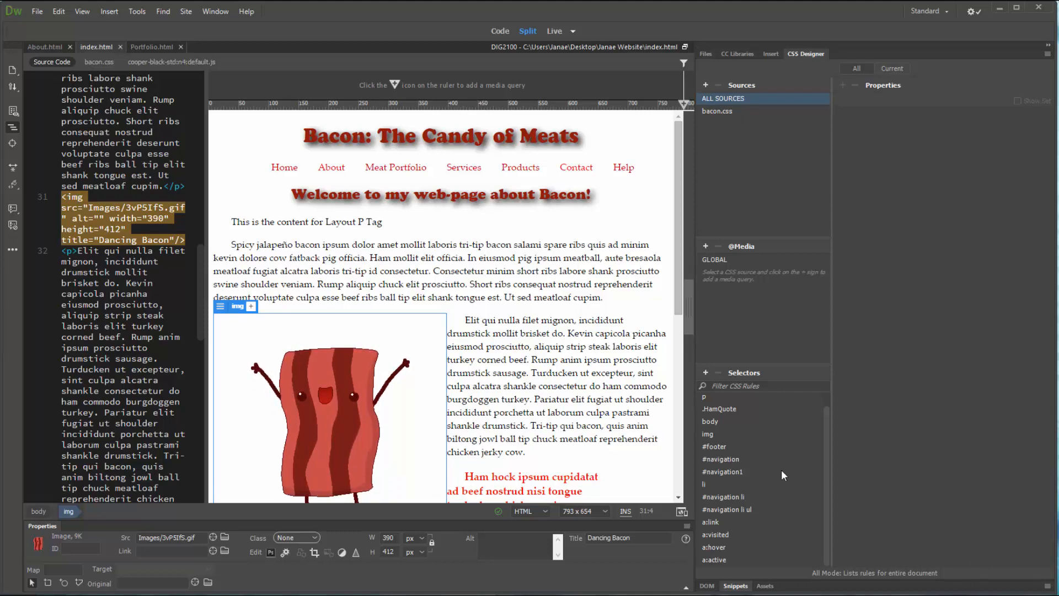
Step: Examine the dancing bacon image's img tag and its src attribute in the index.html code
{"action": "left_click", "coordinate": [86, 199]}
{"action": "left_click_drag", "start_coordinate": [84, 197], "coordinate": [77, 197]}
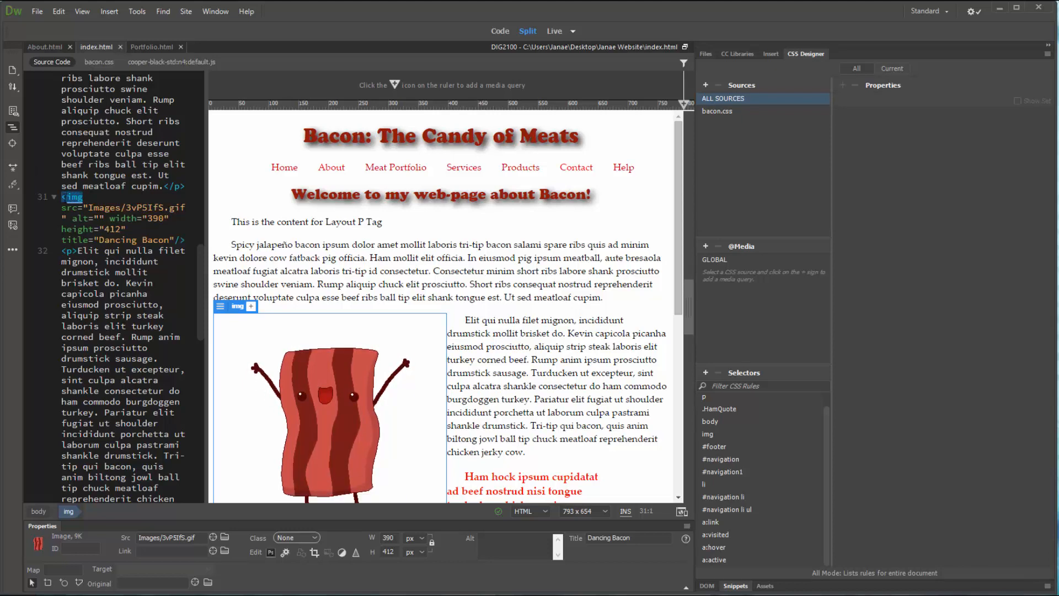
{"action": "left_click", "coordinate": [341, 245]}
{"action": "left_click", "coordinate": [352, 366]}
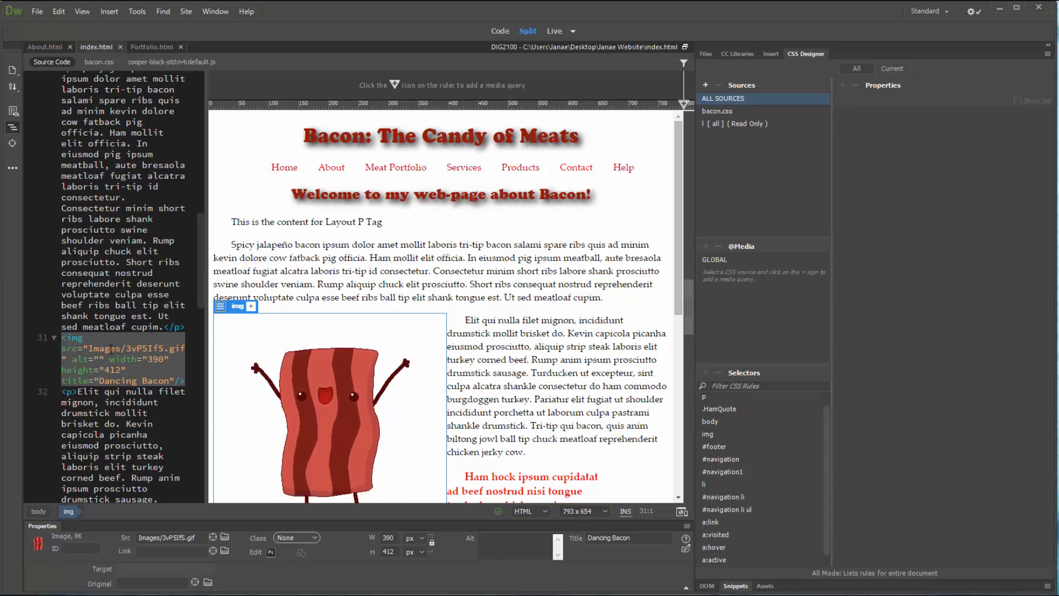
{"action": "left_click", "coordinate": [80, 352]}
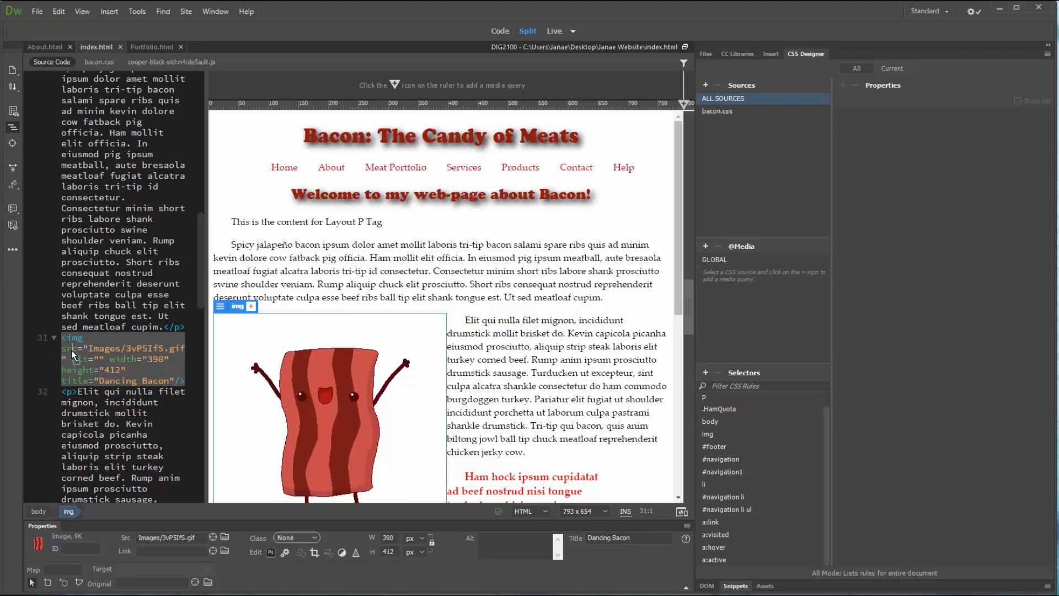
{"action": "left_click_drag", "start_coordinate": [61, 348], "coordinate": [66, 359]}
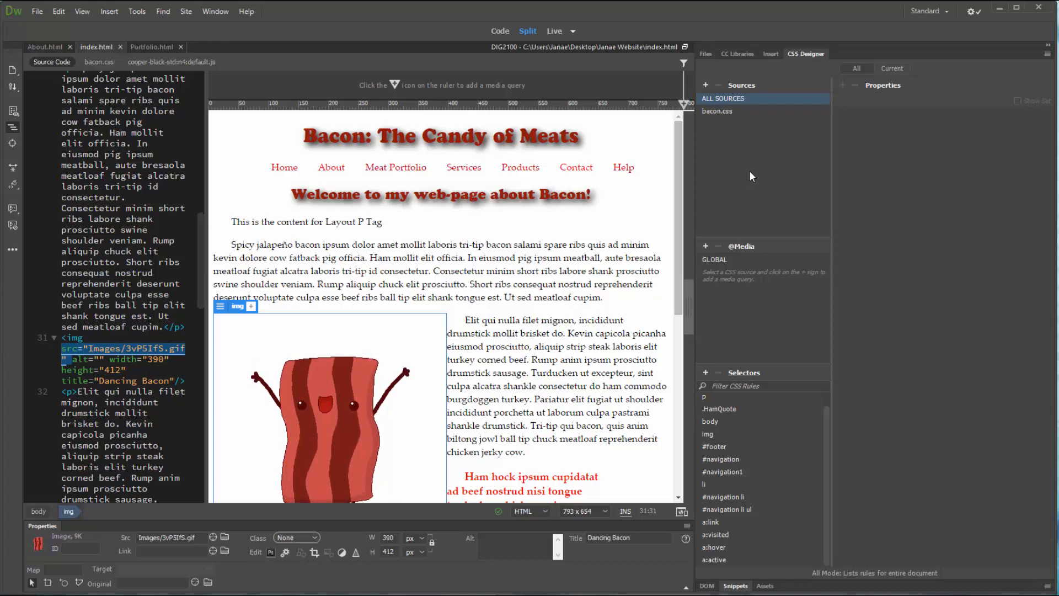
Step: Locate 3vP5IfS.gif in the site's Images folder and compare it with the path in the src attribute
{"action": "left_click", "coordinate": [709, 54]}
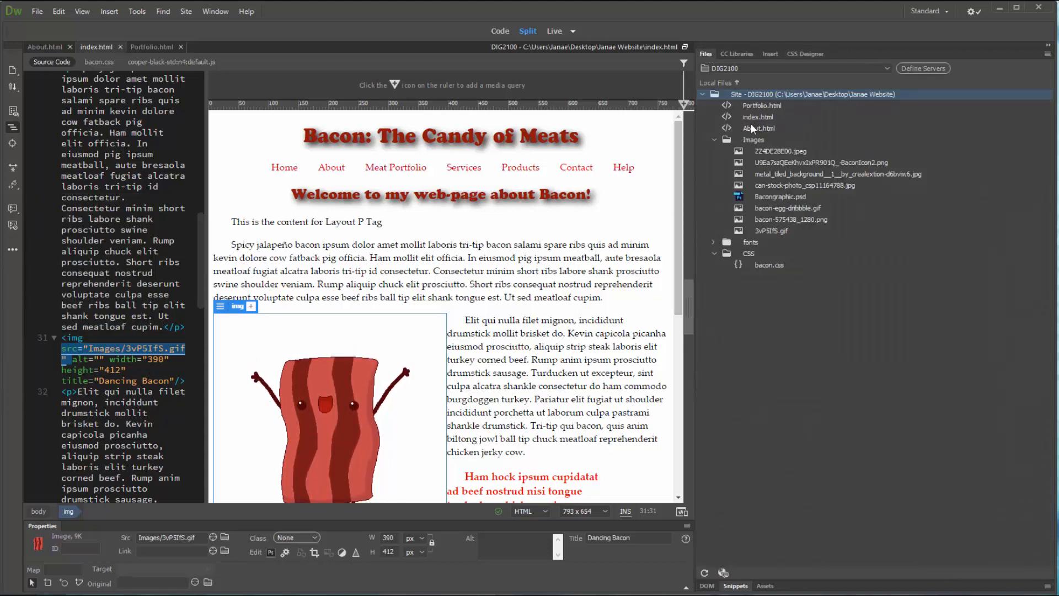
{"action": "left_click", "coordinate": [748, 139]}
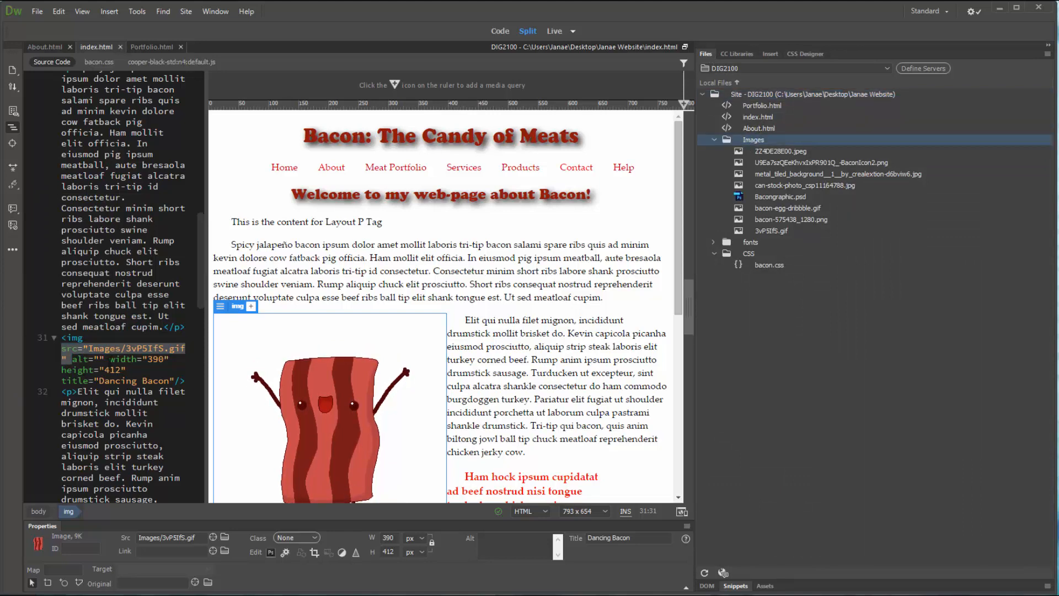
{"action": "left_click", "coordinate": [792, 233]}
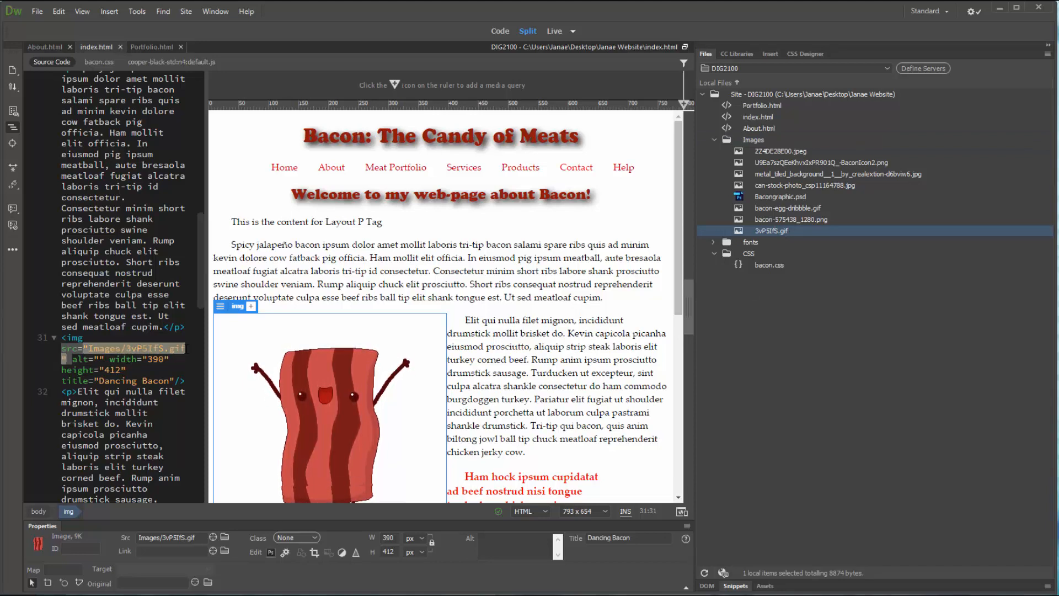
{"action": "mouse_move", "coordinate": [186, 349]}
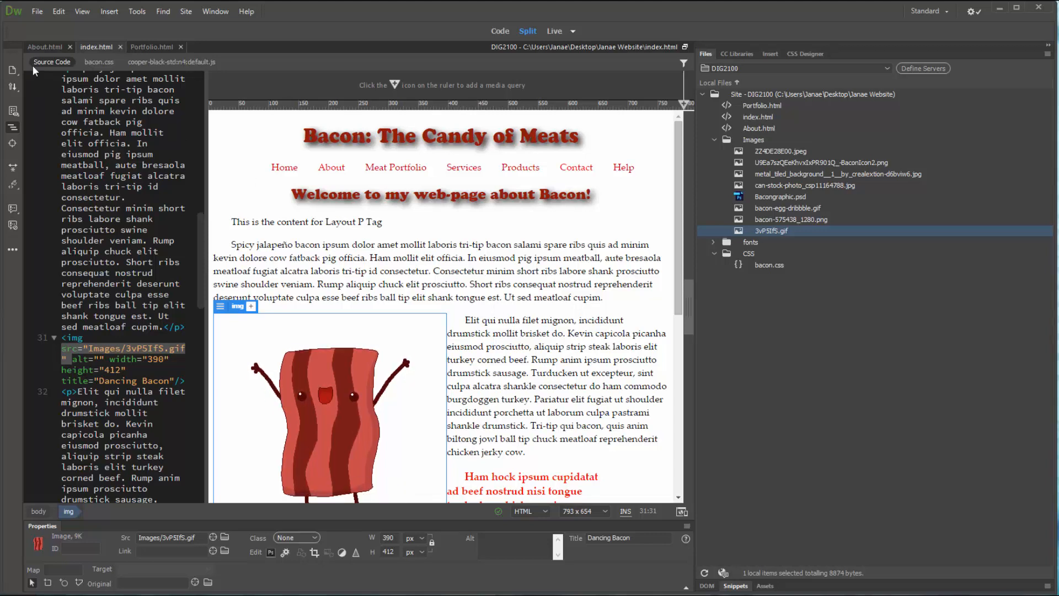
Step: Switch to About.html and change its page preview to Design view
{"action": "left_click", "coordinate": [45, 46]}
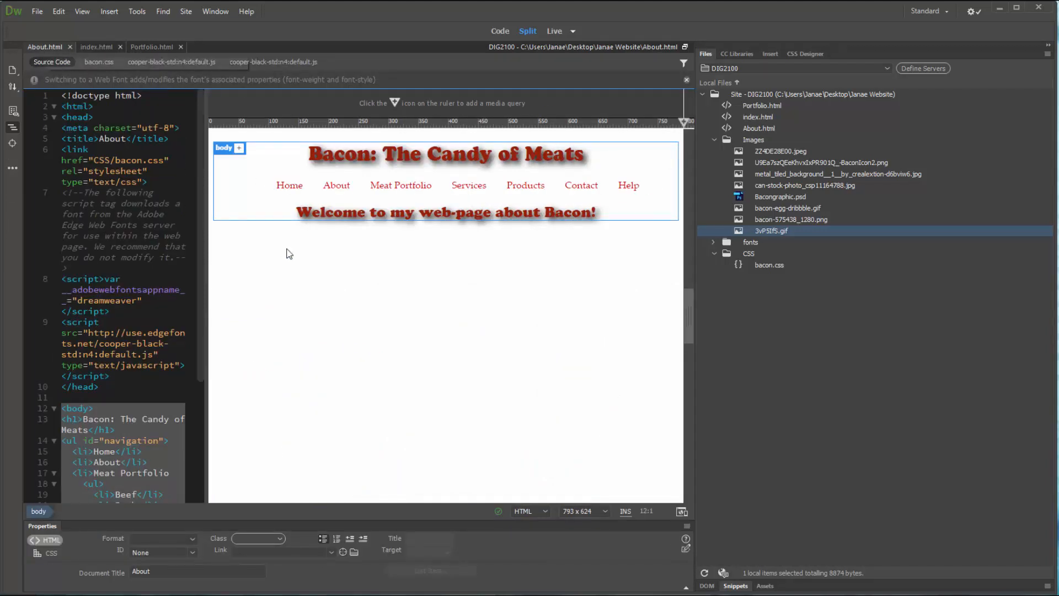
{"action": "scroll", "coordinate": [91, 430], "scroll_direction": "down", "scroll_amount": 5}
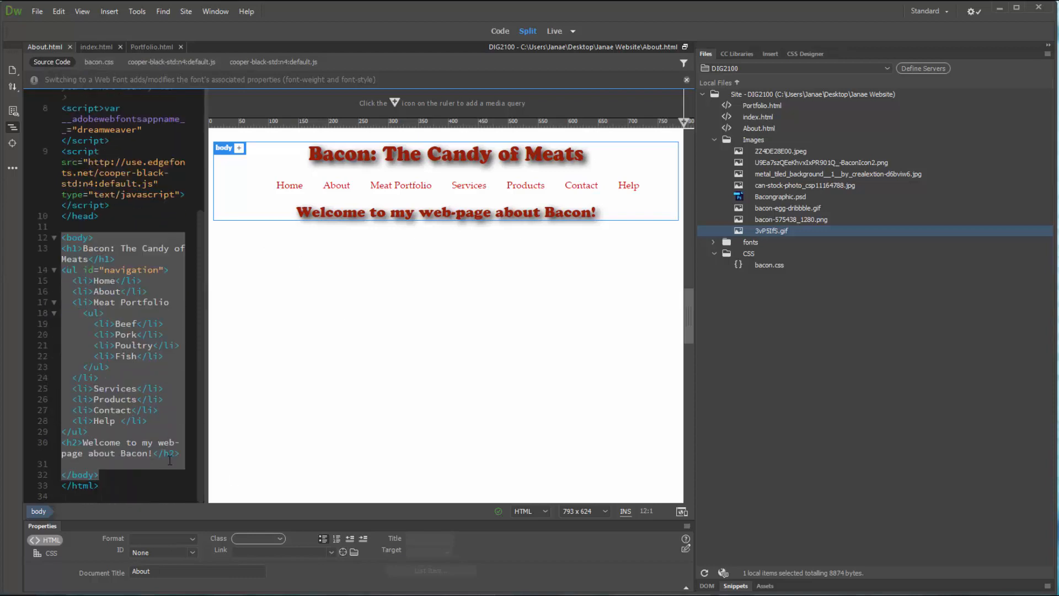
{"action": "left_click", "coordinate": [113, 467]}
{"action": "left_click", "coordinate": [450, 351]}
{"action": "left_click", "coordinate": [78, 465]}
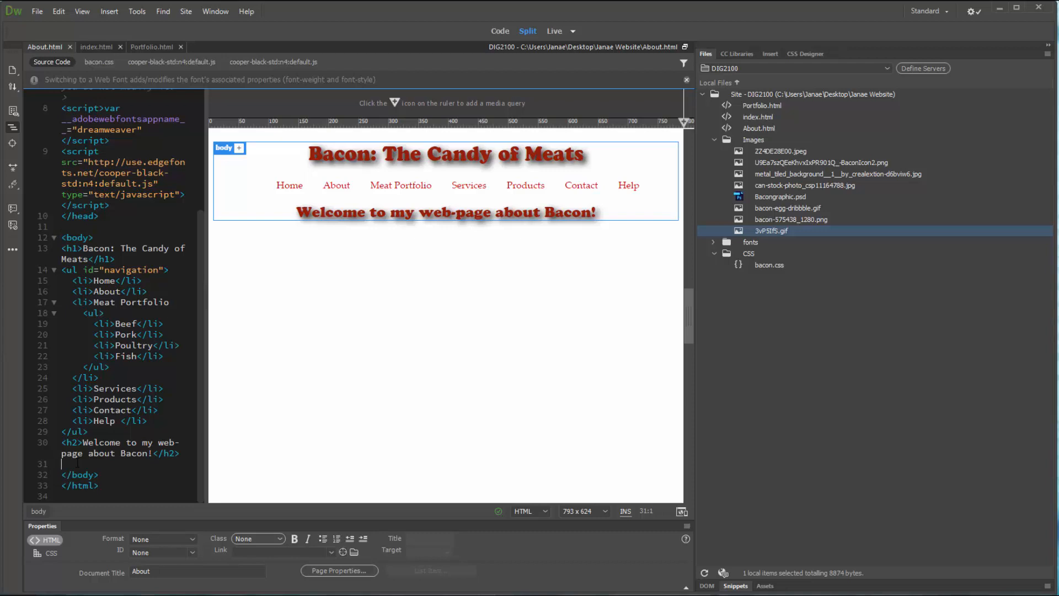
{"action": "left_click", "coordinate": [388, 325]}
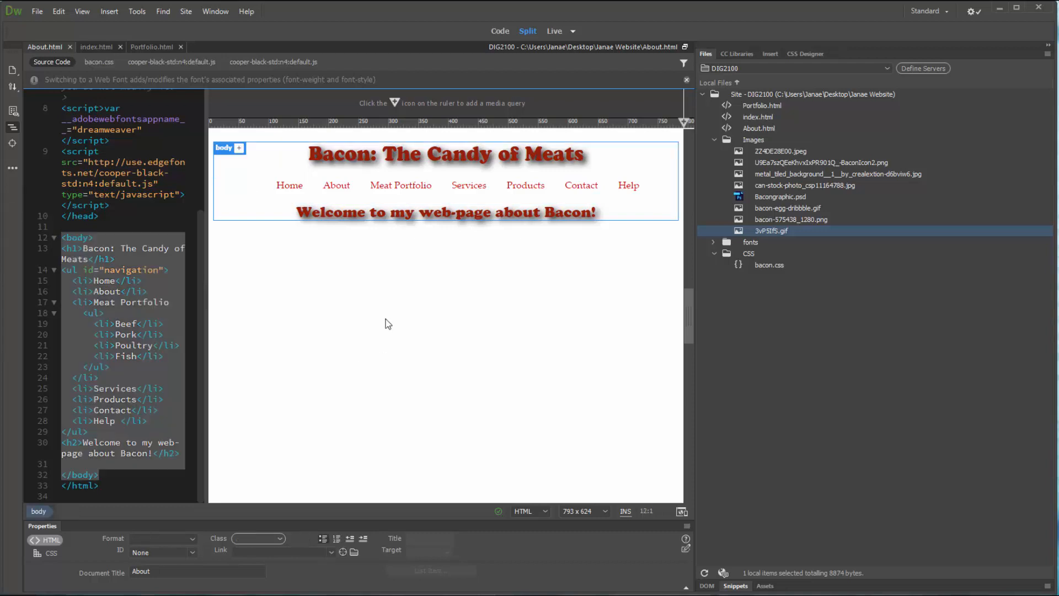
{"action": "left_click", "coordinate": [573, 31]}
{"action": "left_click", "coordinate": [598, 59]}
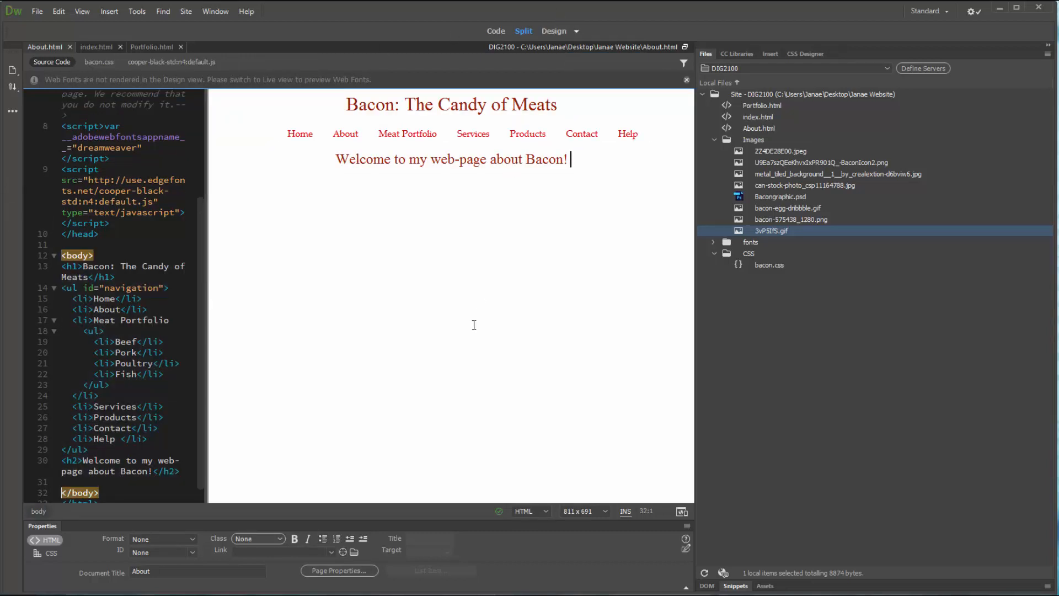
Step: Add an empty paragraph below the "Welcome to my web-page about Bacon!" heading
{"action": "key", "text": "Return"}
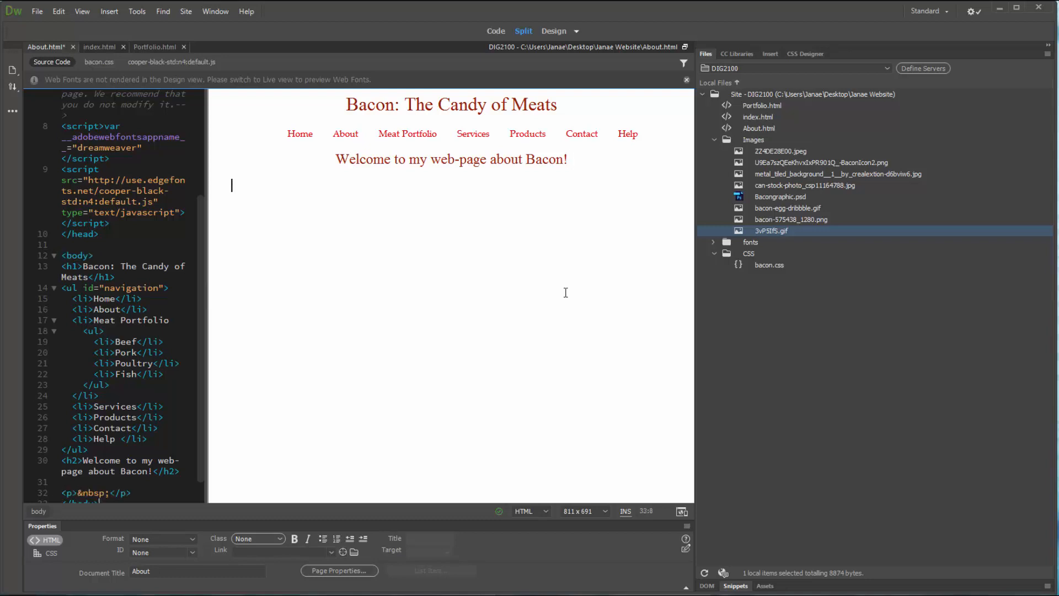
{"action": "scroll", "coordinate": [91, 432], "scroll_direction": "down", "scroll_amount": 1}
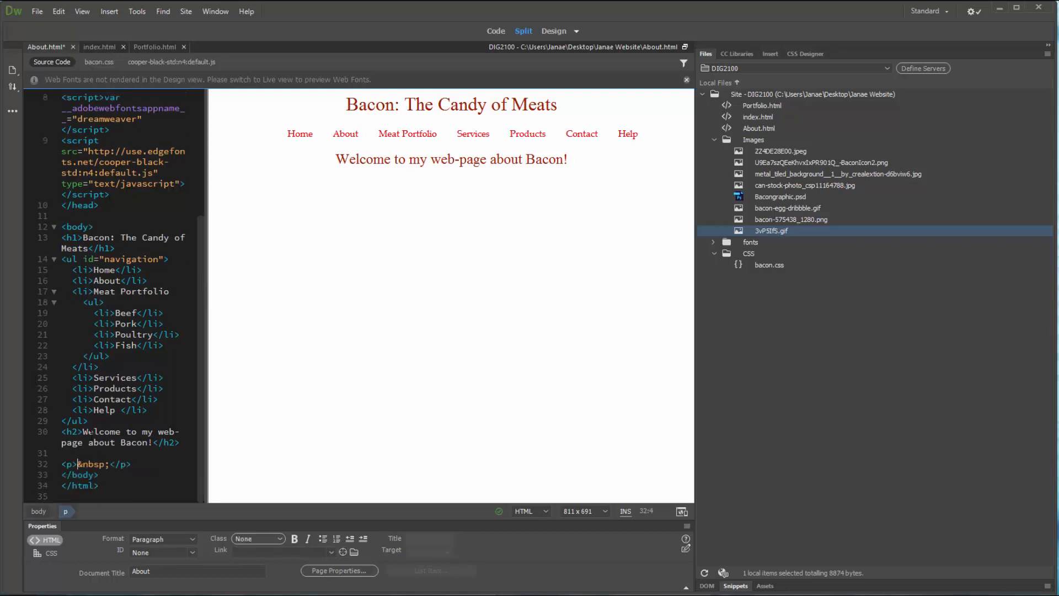
{"action": "left_click", "coordinate": [438, 300]}
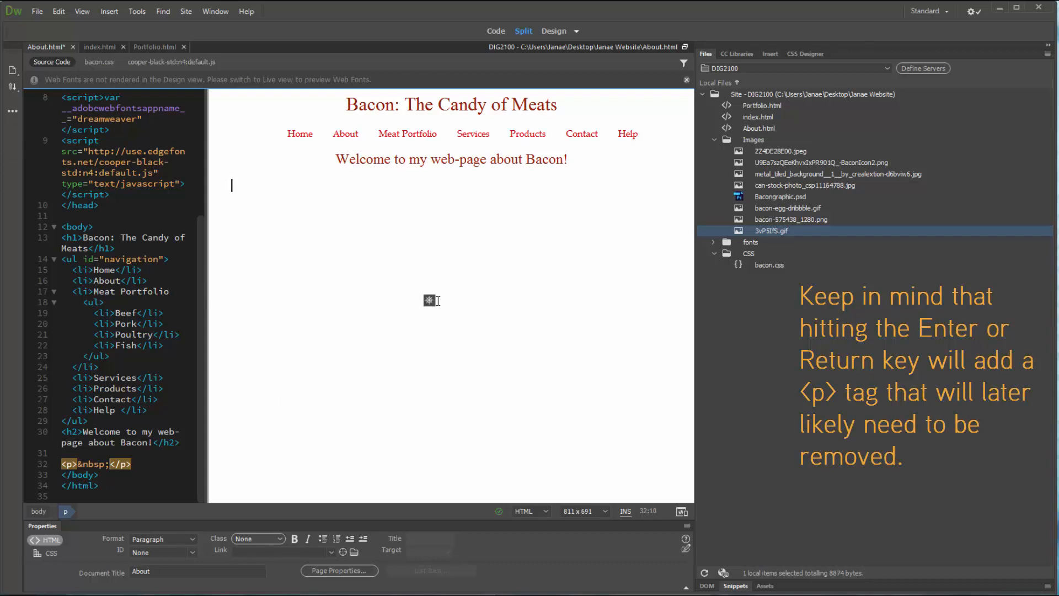
Step: Insert the image ZZ4DE28E00.jpeg from the Images folder into the empty paragraph, using the HTML insert category
{"action": "left_click", "coordinate": [765, 58]}
{"action": "left_click", "coordinate": [751, 68]}
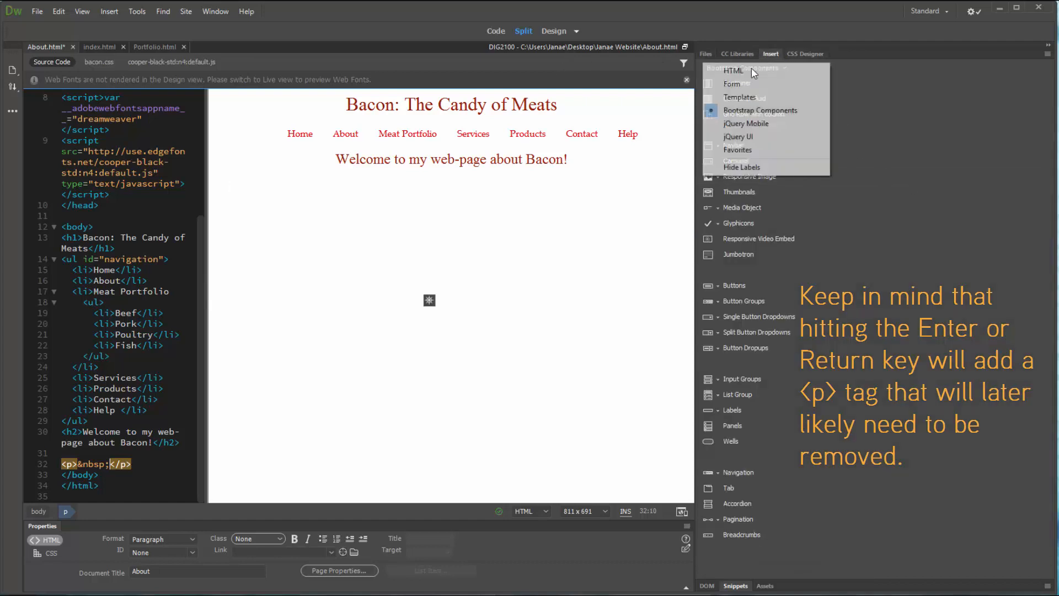
{"action": "left_click", "coordinate": [750, 71]}
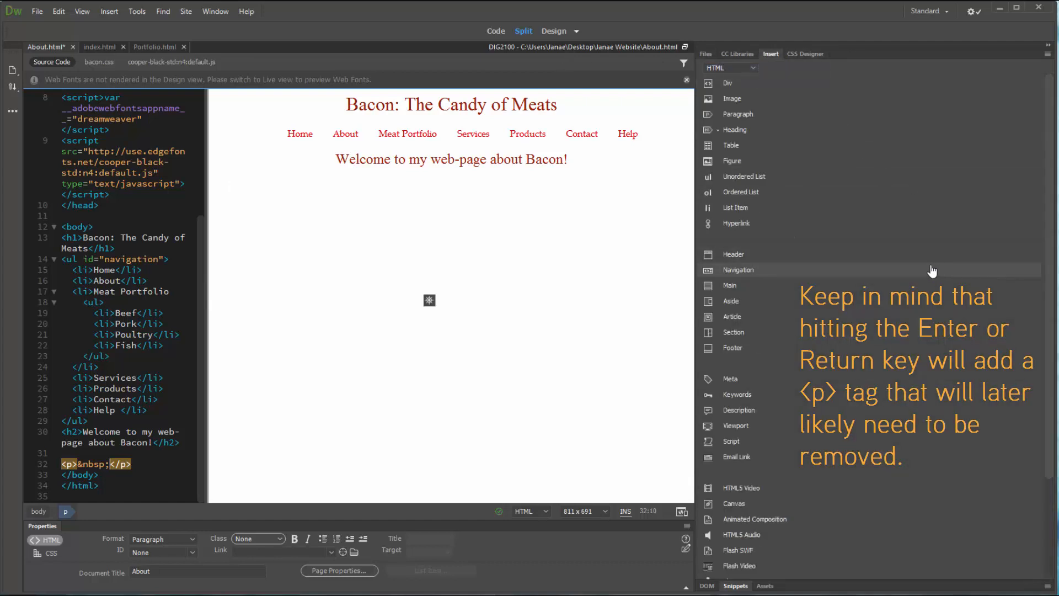
{"action": "left_click", "coordinate": [732, 99]}
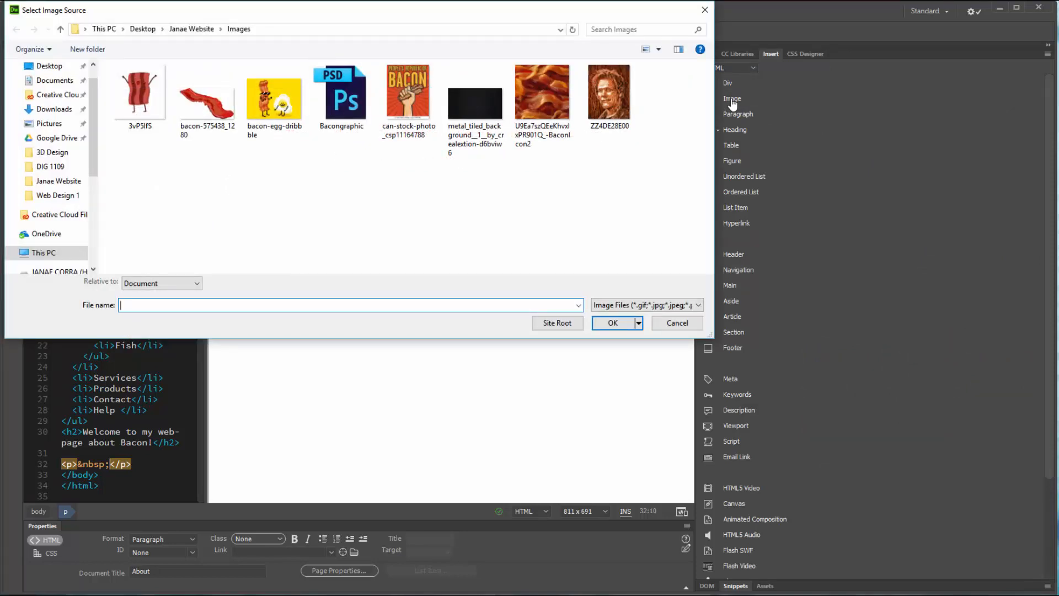
{"action": "left_click", "coordinate": [612, 95]}
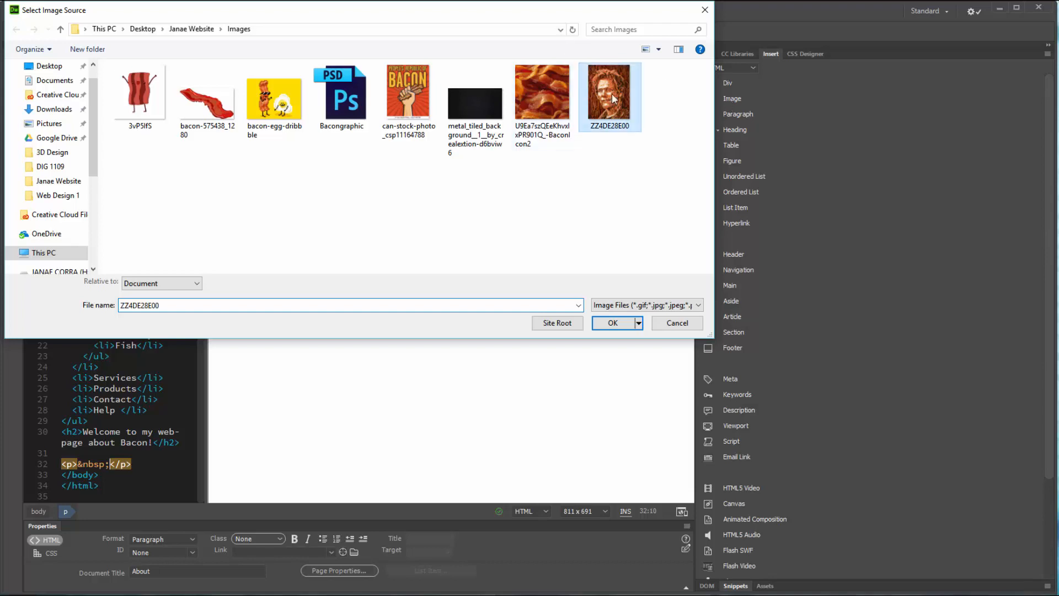
{"action": "left_click", "coordinate": [613, 324]}
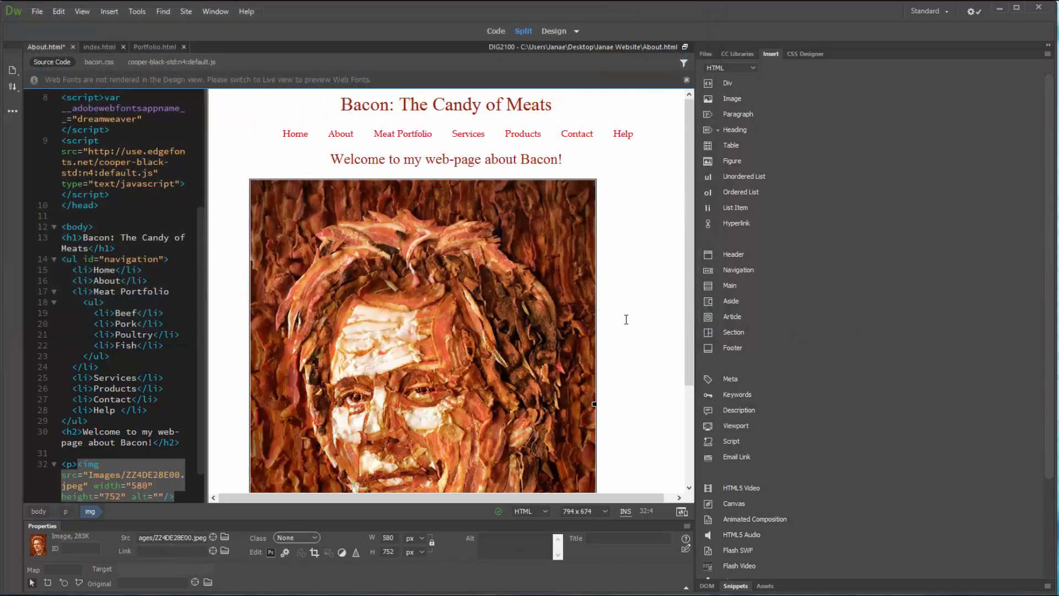
{"action": "scroll", "coordinate": [636, 304], "scroll_direction": "down", "scroll_amount": 2}
{"action": "scroll", "coordinate": [636, 304], "scroll_direction": "down", "scroll_amount": 2}
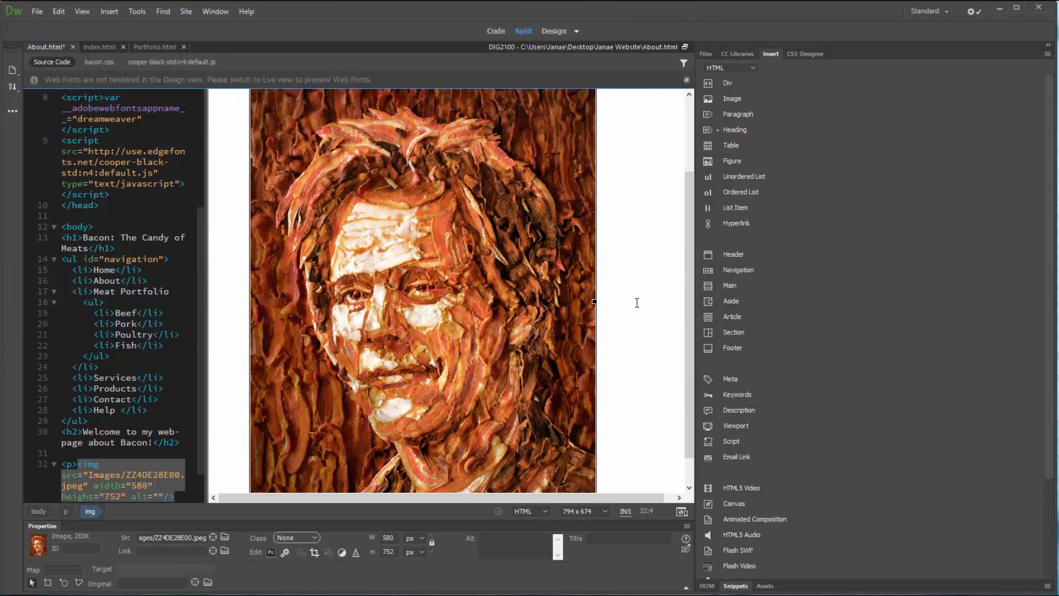
{"action": "scroll", "coordinate": [637, 301], "scroll_direction": "down", "scroll_amount": 1}
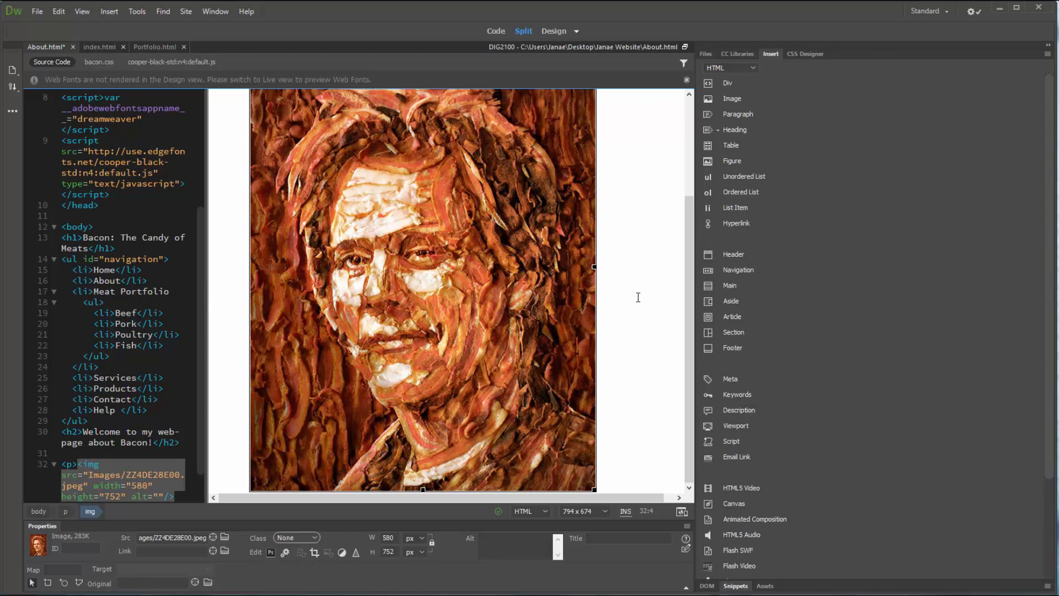
{"action": "left_click", "coordinate": [110, 12]}
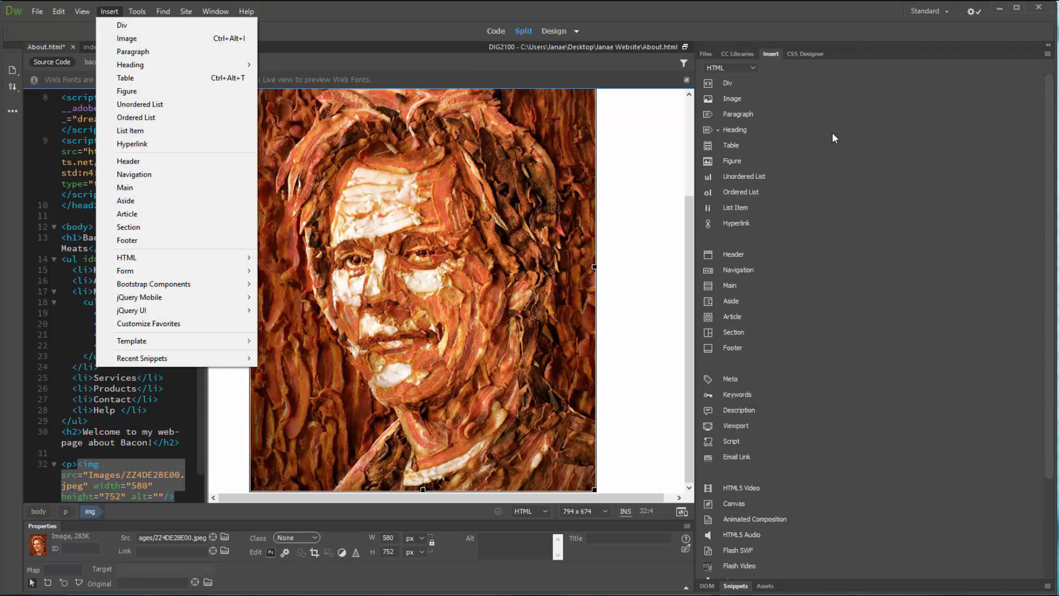
{"action": "left_click", "coordinate": [756, 67]}
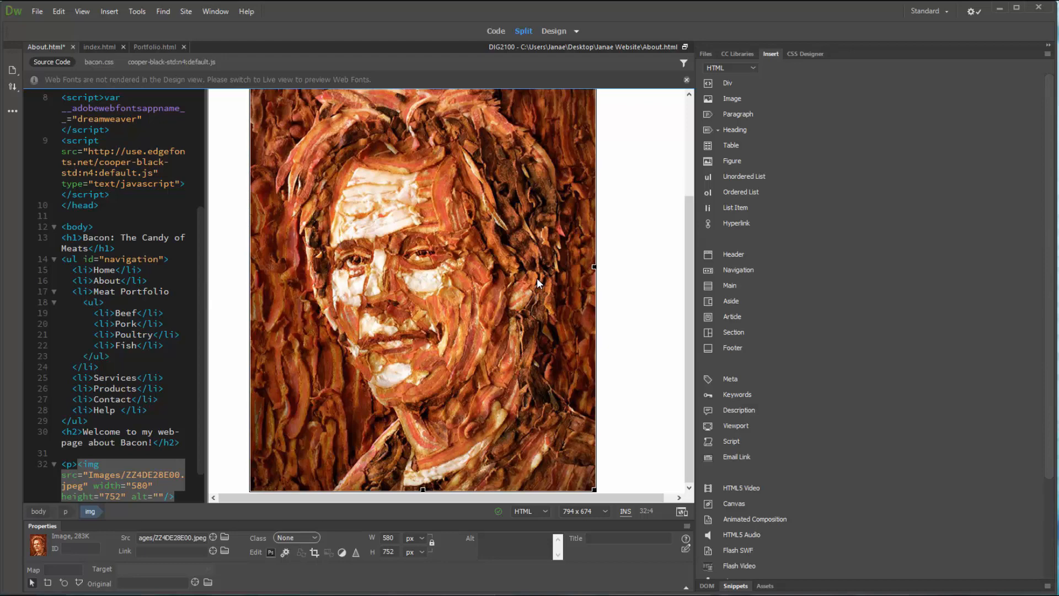
Step: Add an empty paragraph after the bacon portrait image on the About page
{"action": "left_click", "coordinate": [639, 385]}
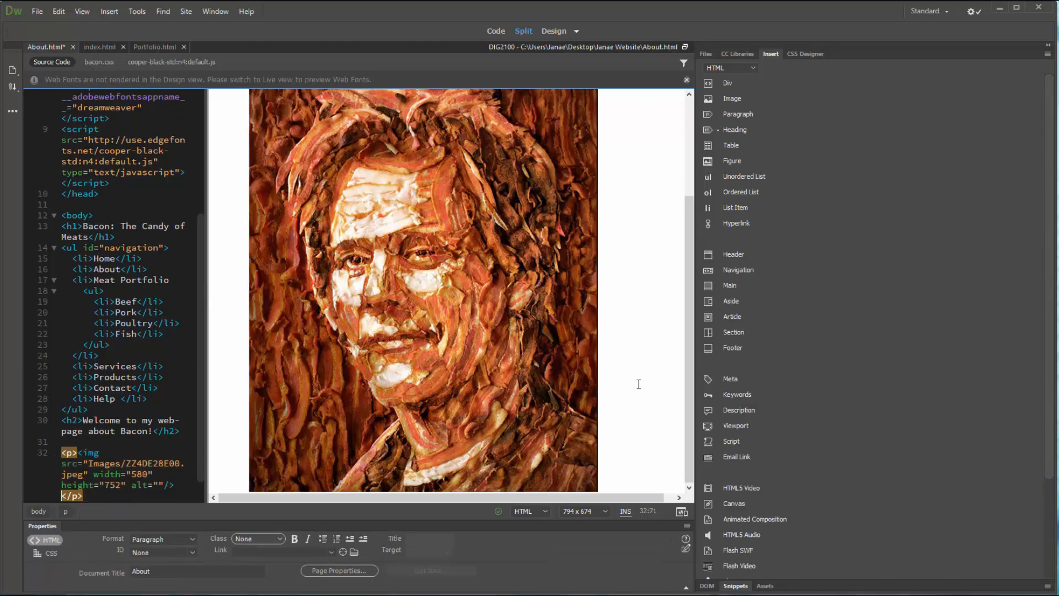
{"action": "key", "text": "Return"}
{"action": "scroll", "coordinate": [639, 384], "scroll_direction": "up", "scroll_amount": 3}
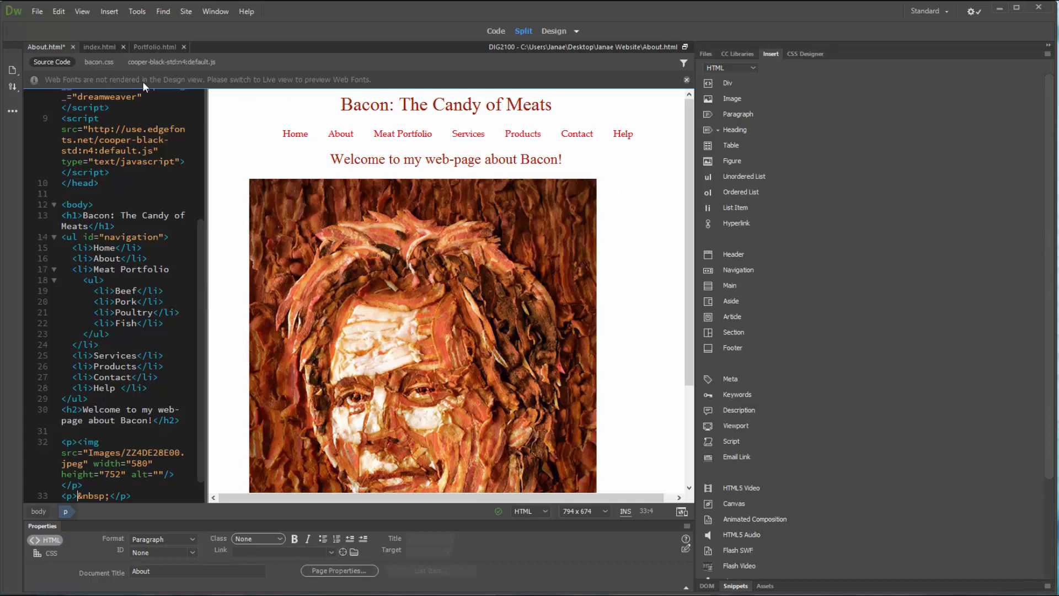
Step: In index.html, switch to Design view and add an empty paragraph after the one ending "Tongue ut ribeye in."
{"action": "left_click", "coordinate": [99, 48]}
{"action": "scroll", "coordinate": [576, 365], "scroll_direction": "down", "scroll_amount": 10}
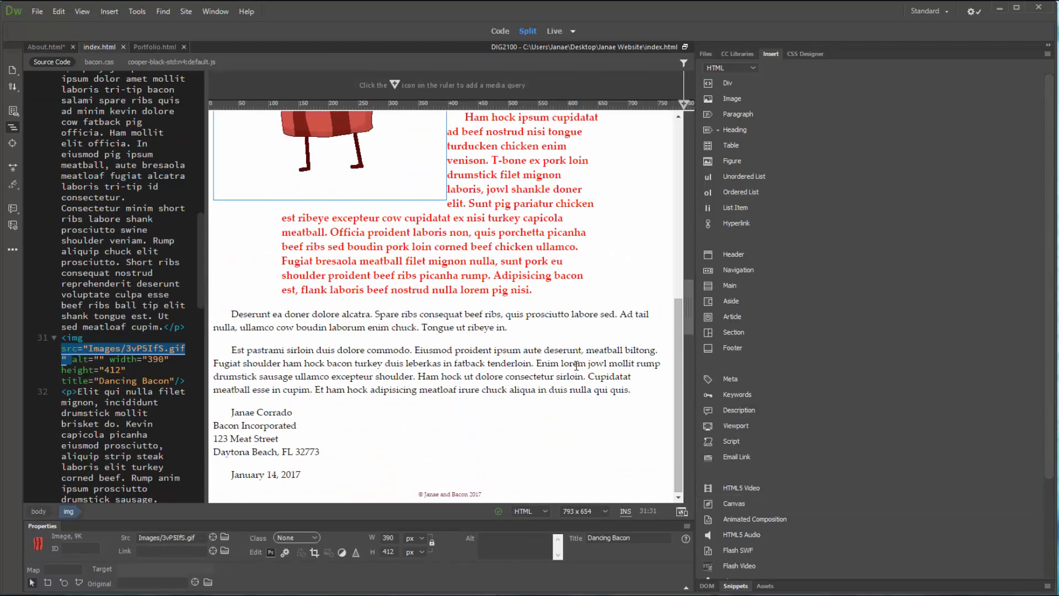
{"action": "scroll", "coordinate": [388, 343], "scroll_direction": "up", "scroll_amount": 8}
{"action": "left_click", "coordinate": [560, 334]}
{"action": "scroll", "coordinate": [605, 349], "scroll_direction": "down", "scroll_amount": 8}
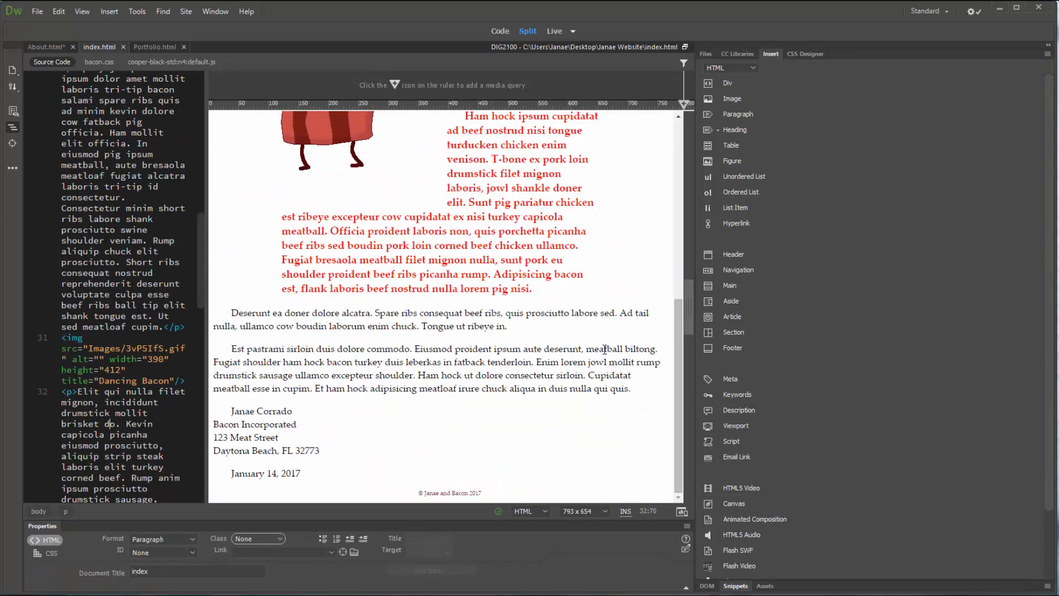
{"action": "left_click", "coordinate": [513, 329]}
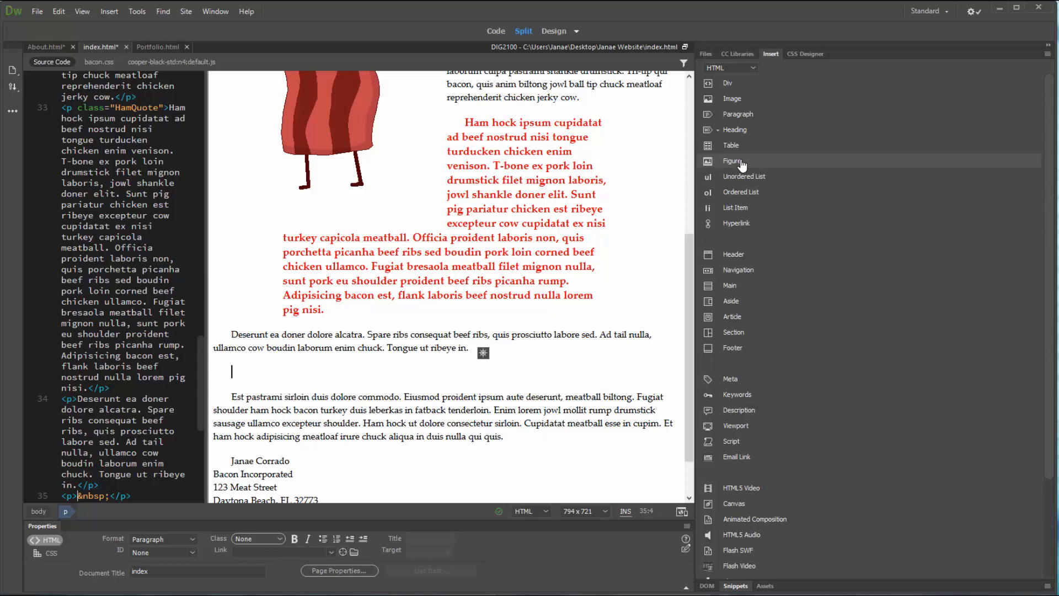
Step: Insert the image U9Ea7szQEeKhvxIxPR901Q_-BaconIcon2.png into the empty paragraph and go to its img tag in the code
{"action": "left_click", "coordinate": [740, 101]}
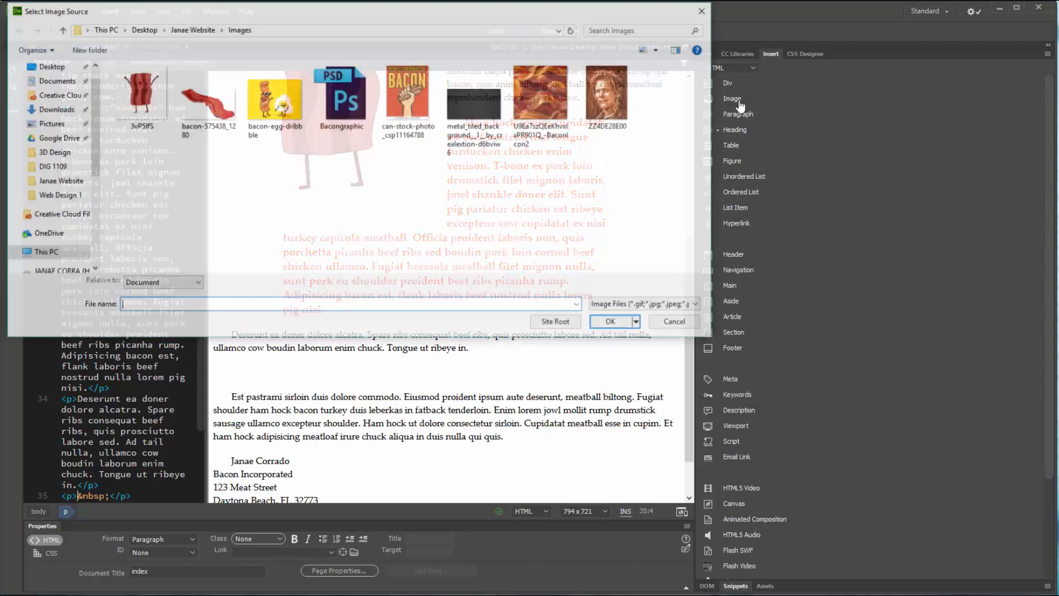
{"action": "left_click", "coordinate": [525, 94]}
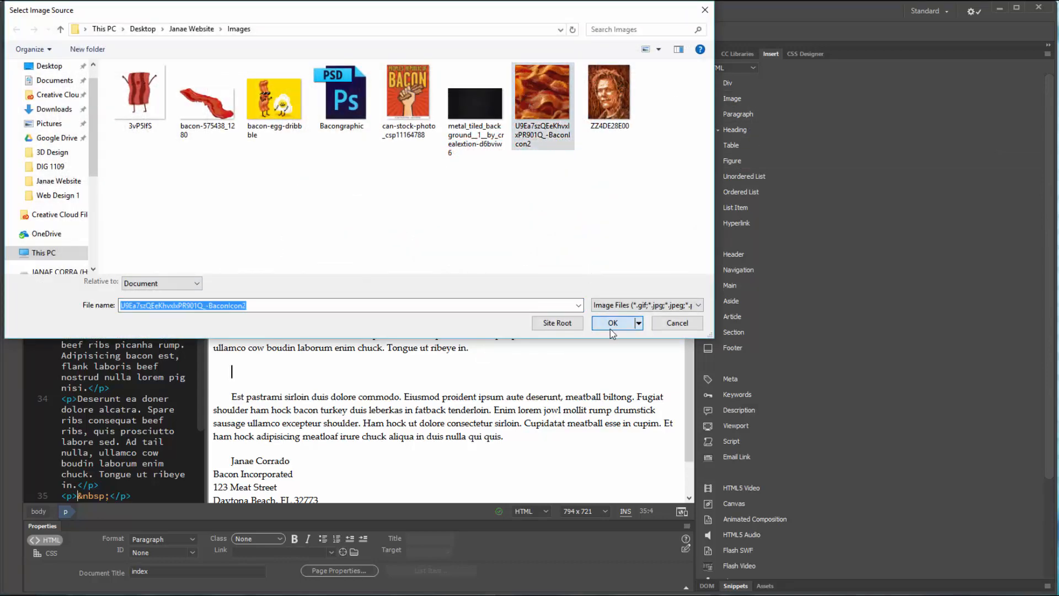
{"action": "left_click", "coordinate": [613, 323]}
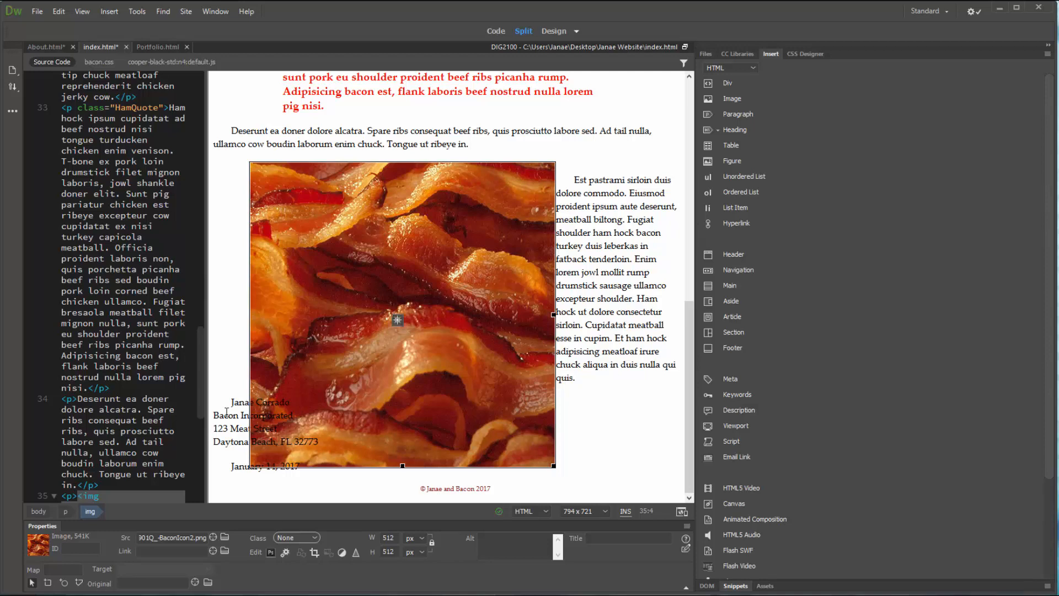
{"action": "left_click", "coordinate": [444, 276]}
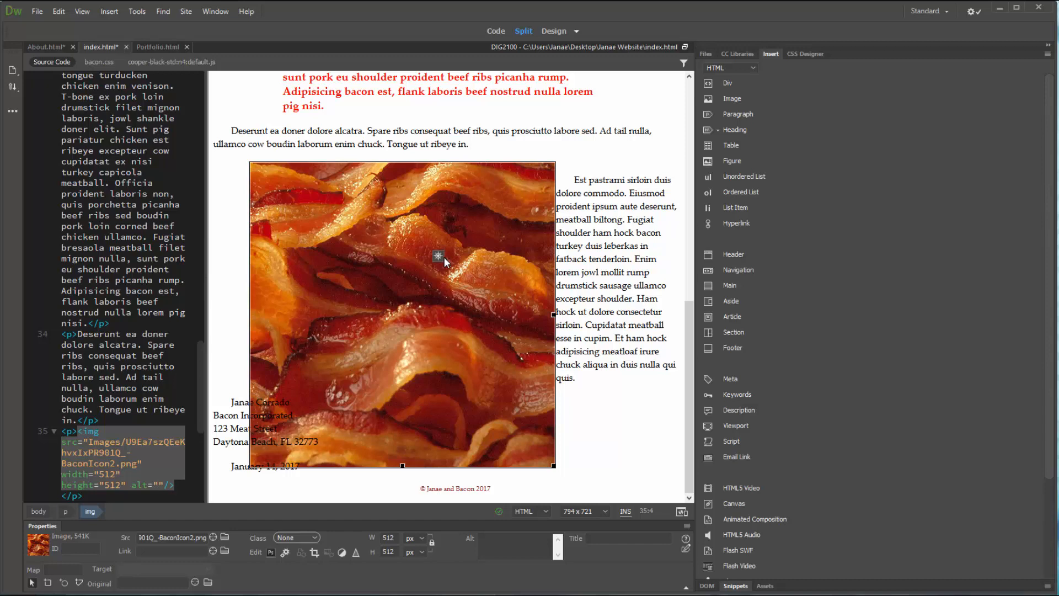
{"action": "left_click", "coordinate": [83, 443]}
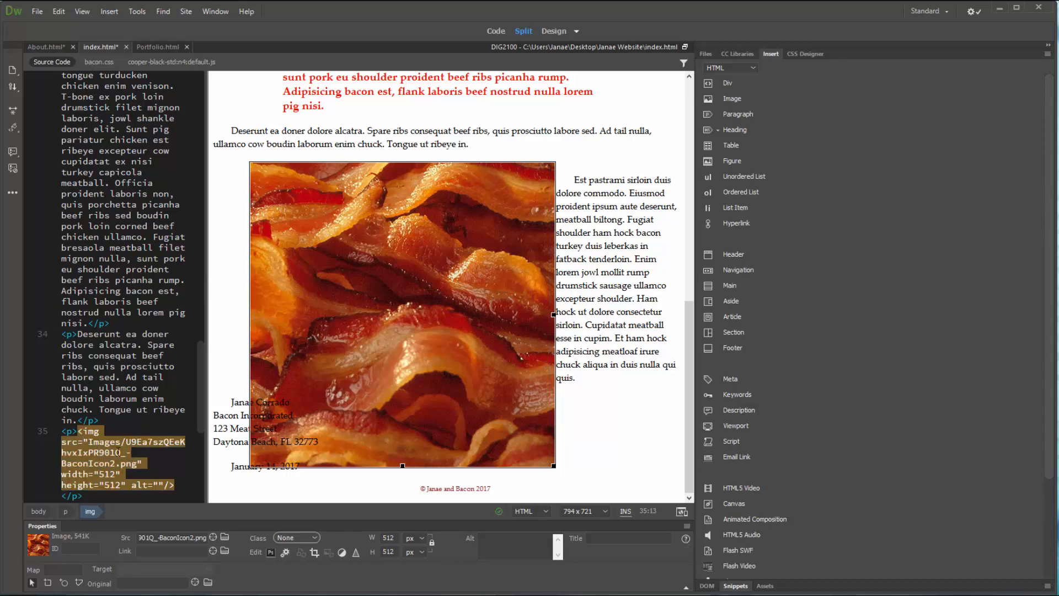
Step: Remove the src attribute from the bacon icon's img tag, refresh the page view and select the image placeholder
{"action": "left_click_drag", "start_coordinate": [62, 441], "coordinate": [142, 464]}
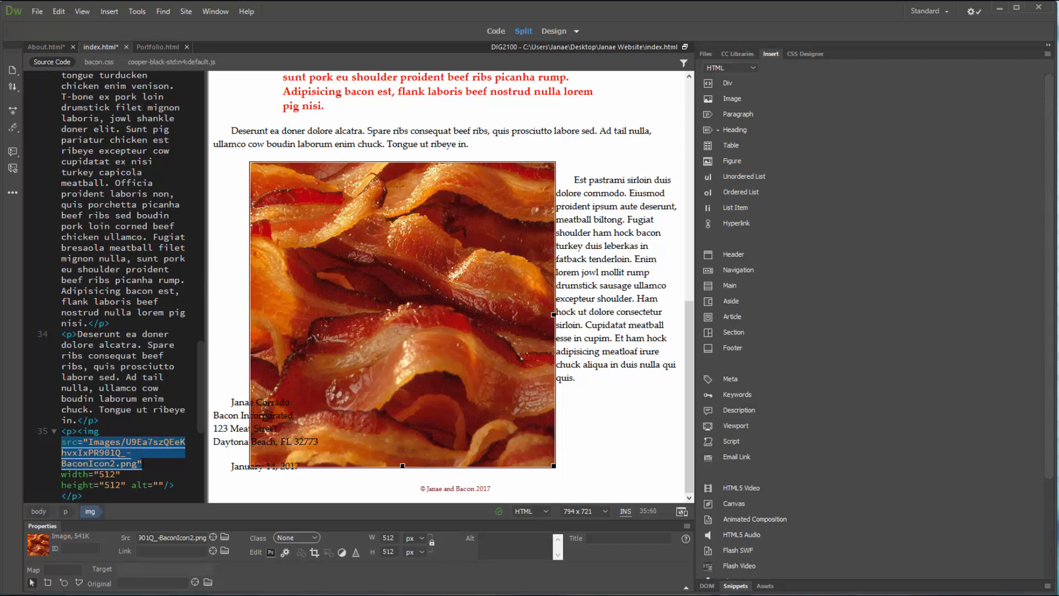
{"action": "key", "text": "ctrl+shift+c"}
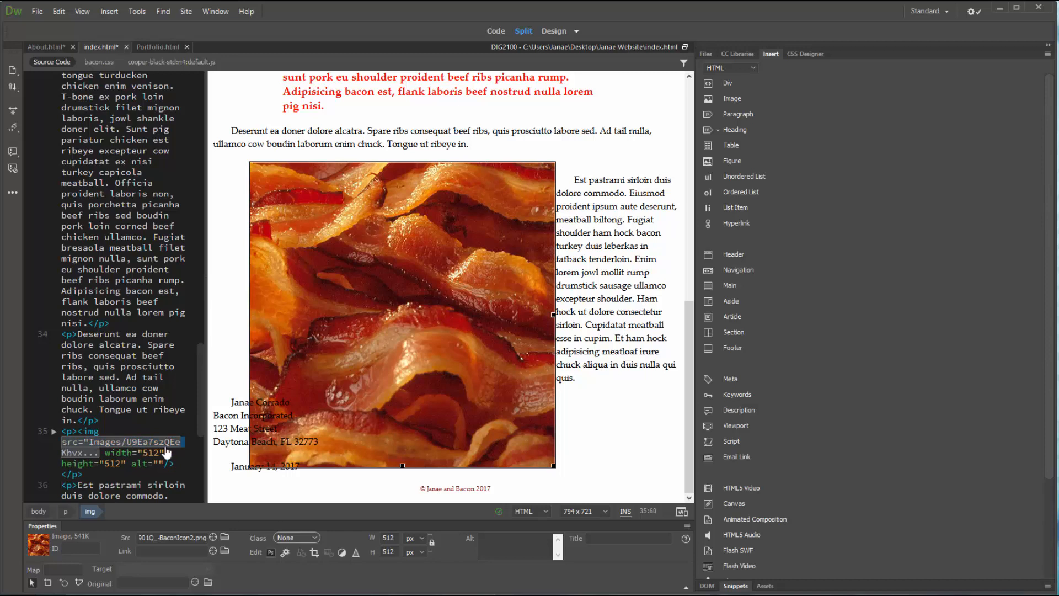
{"action": "key", "text": "Delete"}
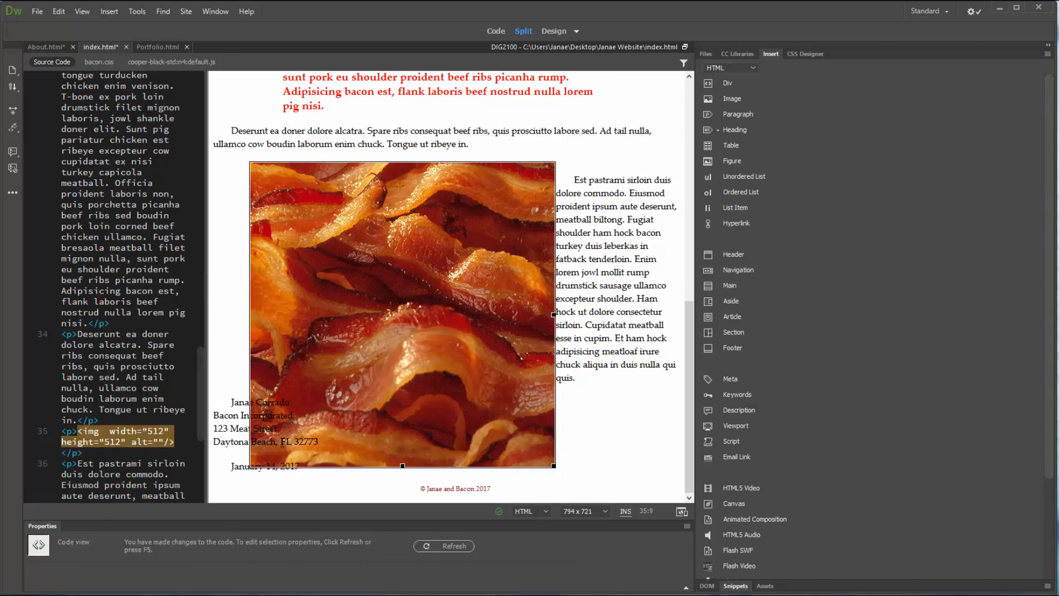
{"action": "left_click", "coordinate": [674, 459]}
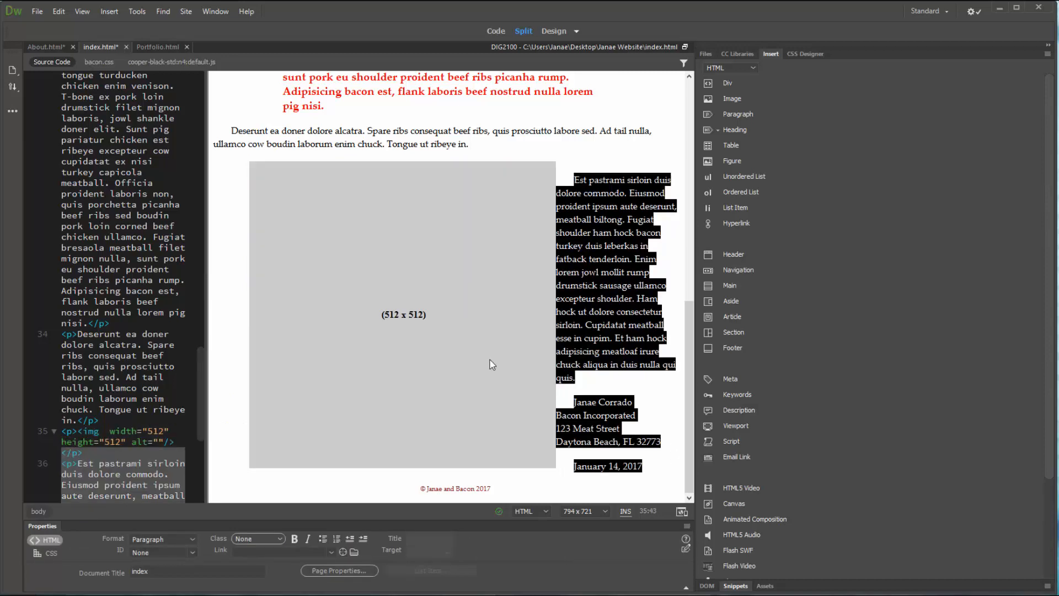
{"action": "left_click", "coordinate": [341, 346]}
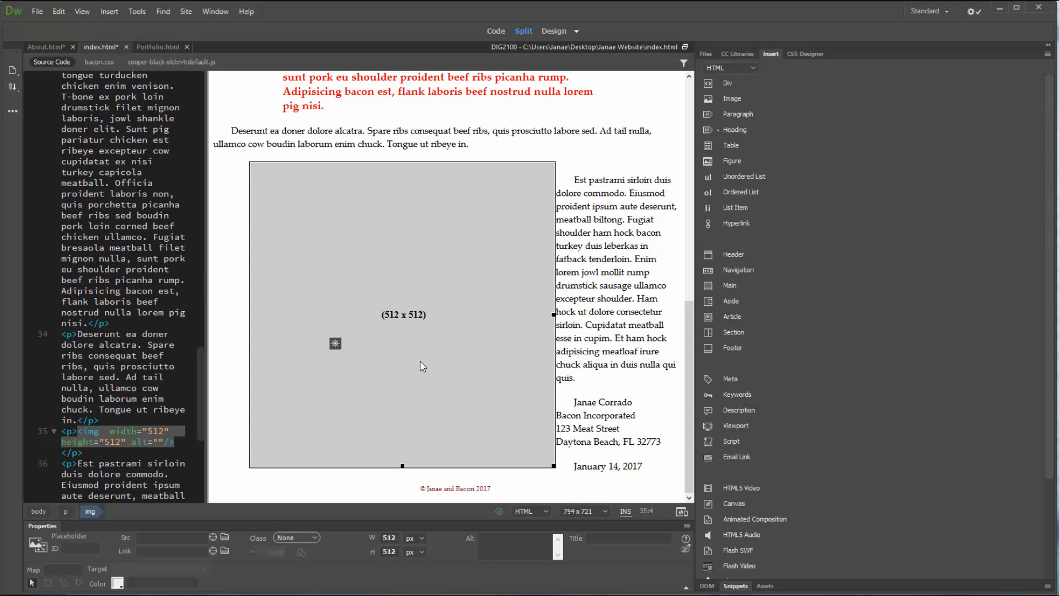
Step: Delete the empty angle brackets in front of the img tag on line 35
{"action": "key", "text": "ctrl+z"}
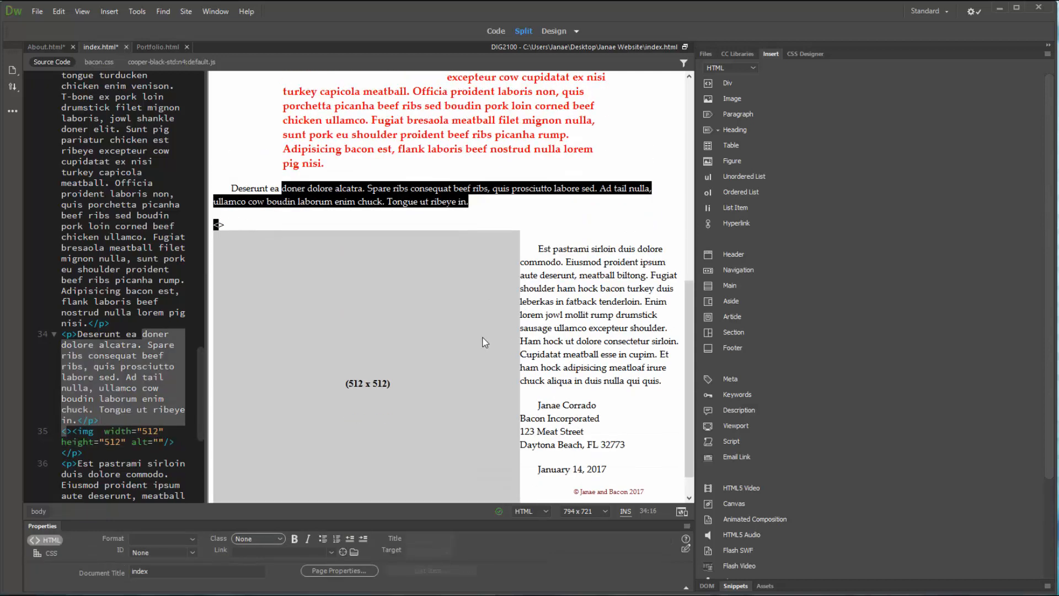
{"action": "left_click", "coordinate": [77, 431]}
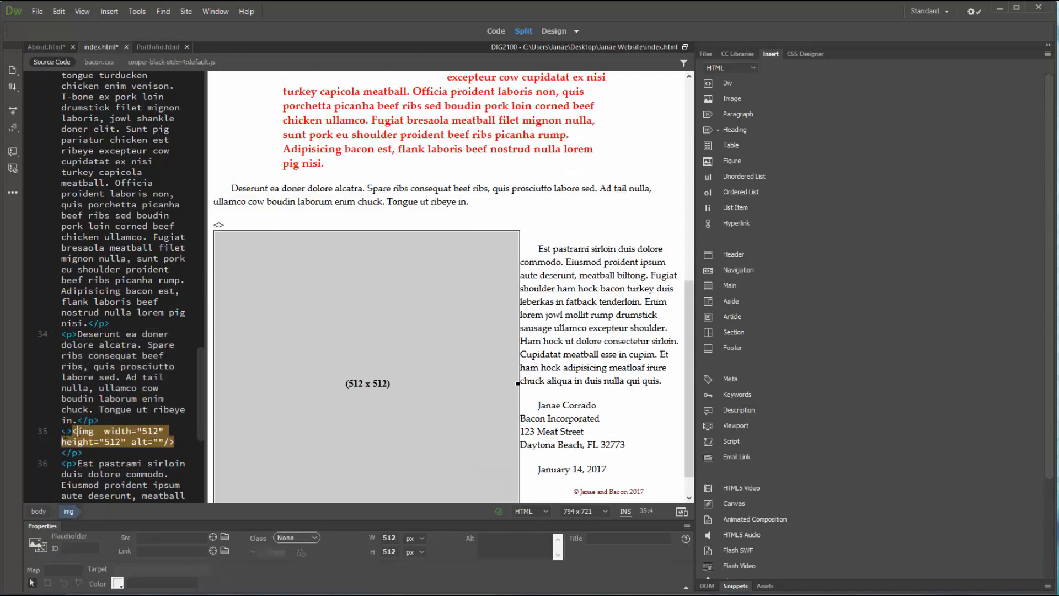
{"action": "key", "text": "Left"}
{"action": "key", "text": "Left"}
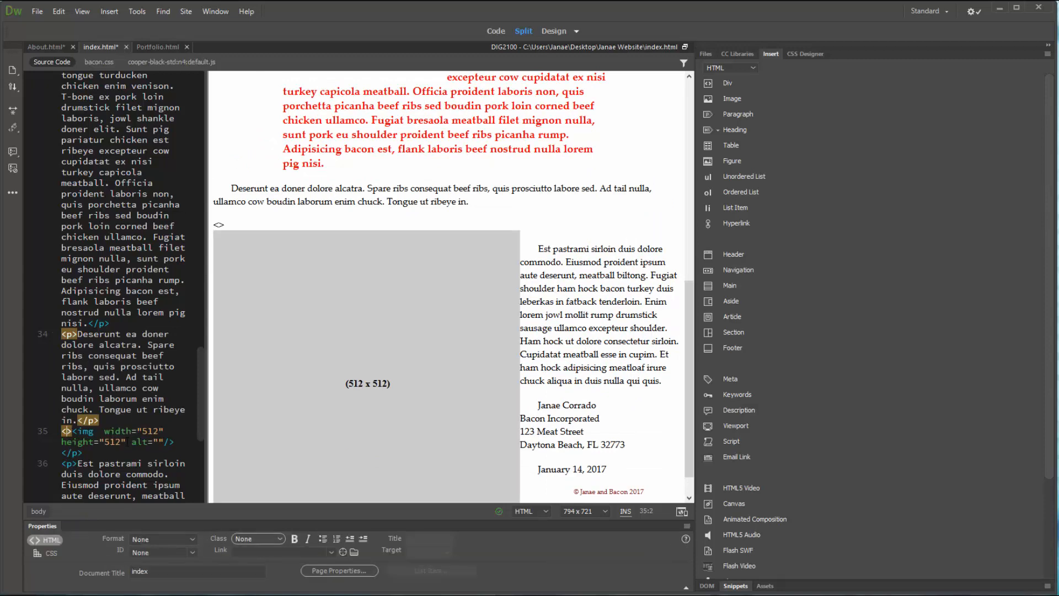
{"action": "key", "text": "BackSpace"}
{"action": "key", "text": "Delete"}
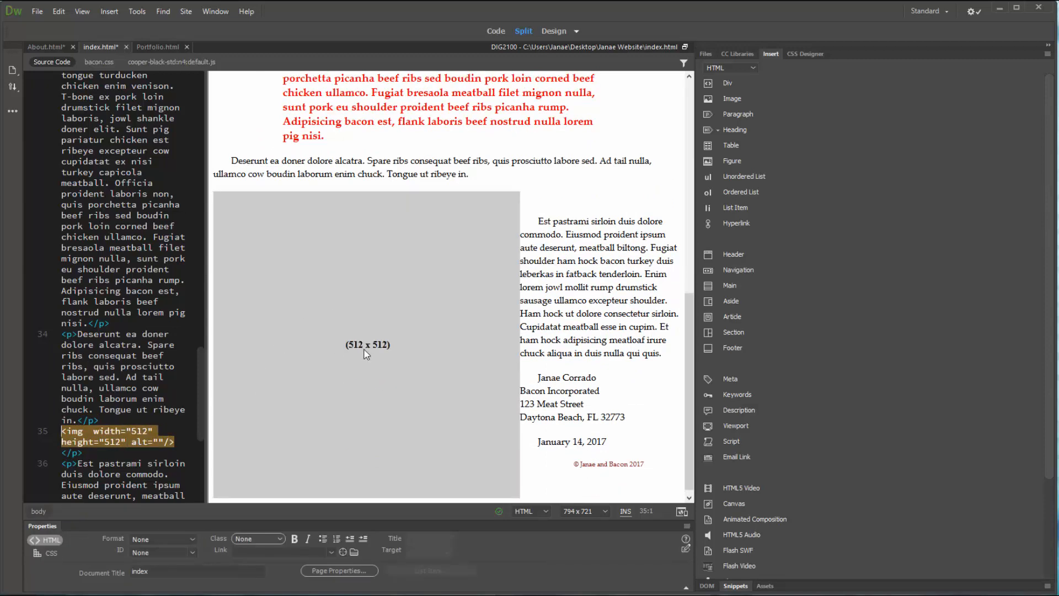
Step: Set both the width and the height of the image placeholder to 300 in its img tag code and refresh the page view
{"action": "left_click", "coordinate": [138, 431]}
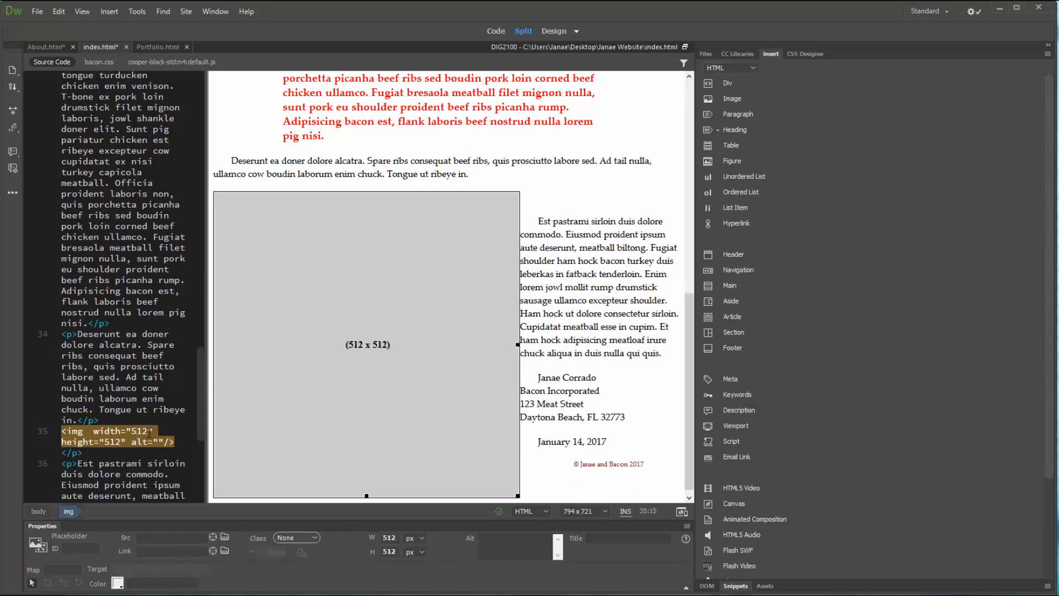
{"action": "double_click", "coordinate": [148, 431]}
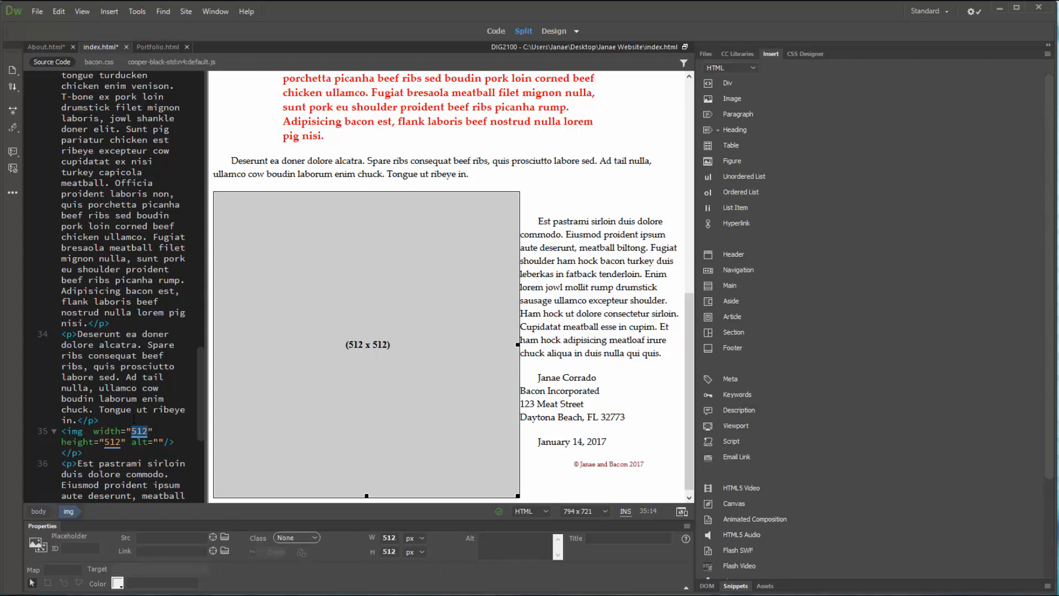
{"action": "type", "text": "300"}
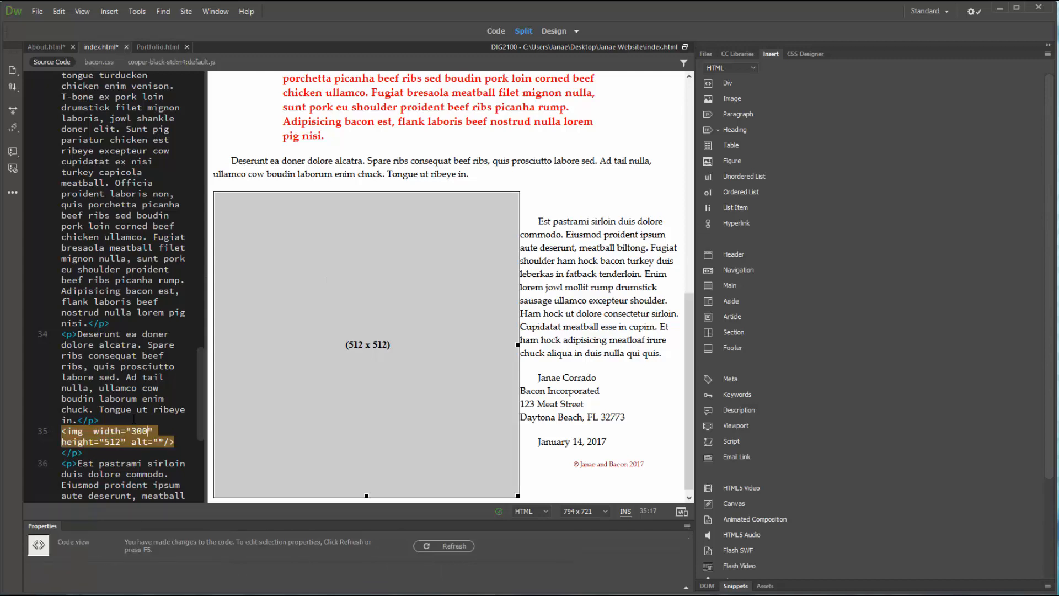
{"action": "left_click", "coordinate": [451, 165]}
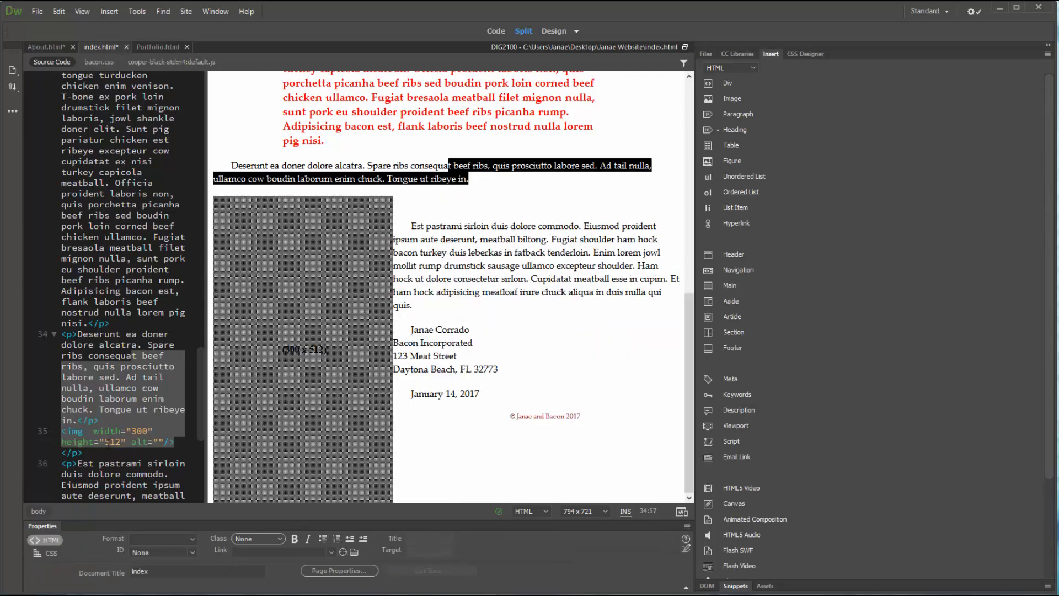
{"action": "left_click", "coordinate": [245, 418]}
{"action": "double_click", "coordinate": [117, 442]}
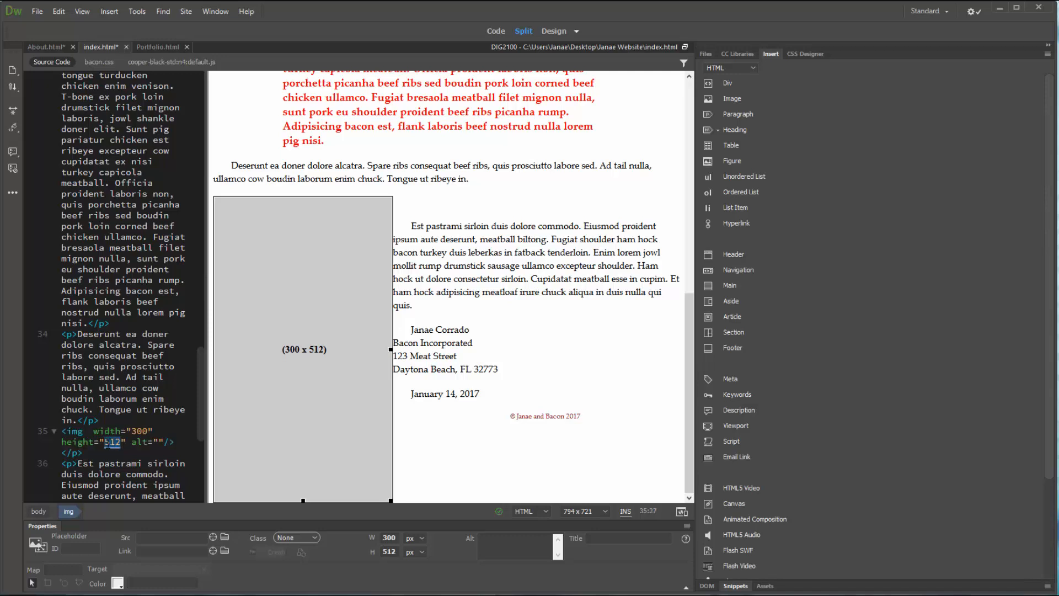
{"action": "type", "text": "30"}
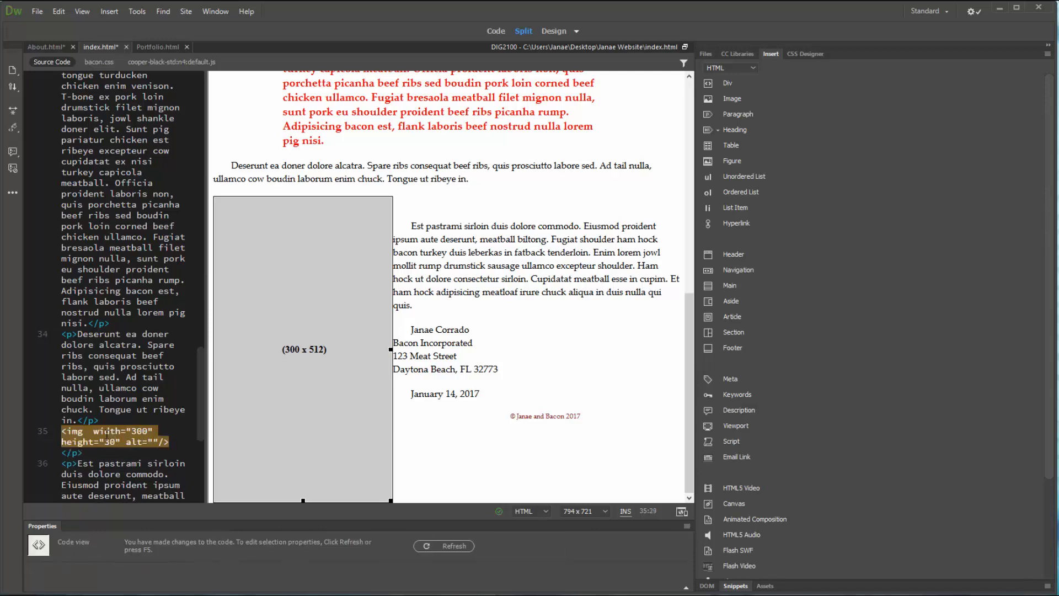
{"action": "type", "text": "0"}
{"action": "left_click", "coordinate": [490, 242]}
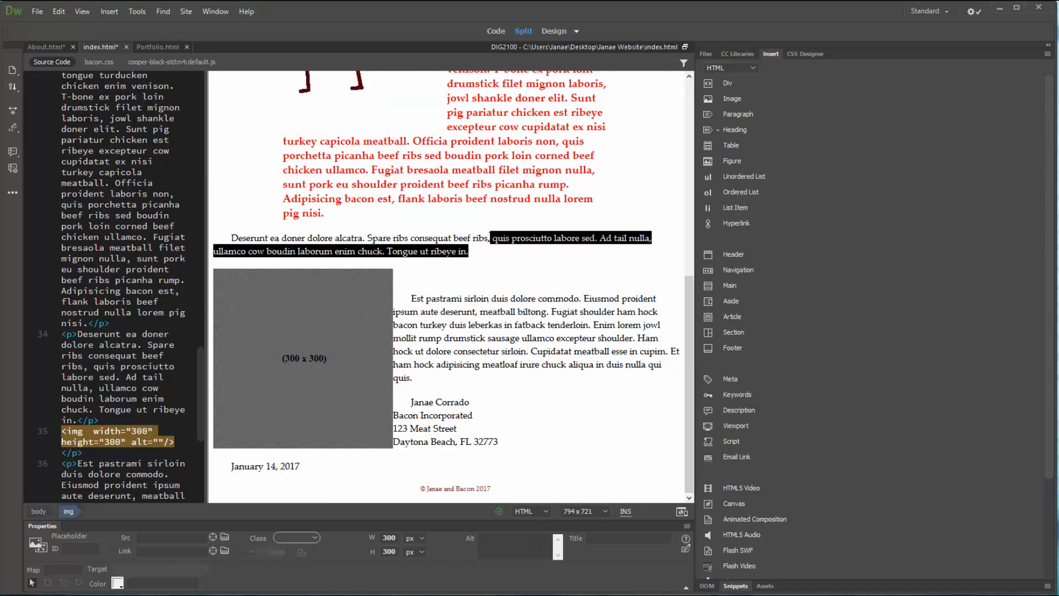
{"action": "left_click", "coordinate": [473, 353]}
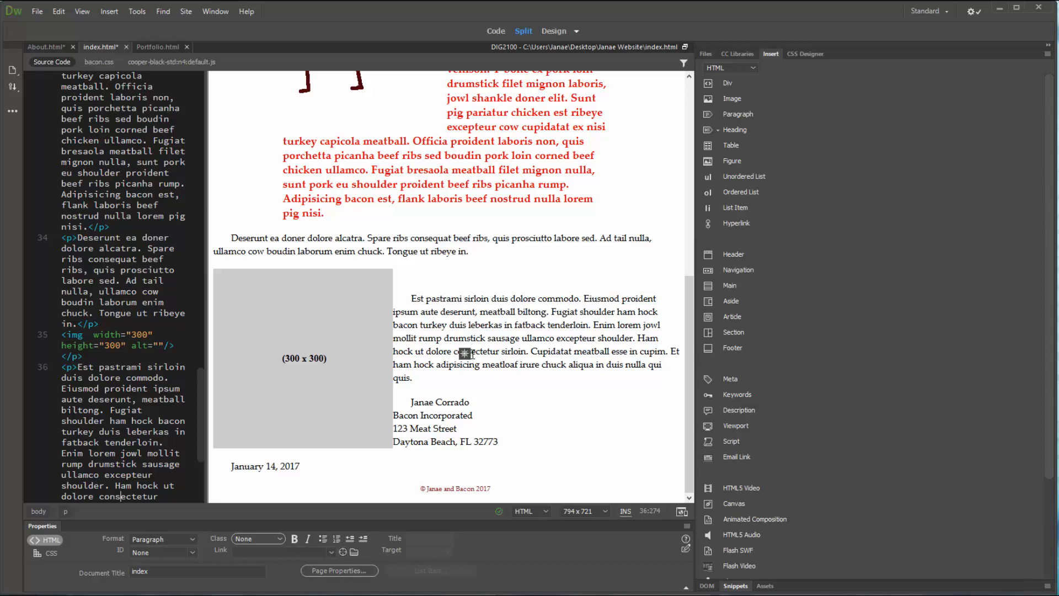
Step: Compare the properties of the image placeholder with those of the dancing bacon image, including the width and height settings
{"action": "left_click", "coordinate": [330, 353]}
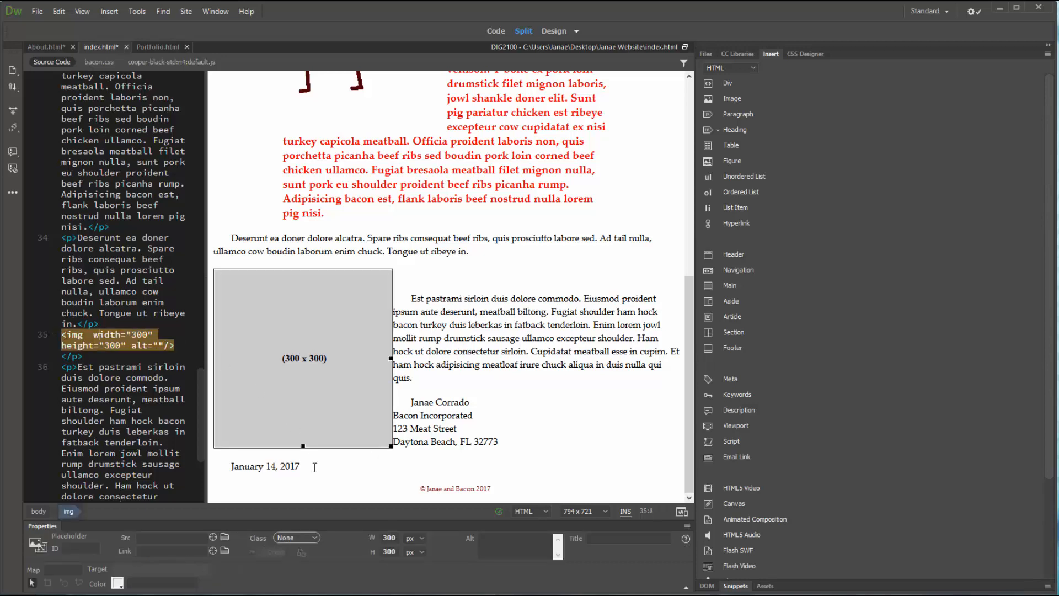
{"action": "left_click", "coordinate": [327, 357]}
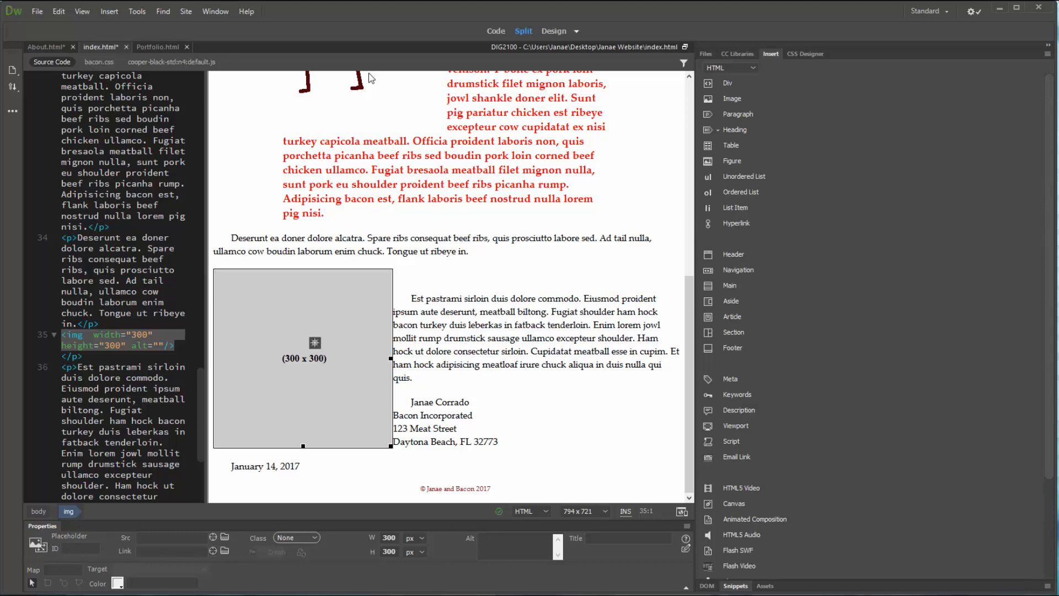
{"action": "left_click", "coordinate": [356, 98]}
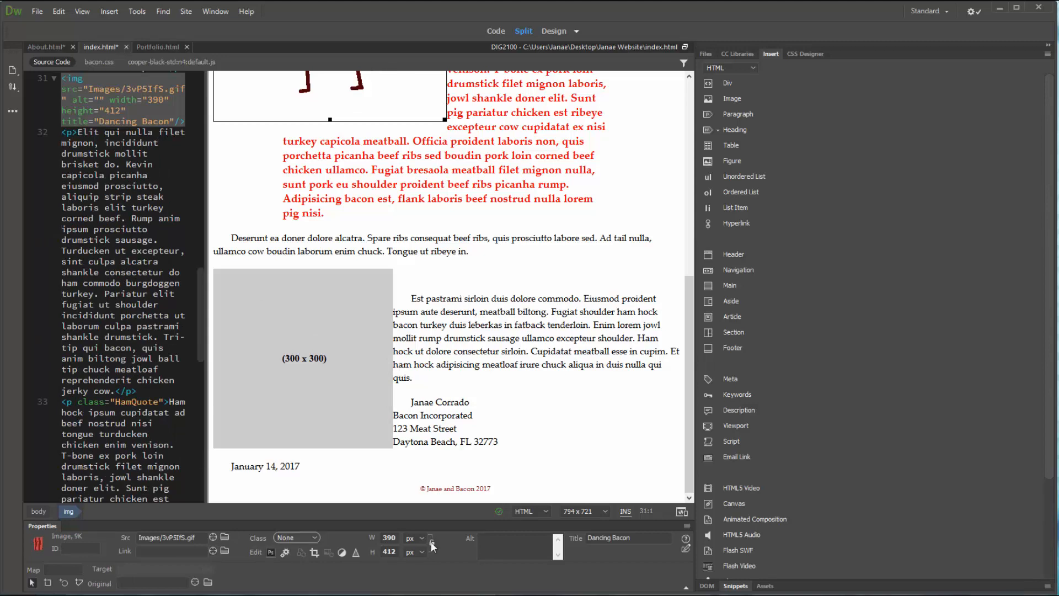
{"action": "left_click", "coordinate": [291, 368]}
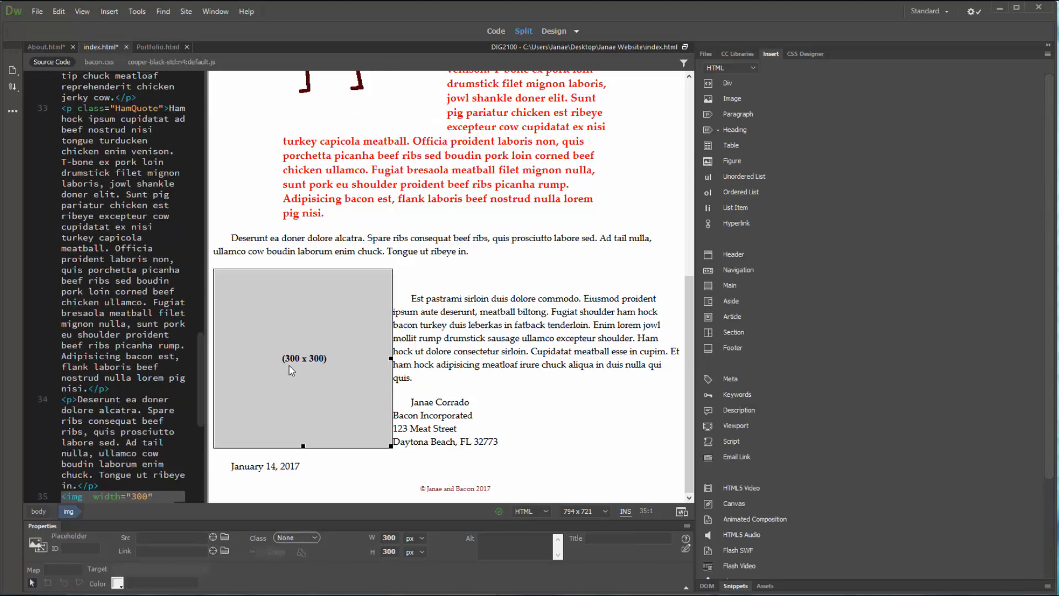
{"action": "left_click", "coordinate": [389, 538]}
{"action": "left_click", "coordinate": [391, 551]}
{"action": "left_click", "coordinate": [421, 535]}
Step: Set the image placeholder's colour to the dark red #AA1618
{"action": "left_click", "coordinate": [119, 586]}
{"action": "left_click", "coordinate": [120, 585]}
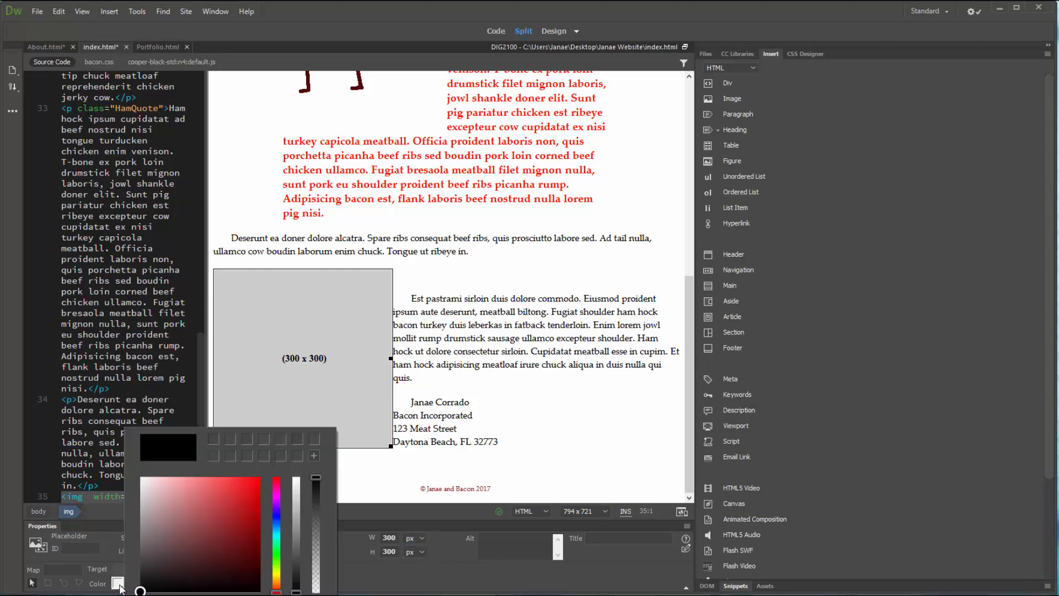
{"action": "left_click_drag", "start_coordinate": [203, 524], "coordinate": [244, 514]}
{"action": "left_click", "coordinate": [435, 574]}
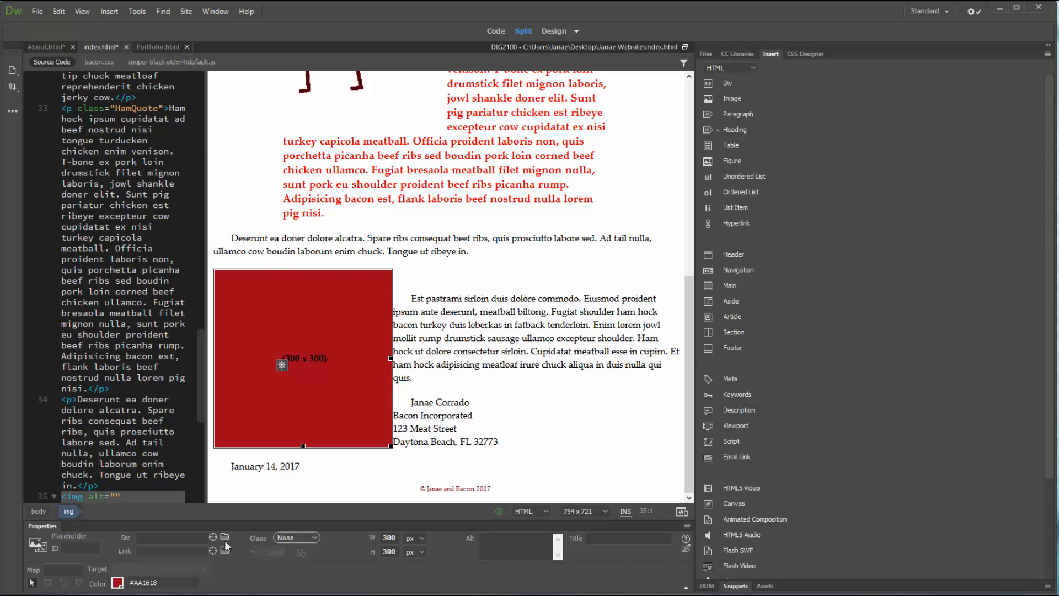
Step: Try bacon-575438_1280.png from the Images folder as the placeholder's source, view it in the page and undo the change
{"action": "left_click", "coordinate": [188, 535]}
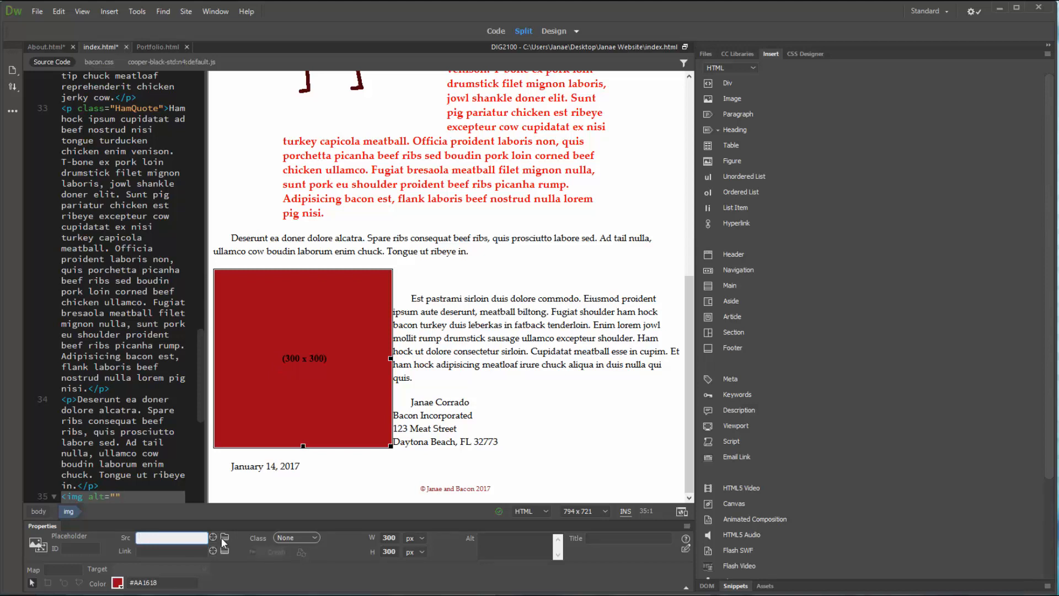
{"action": "left_click_drag", "start_coordinate": [212, 540], "coordinate": [707, 61]}
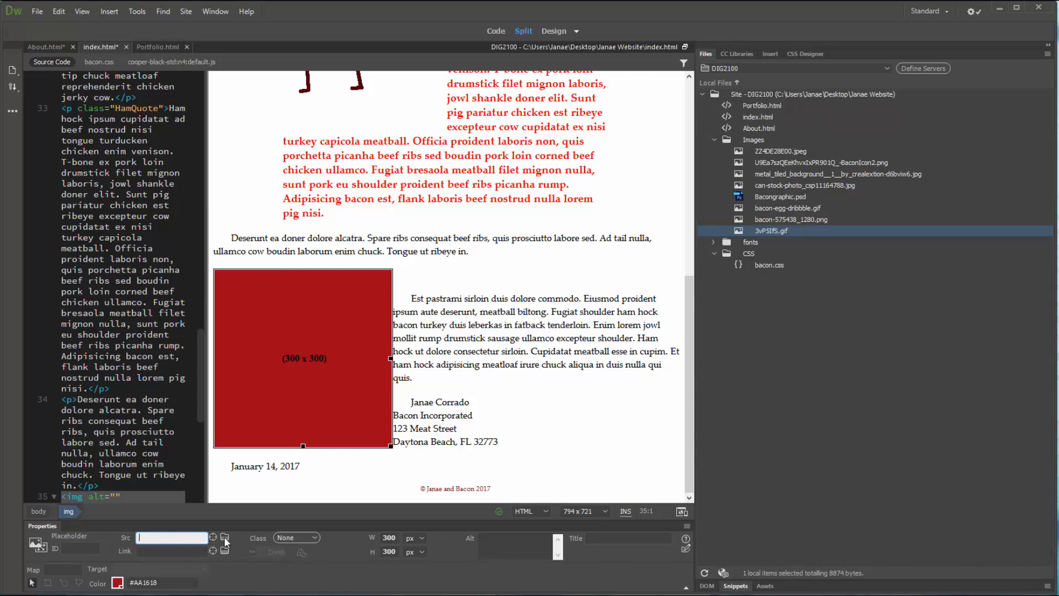
{"action": "left_click_drag", "start_coordinate": [215, 539], "coordinate": [740, 219]}
{"action": "left_click_drag", "start_coordinate": [549, 498], "coordinate": [376, 496]}
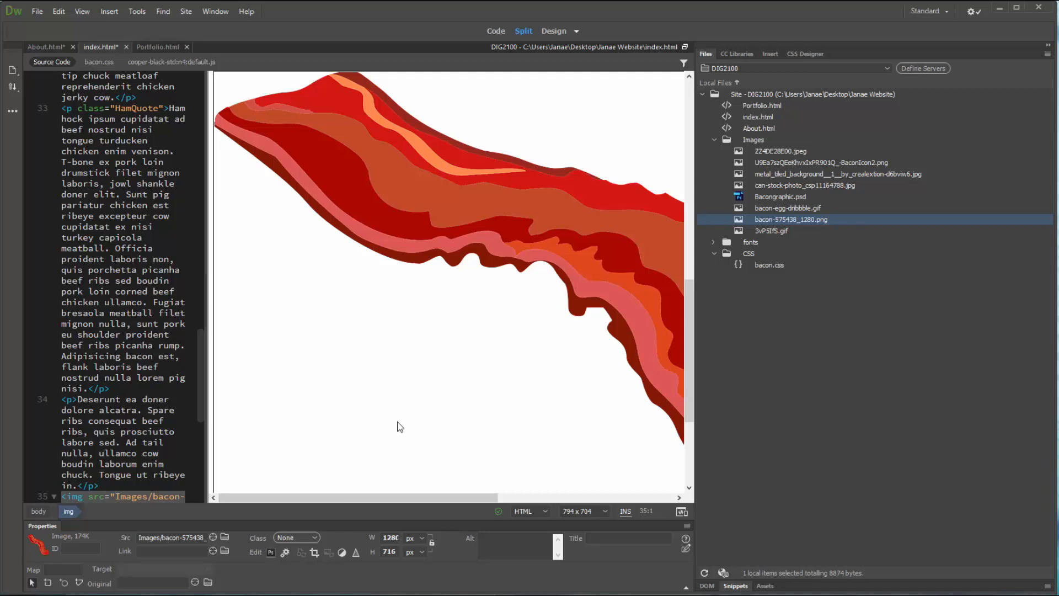
{"action": "scroll", "coordinate": [400, 428], "scroll_direction": "up", "scroll_amount": 5}
{"action": "scroll", "coordinate": [400, 428], "scroll_direction": "down", "scroll_amount": 2}
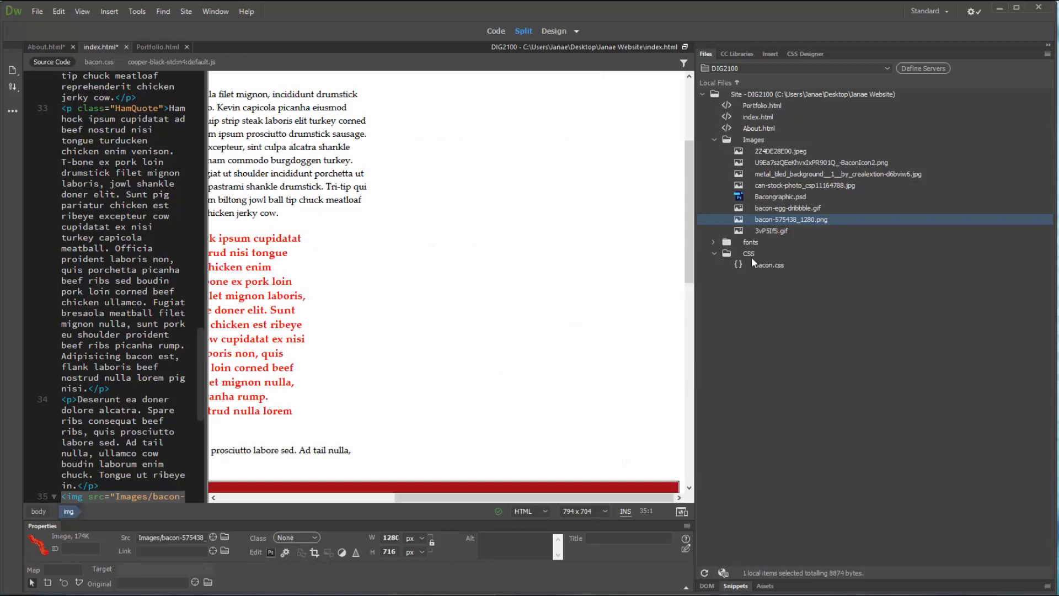
{"action": "scroll", "coordinate": [526, 285], "scroll_direction": "down", "scroll_amount": 7}
{"action": "scroll", "coordinate": [527, 285], "scroll_direction": "down", "scroll_amount": 7}
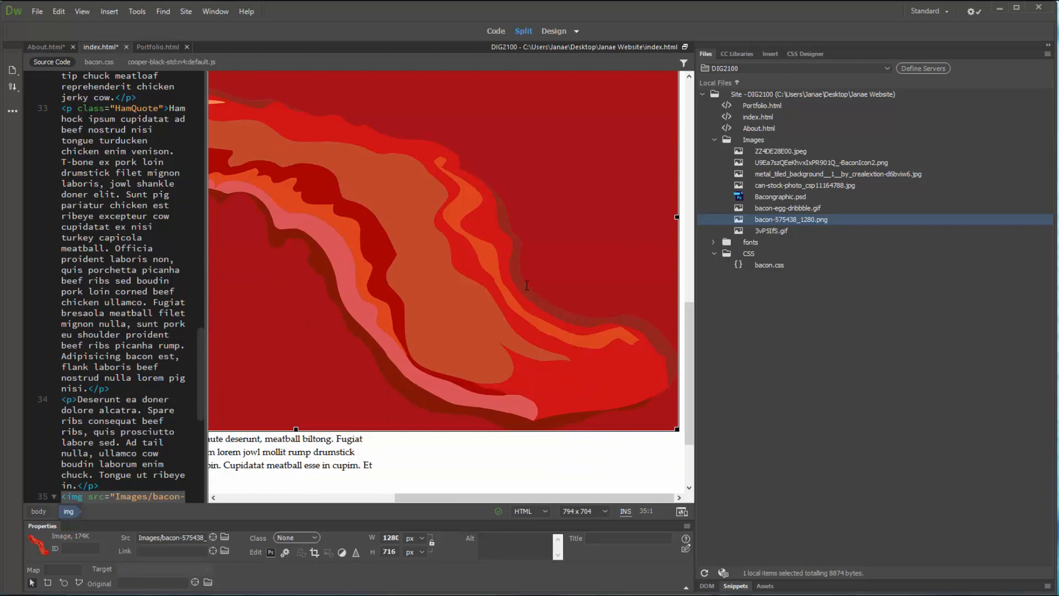
{"action": "key", "text": "ctrl+z"}
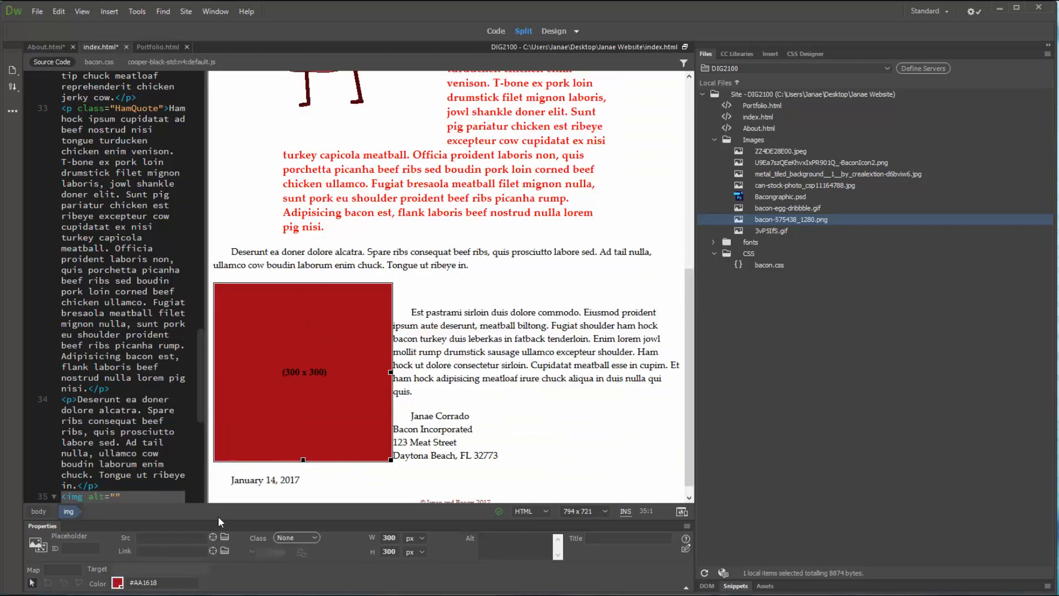
Step: Set the placeholder's source to ZZ4DE28E00.jpeg by pointing to the file in the Images folder
{"action": "left_click_drag", "start_coordinate": [211, 538], "coordinate": [773, 153]}
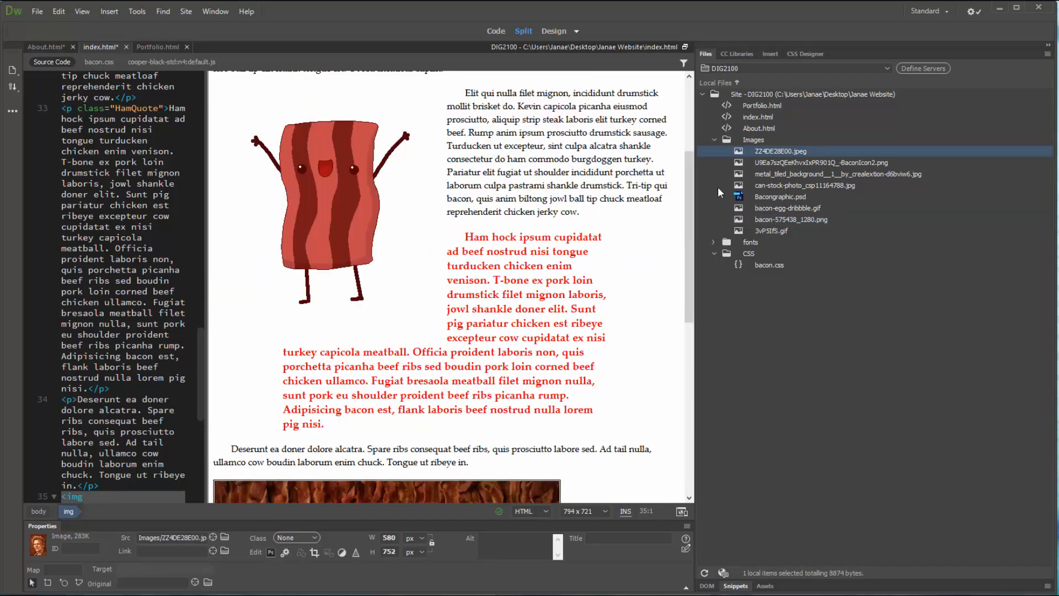
{"action": "scroll", "coordinate": [376, 342], "scroll_direction": "down", "scroll_amount": 5}
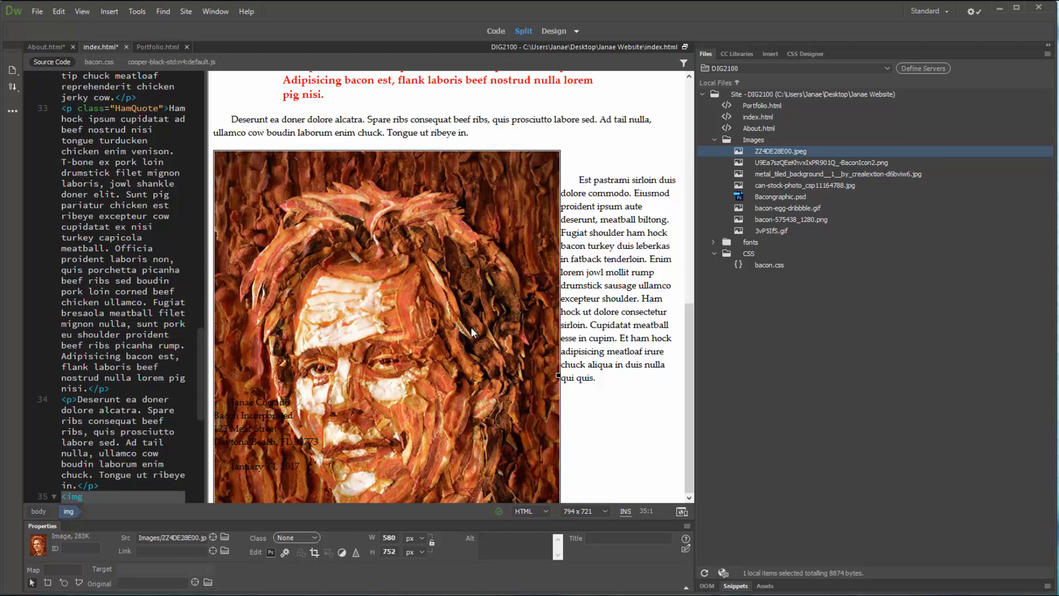
Step: Look at bacon-egg-dribbble.gif in the Images folder and compare the dancing bacon GIF with the bacon portrait JPEG on the page
{"action": "left_click", "coordinate": [789, 208]}
{"action": "scroll", "coordinate": [459, 263], "scroll_direction": "up", "scroll_amount": 8}
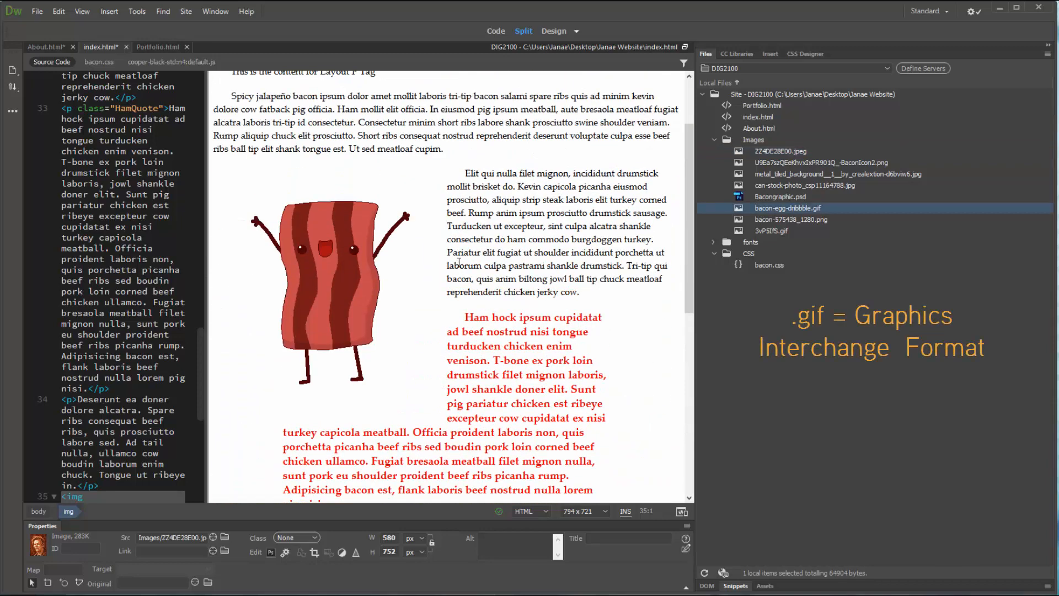
{"action": "left_click", "coordinate": [377, 295]}
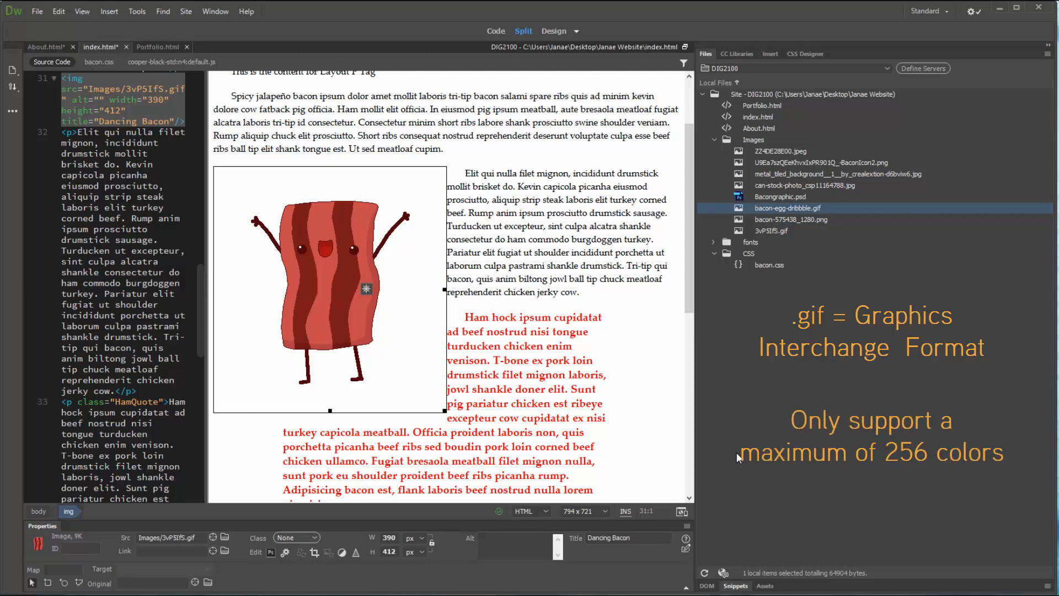
{"action": "scroll", "coordinate": [437, 406], "scroll_direction": "down", "scroll_amount": 10}
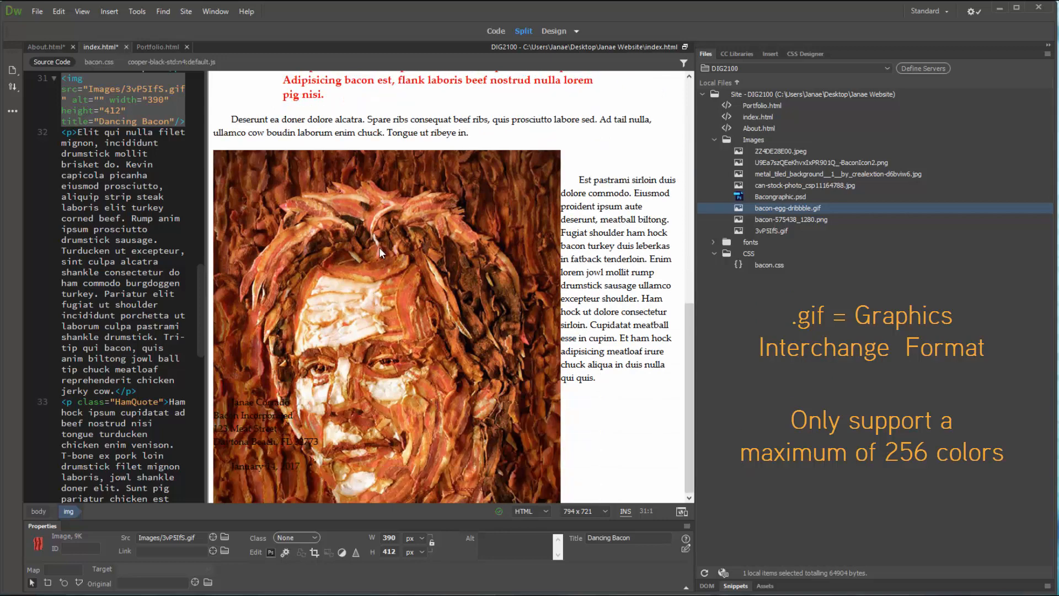
{"action": "scroll", "coordinate": [406, 316], "scroll_direction": "up", "scroll_amount": 10}
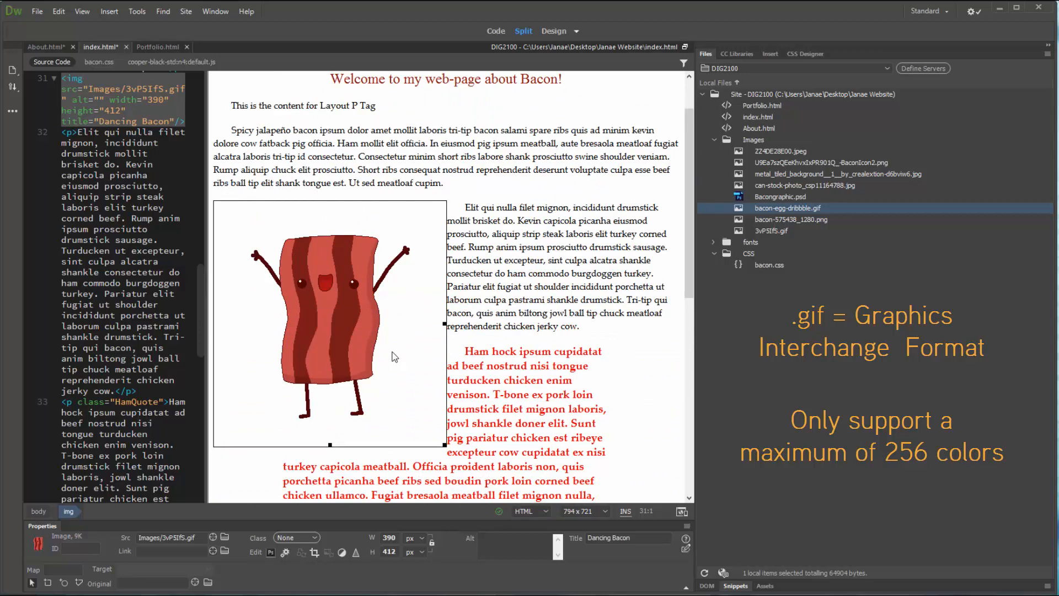
Step: Switch the page preview to Live view and watch the dancing bacon GIF play
{"action": "left_click", "coordinate": [576, 31]}
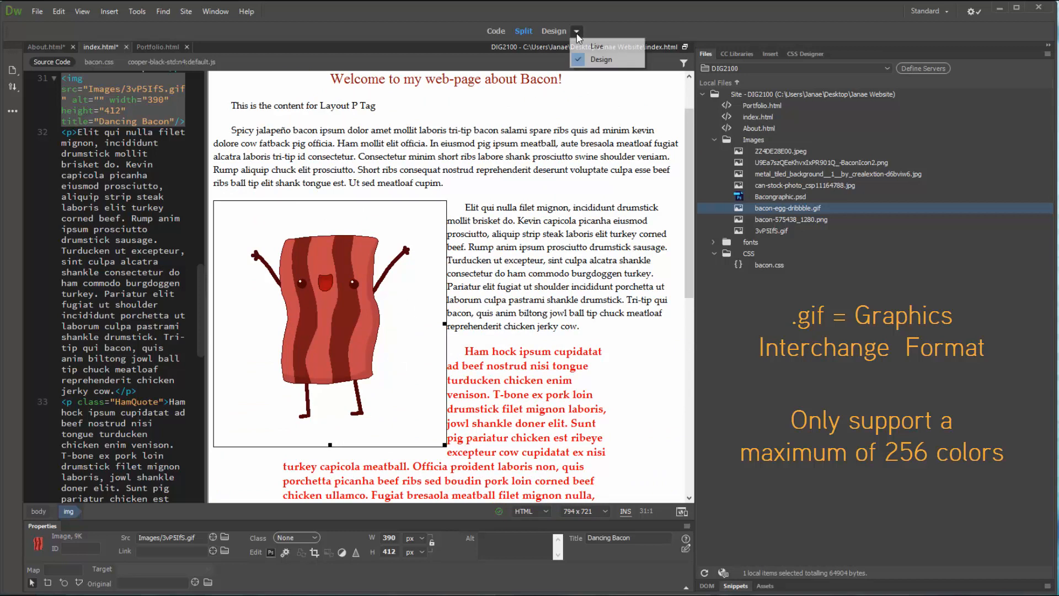
{"action": "left_click", "coordinate": [588, 56]}
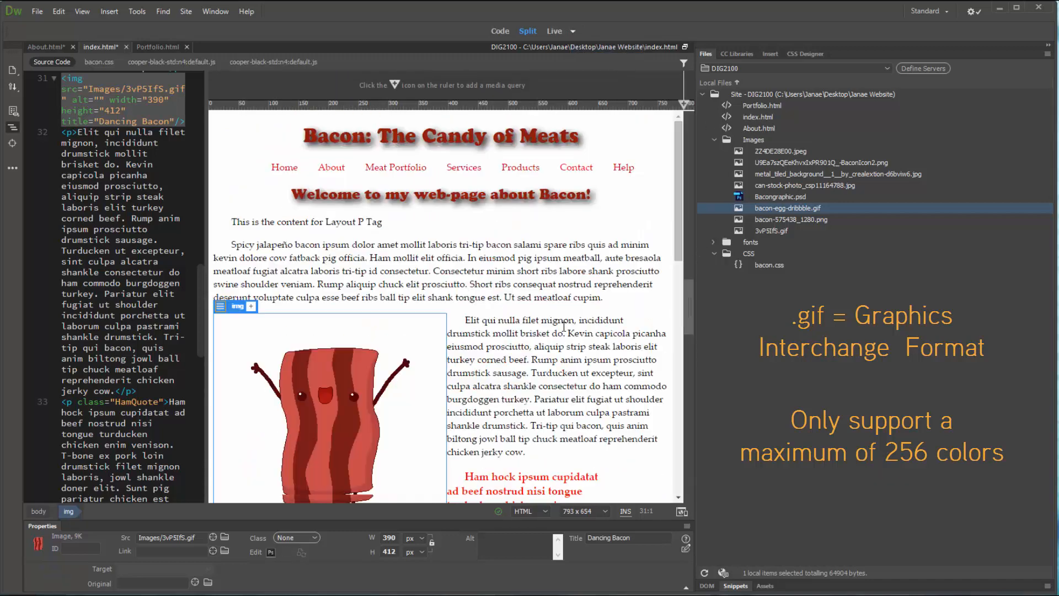
{"action": "scroll", "coordinate": [563, 330], "scroll_direction": "down", "scroll_amount": 3}
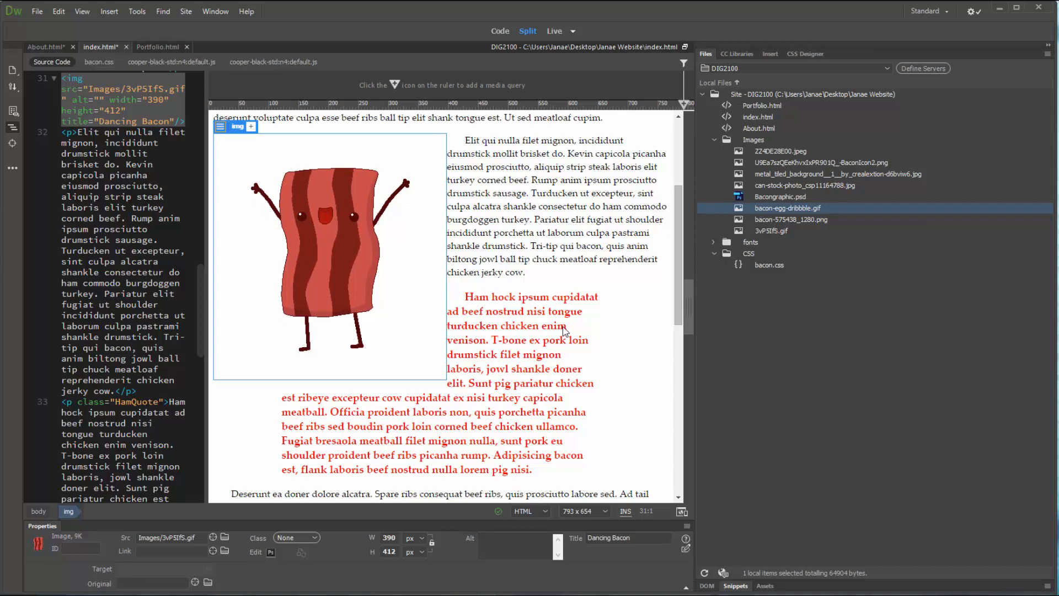
Step: Select bacon-575438_1280.png in the site files, switch to Bacongraphic.psd in Photoshop and hide its white Background layer
{"action": "left_click", "coordinate": [822, 221]}
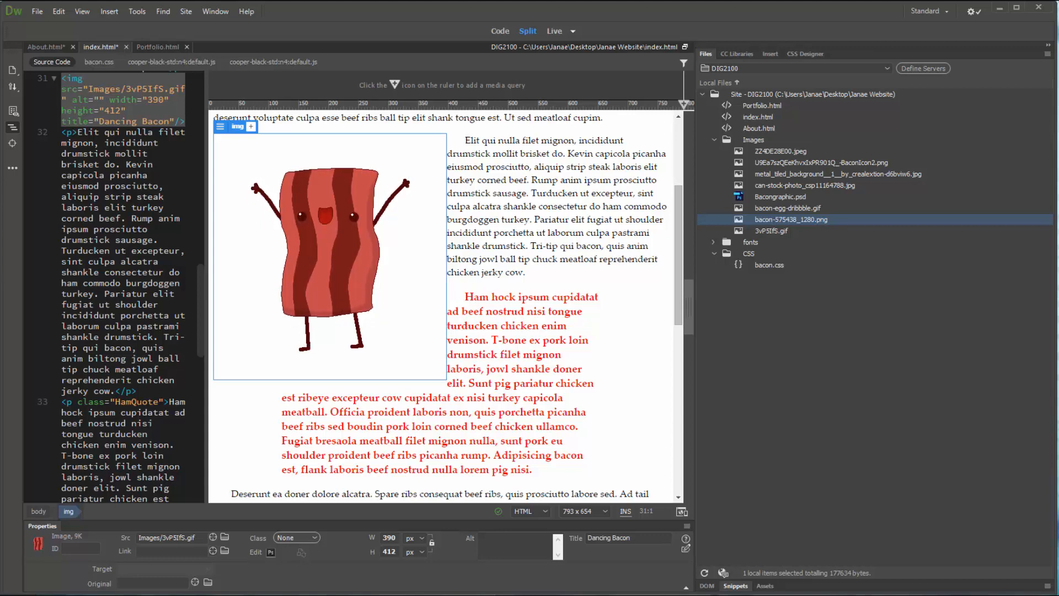
{"action": "mouse_move", "coordinate": [210, 595]}
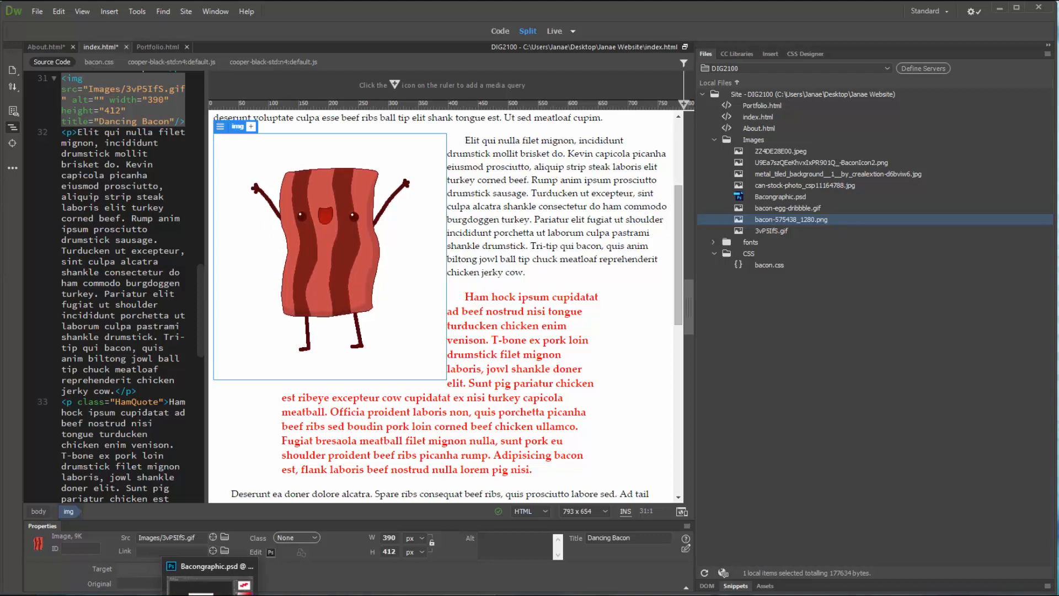
{"action": "left_click", "coordinate": [210, 584]}
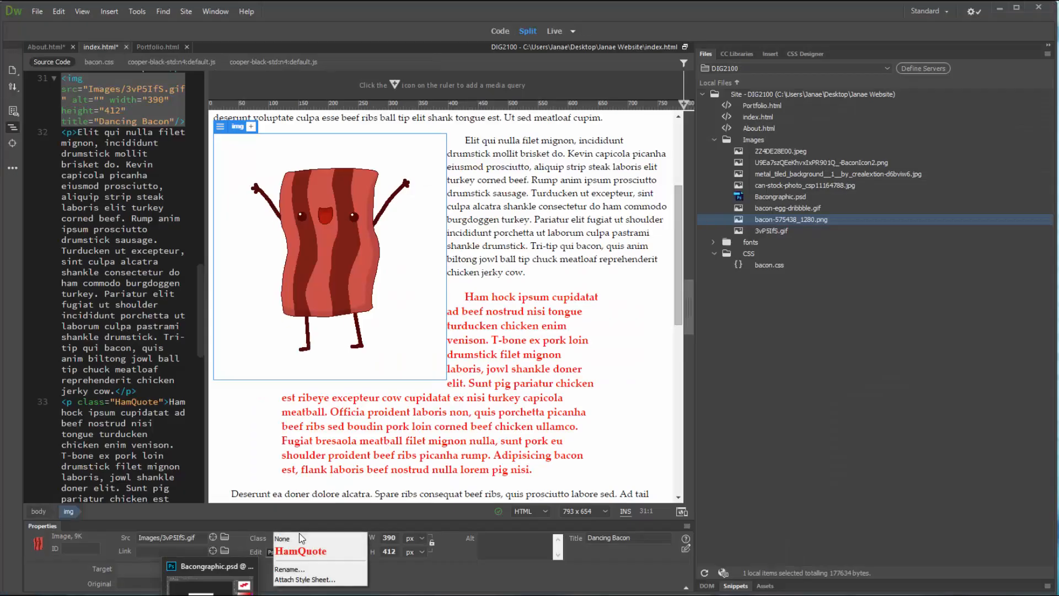
{"action": "left_click", "coordinate": [210, 595]}
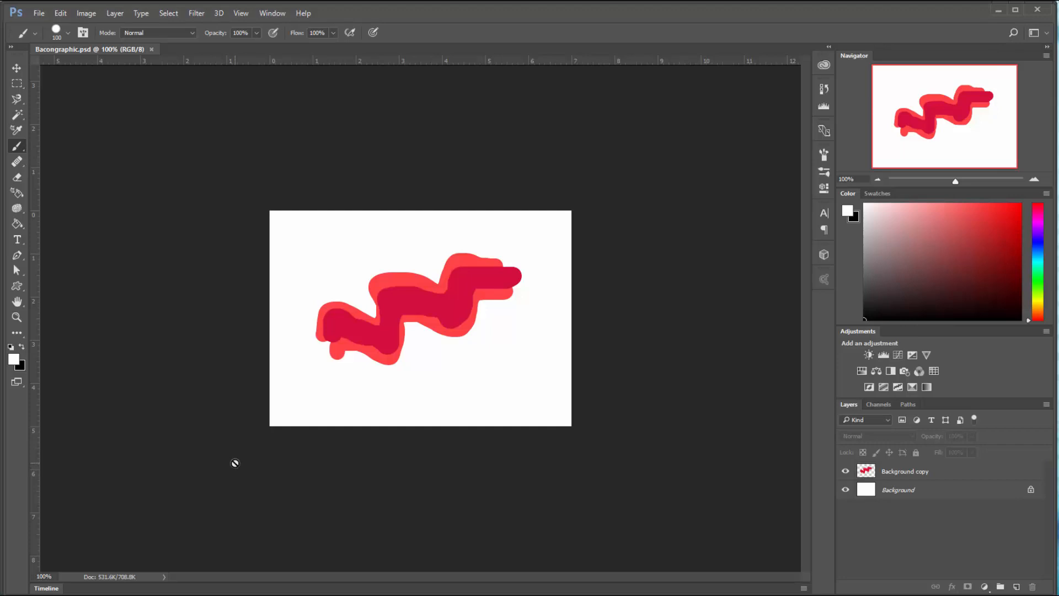
{"action": "left_click", "coordinate": [845, 489]}
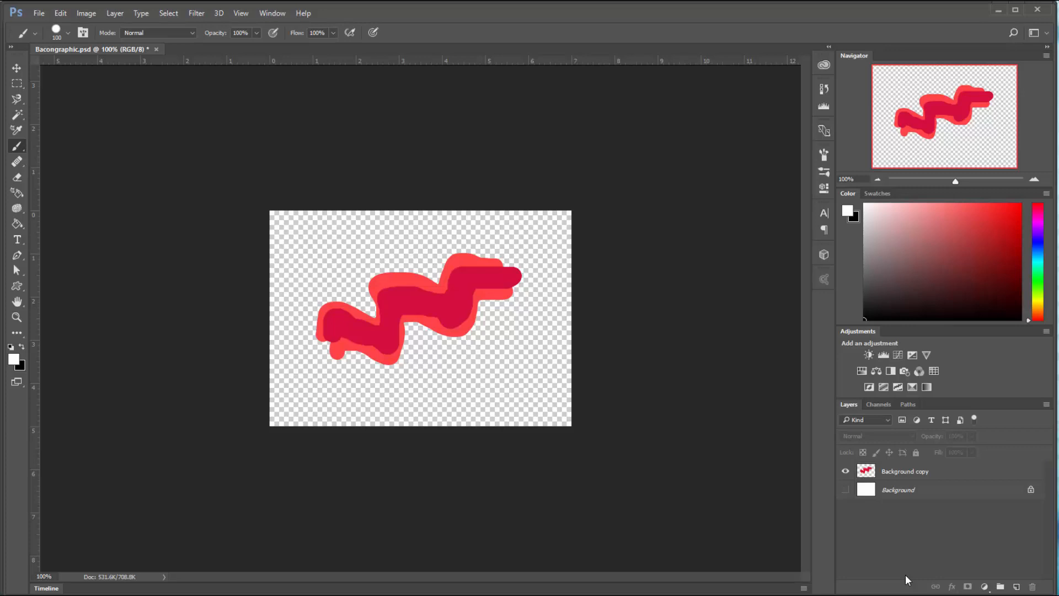
Step: Start Save for Web (Legacy) for the bacon graphic, enlarge its window and show the 4-Up comparison
{"action": "left_click", "coordinate": [39, 14]}
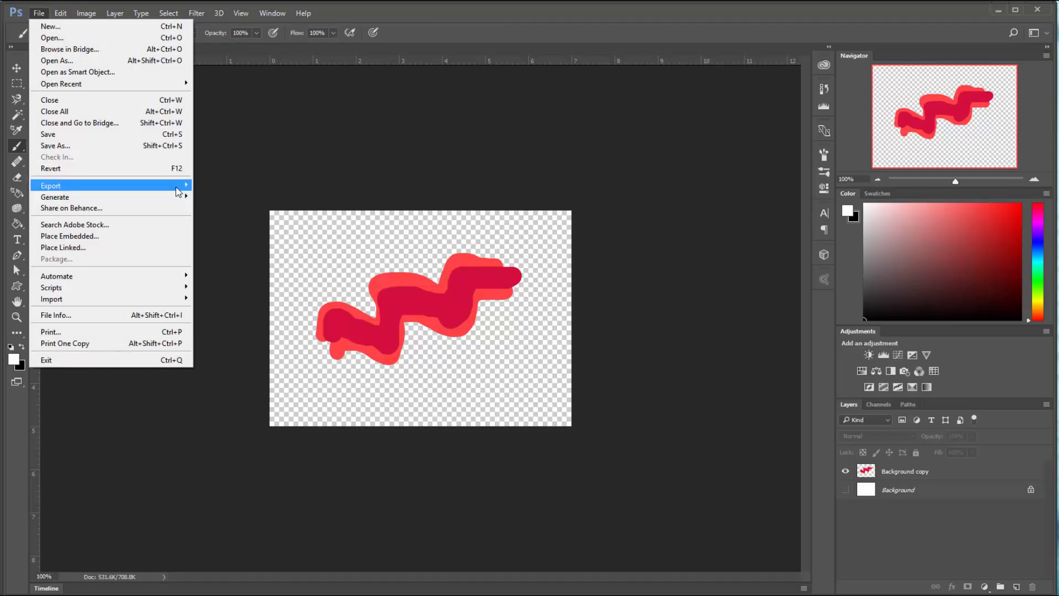
{"action": "mouse_move", "coordinate": [111, 186]}
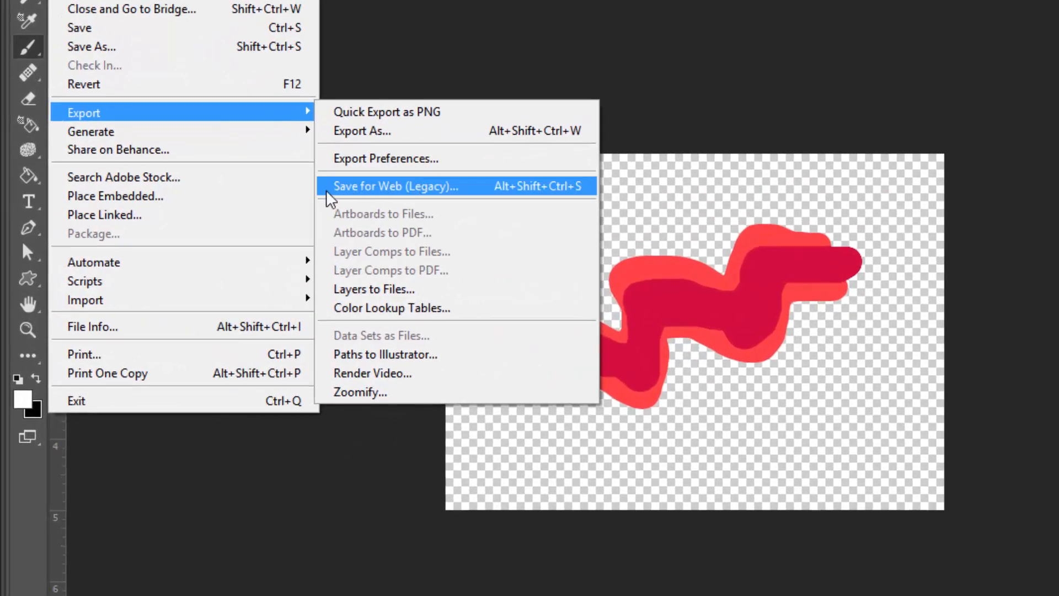
{"action": "left_click", "coordinate": [428, 190]}
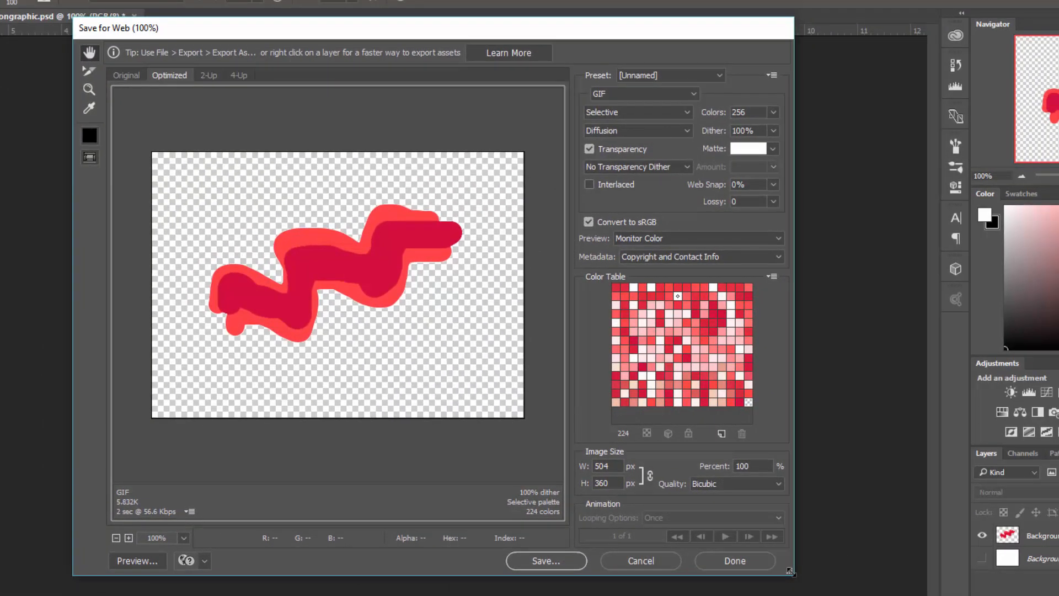
{"action": "left_click_drag", "start_coordinate": [813, 585], "coordinate": [1056, 595]}
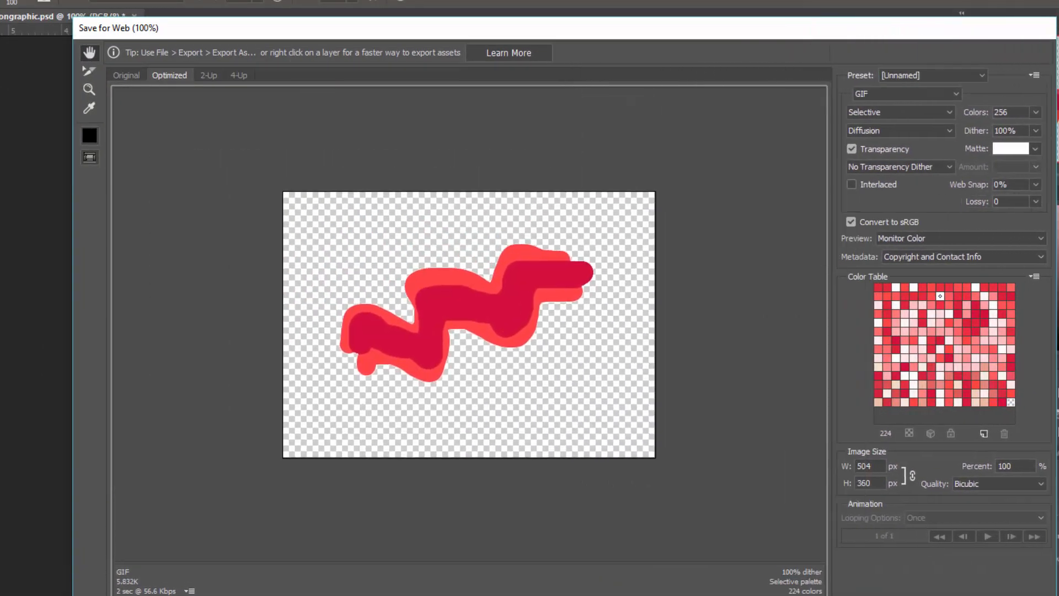
{"action": "left_click_drag", "start_coordinate": [383, 29], "coordinate": [311, 4]}
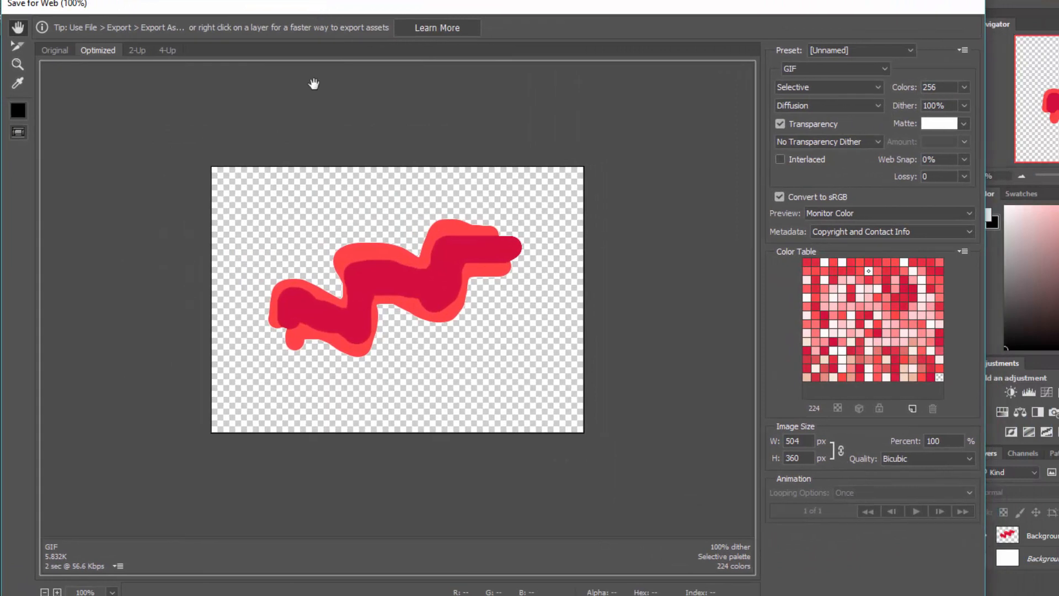
{"action": "left_click", "coordinate": [167, 49]}
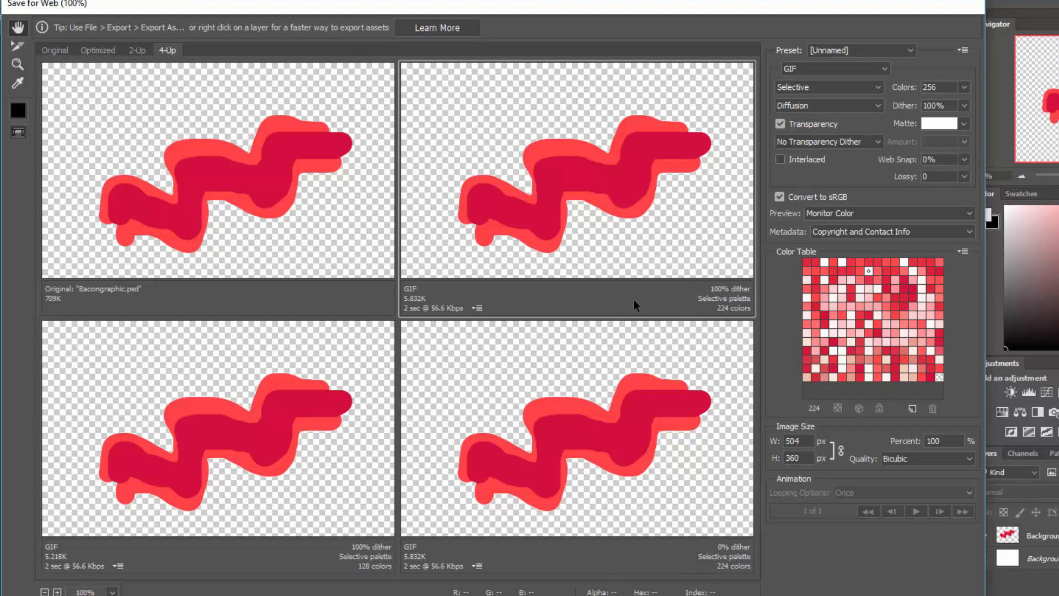
Step: Set the 128-color GIF preview to JPEG and the 0% dither GIF preview to PNG-8 for comparison
{"action": "left_click", "coordinate": [180, 463]}
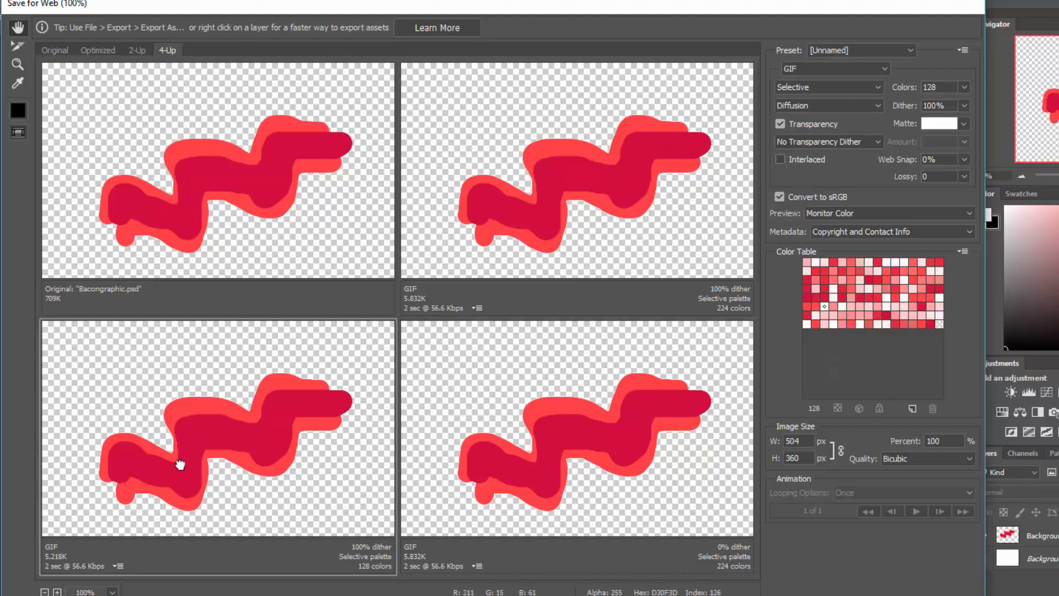
{"action": "left_click", "coordinate": [853, 68]}
{"action": "left_click", "coordinate": [849, 92]}
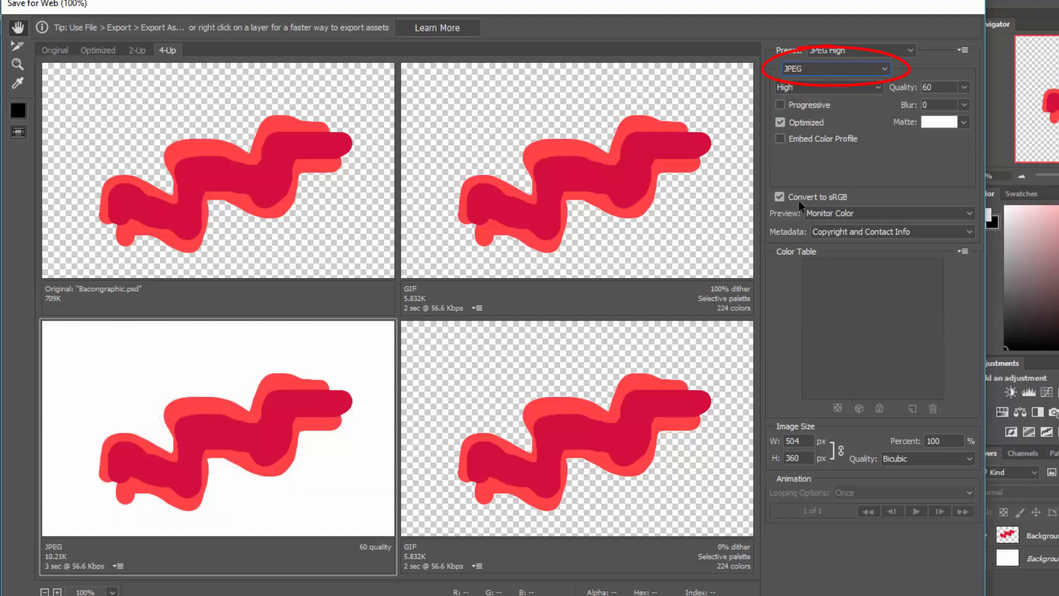
{"action": "left_click", "coordinate": [676, 399]}
{"action": "left_click", "coordinate": [856, 68]}
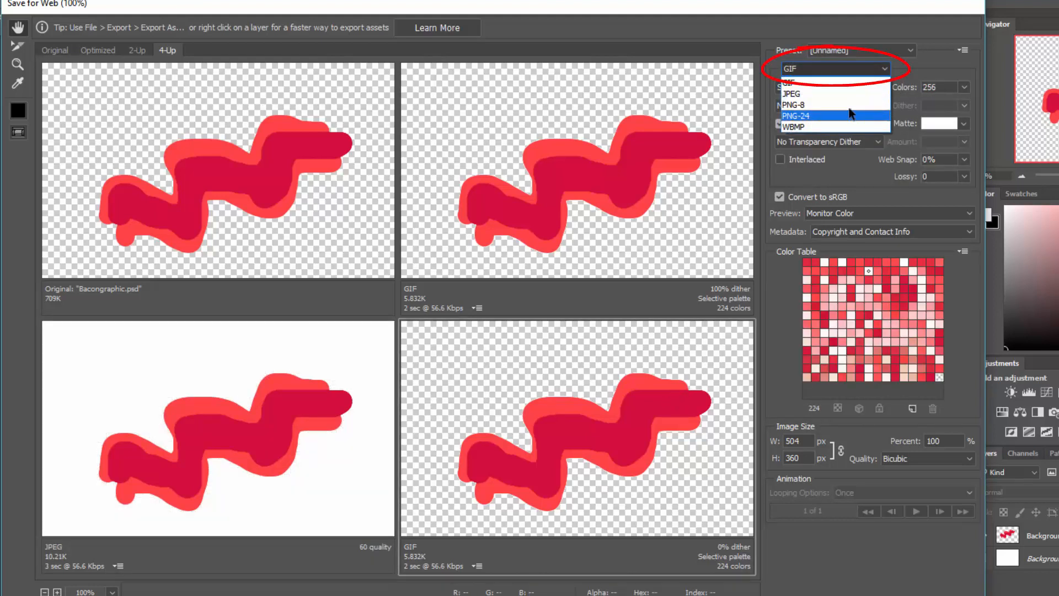
{"action": "left_click", "coordinate": [849, 104]}
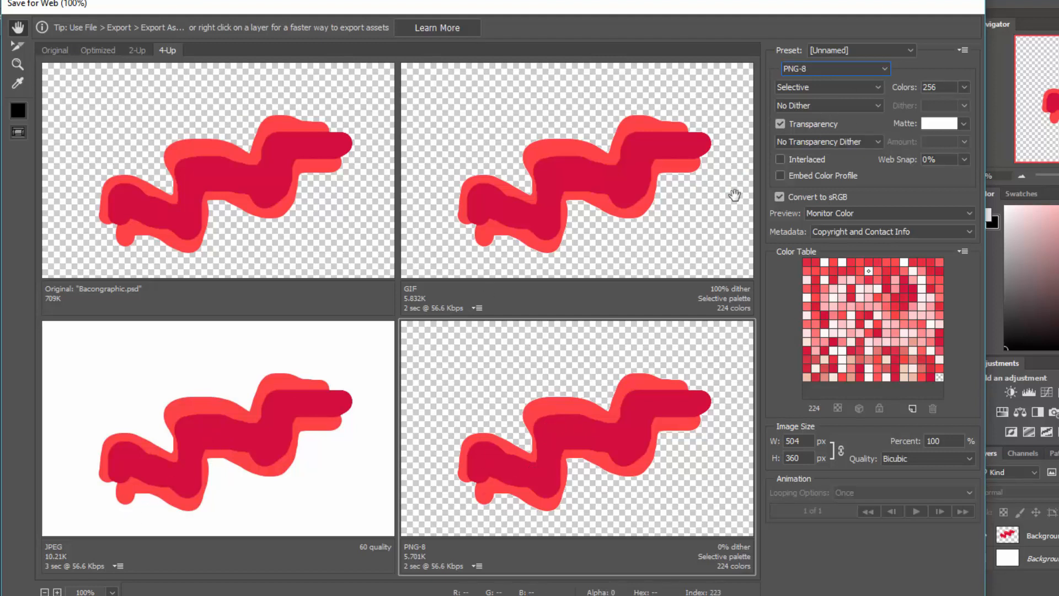
Step: Examine the color table and its options for the remaining GIF preview
{"action": "left_click", "coordinate": [620, 190]}
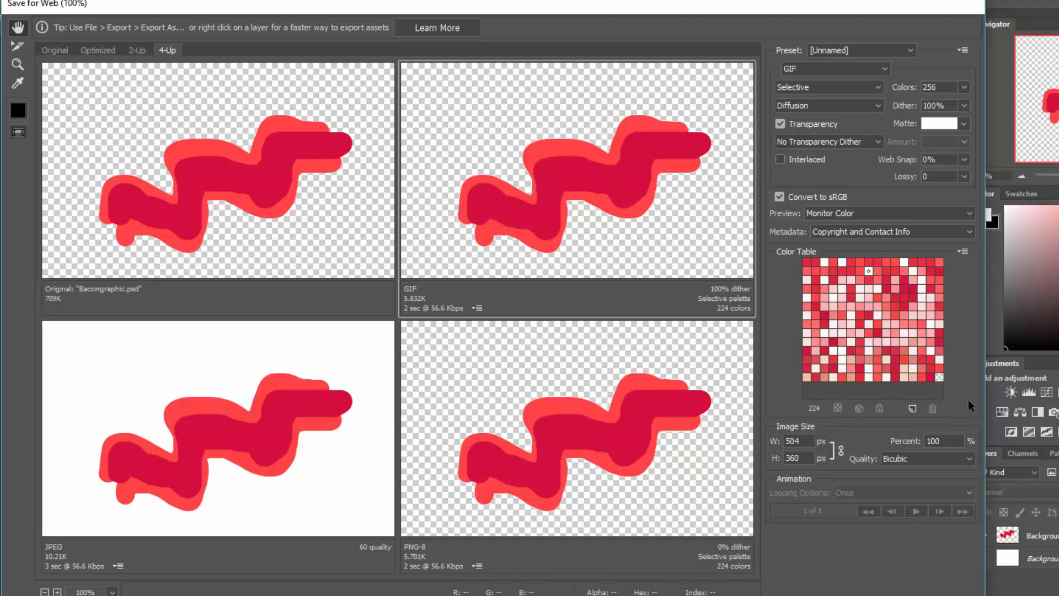
{"action": "left_click", "coordinate": [962, 252]}
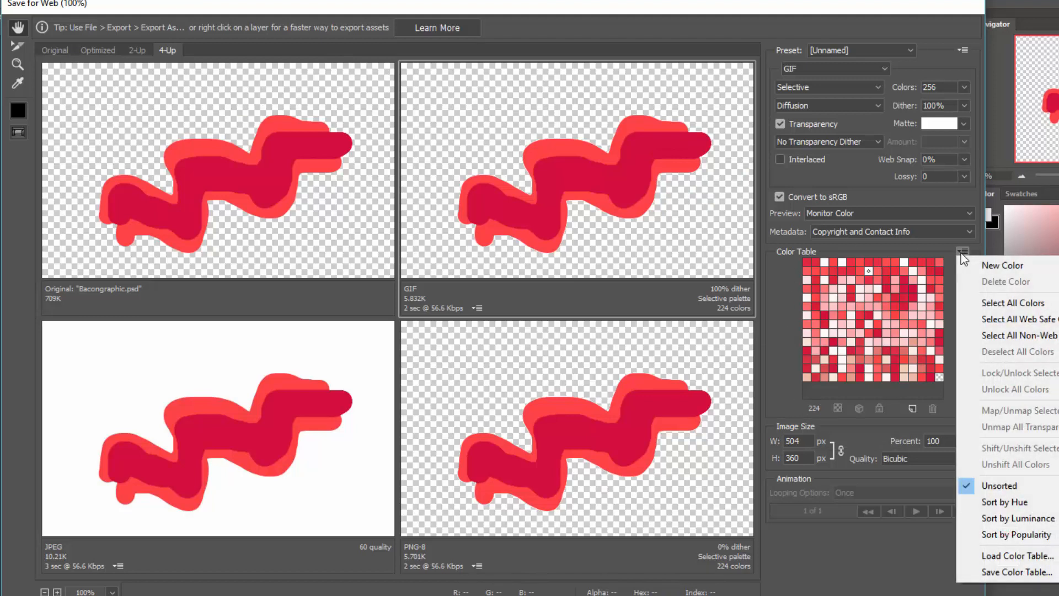
{"action": "left_click", "coordinate": [925, 251]}
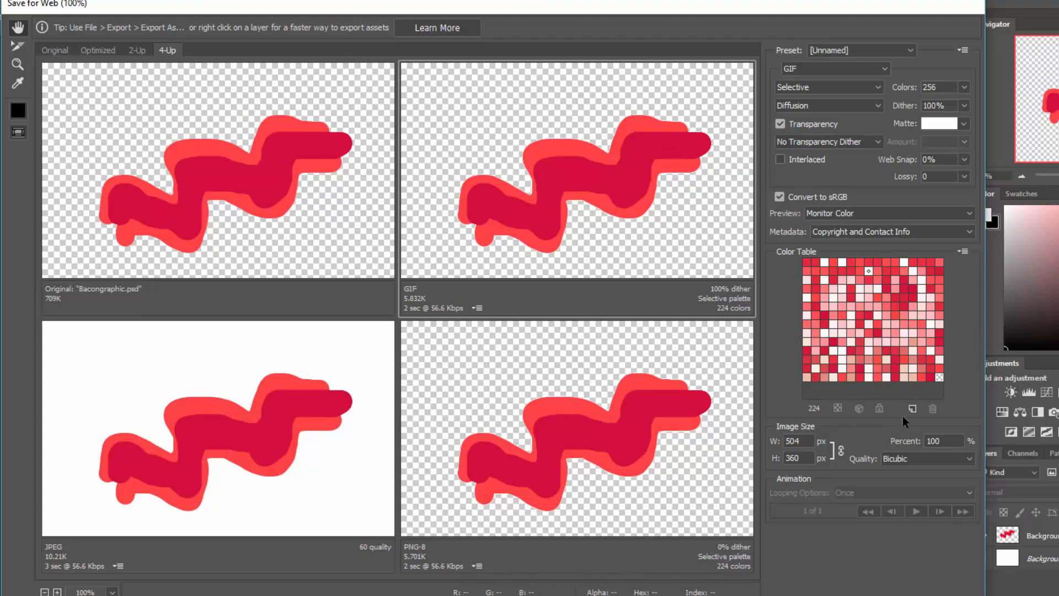
{"action": "left_click", "coordinate": [877, 342]}
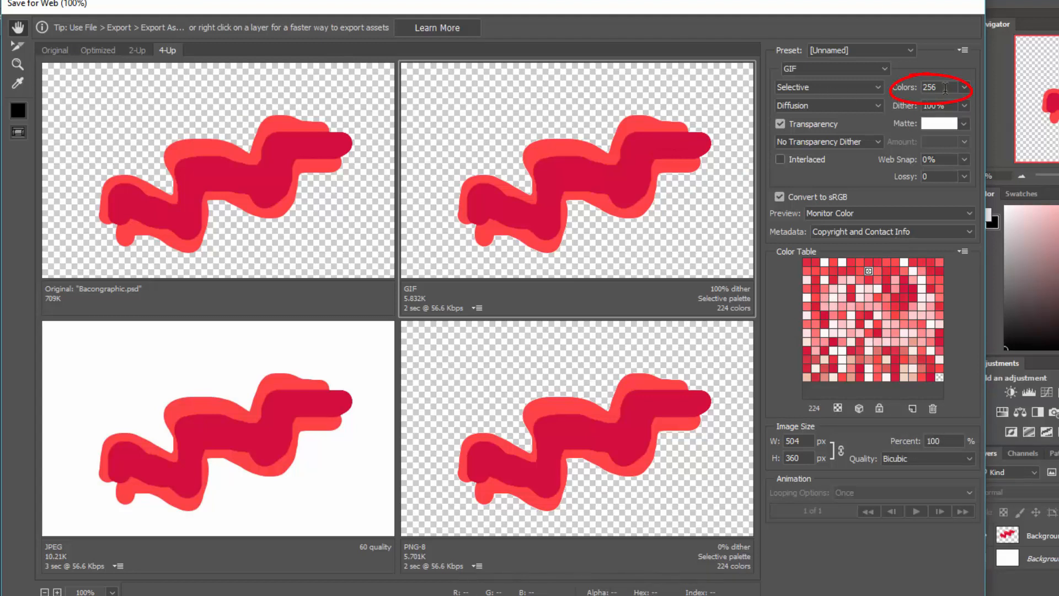
Step: Reduce the GIF preview's palette, trying 2 colors before setting it to 4
{"action": "left_click", "coordinate": [962, 89]}
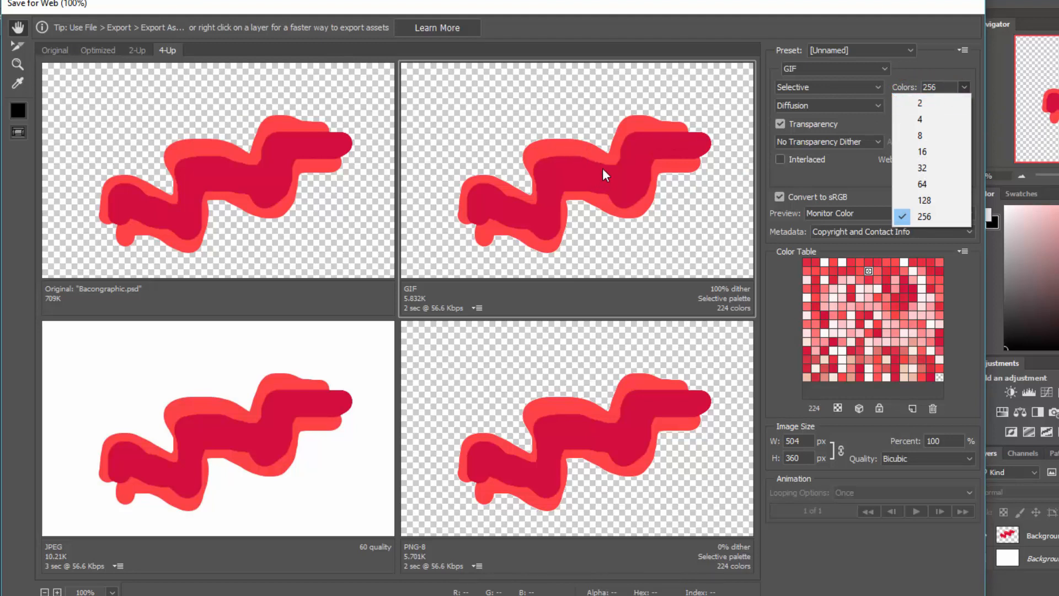
{"action": "left_click", "coordinate": [918, 103]}
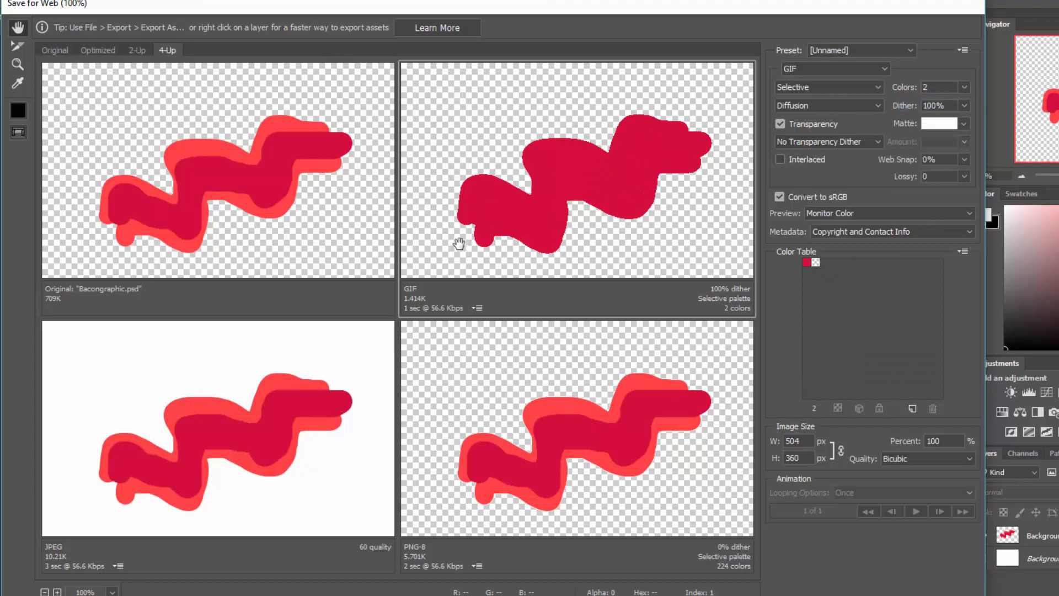
{"action": "left_click", "coordinate": [961, 88]}
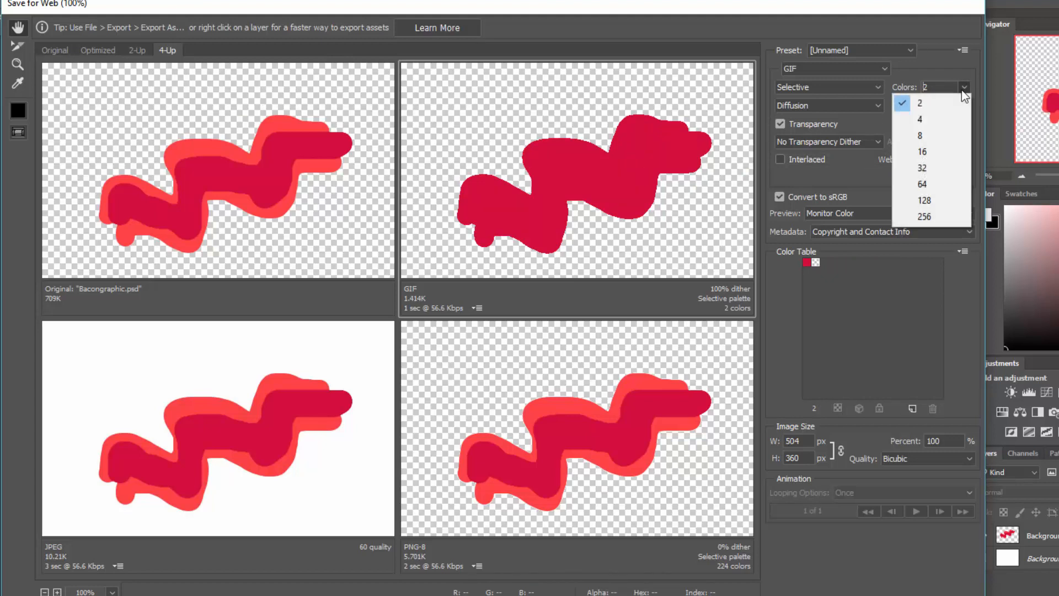
{"action": "left_click", "coordinate": [949, 116]}
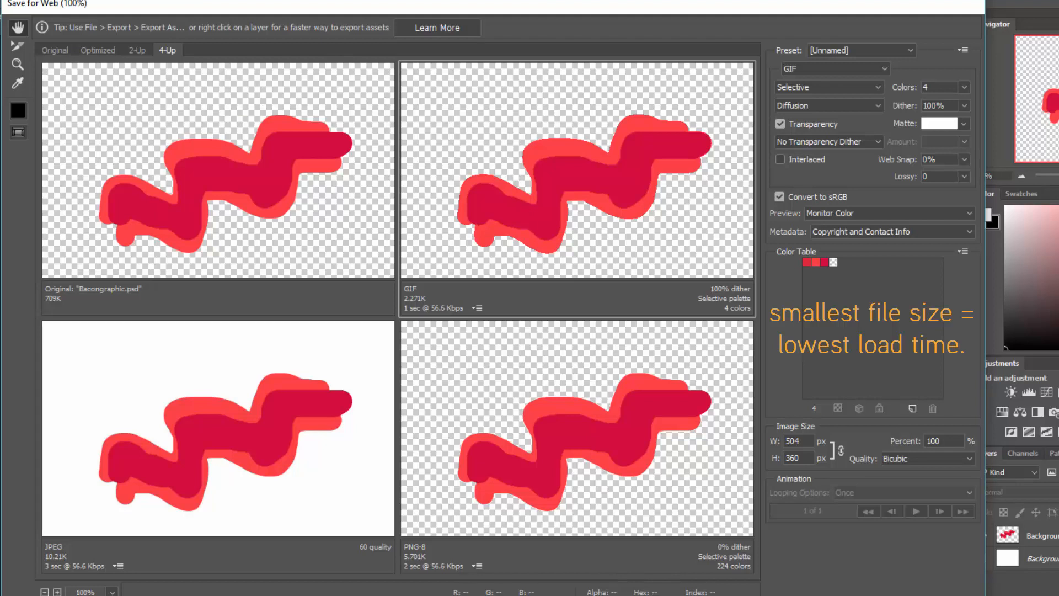
Step: Save the optimized graphic as Bacongraphic.gif with the Images Only format in the website's Images folder on the Desktop
{"action": "left_click", "coordinate": [800, 595]}
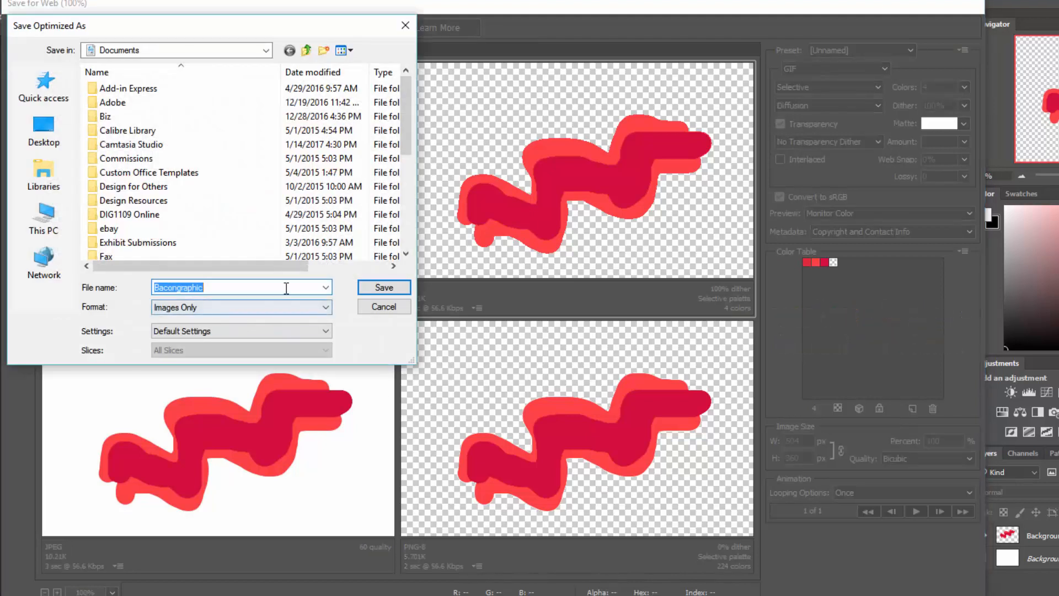
{"action": "left_click", "coordinate": [207, 309]}
{"action": "left_click", "coordinate": [208, 309]}
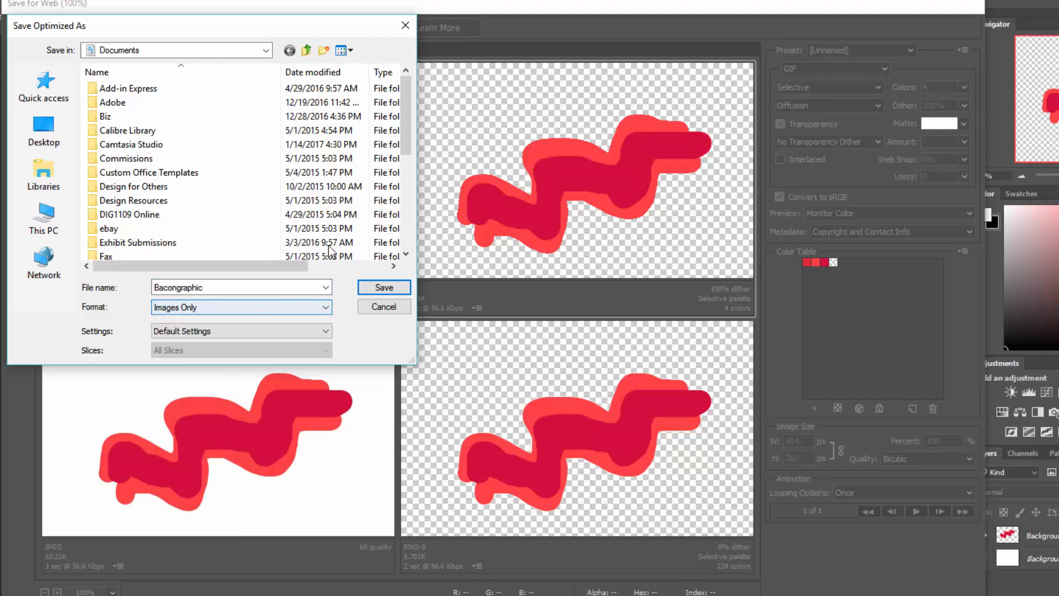
{"action": "left_click", "coordinate": [55, 128]}
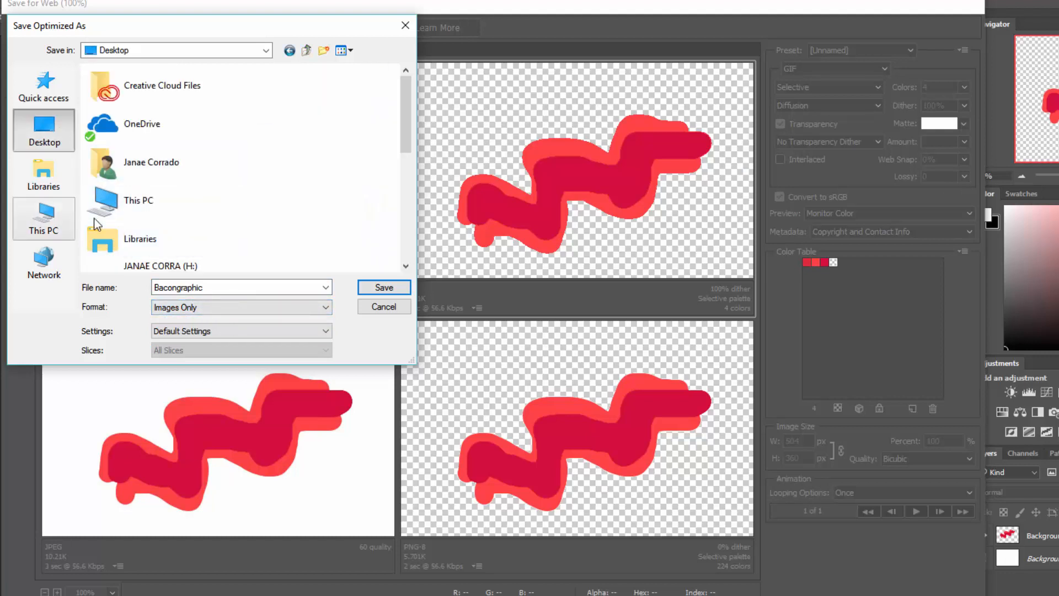
{"action": "scroll", "coordinate": [216, 170], "scroll_direction": "down", "scroll_amount": 5}
{"action": "double_click", "coordinate": [167, 139]}
{"action": "double_click", "coordinate": [116, 117]}
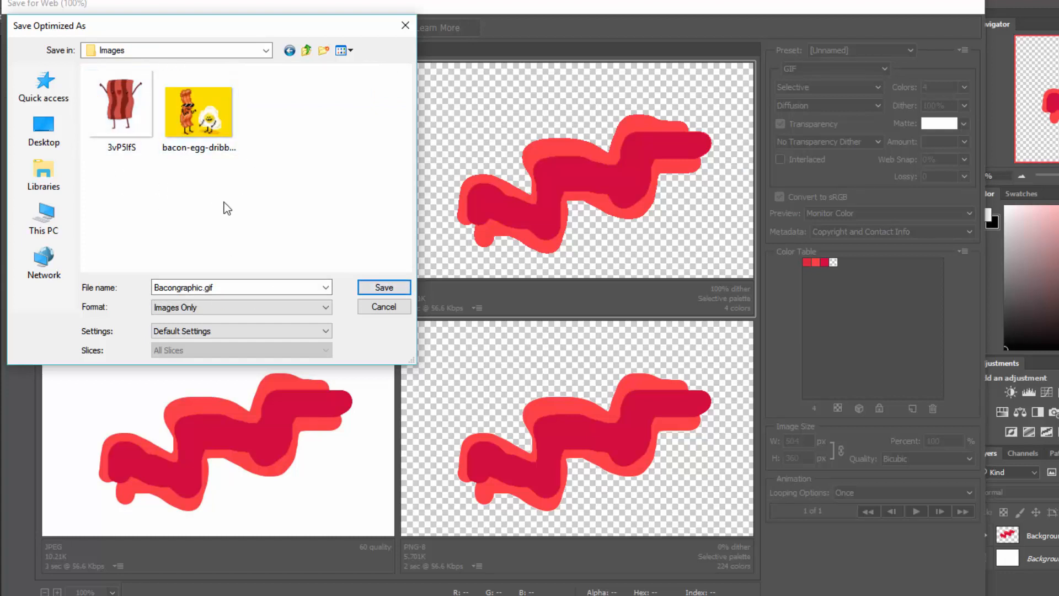
{"action": "left_click", "coordinate": [383, 287]}
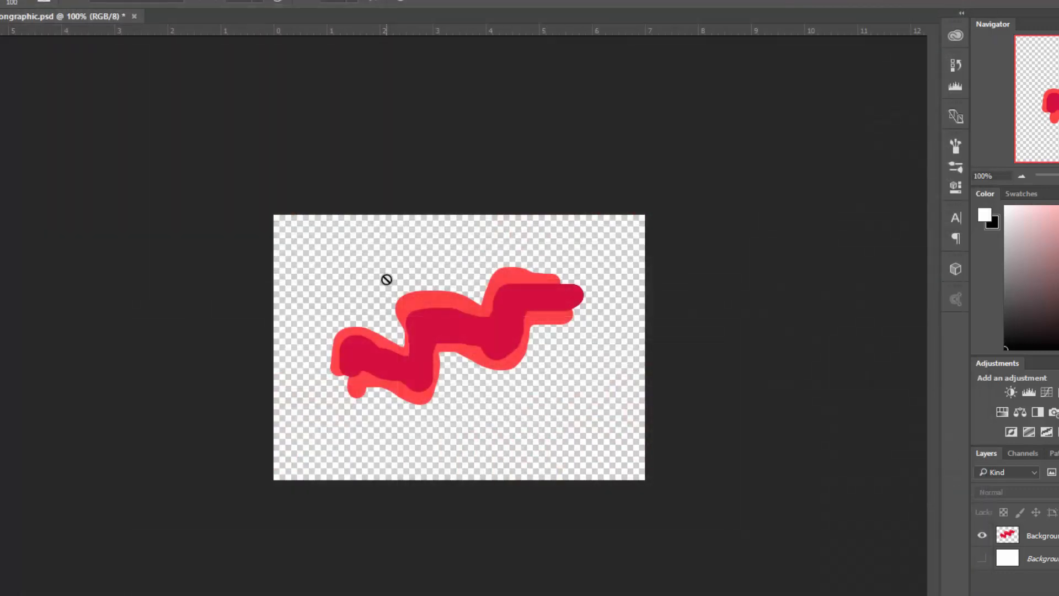
Step: Check the exported Bacongraphic GIF in the Images folder in File Explorer and return to Photoshop
{"action": "left_click", "coordinate": [268, 595]}
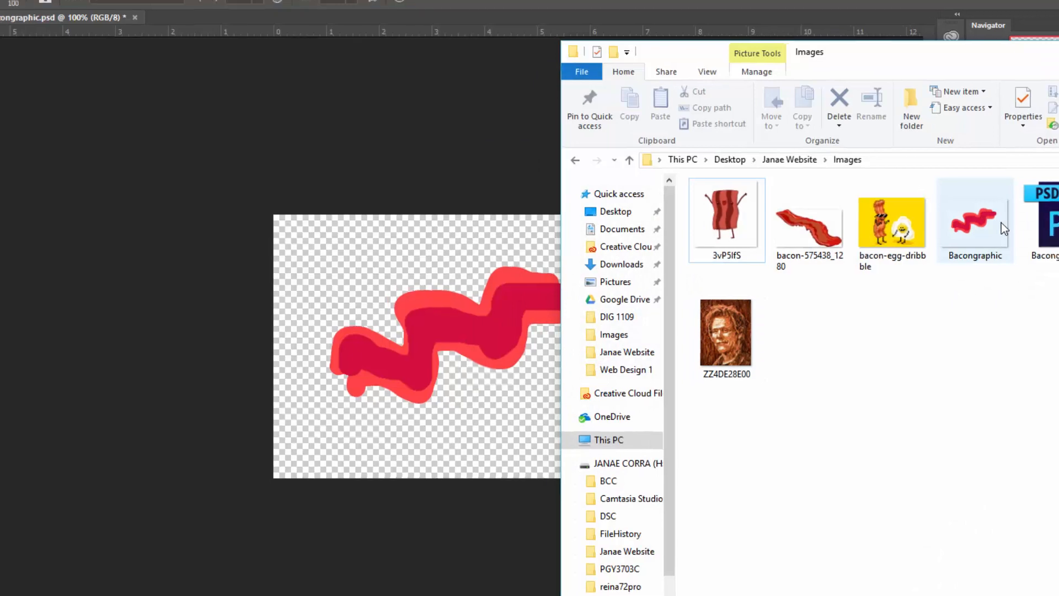
{"action": "left_click", "coordinate": [1006, 224]}
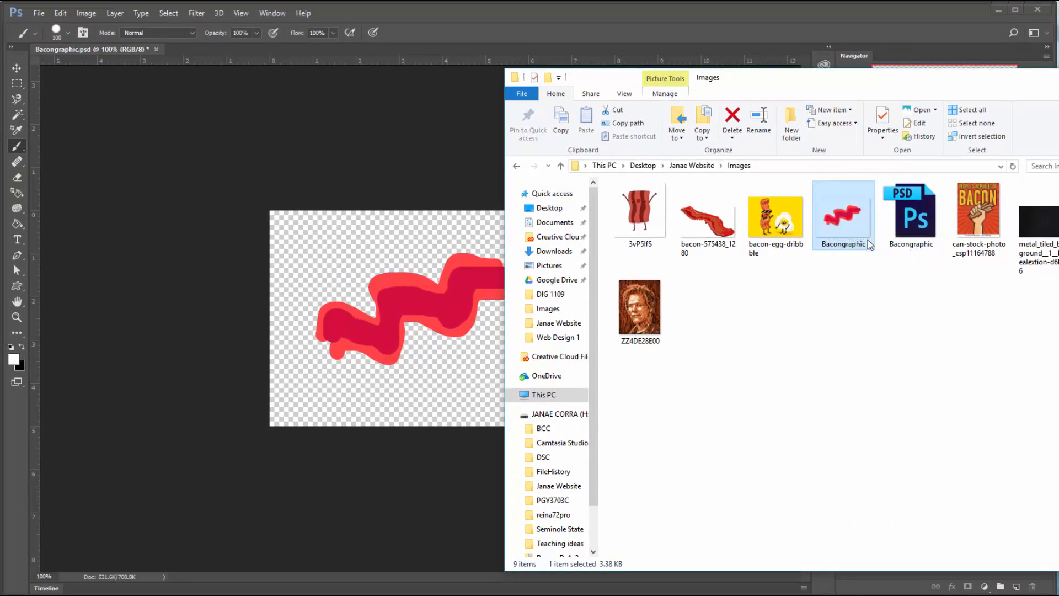
{"action": "left_click", "coordinate": [362, 465]}
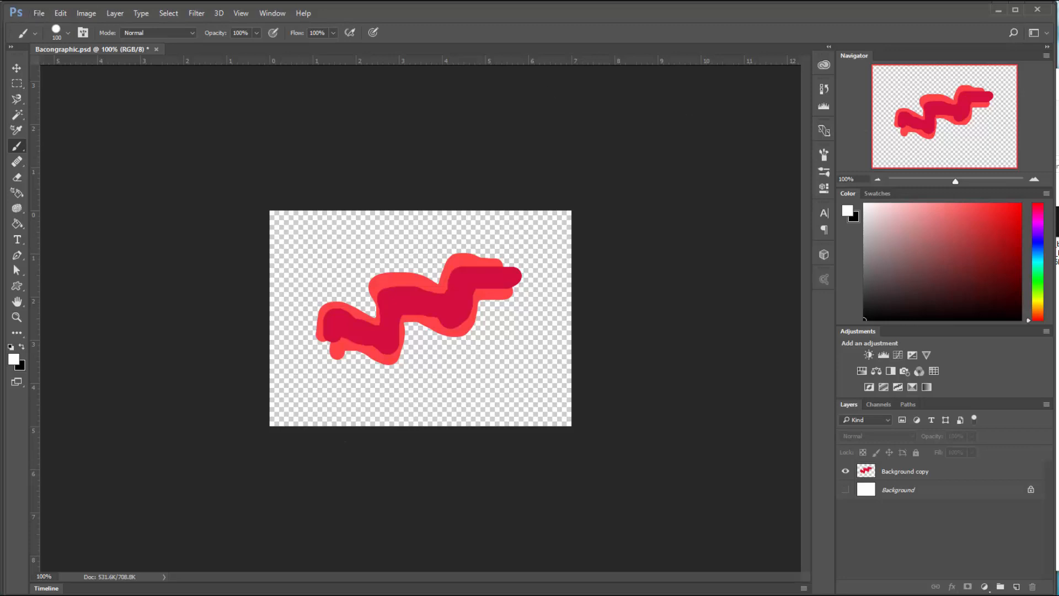
Step: Open ZZ4DE28E00.jpeg from the Images folder in Photoshop and bring up Save for Web (Legacy) for it
{"action": "key", "text": "alt+Tab"}
{"action": "left_click_drag", "start_coordinate": [634, 292], "coordinate": [356, 50]}
{"action": "left_click", "coordinate": [39, 12]}
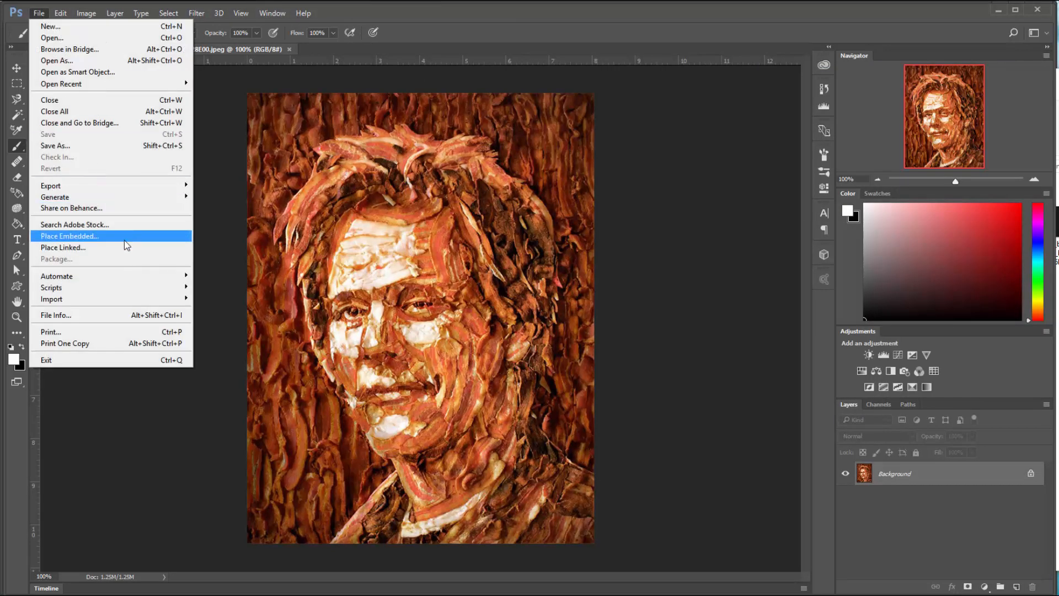
{"action": "mouse_move", "coordinate": [130, 186]}
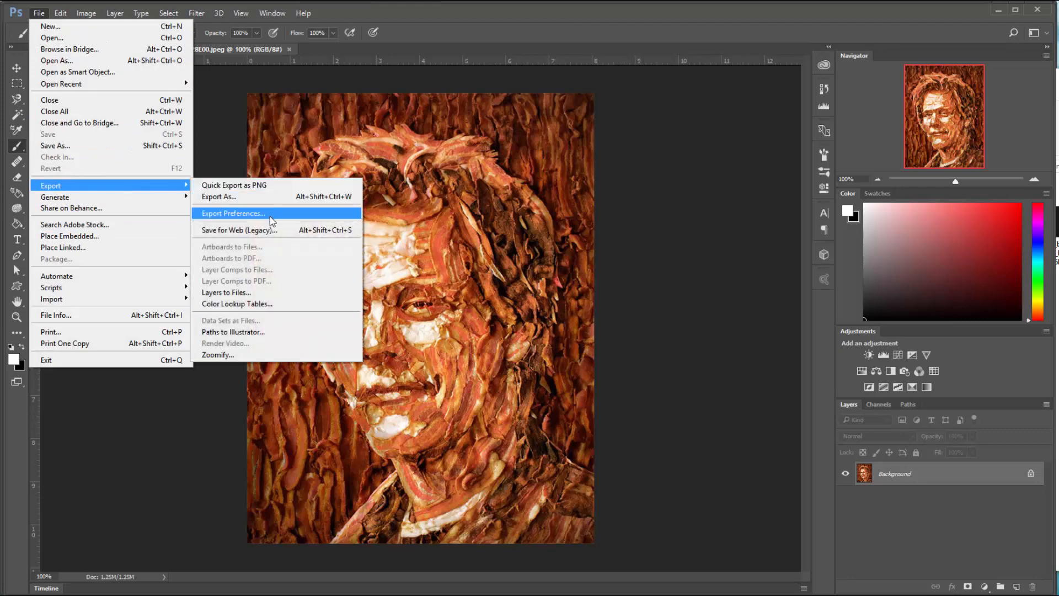
{"action": "left_click", "coordinate": [265, 231]}
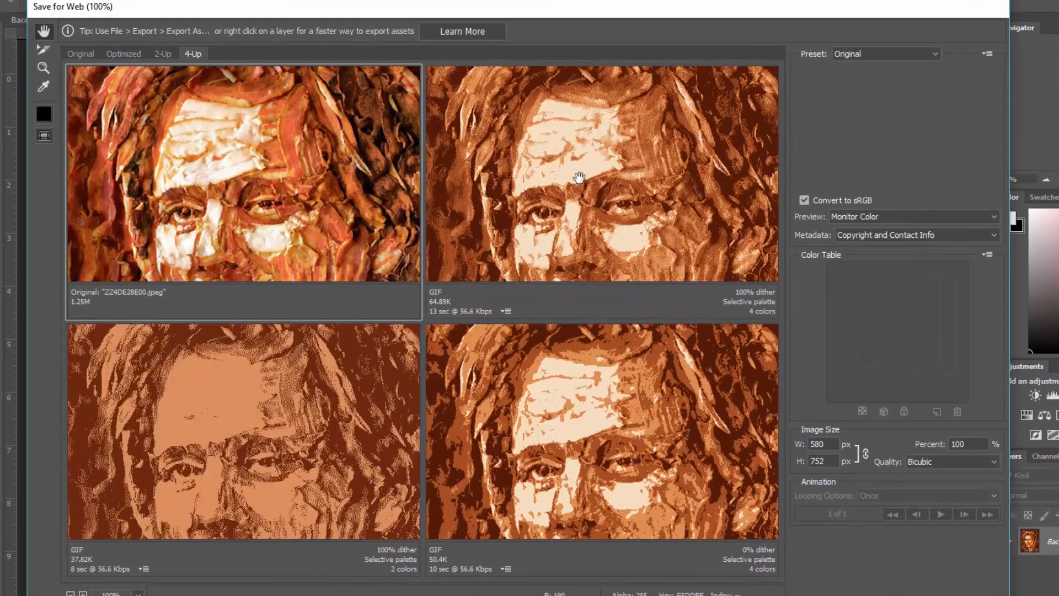
Step: Set the first GIF preview of the bacon portrait to 256 colors
{"action": "left_click", "coordinate": [579, 177]}
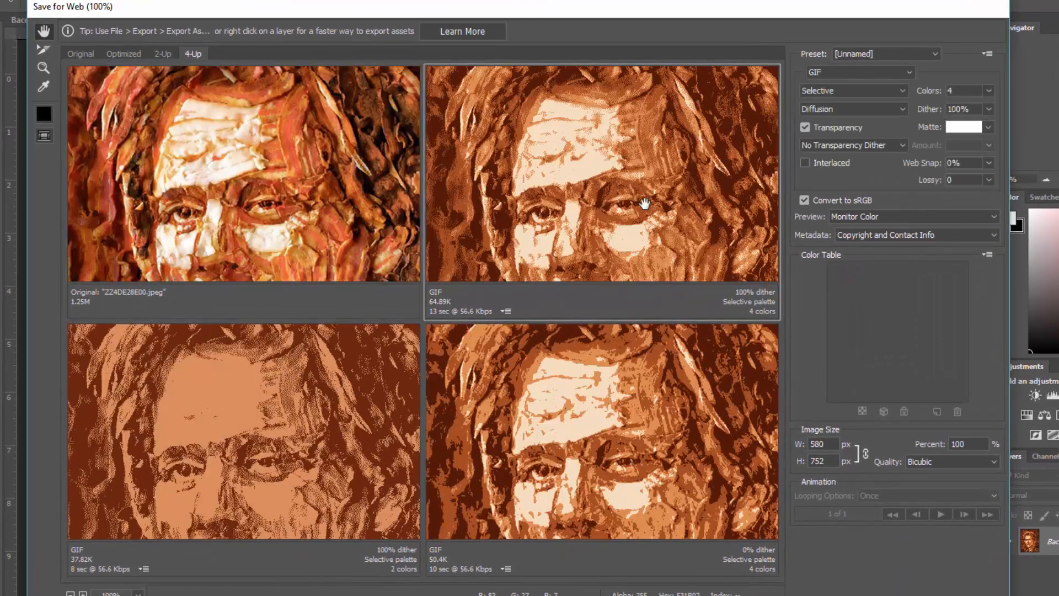
{"action": "left_click", "coordinate": [988, 90]}
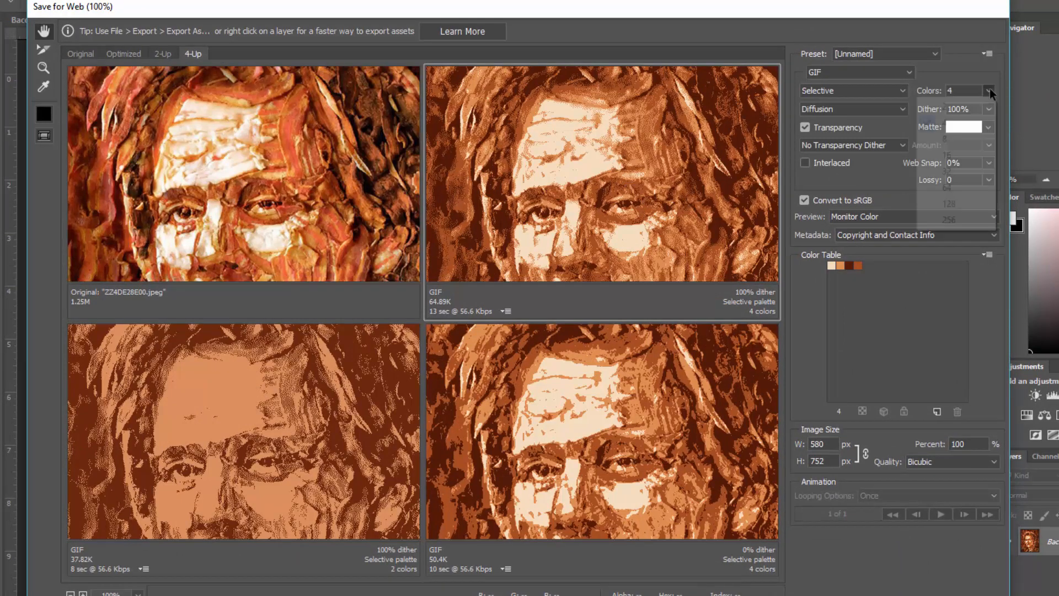
{"action": "left_click", "coordinate": [972, 220]}
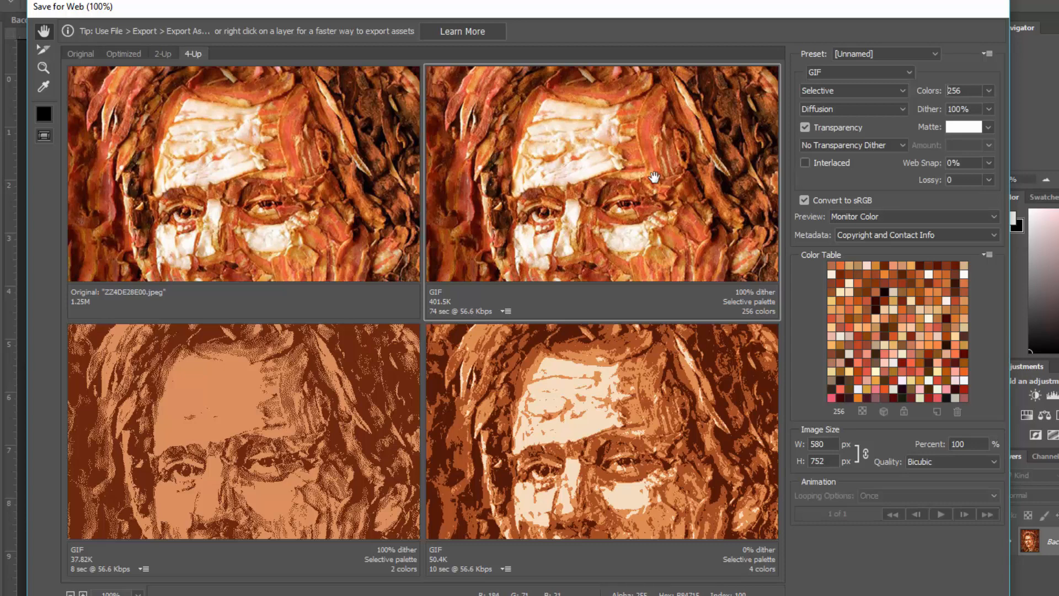
Step: Compare the 2-color and 4-color GIF previews with the original portrait across different areas of the image
{"action": "left_click", "coordinate": [513, 398]}
{"action": "left_click", "coordinate": [345, 448]}
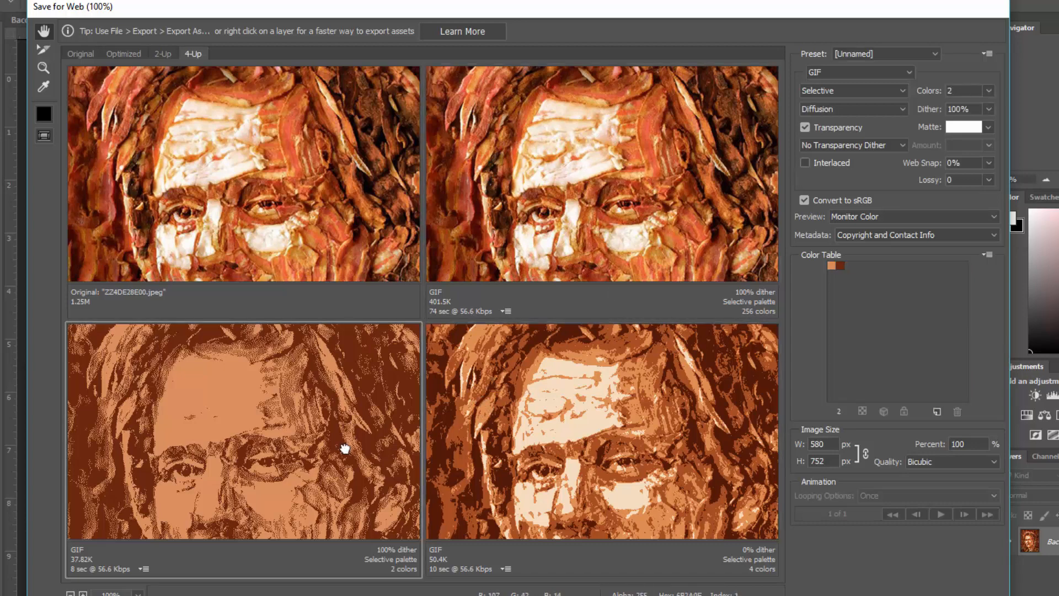
{"action": "left_click", "coordinate": [533, 470]}
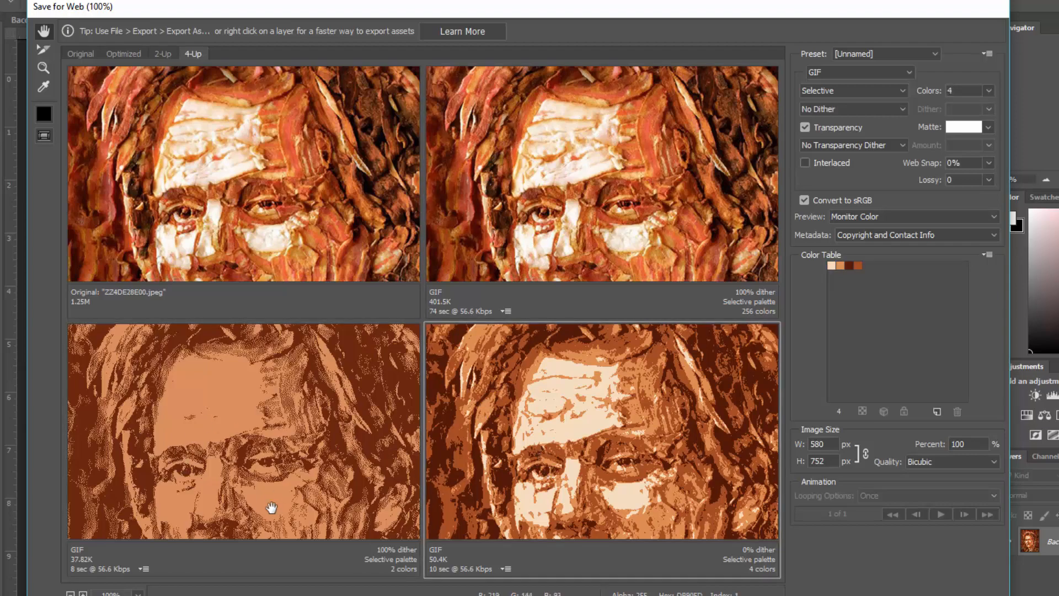
{"action": "scroll", "coordinate": [271, 507], "scroll_direction": "down", "scroll_amount": 5}
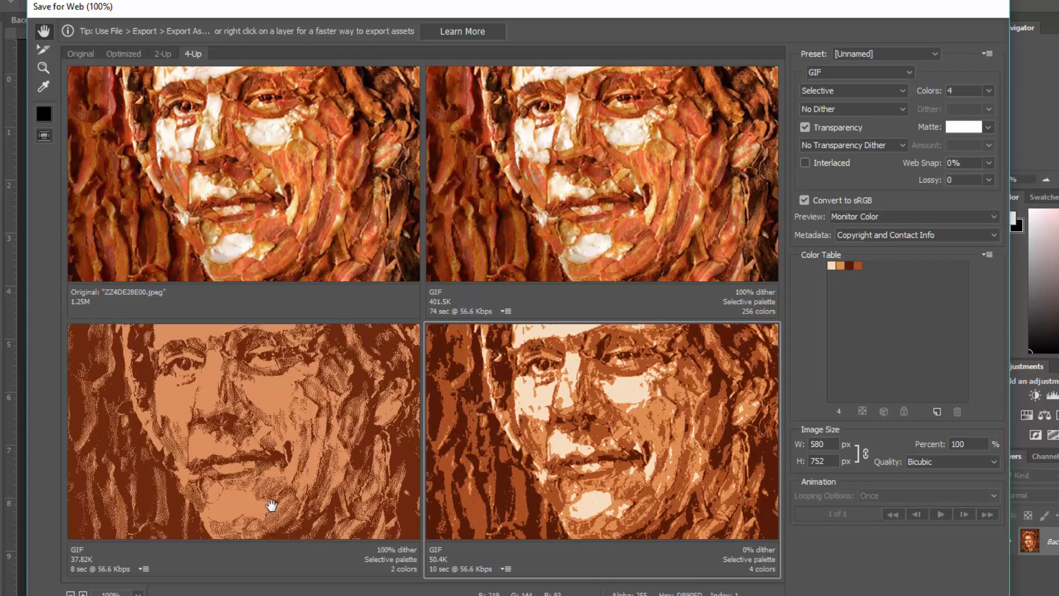
{"action": "scroll", "coordinate": [272, 505], "scroll_direction": "up", "scroll_amount": 5}
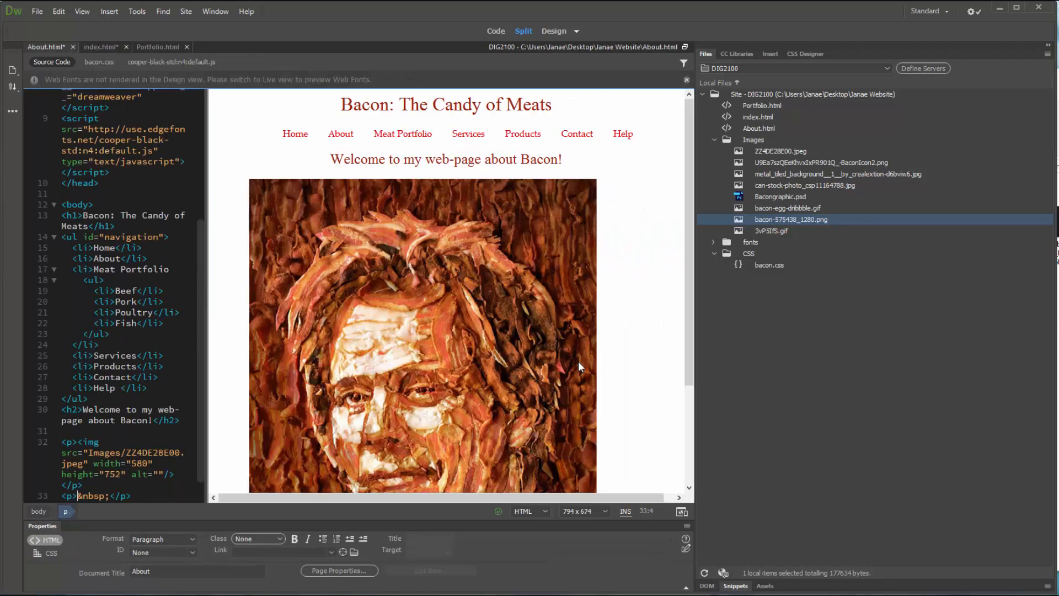
Step: In Dreamweaver, delete the portrait image from About.html and insert Bacongraphic.psd from the Images folder in its place
{"action": "left_click", "coordinate": [578, 360]}
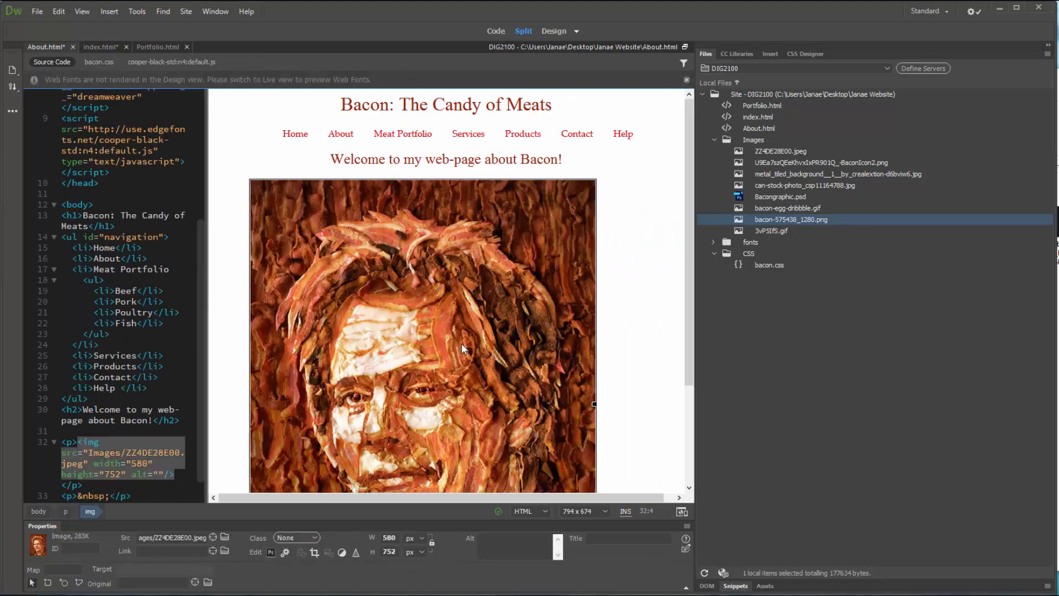
{"action": "key", "text": "Delete"}
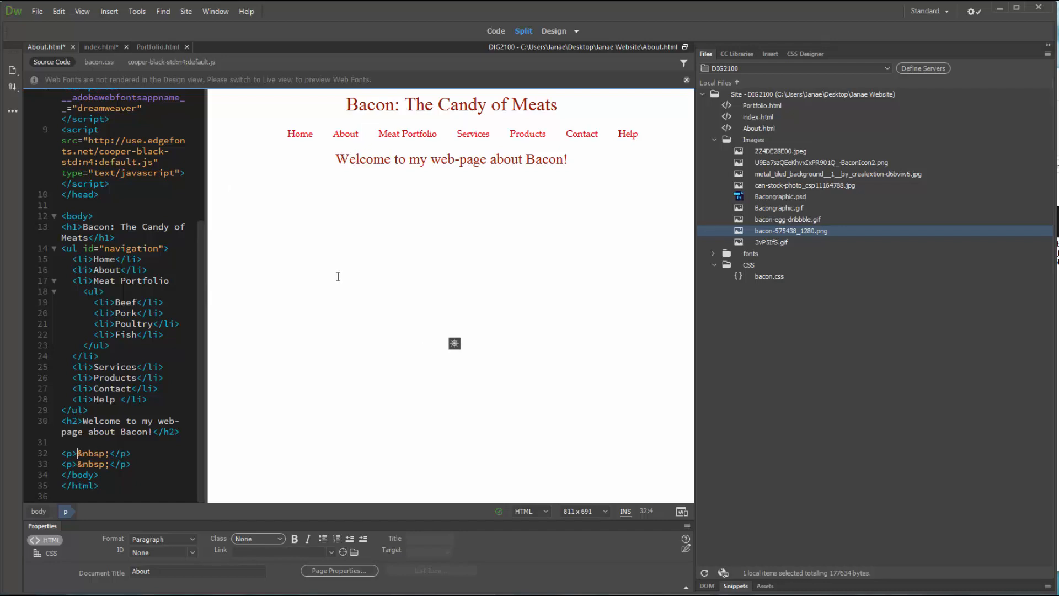
{"action": "left_click", "coordinate": [767, 54]}
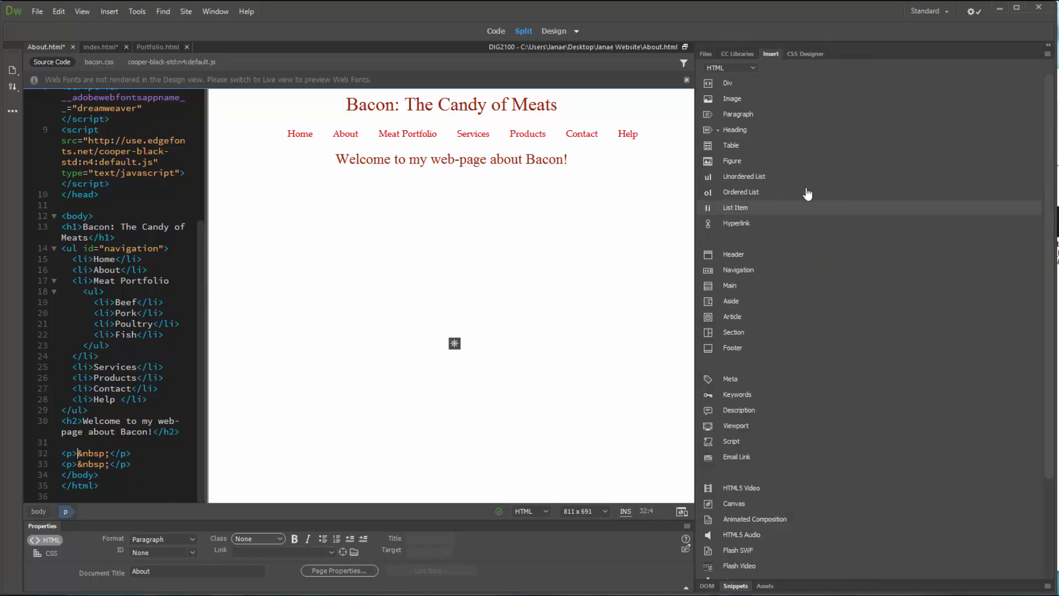
{"action": "left_click", "coordinate": [728, 99]}
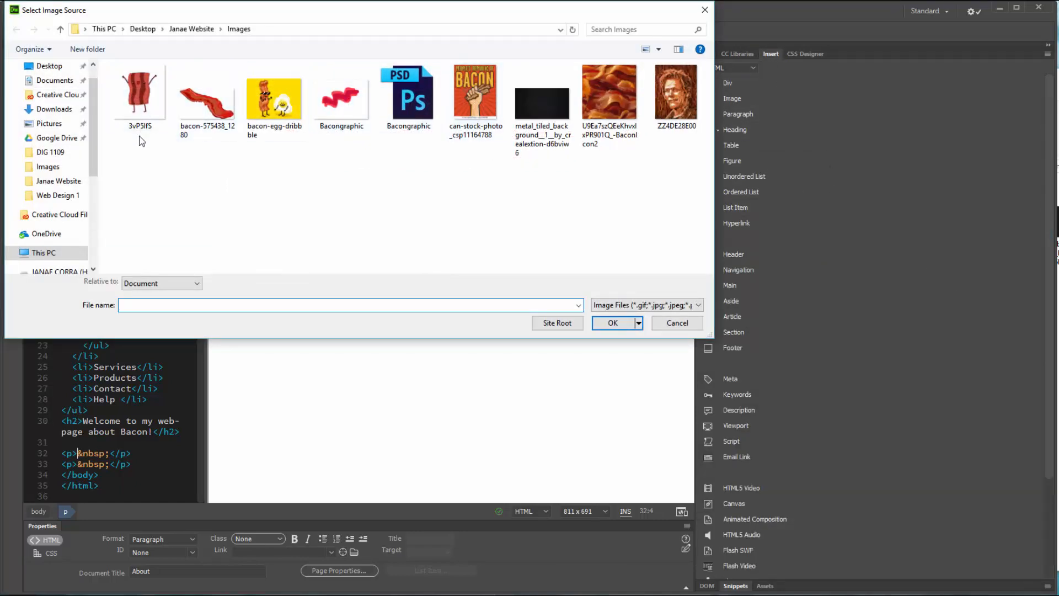
{"action": "left_click", "coordinate": [413, 91]}
{"action": "left_click", "coordinate": [618, 325]}
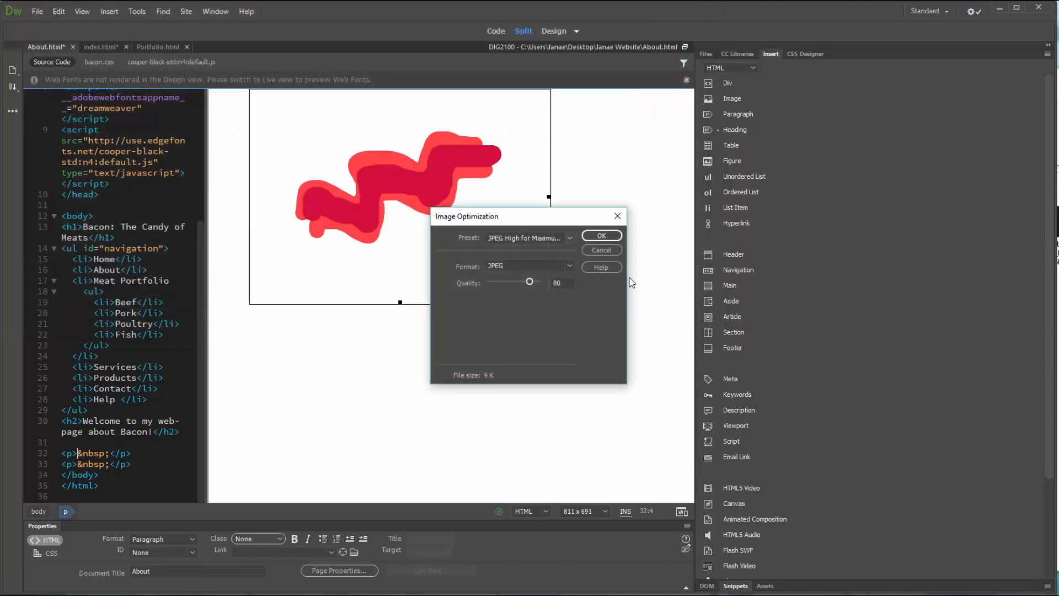
Step: Choose the GIF for Background Images (Patterns) optimization preset with the Adaptive palette, keeping the dialog clear of the graphic
{"action": "left_click_drag", "start_coordinate": [496, 216], "coordinate": [687, 140]}
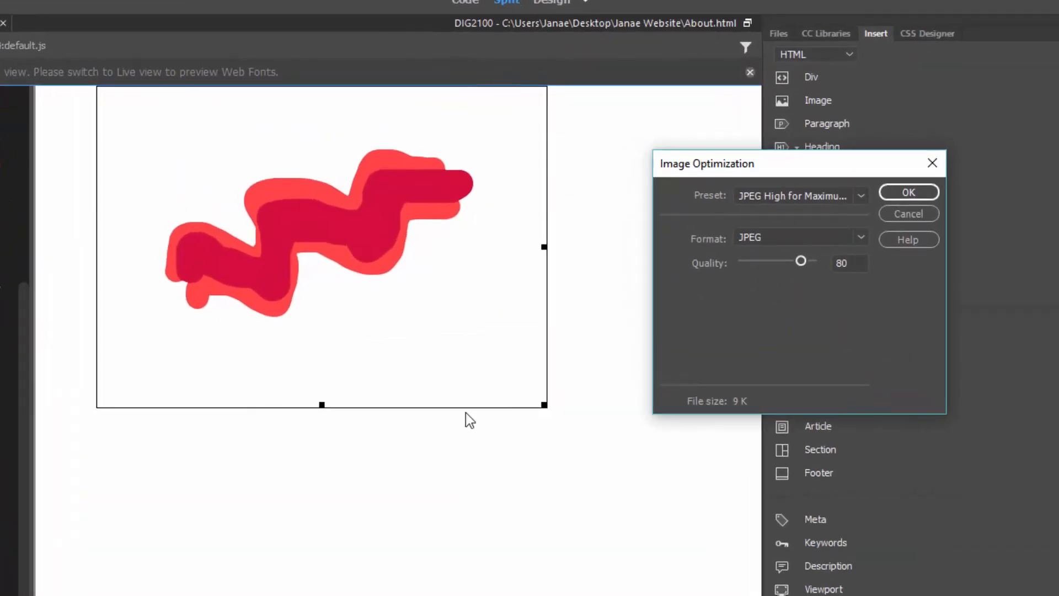
{"action": "left_click", "coordinate": [856, 196]}
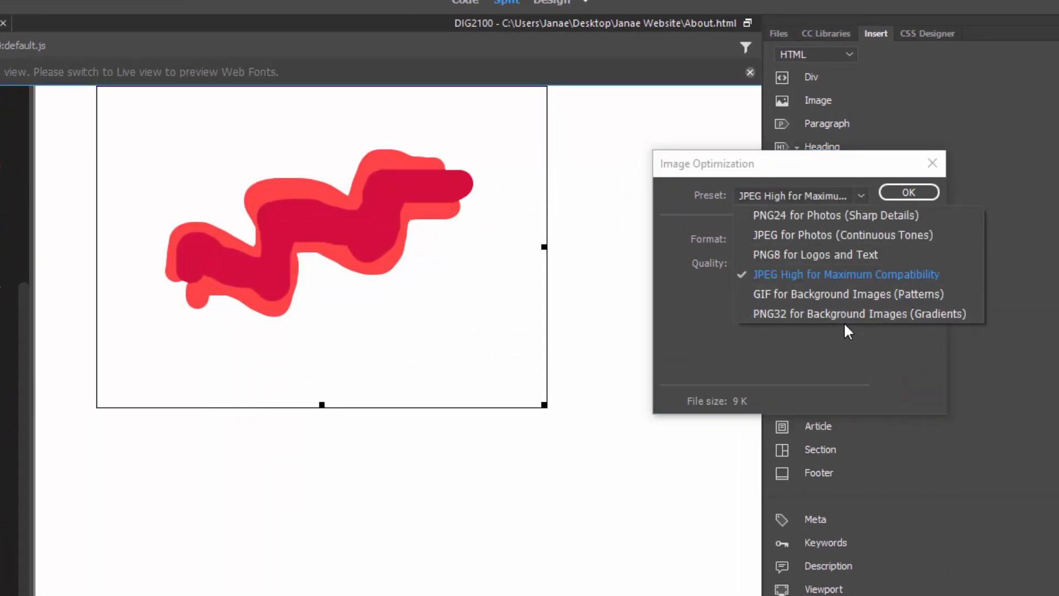
{"action": "left_click", "coordinate": [786, 294]}
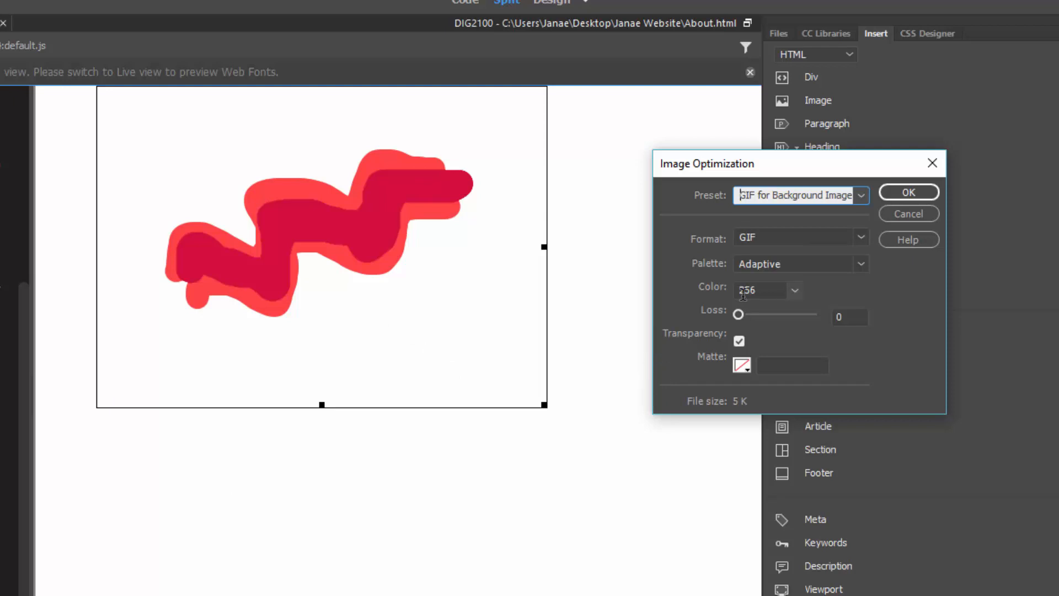
{"action": "left_click", "coordinate": [859, 264]}
{"action": "left_click", "coordinate": [805, 282]}
Step: Try 4 colors for the GIF, set the count to 8, and check the matte color options without changing them
{"action": "left_click", "coordinate": [795, 291]}
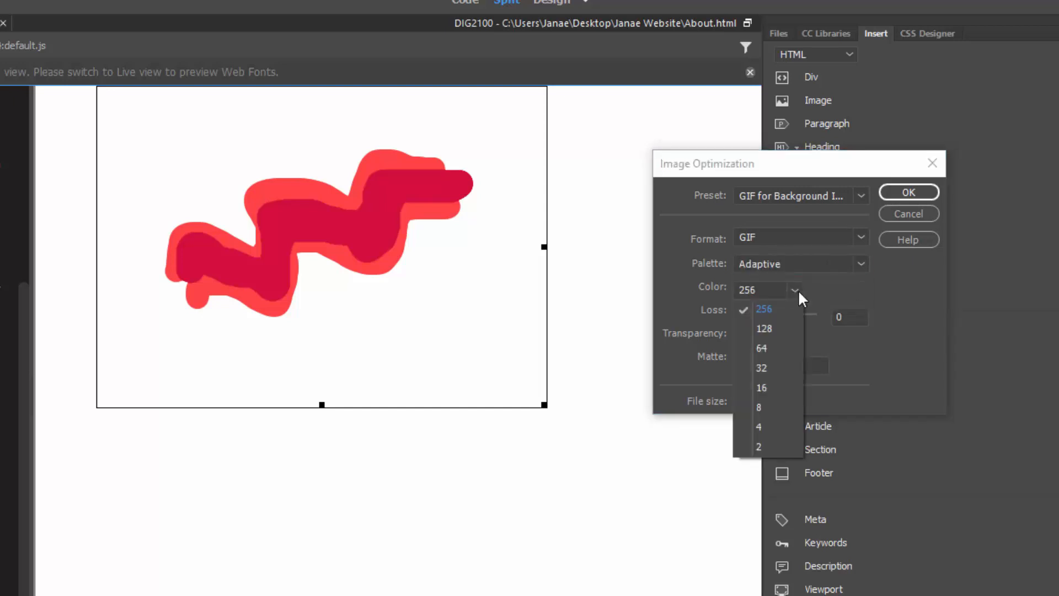
{"action": "left_click", "coordinate": [762, 425]}
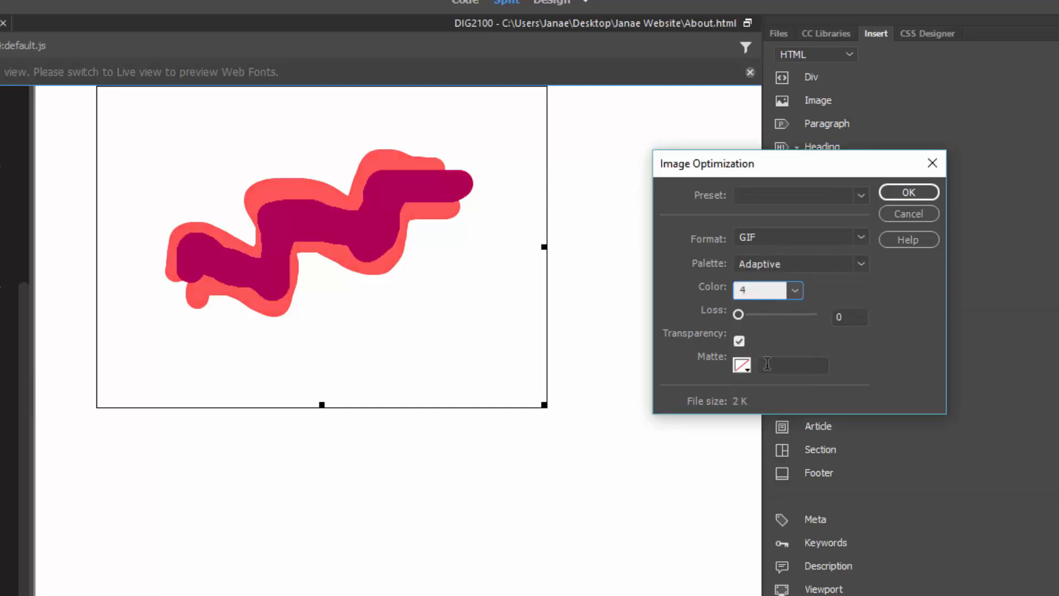
{"action": "left_click", "coordinate": [795, 289]}
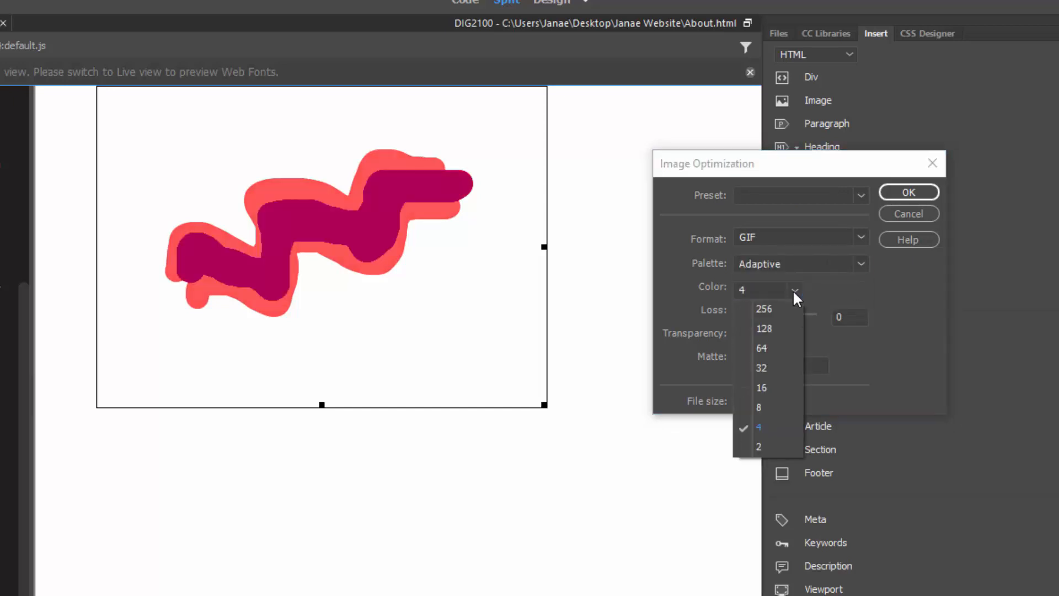
{"action": "left_click", "coordinate": [763, 409]}
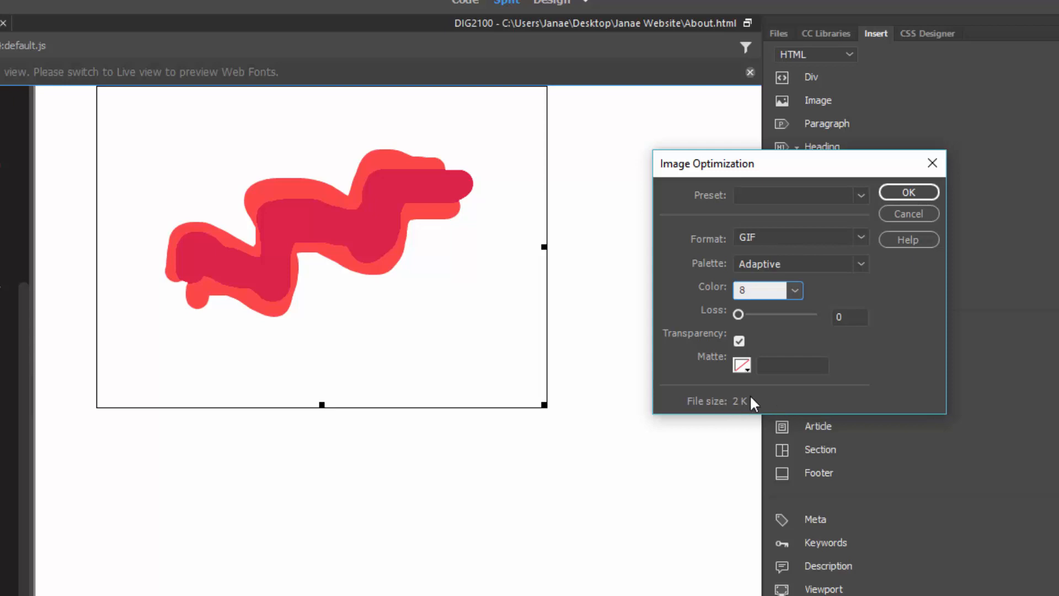
{"action": "left_click", "coordinate": [744, 363]}
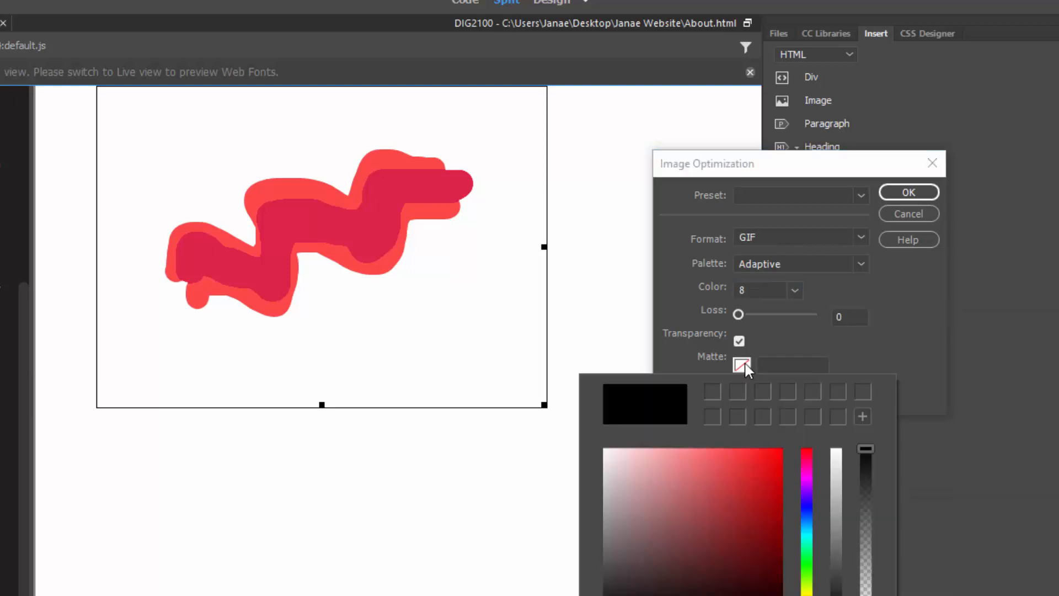
{"action": "left_click", "coordinate": [876, 319]}
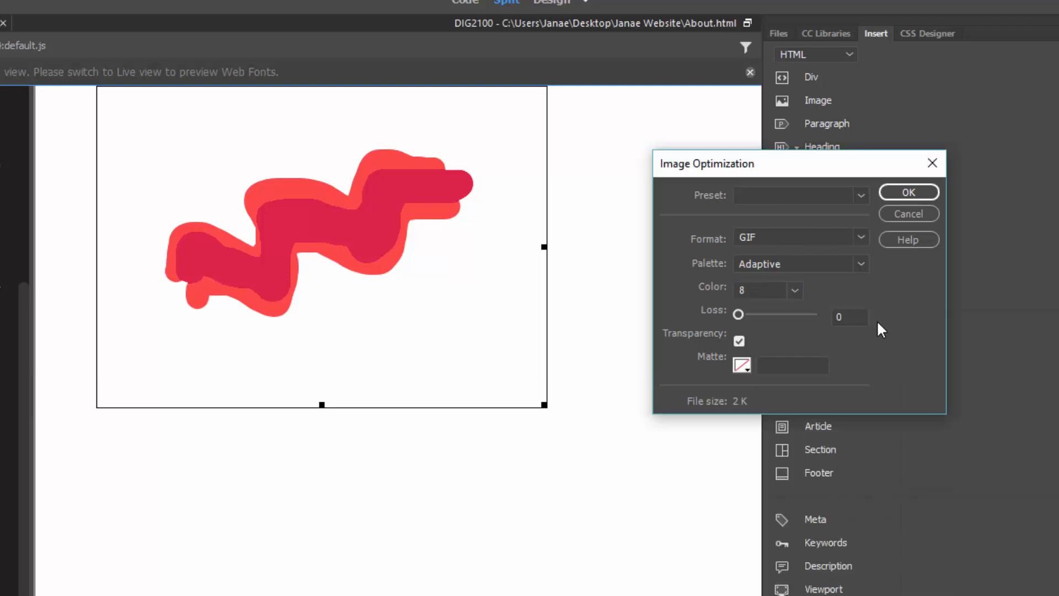
Step: Accept the optimization and save the web image as Bacongraphic.gif in the Images folder, replacing the existing file
{"action": "left_click", "coordinate": [902, 191]}
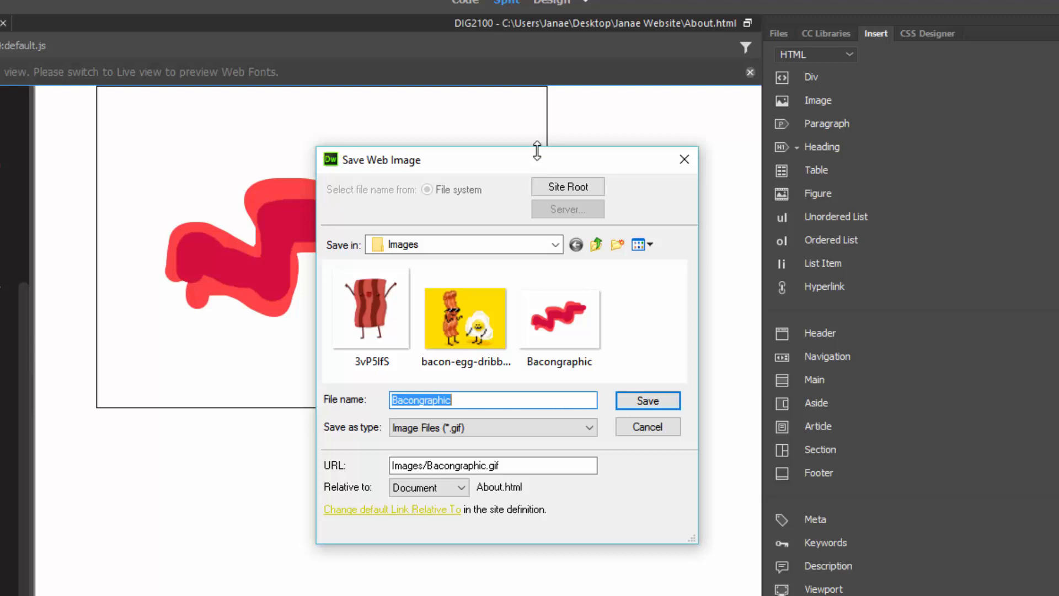
{"action": "left_click", "coordinate": [585, 356]}
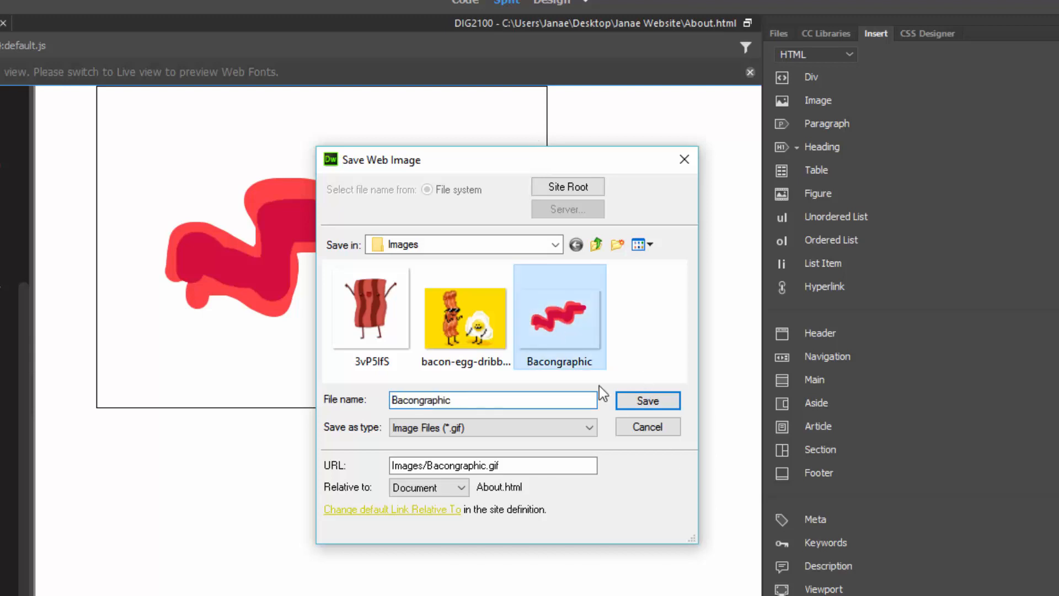
{"action": "left_click", "coordinate": [657, 406]}
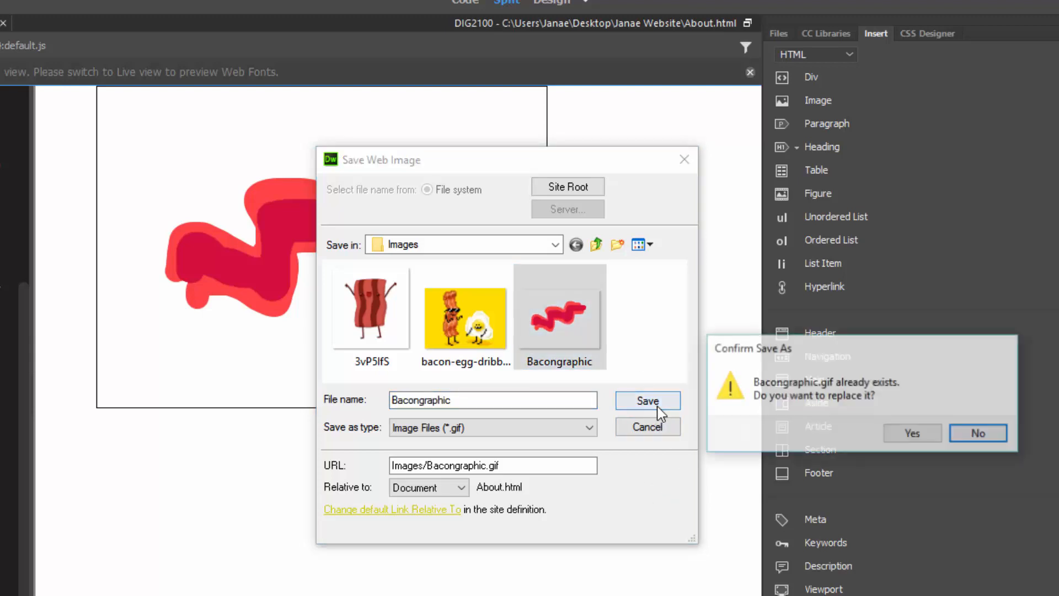
{"action": "left_click", "coordinate": [920, 436]}
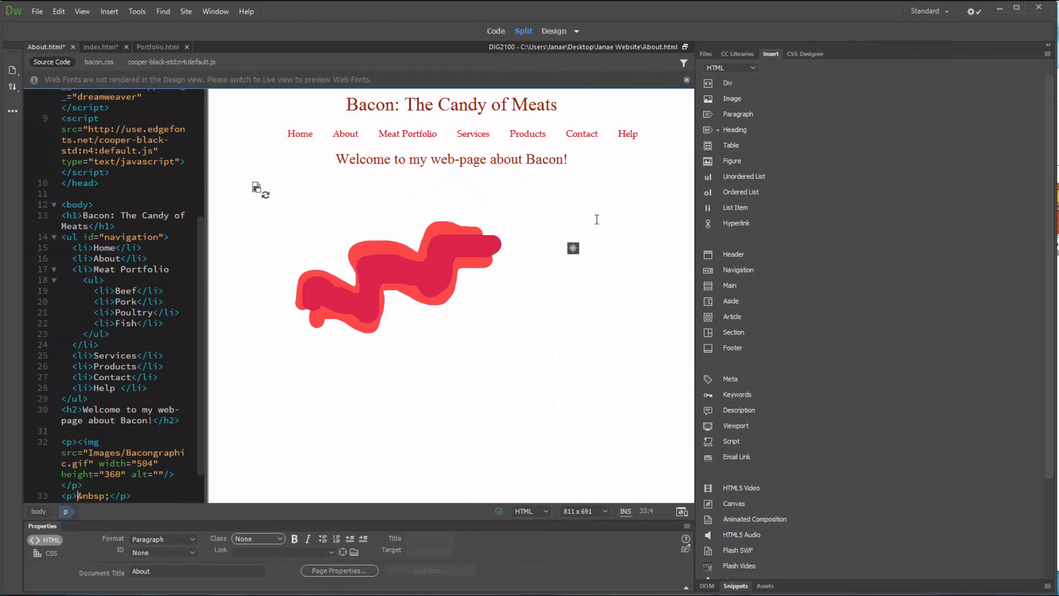
Step: Insert U9Ea7szQEeKhvxIxPR901Q_-BaconIcon2.png into the empty paragraph below the bacon graphic
{"action": "left_click", "coordinate": [735, 102]}
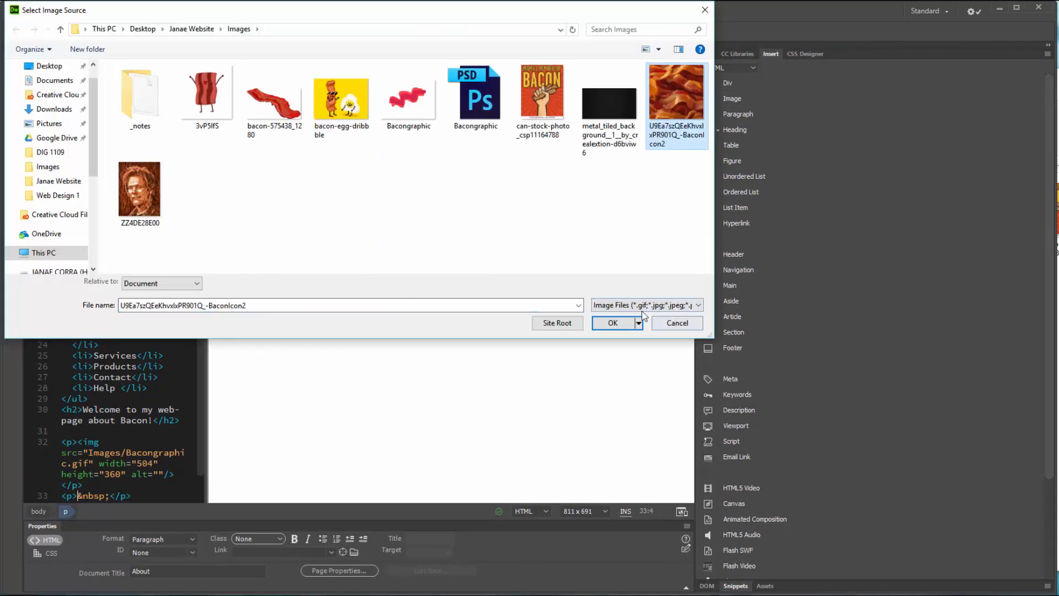
{"action": "left_click", "coordinate": [621, 325]}
Step: Remove the paragraph tags around Bacongraphic.gif and the opening paragraph tag before the bacon photo in the code
{"action": "key", "text": "Down"}
{"action": "key", "text": "Down"}
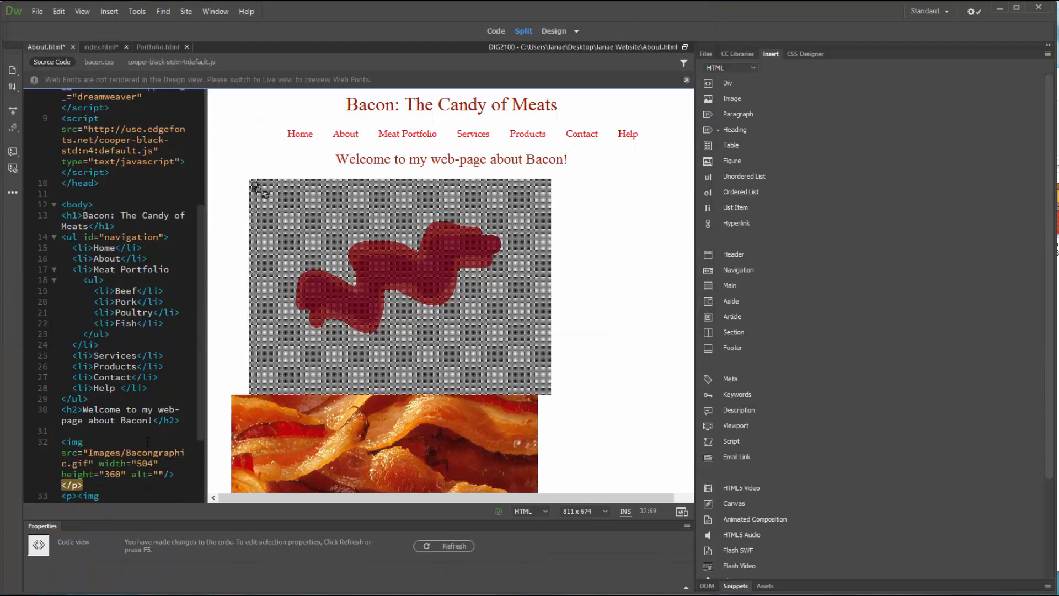
{"action": "key", "text": "BackSpace"}
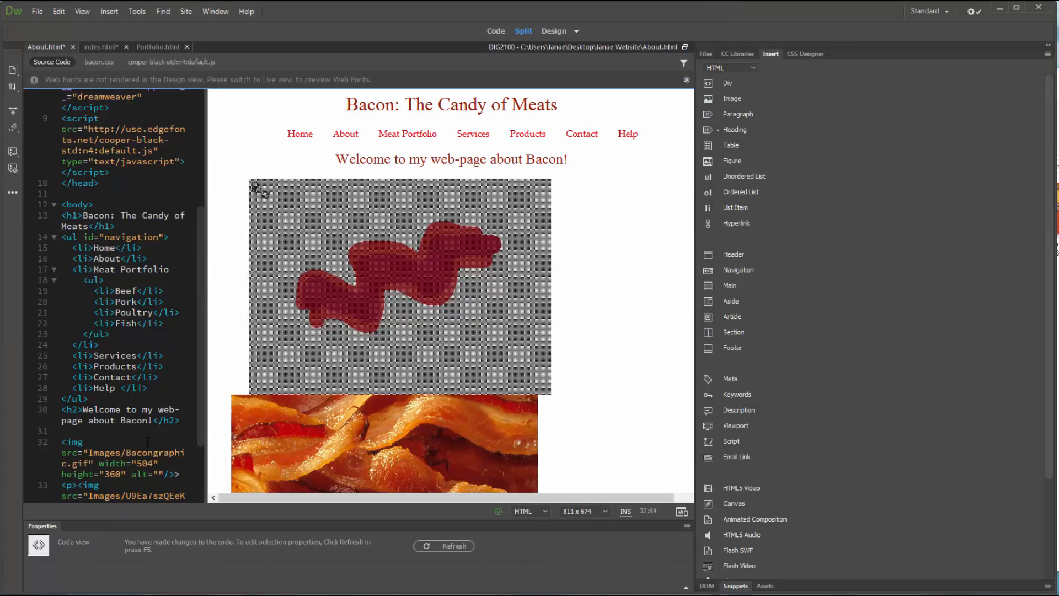
{"action": "key", "text": "Delete"}
{"action": "key", "text": "Delete"}
{"action": "key", "text": "Delete"}
{"action": "key", "text": "Delete"}
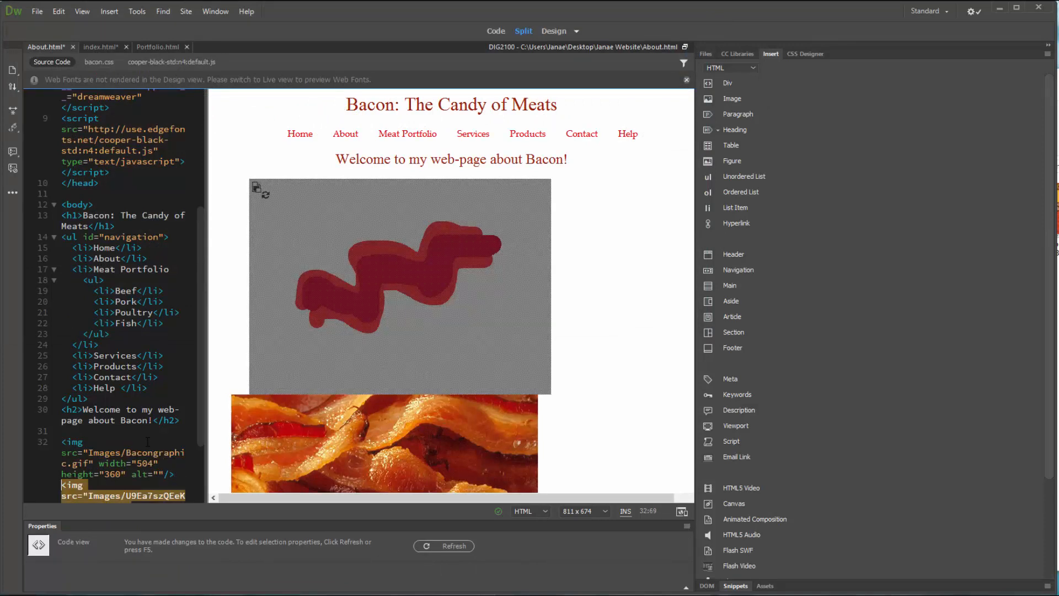
Step: Delete the closing paragraph tag after the bacon photo's image code and refresh the design view
{"action": "key", "text": "Down"}
{"action": "key", "text": "Down"}
{"action": "key", "text": "Down"}
{"action": "key", "text": "Down"}
{"action": "key", "text": "Down"}
{"action": "key", "text": "Down"}
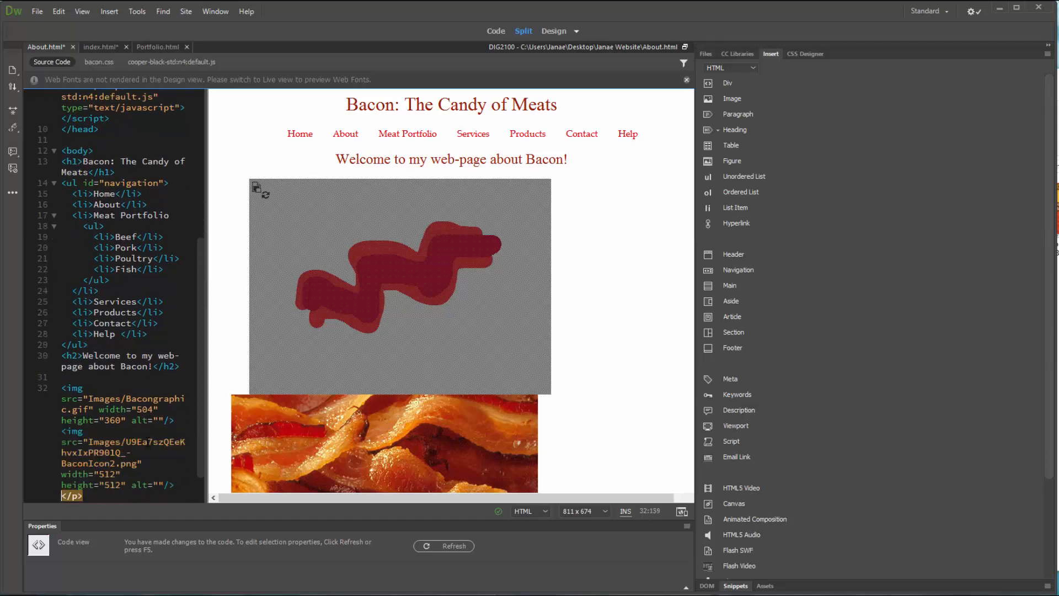
{"action": "key", "text": "Delete"}
{"action": "key", "text": "Delete"}
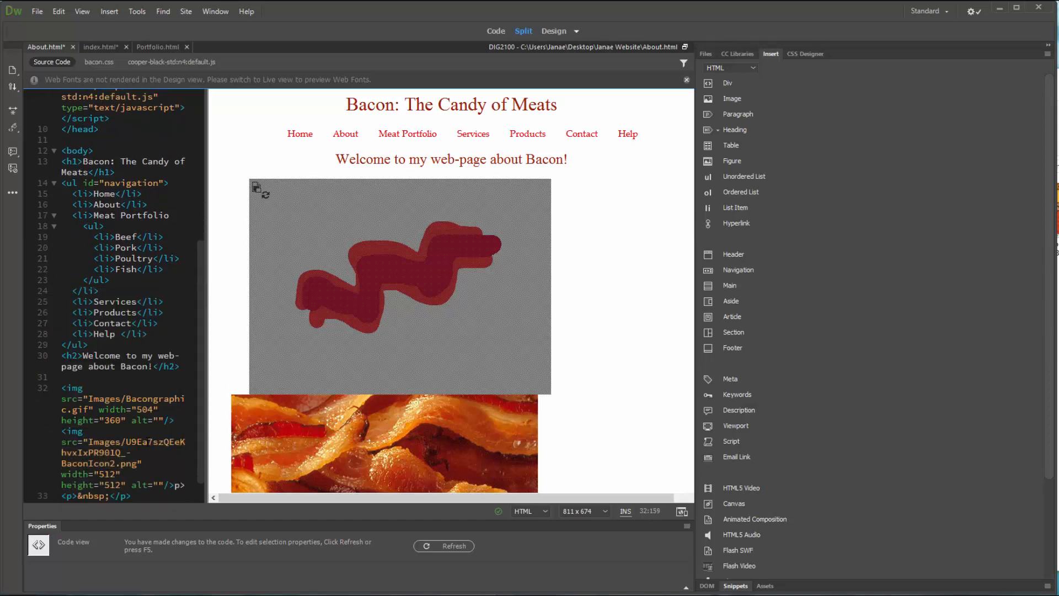
{"action": "key", "text": "Delete"}
{"action": "key", "text": "Delete"}
{"action": "left_click", "coordinate": [623, 288]}
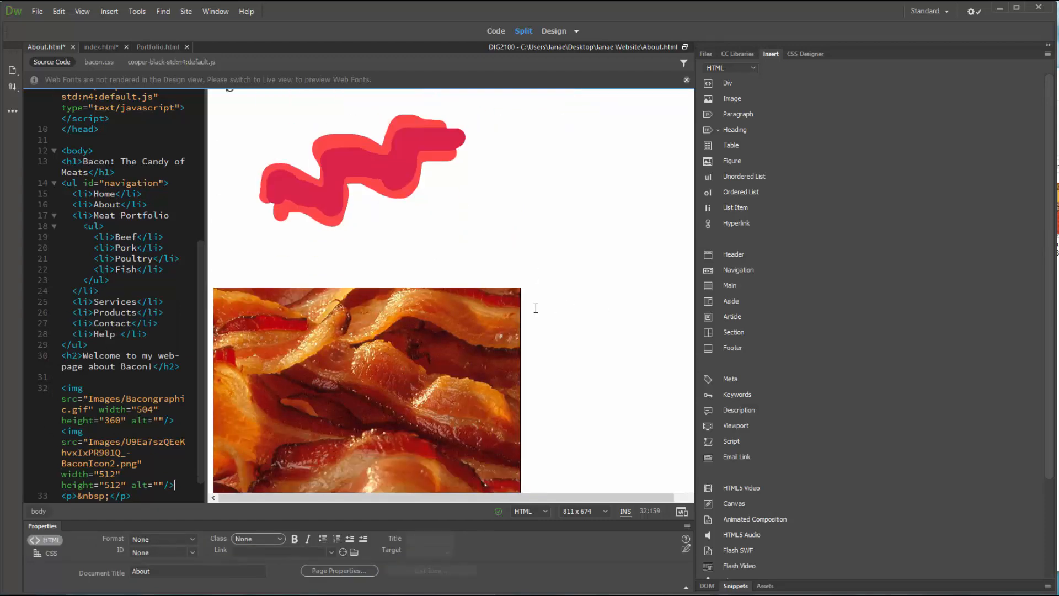
Step: Select the bacon photo below the bacon graphic and give it the alternate text "Bacon Closeup"
{"action": "left_click", "coordinate": [463, 271]}
{"action": "scroll", "coordinate": [586, 330], "scroll_direction": "down", "scroll_amount": 4}
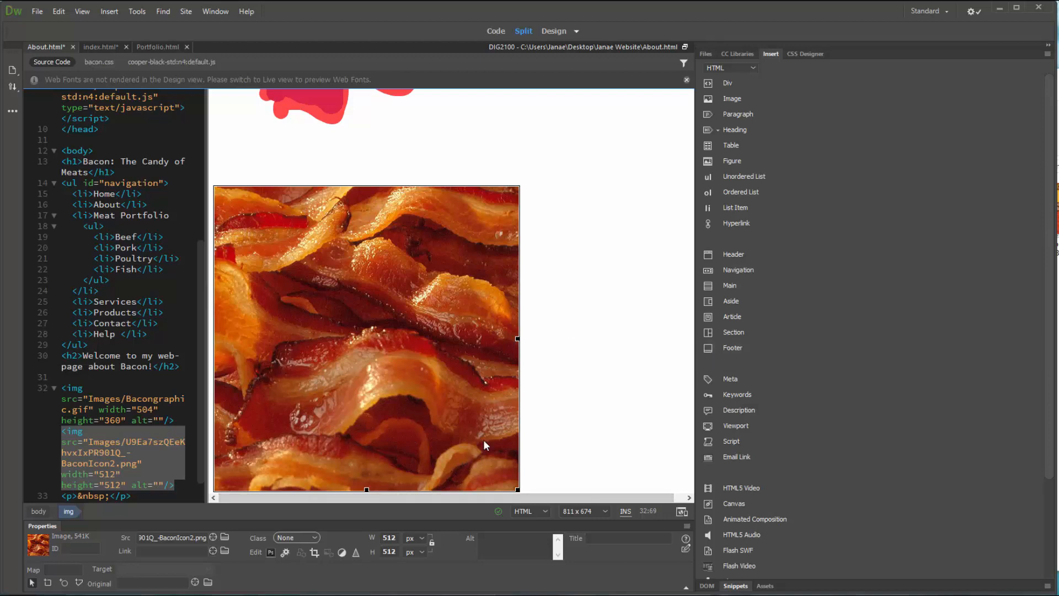
{"action": "left_click", "coordinate": [80, 547]}
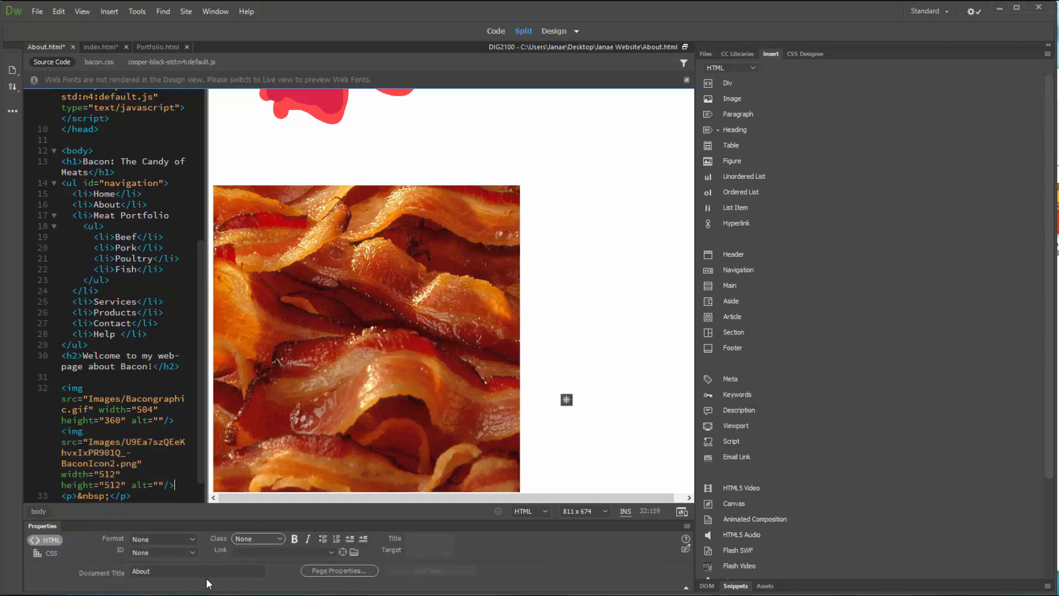
{"action": "left_click", "coordinate": [322, 361]}
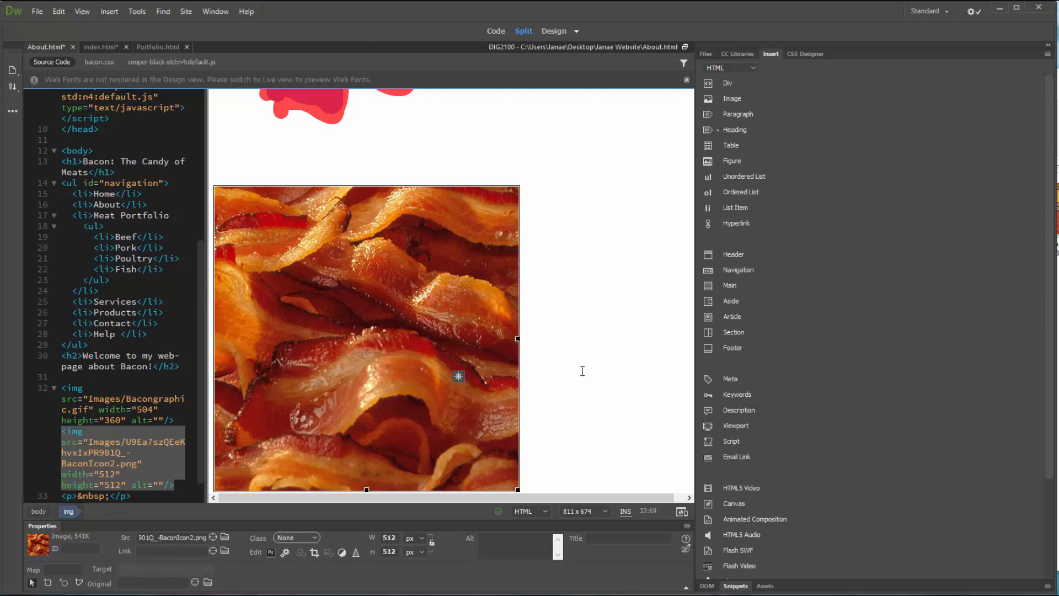
{"action": "left_click", "coordinate": [622, 537]}
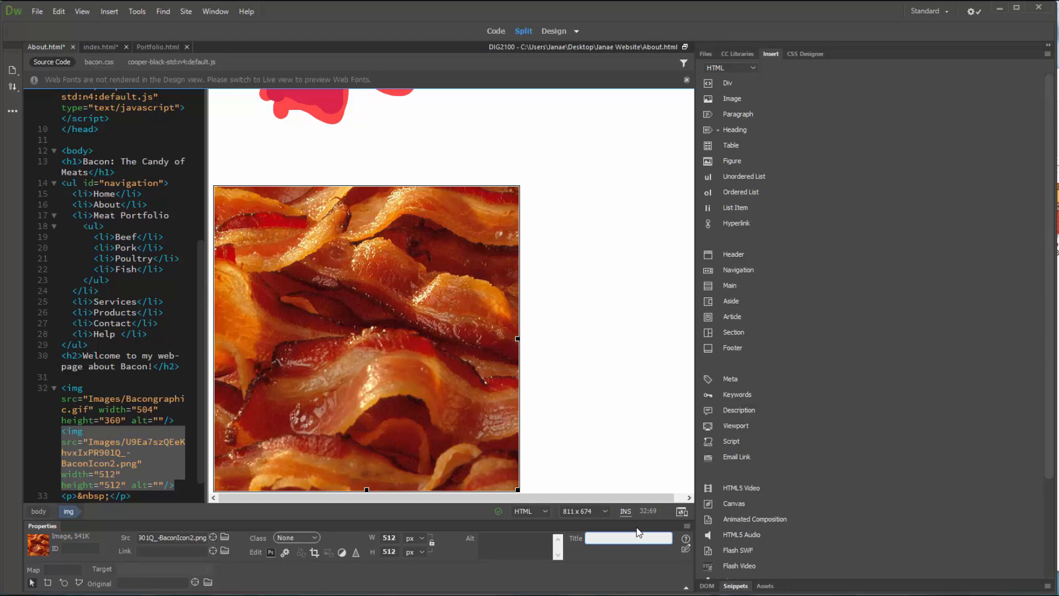
{"action": "left_click", "coordinate": [530, 553]}
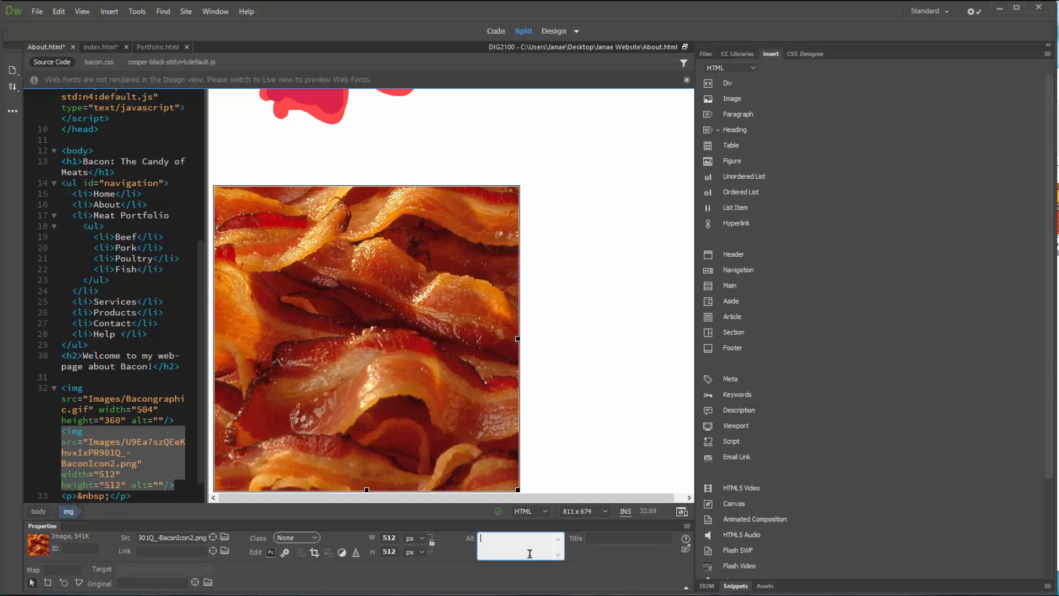
{"action": "type", "text": "Bacon Closeup"}
{"action": "left_click", "coordinate": [618, 539]}
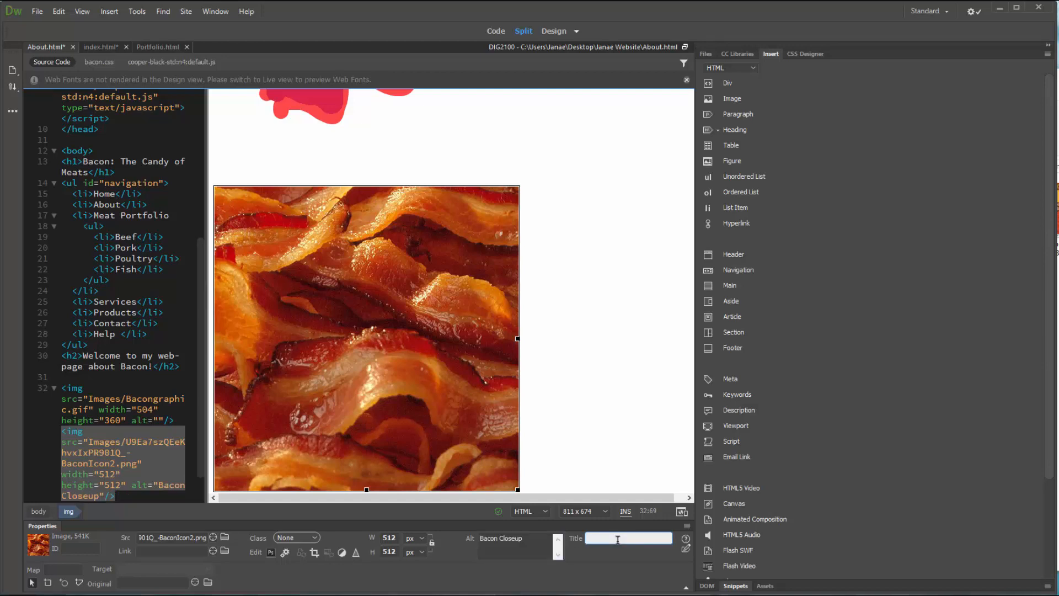
Step: Examine the bacon photo's width and height values in its image code and properties
{"action": "left_click", "coordinate": [428, 439]}
{"action": "left_click", "coordinate": [630, 396]}
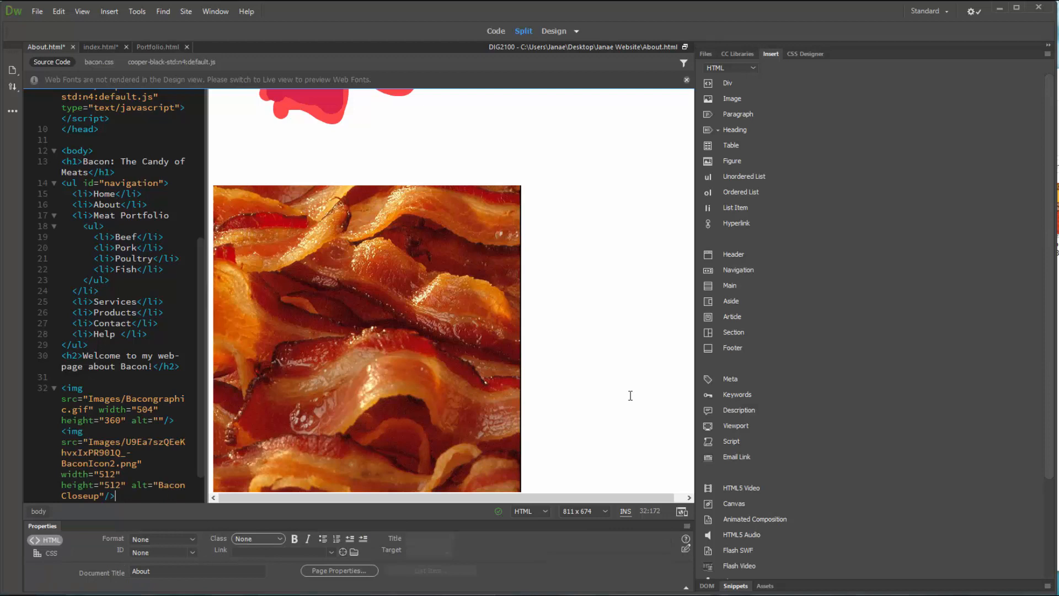
{"action": "left_click", "coordinate": [439, 475]}
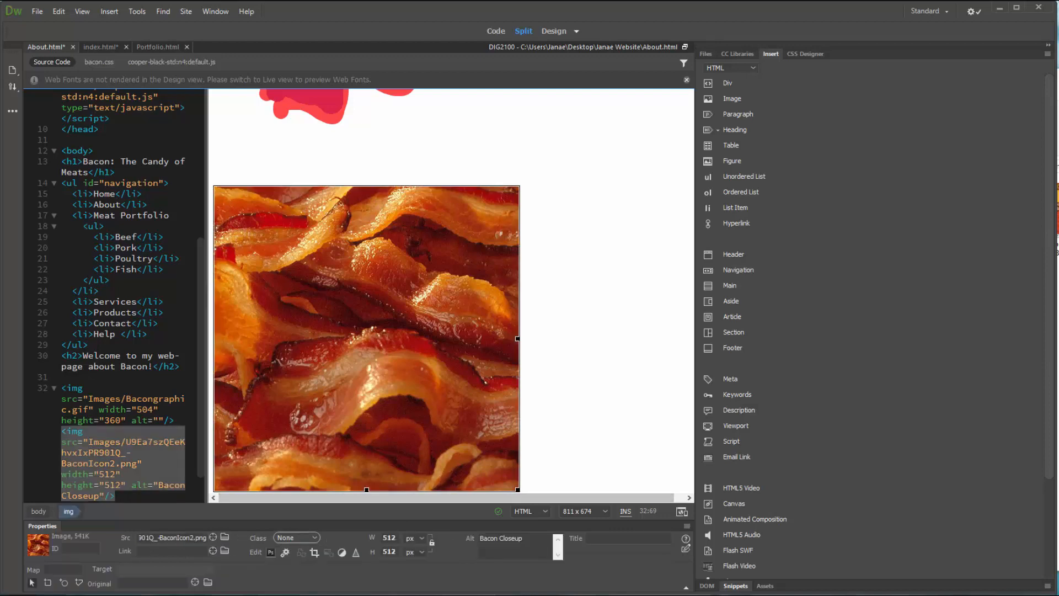
{"action": "left_click", "coordinate": [105, 473]}
{"action": "left_click", "coordinate": [110, 485]}
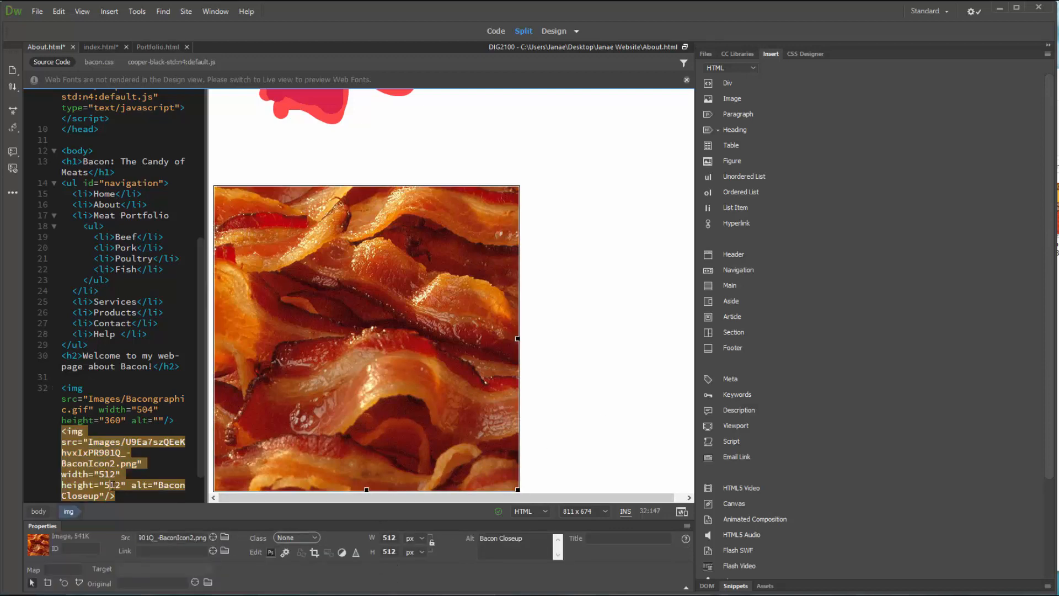
{"action": "left_click", "coordinate": [397, 393]}
{"action": "left_click", "coordinate": [620, 429]}
{"action": "left_click", "coordinate": [460, 423]}
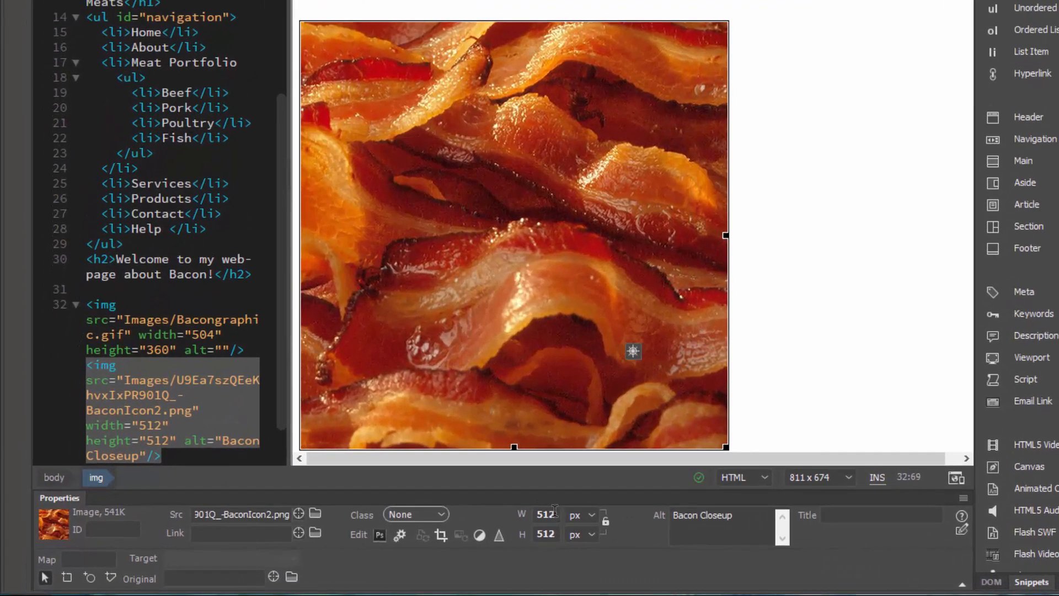
Step: Try the bacon photo at widths of 300 px and 100 px without constraining its height, and undo the changes
{"action": "double_click", "coordinate": [554, 513]}
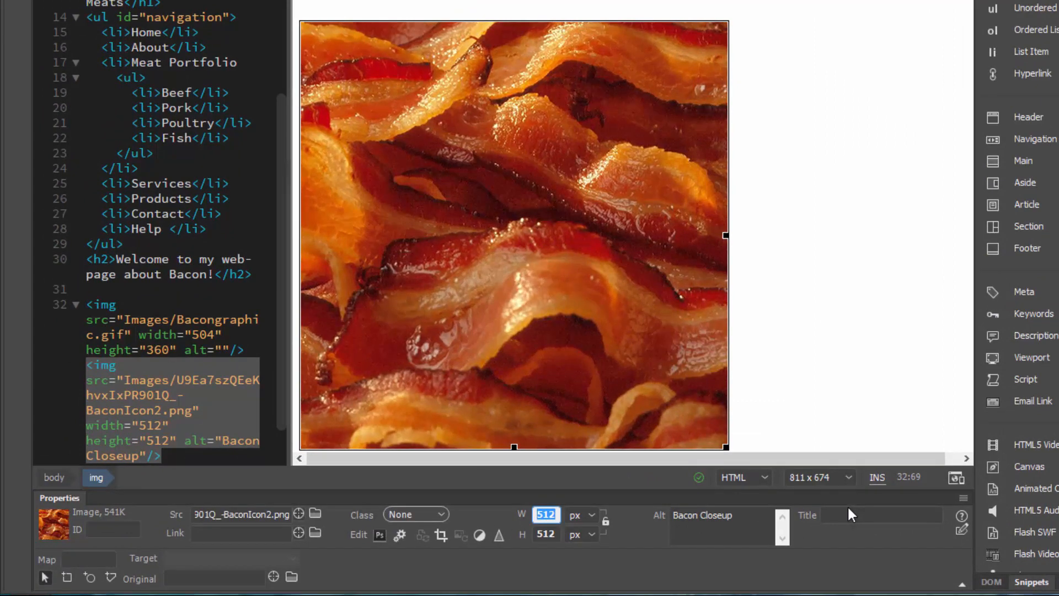
{"action": "type", "text": "300"}
{"action": "left_click", "coordinate": [820, 366]}
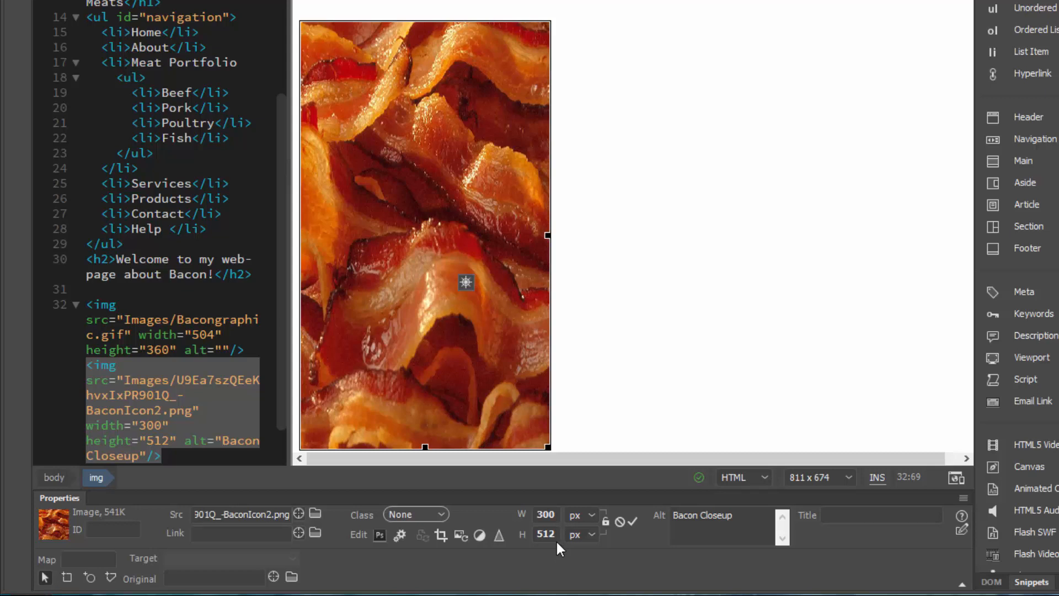
{"action": "left_click", "coordinate": [557, 512]}
{"action": "left_click", "coordinate": [595, 316]}
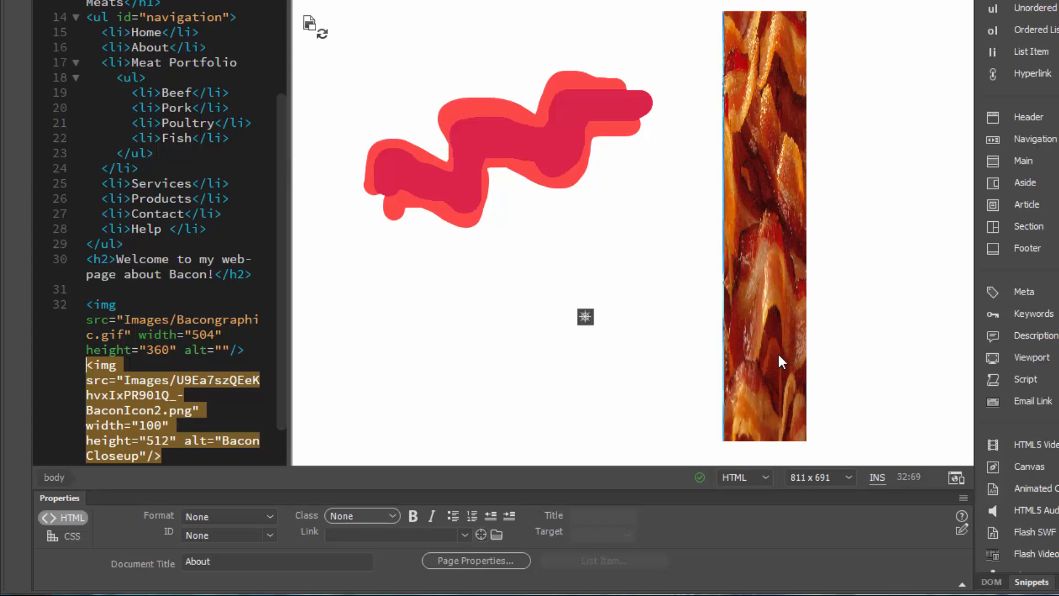
{"action": "key", "text": "ctrl+z"}
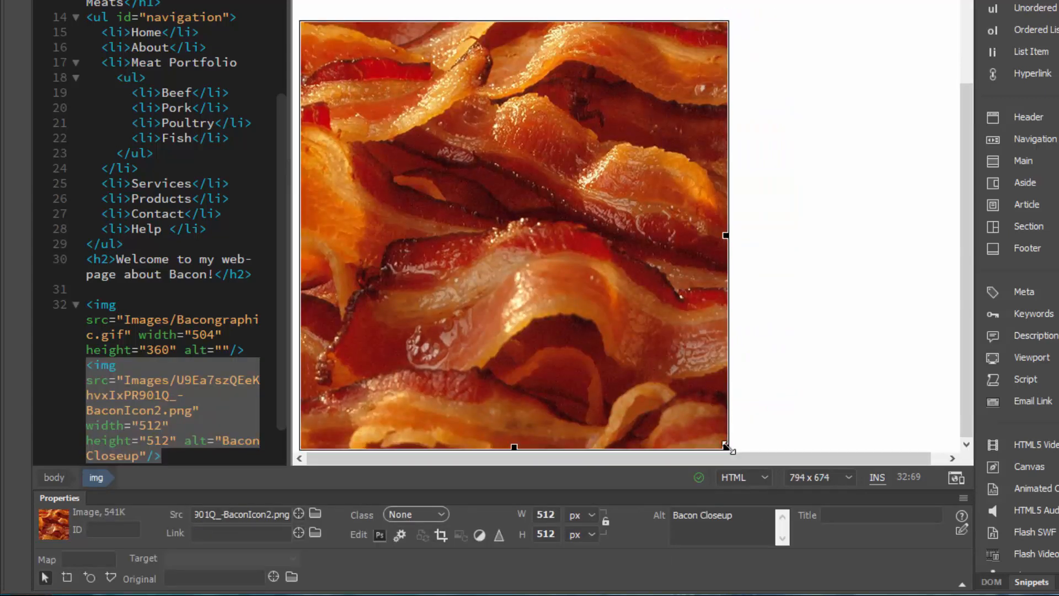
Step: Try resizing the bacon photo freehand from its side and its corner, to about 264 by 269 px, undoing each resize
{"action": "left_click_drag", "start_coordinate": [727, 235], "coordinate": [488, 220]}
{"action": "key", "text": "ctrl+z"}
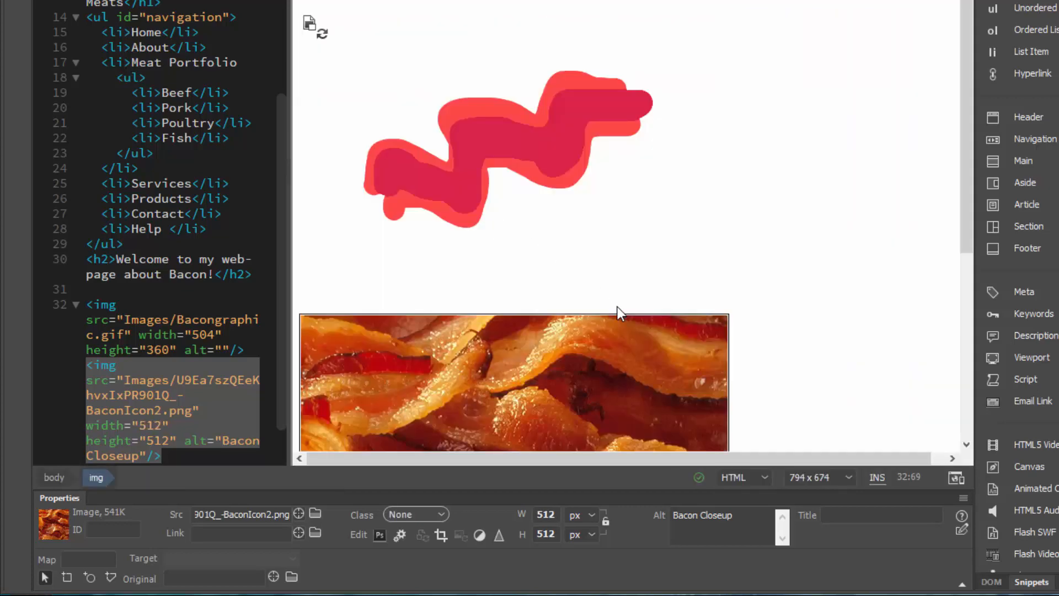
{"action": "left_click_drag", "start_coordinate": [726, 447], "coordinate": [528, 252]}
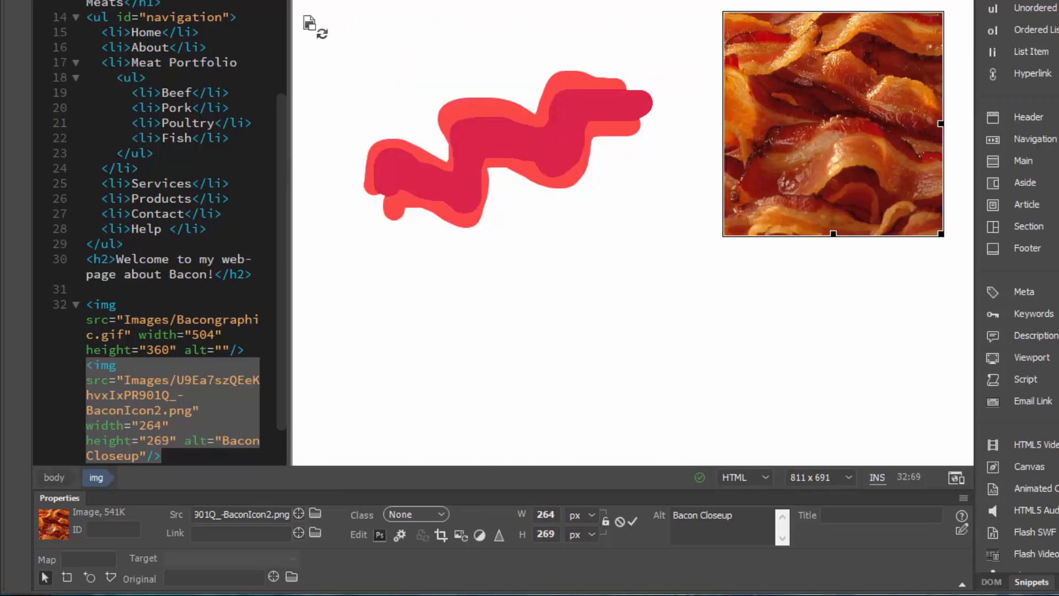
{"action": "key", "text": "ctrl+z"}
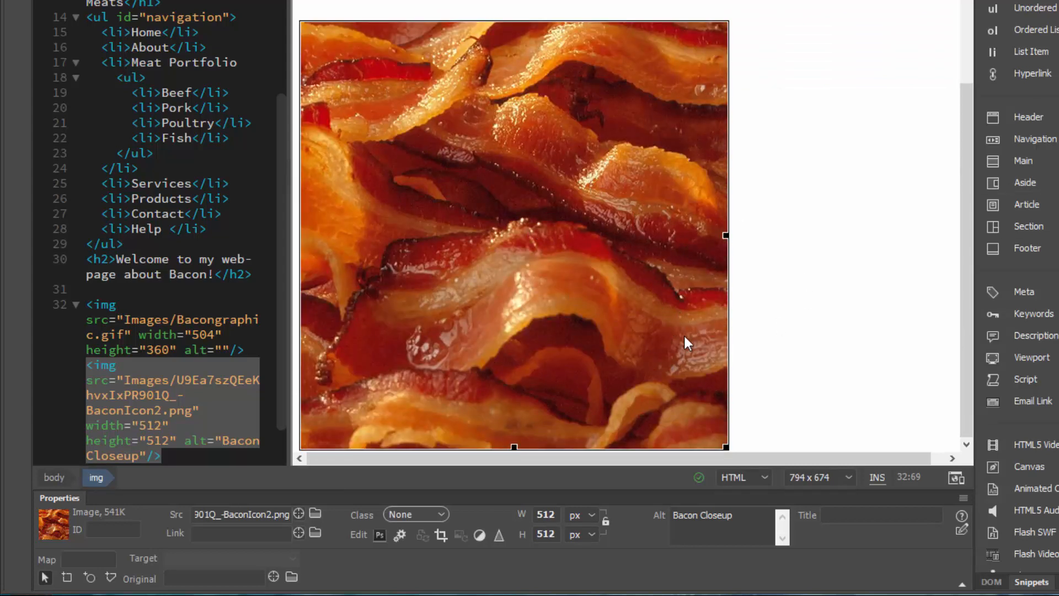
Step: Lock the bacon photo's width-to-height proportions, try a freehand corner resize, and undo it
{"action": "left_click", "coordinate": [605, 520]}
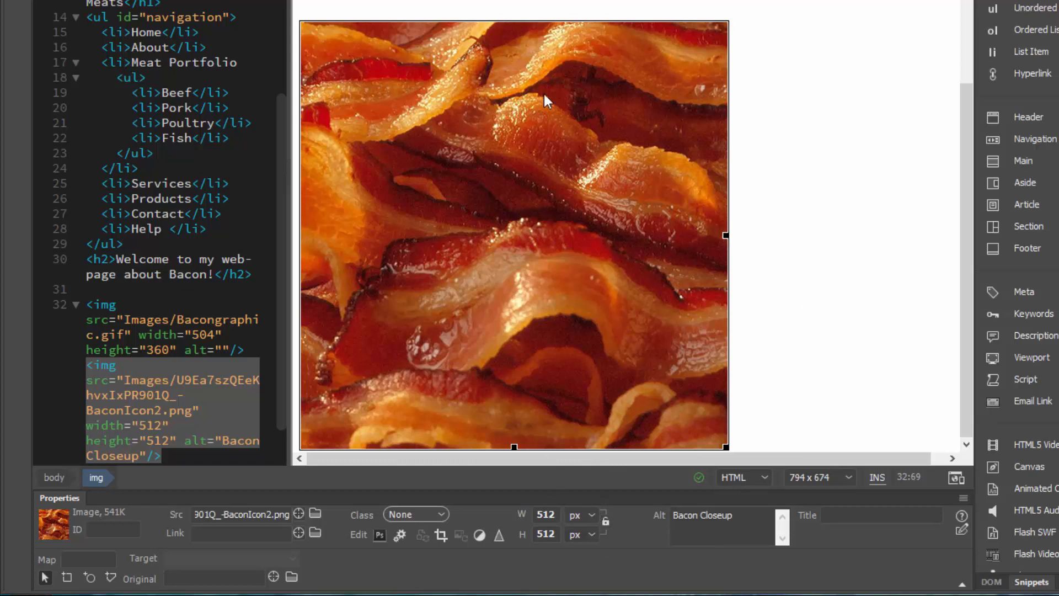
{"action": "left_click", "coordinate": [607, 521]}
{"action": "left_click", "coordinate": [606, 522]}
{"action": "left_click_drag", "start_coordinate": [720, 444], "coordinate": [674, 366]}
{"action": "key", "text": "ctrl+z"}
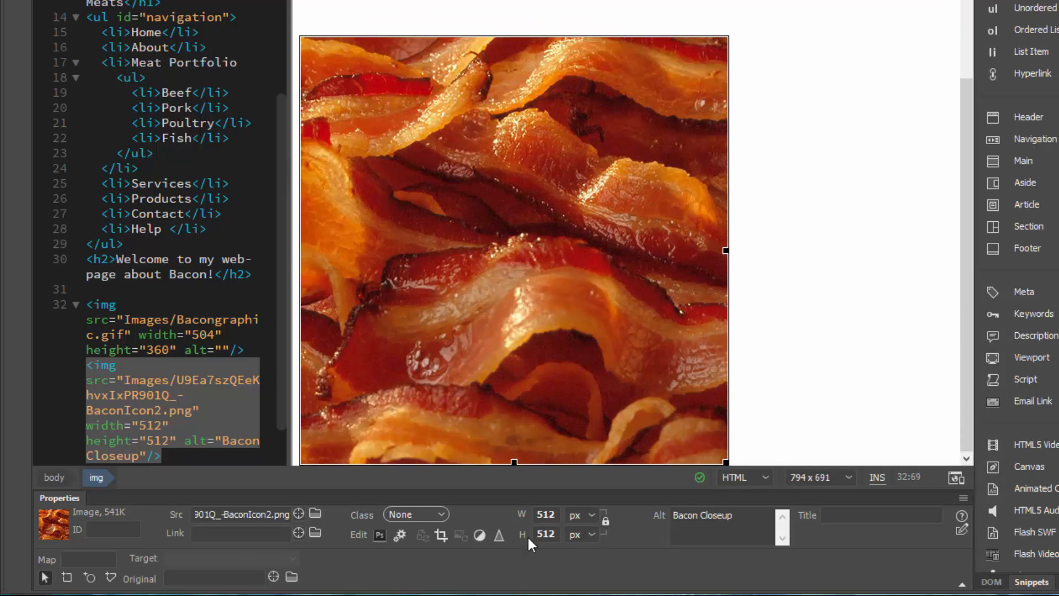
Step: Set the bacon photo's width to 300 px with its proportions locked
{"action": "left_click", "coordinate": [550, 514]}
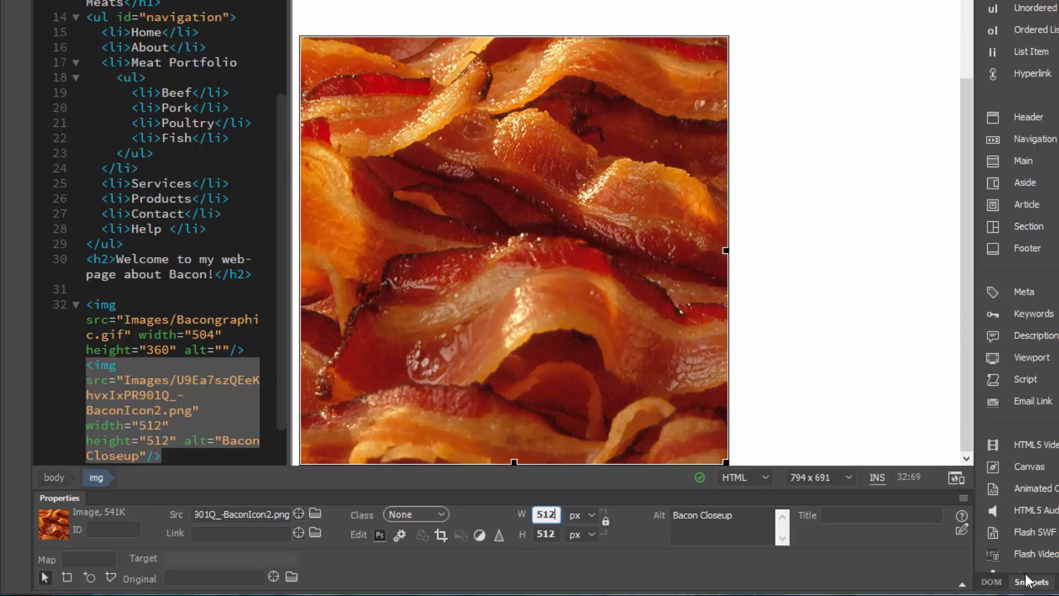
{"action": "key", "text": "shift+Left"}
{"action": "key", "text": "shift+Left"}
{"action": "key", "text": "shift+Left"}
{"action": "type", "text": "300"}
{"action": "key", "text": "Return"}
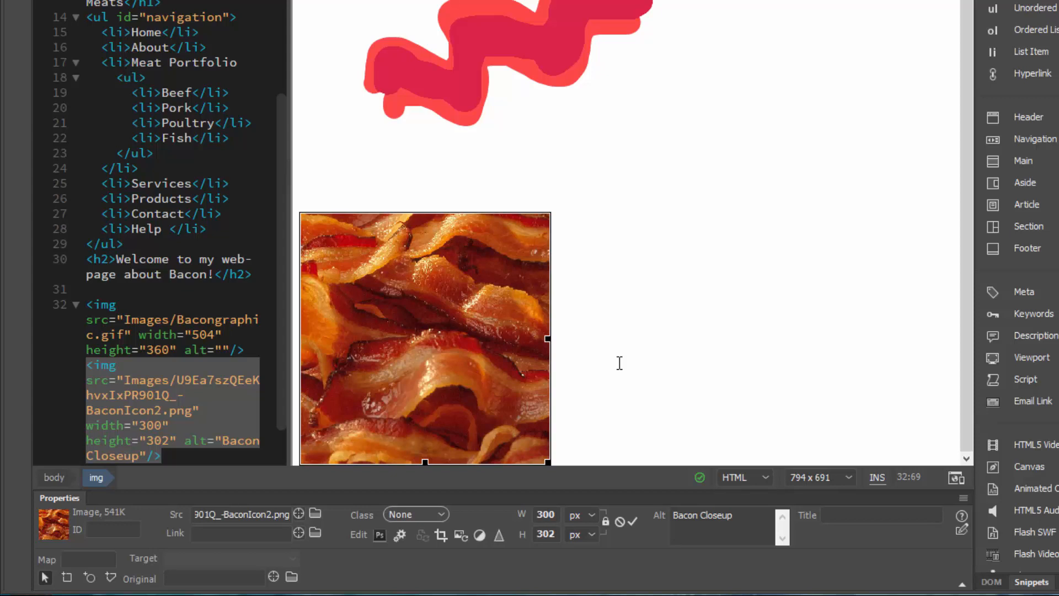
Step: Enlarge the bacon photo proportionally by setting its width to 900 px
{"action": "double_click", "coordinate": [547, 514]}
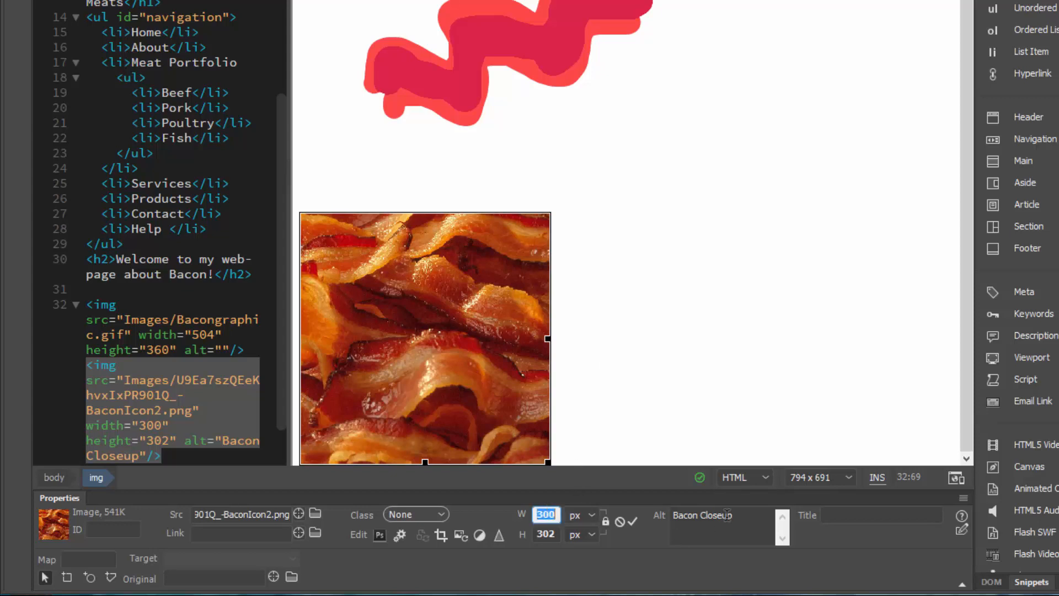
{"action": "type", "text": "900"}
{"action": "key", "text": "Return"}
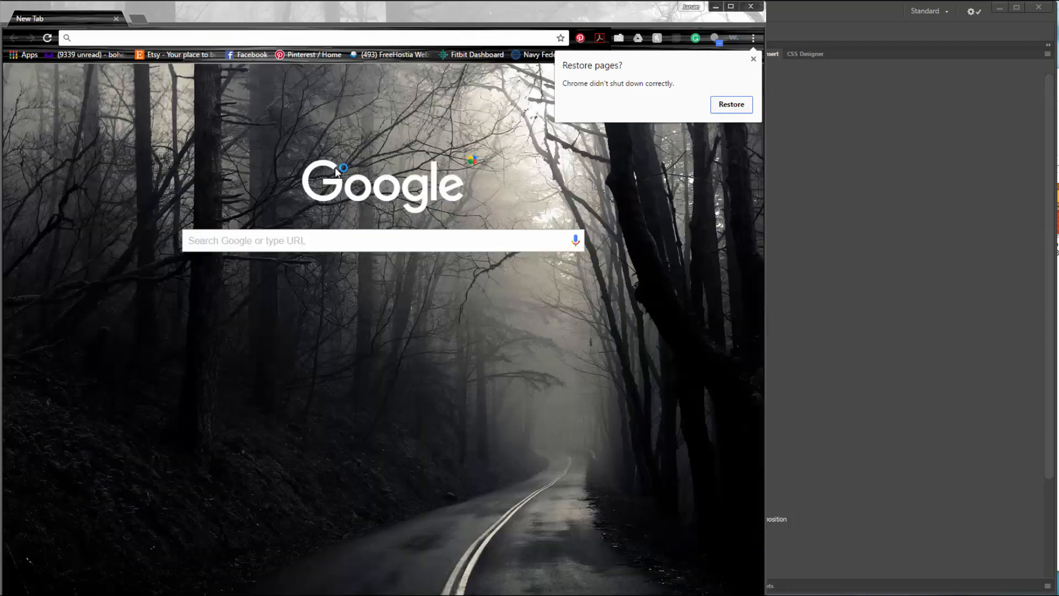
Step: Switch to Chrome, search Google for "bacon" and dismiss the offer to restore pages
{"action": "type", "text": "bacon"}
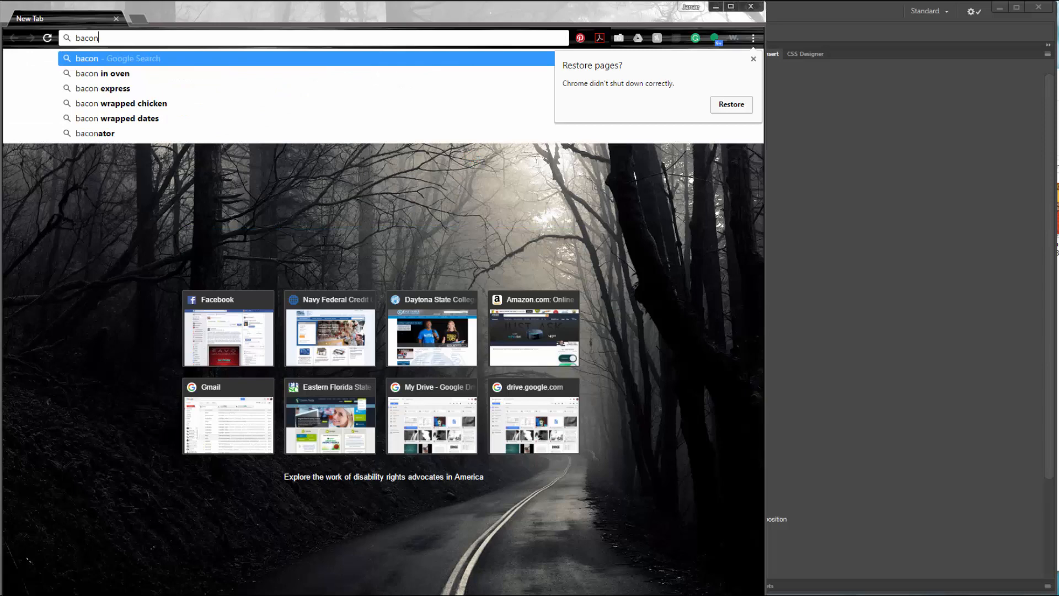
{"action": "key", "text": "Return"}
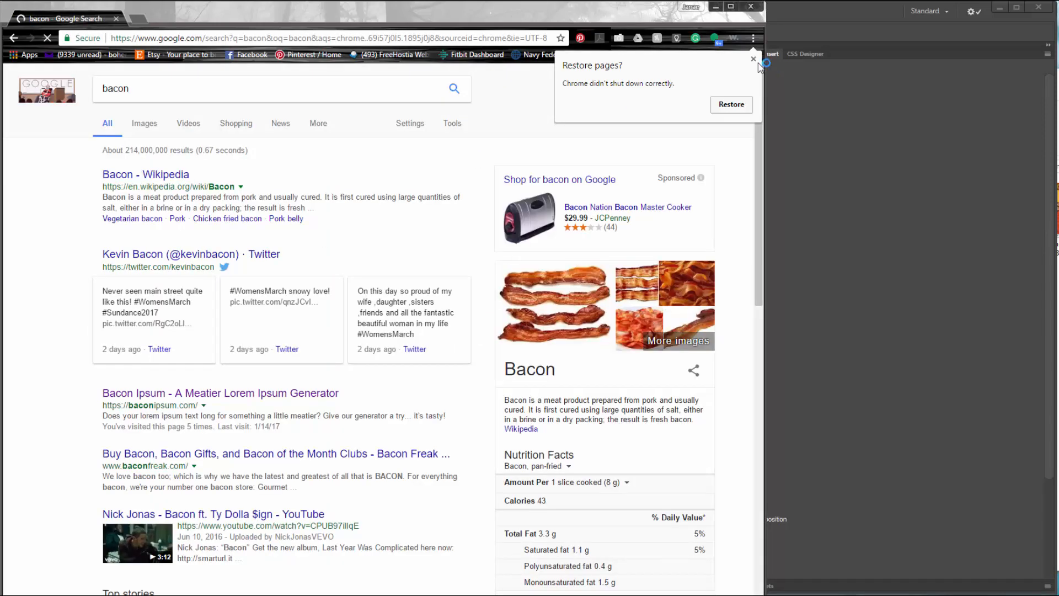
{"action": "left_click", "coordinate": [753, 59]}
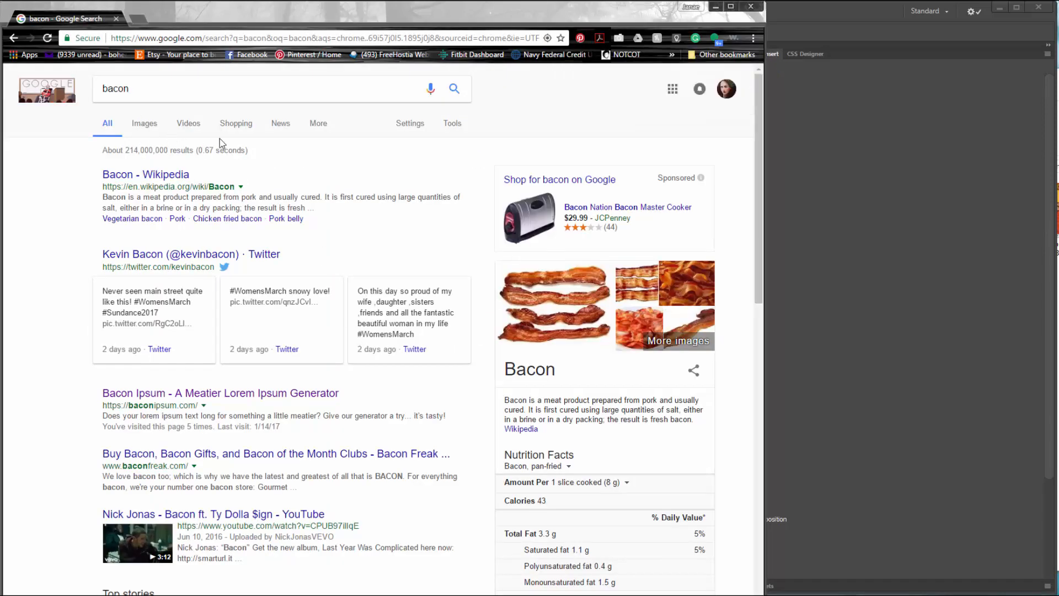
Step: Show the image results for bacon and limit them to the Large size
{"action": "left_click", "coordinate": [144, 123]}
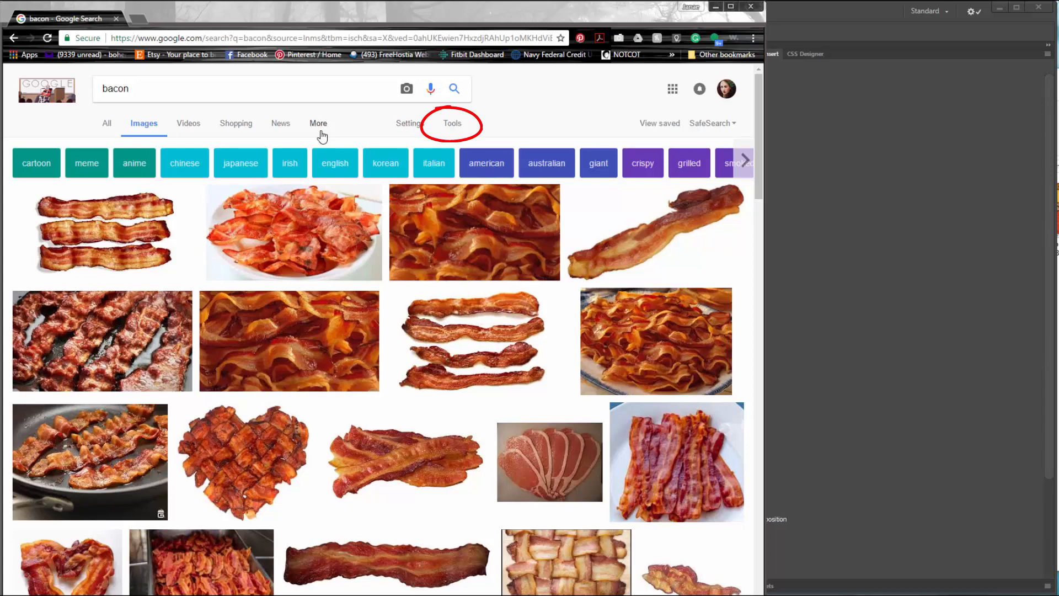
{"action": "left_click", "coordinate": [450, 126]}
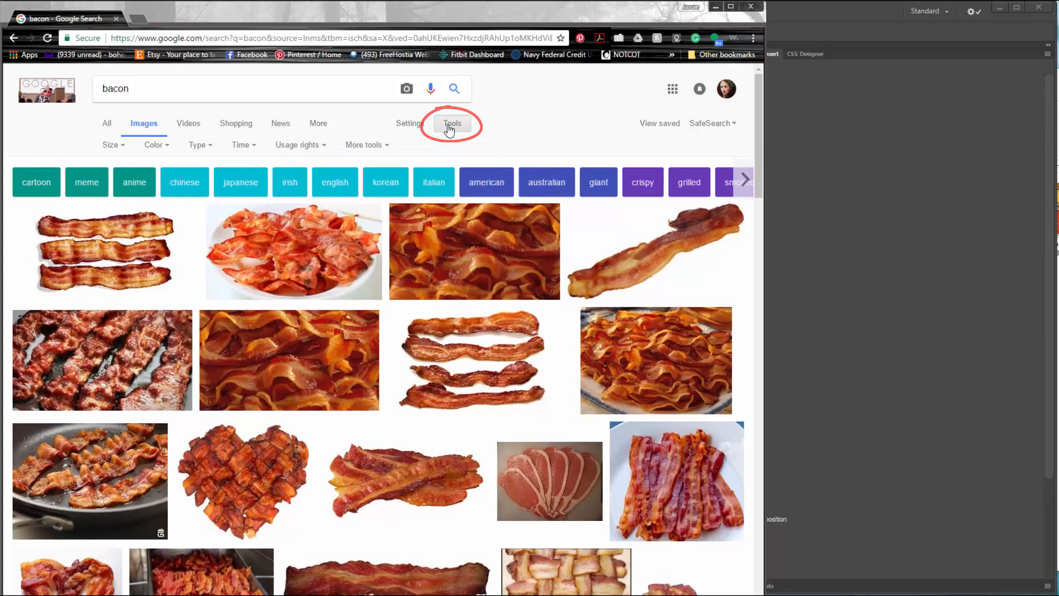
{"action": "left_click", "coordinate": [121, 147]}
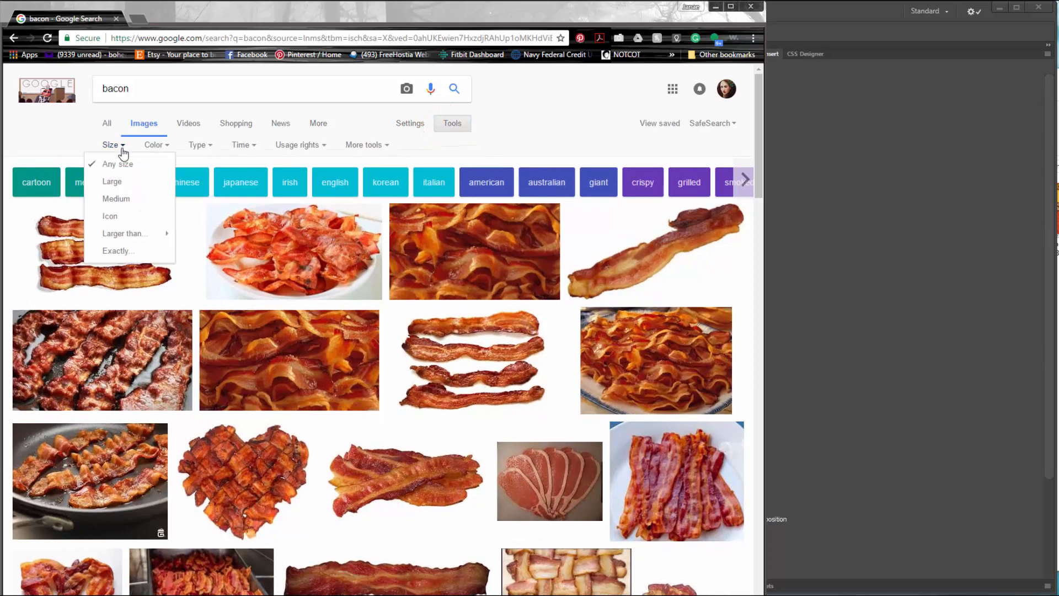
{"action": "left_click", "coordinate": [117, 185]}
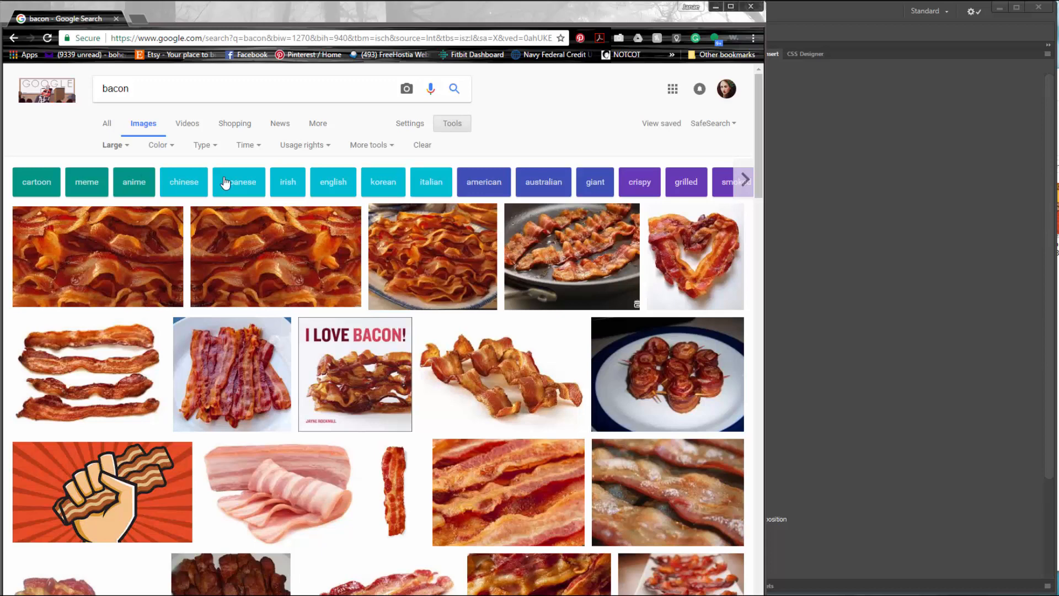
Step: Open the first large bacon image on its own and view it at full size
{"action": "left_click", "coordinate": [125, 239]}
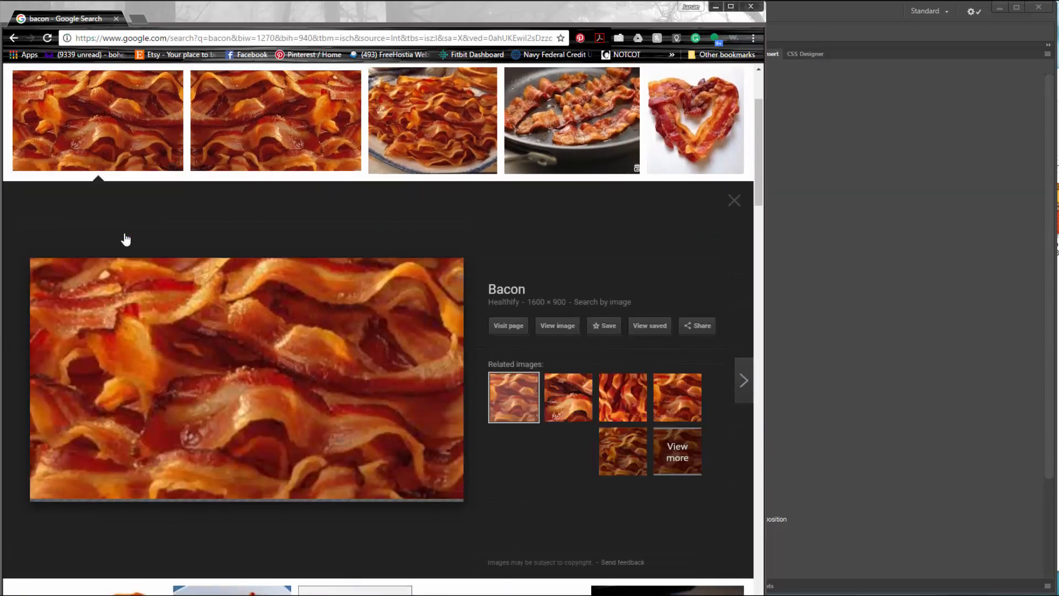
{"action": "left_click", "coordinate": [550, 325]}
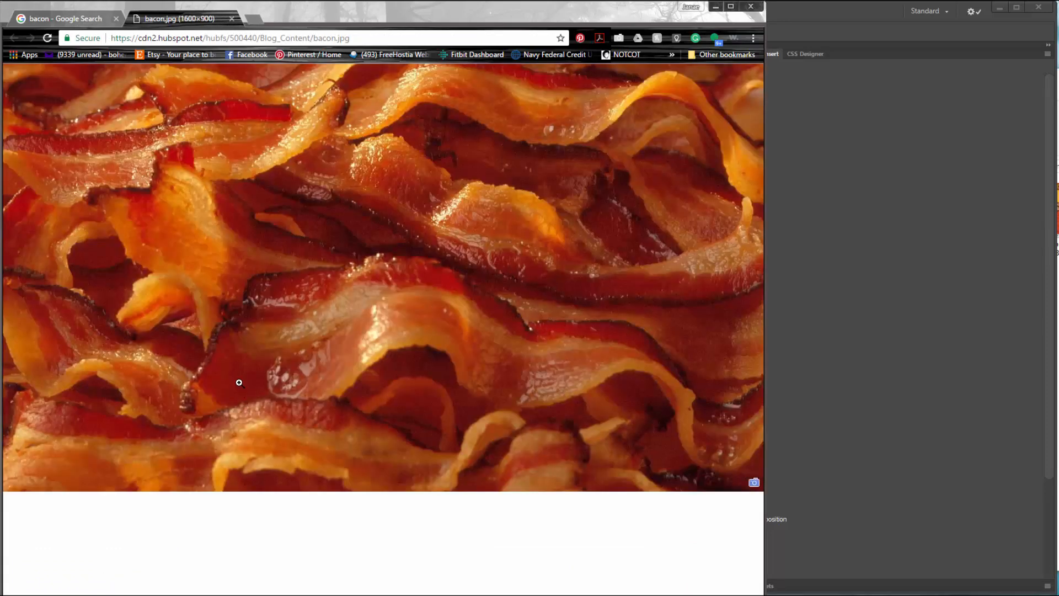
{"action": "left_click", "coordinate": [238, 378]}
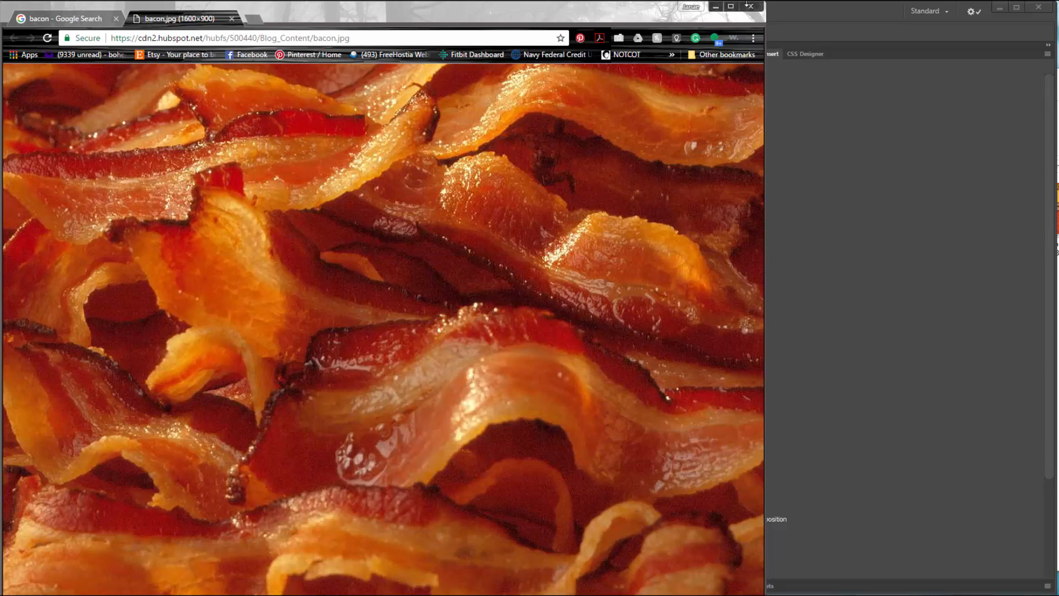
Step: Return to Dreamweaver and examine the quality of the enlarged bacon photo in the About page's design view
{"action": "left_click", "coordinate": [718, 6]}
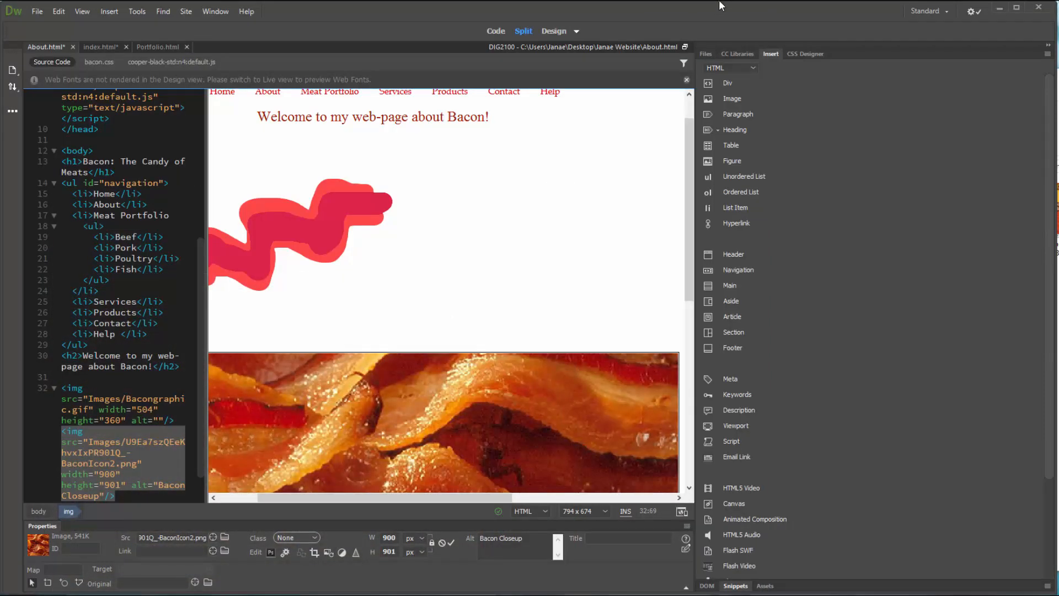
{"action": "scroll", "coordinate": [555, 385], "scroll_direction": "down", "scroll_amount": 8}
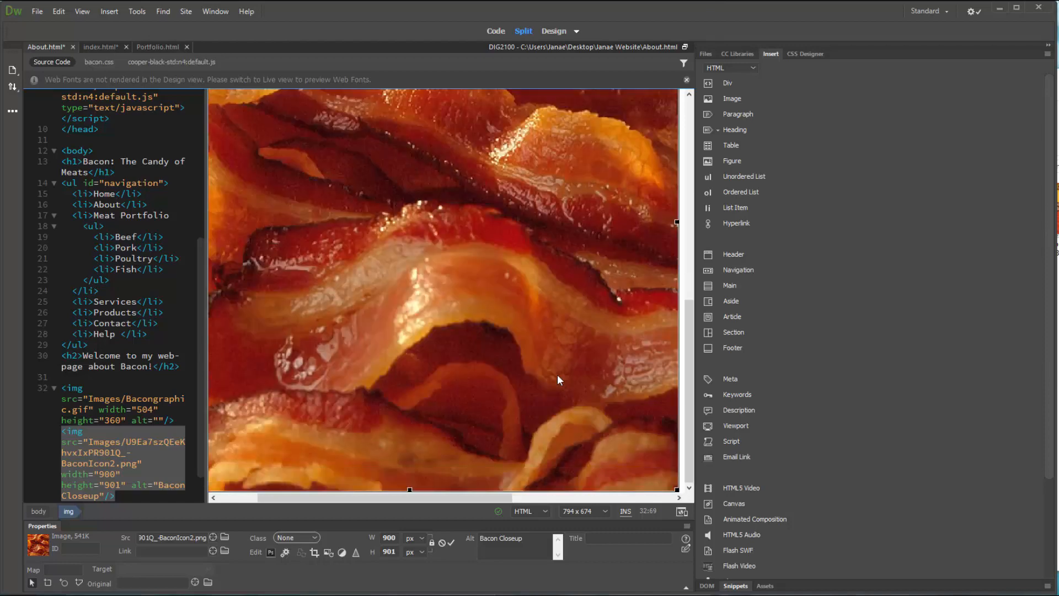
Step: Set the bacon close-up photo's width on the About page to 300 px
{"action": "double_click", "coordinate": [396, 538]}
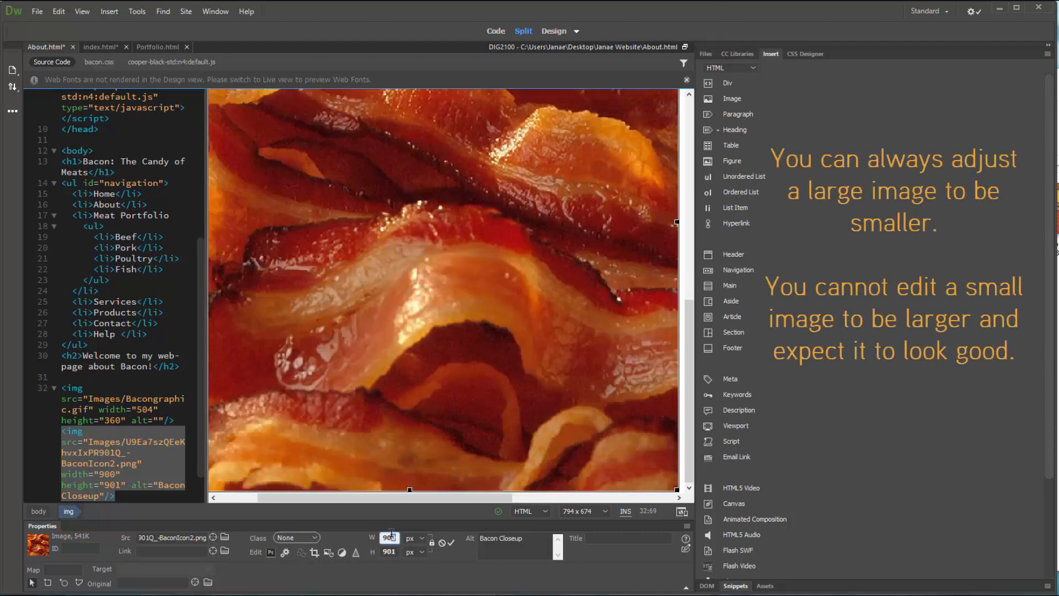
{"action": "type", "text": "300"}
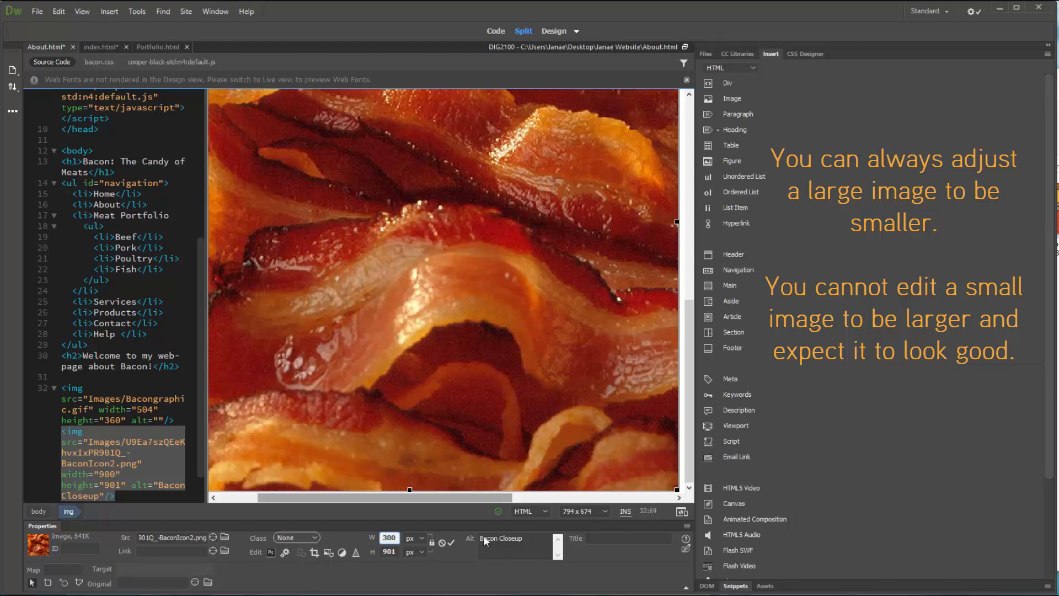
{"action": "key", "text": "Return"}
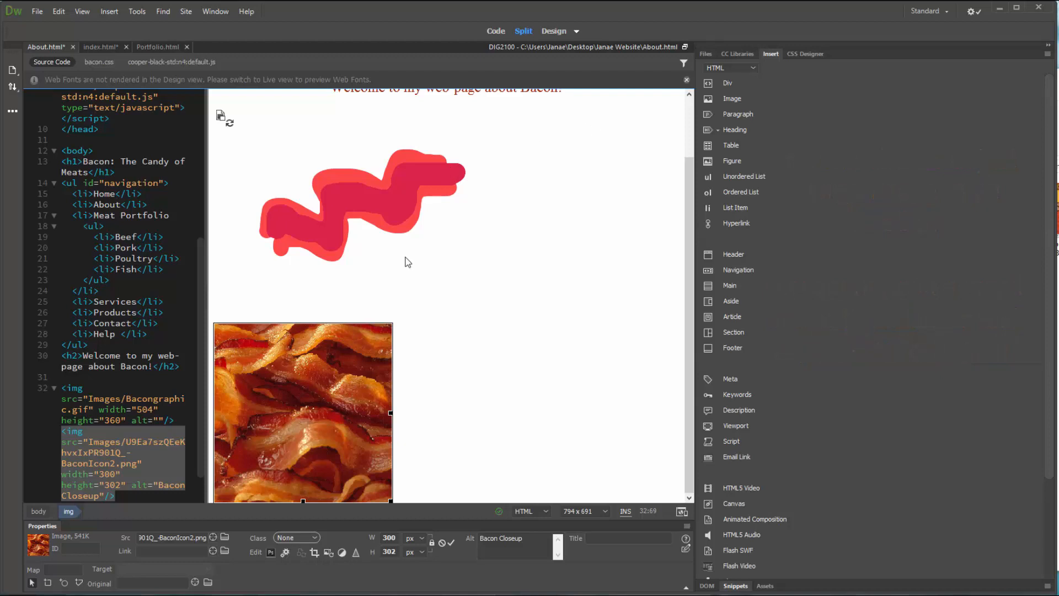
Step: Open the index page and show only the set properties of the img rule in bacon.css
{"action": "left_click", "coordinate": [95, 51]}
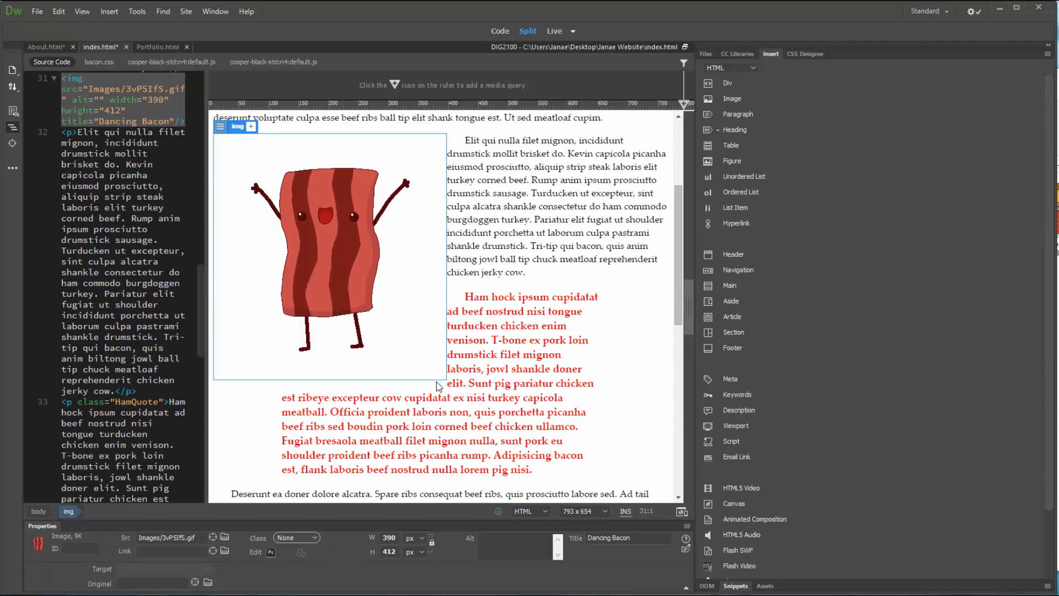
{"action": "left_click", "coordinate": [800, 51]}
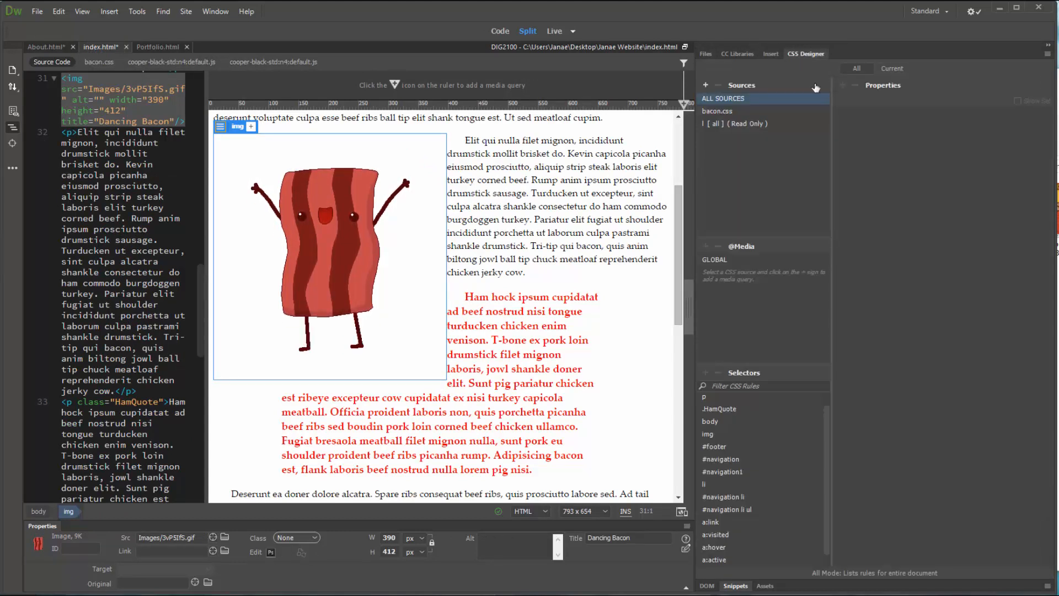
{"action": "left_click", "coordinate": [717, 111]}
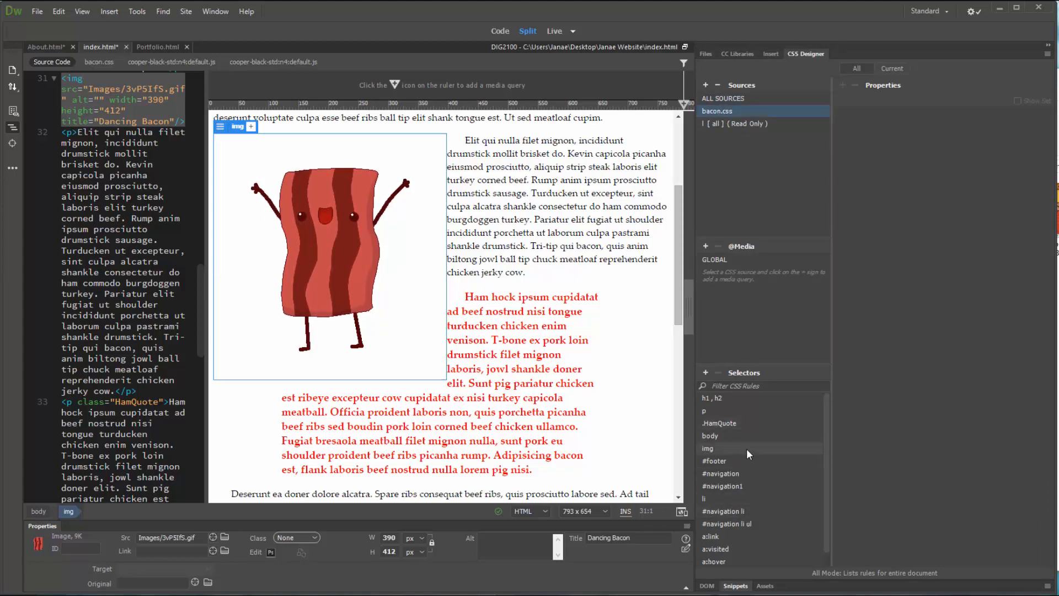
{"action": "left_click", "coordinate": [720, 449]}
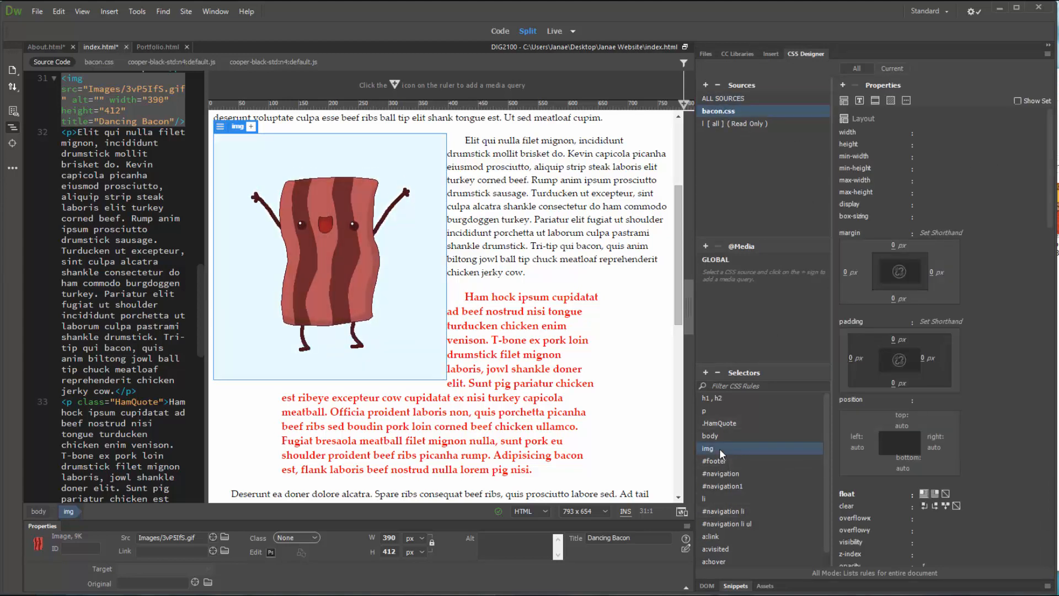
{"action": "left_click", "coordinate": [1018, 101]}
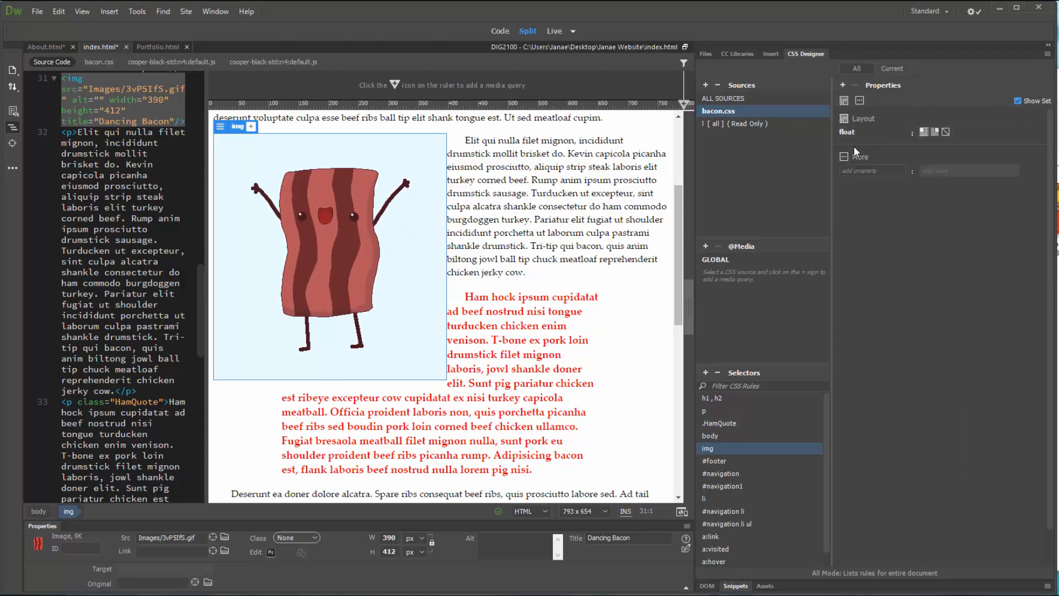
Step: Try floating the images right, restore the left float, and examine how the text wraps around the dancing bacon
{"action": "left_click", "coordinate": [932, 134]}
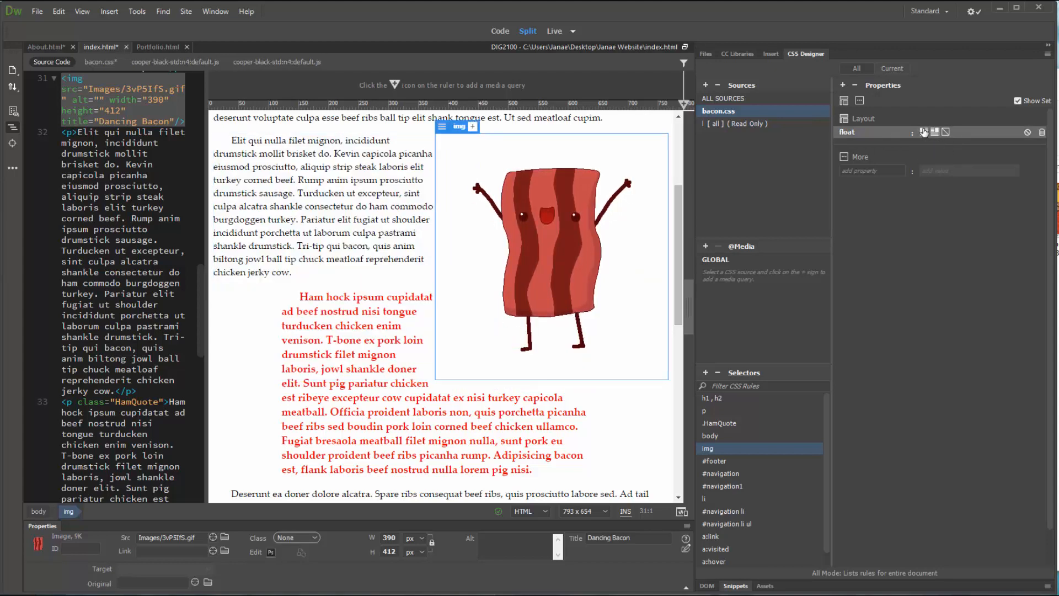
{"action": "left_click", "coordinate": [925, 133]}
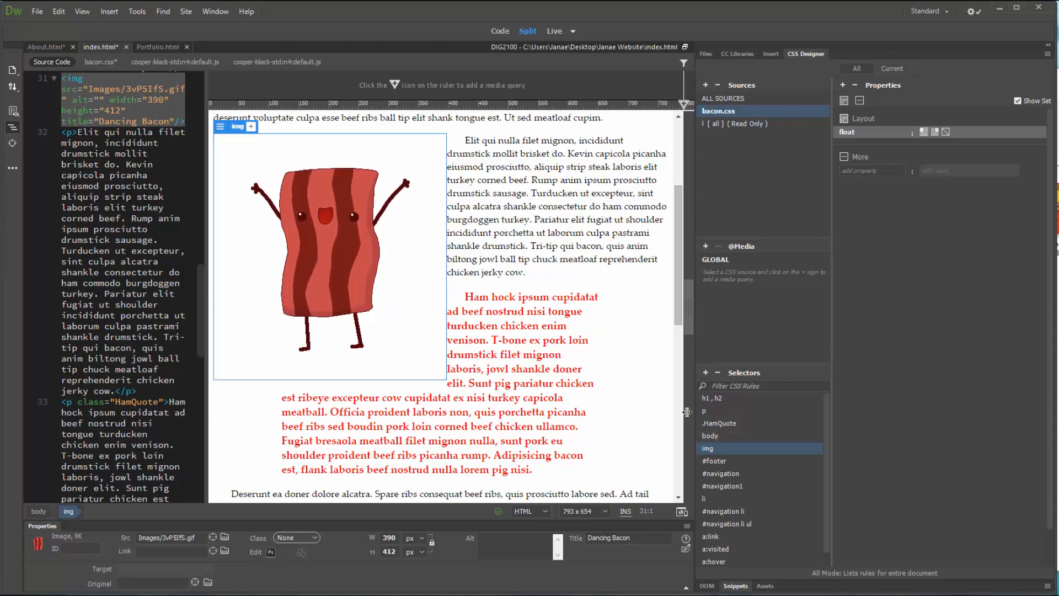
{"action": "scroll", "coordinate": [673, 386], "scroll_direction": "up", "scroll_amount": 5}
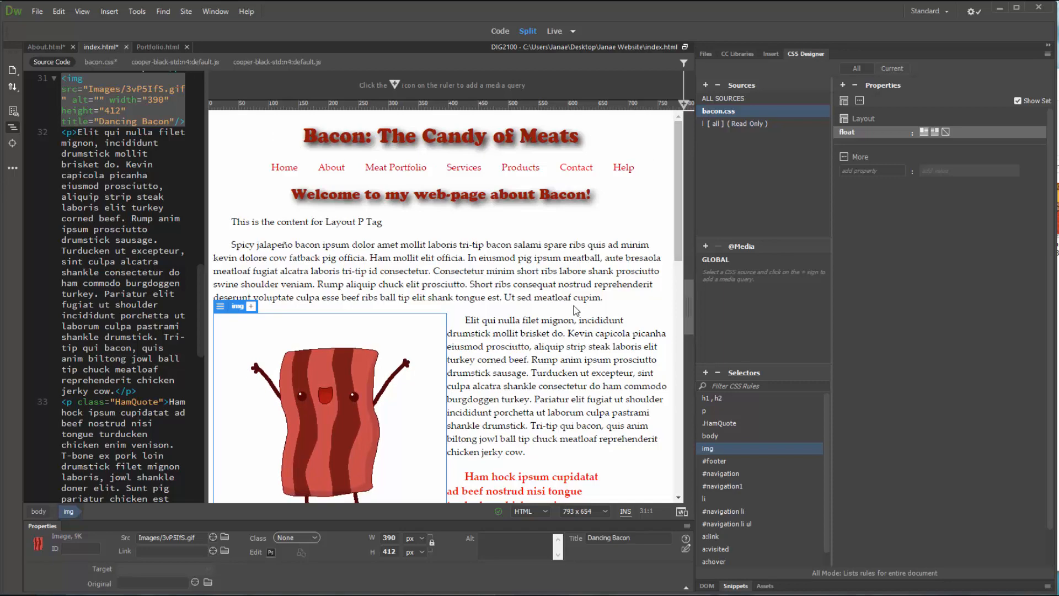
{"action": "scroll", "coordinate": [431, 365], "scroll_direction": "down", "scroll_amount": 10}
{"action": "scroll", "coordinate": [431, 365], "scroll_direction": "down", "scroll_amount": 7}
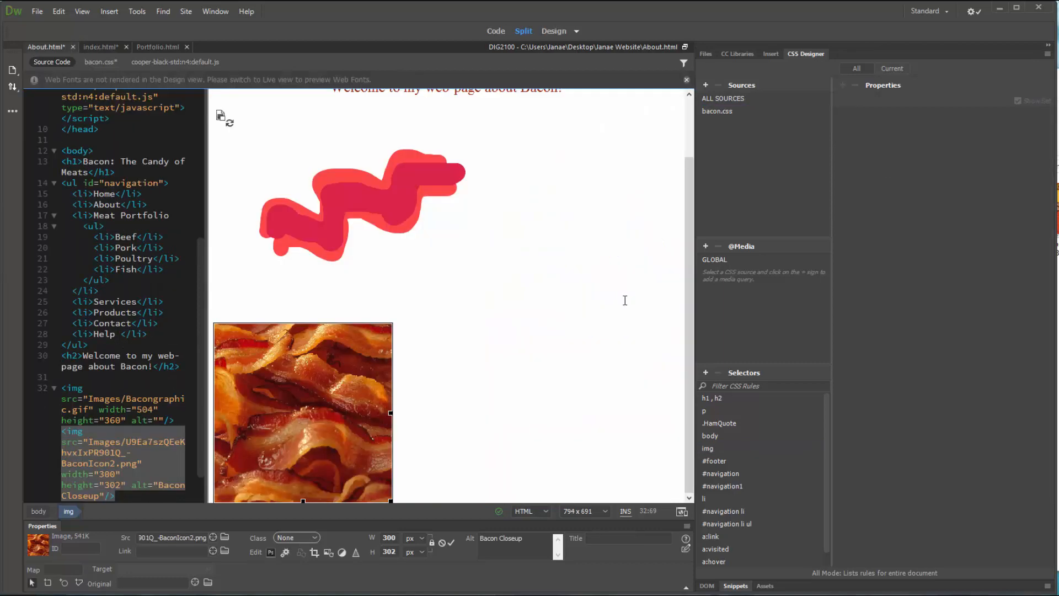
Step: On the About page, create a new CSS class selector named .baconImageLeft
{"action": "scroll", "coordinate": [625, 300], "scroll_direction": "up", "scroll_amount": 2}
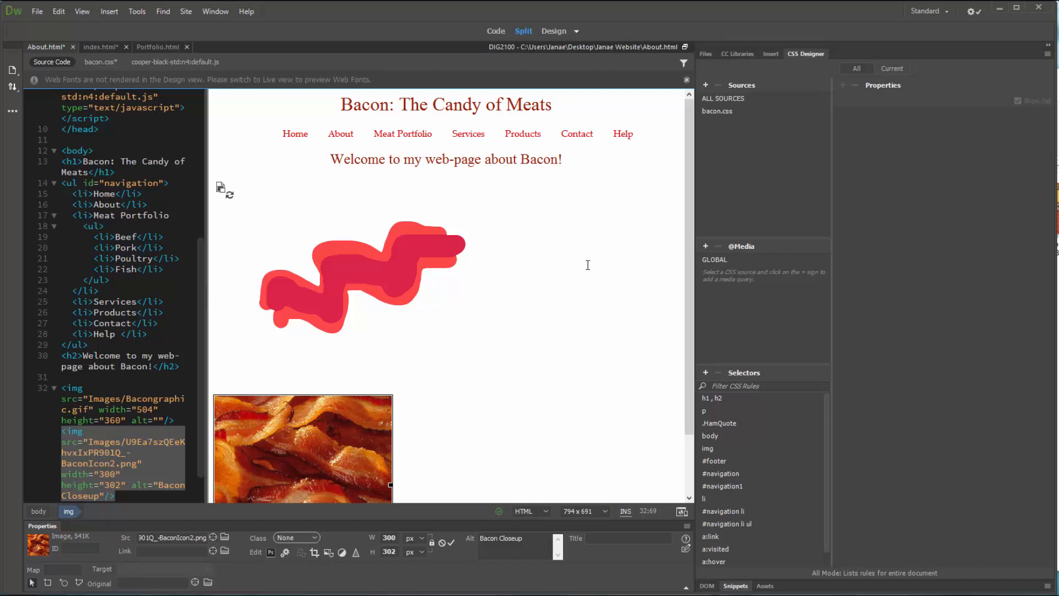
{"action": "scroll", "coordinate": [588, 264], "scroll_direction": "down", "scroll_amount": 2}
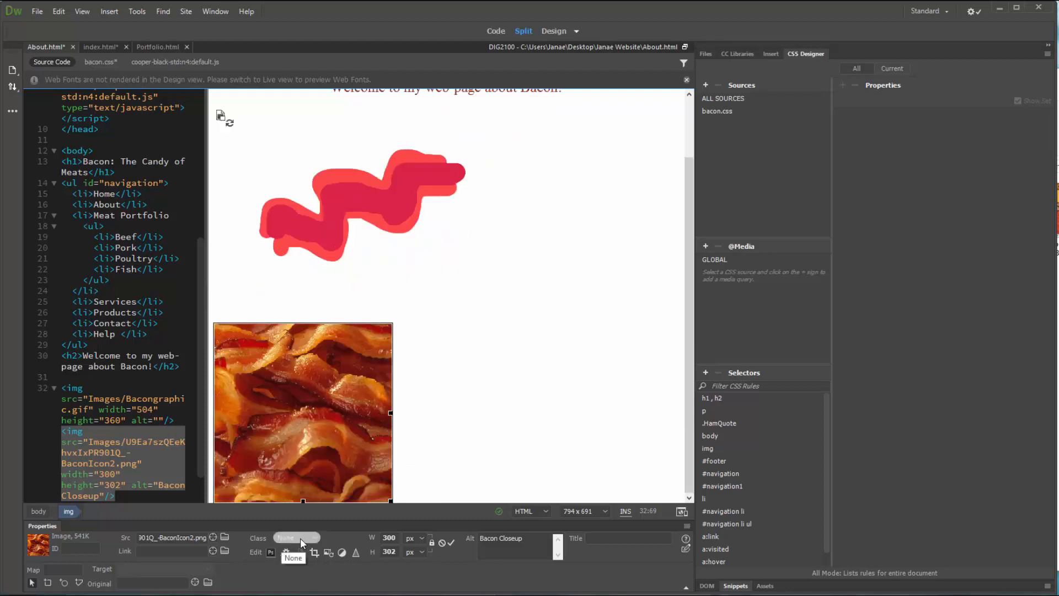
{"action": "left_click", "coordinate": [706, 372]}
{"action": "type", "text": ".bacon"}
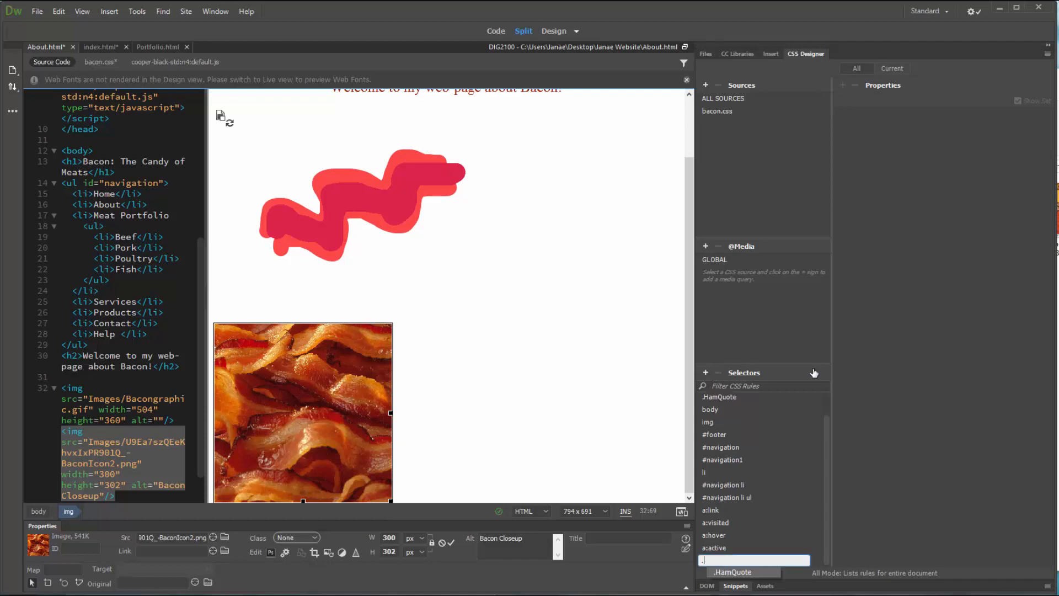
{"action": "key", "text": "BackSpace"}
{"action": "key", "text": "BackSpace"}
{"action": "key", "text": "BackSpace"}
{"action": "key", "text": "BackSpace"}
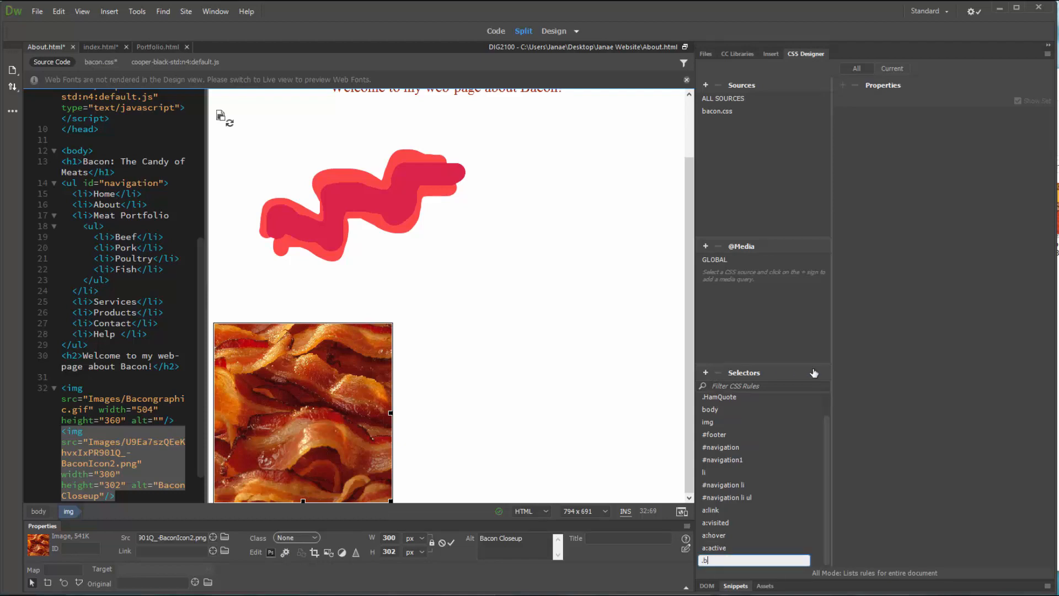
{"action": "type", "text": "aconImgLeft"}
{"action": "key", "text": "Return"}
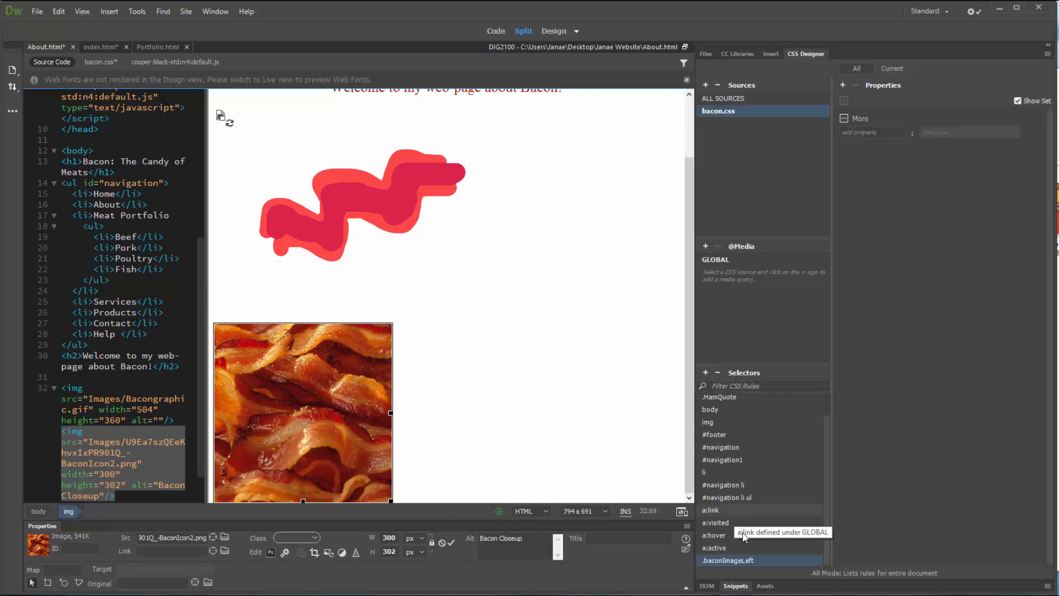
Step: Show all available properties for .baconImageLeft and set its float to left
{"action": "left_click", "coordinate": [1018, 100]}
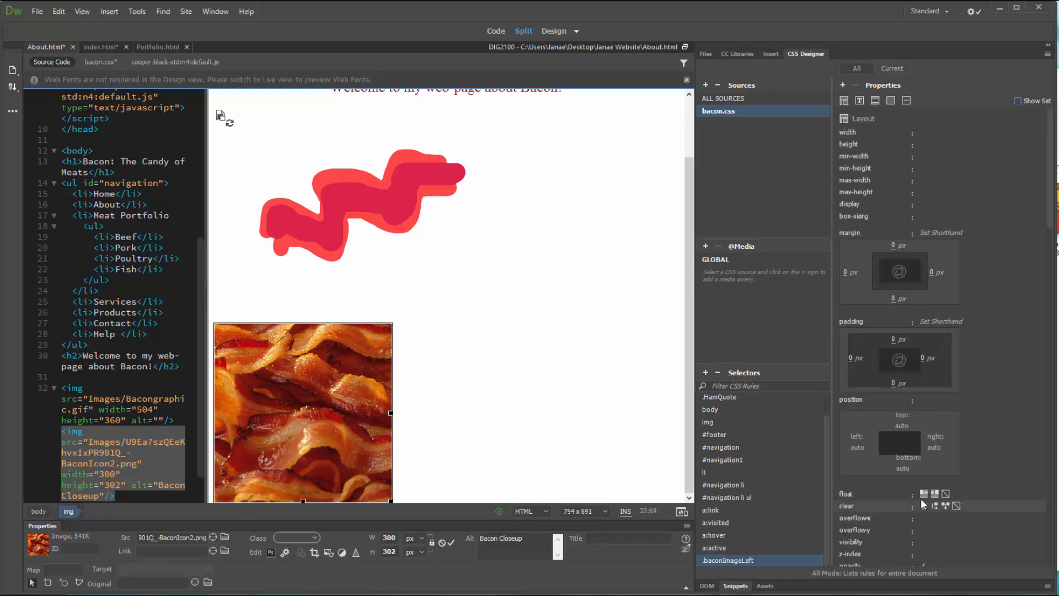
{"action": "scroll", "coordinate": [938, 366], "scroll_direction": "down", "scroll_amount": 5}
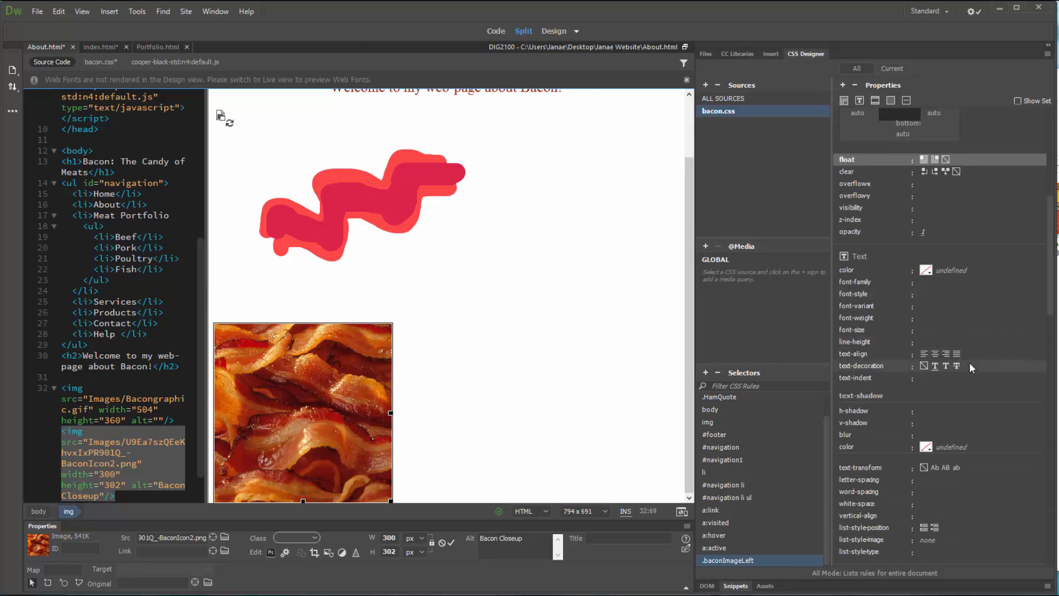
Step: Give the .baconImageLeft rule a medium solid border on all sides in green #09972B
{"action": "scroll", "coordinate": [969, 363], "scroll_direction": "down", "scroll_amount": 6}
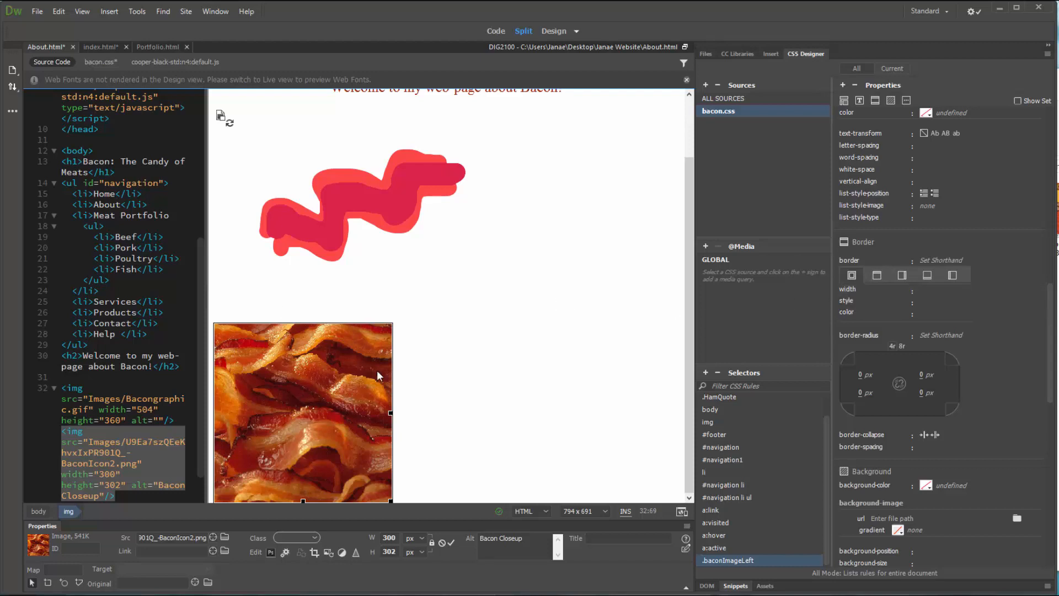
{"action": "left_click", "coordinate": [925, 297]}
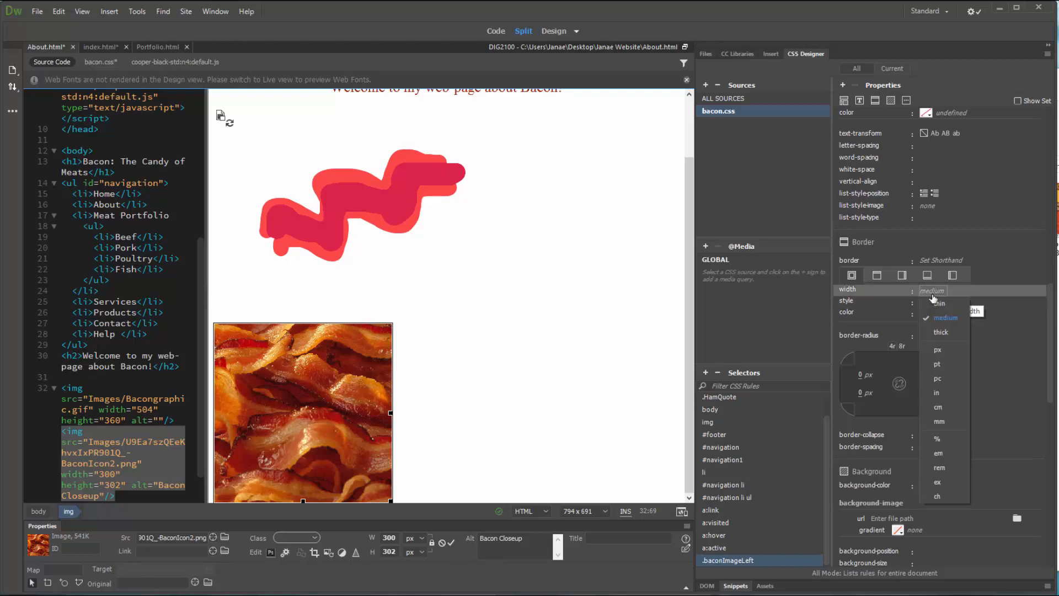
{"action": "left_click", "coordinate": [951, 319]}
{"action": "left_click", "coordinate": [939, 302]}
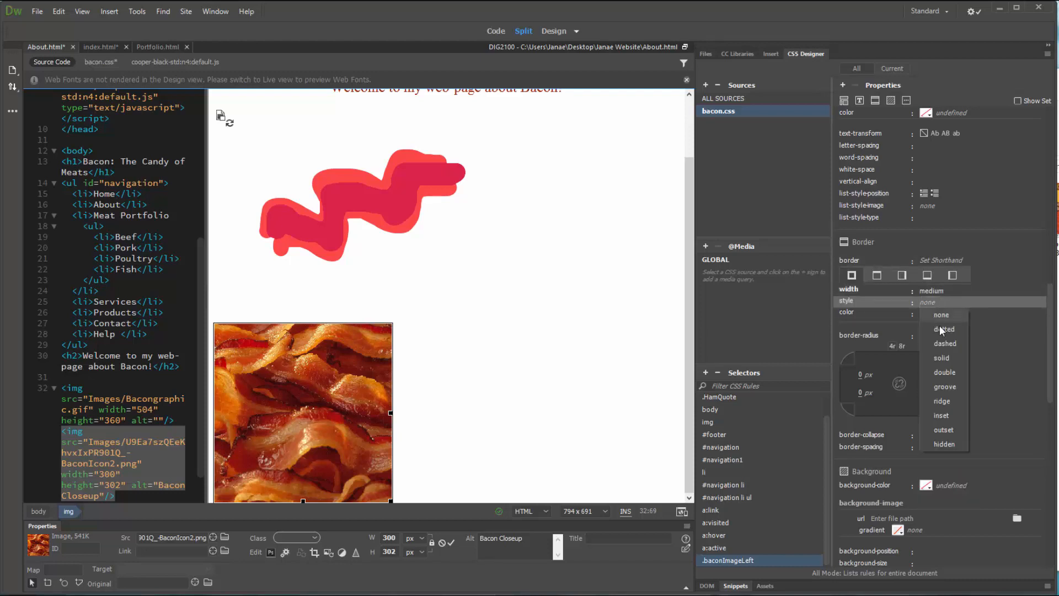
{"action": "left_click", "coordinate": [937, 353]}
{"action": "left_click", "coordinate": [925, 314]}
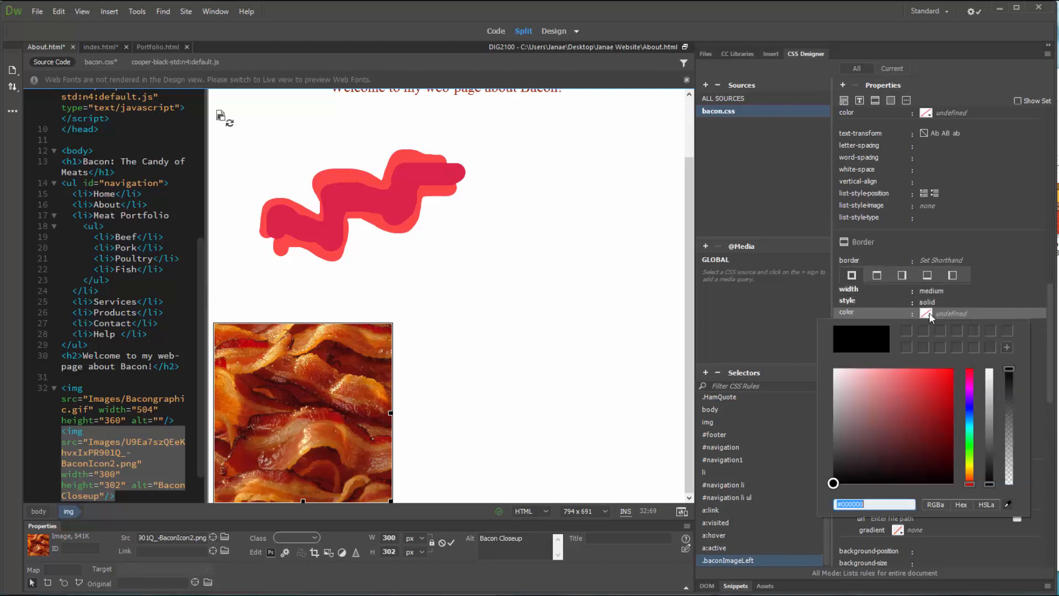
{"action": "left_click_drag", "start_coordinate": [969, 448], "coordinate": [969, 441]}
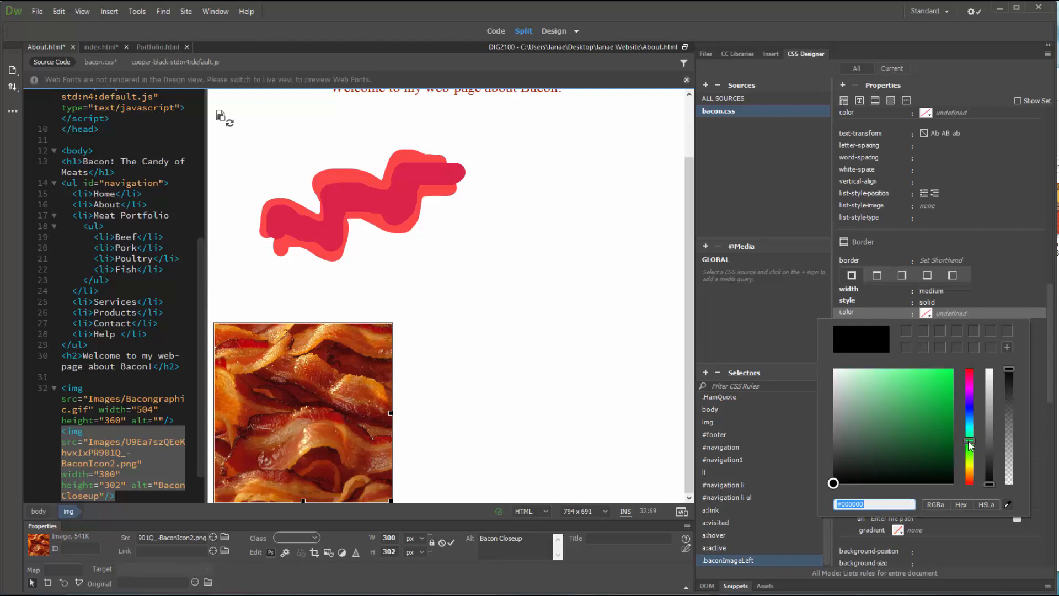
{"action": "left_click", "coordinate": [945, 416]}
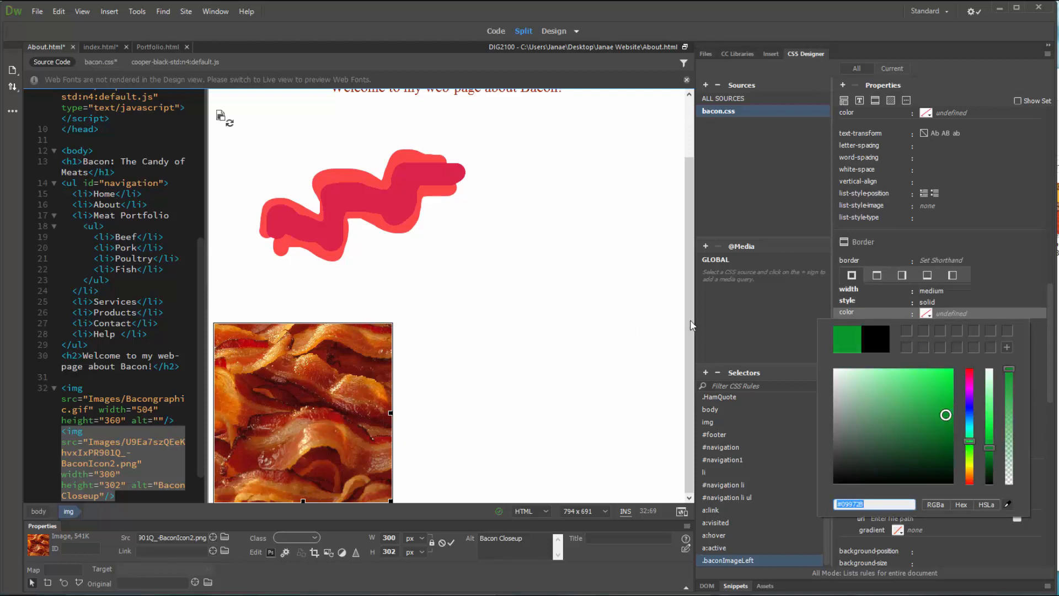
{"action": "left_click", "coordinate": [783, 303]}
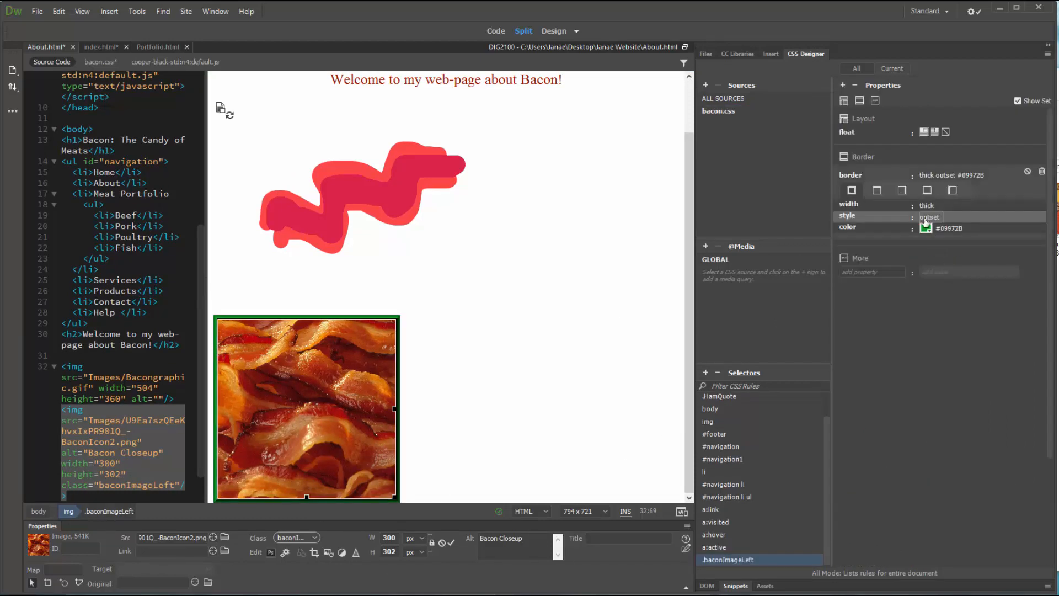
Step: Set the border style of the .baconImageLeft rule to solid
{"action": "left_click", "coordinate": [926, 227]}
{"action": "left_click", "coordinate": [936, 218]}
{"action": "left_click", "coordinate": [938, 217]}
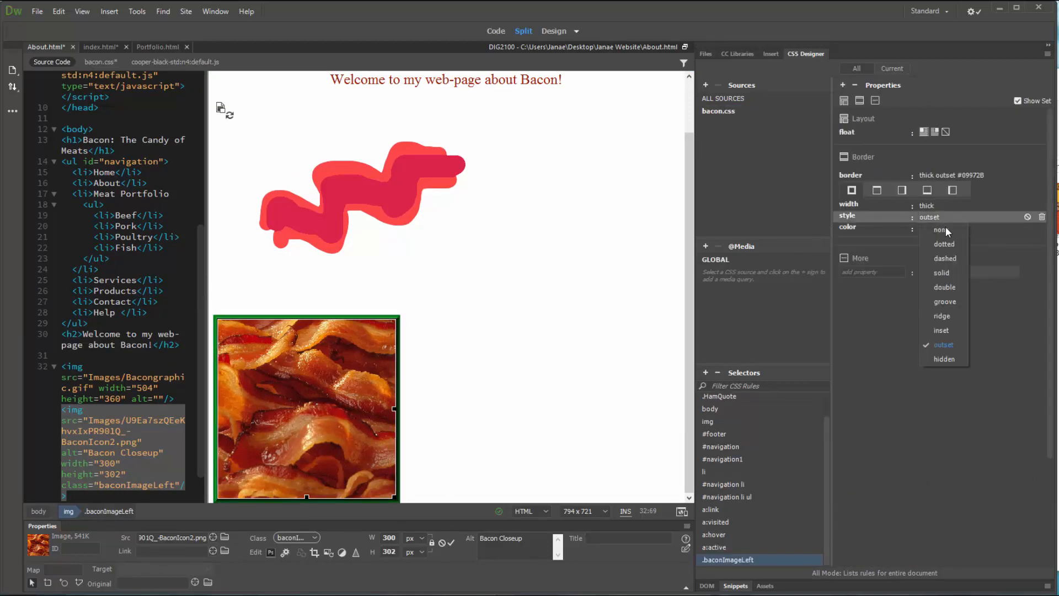
{"action": "left_click", "coordinate": [944, 272]}
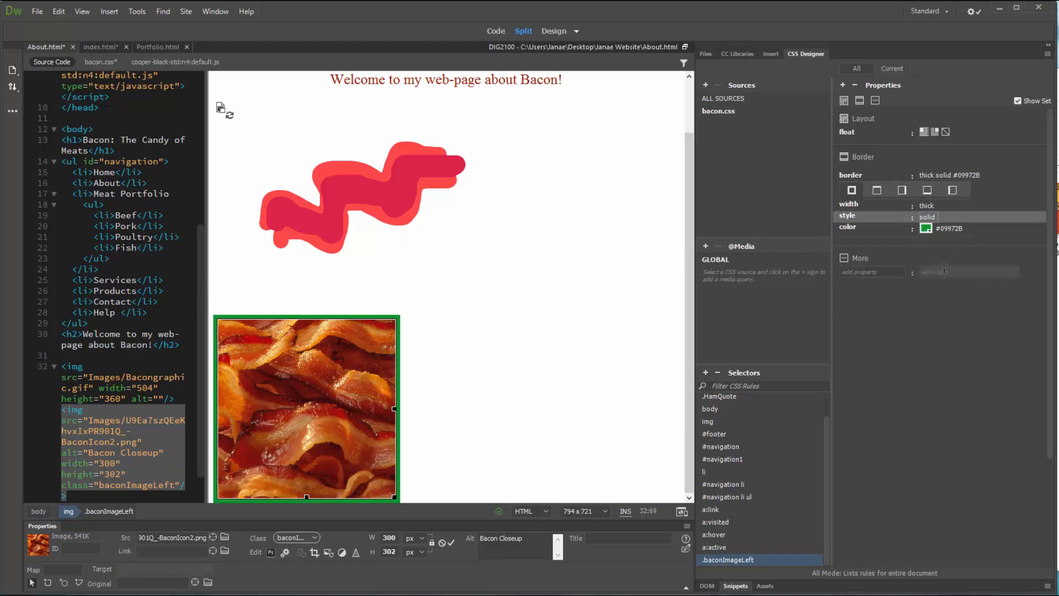
Step: Select the drawn bacon graphic above the photo and try out a class on it
{"action": "left_click", "coordinate": [329, 157]}
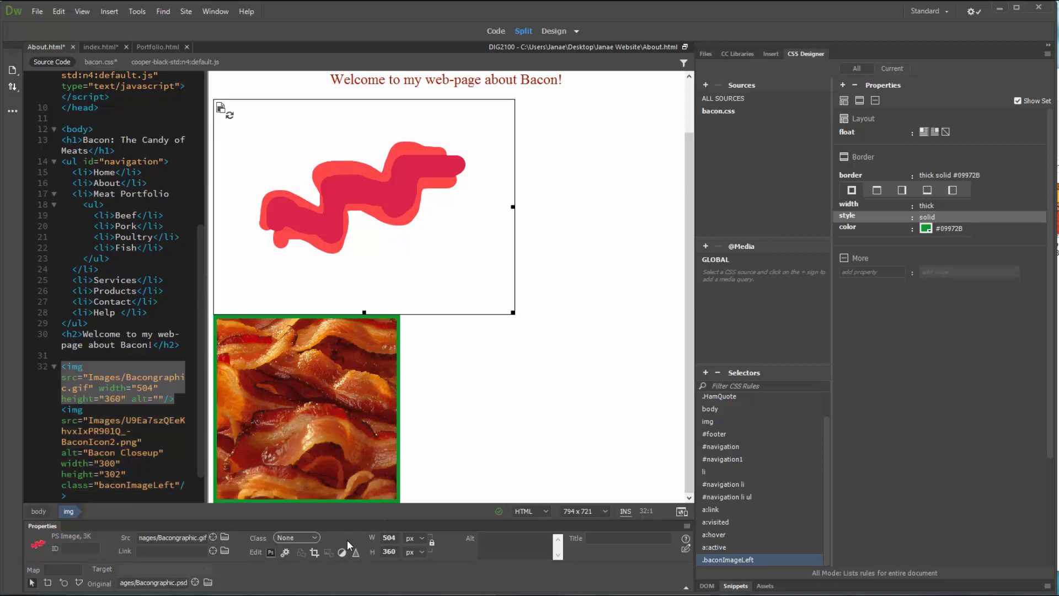
{"action": "left_click", "coordinate": [315, 538]}
{"action": "left_click", "coordinate": [303, 551]}
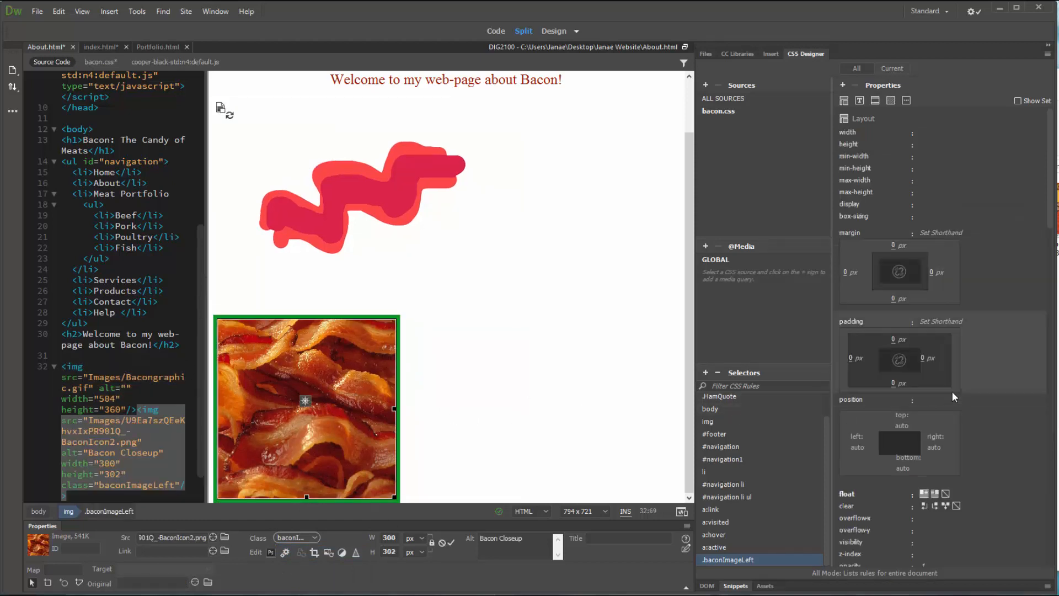
Step: Link the four border-radius corners of the .baconImageLeft rule so that they change together
{"action": "scroll", "coordinate": [956, 393], "scroll_direction": "down", "scroll_amount": 10}
{"action": "scroll", "coordinate": [956, 393], "scroll_direction": "up", "scroll_amount": 3}
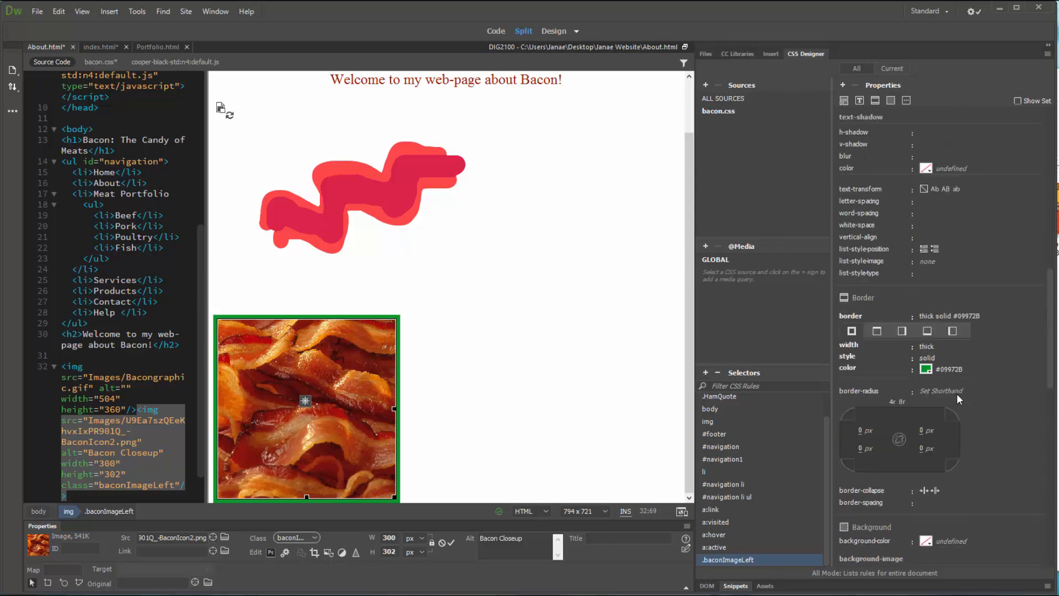
{"action": "scroll", "coordinate": [987, 393], "scroll_direction": "down", "scroll_amount": 1}
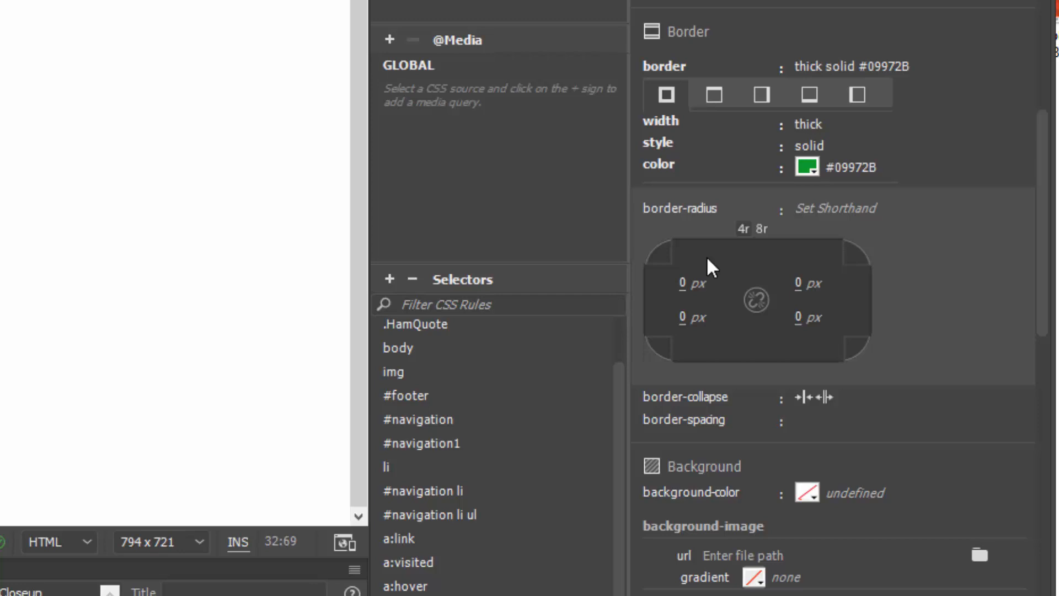
{"action": "left_click", "coordinate": [683, 283]}
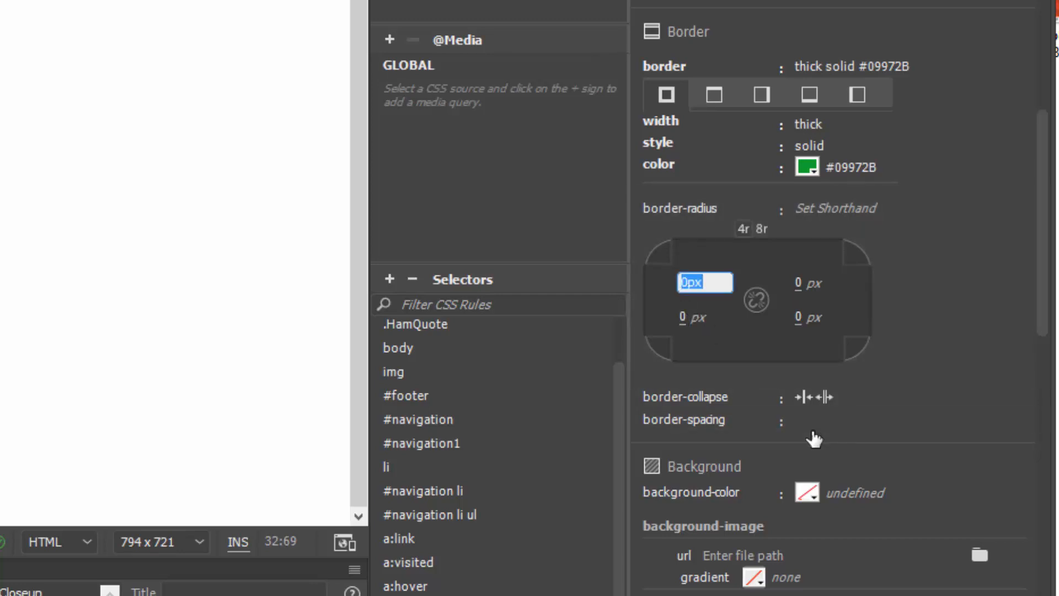
{"action": "key", "text": "Right"}
{"action": "key", "text": "Left"}
{"action": "key", "text": "Left"}
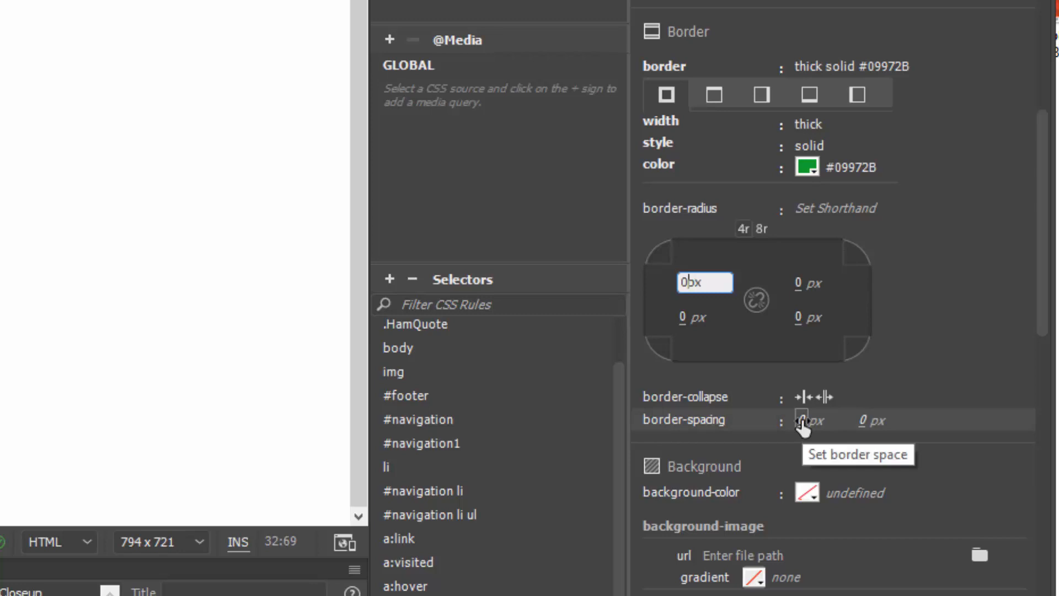
{"action": "left_click", "coordinate": [754, 305]}
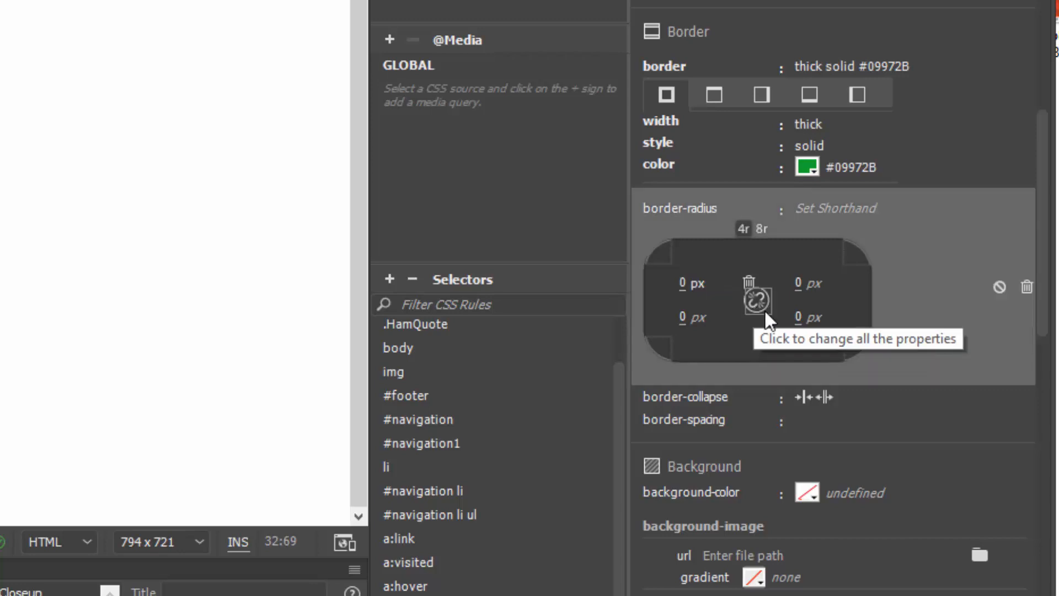
{"action": "left_click", "coordinate": [754, 301]}
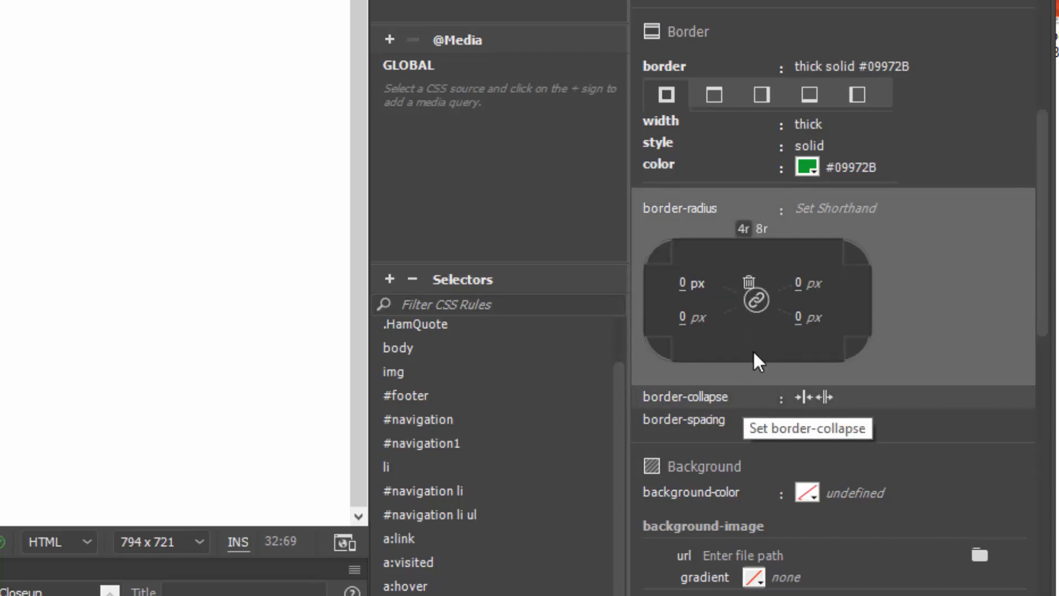
{"action": "left_click", "coordinate": [757, 299]}
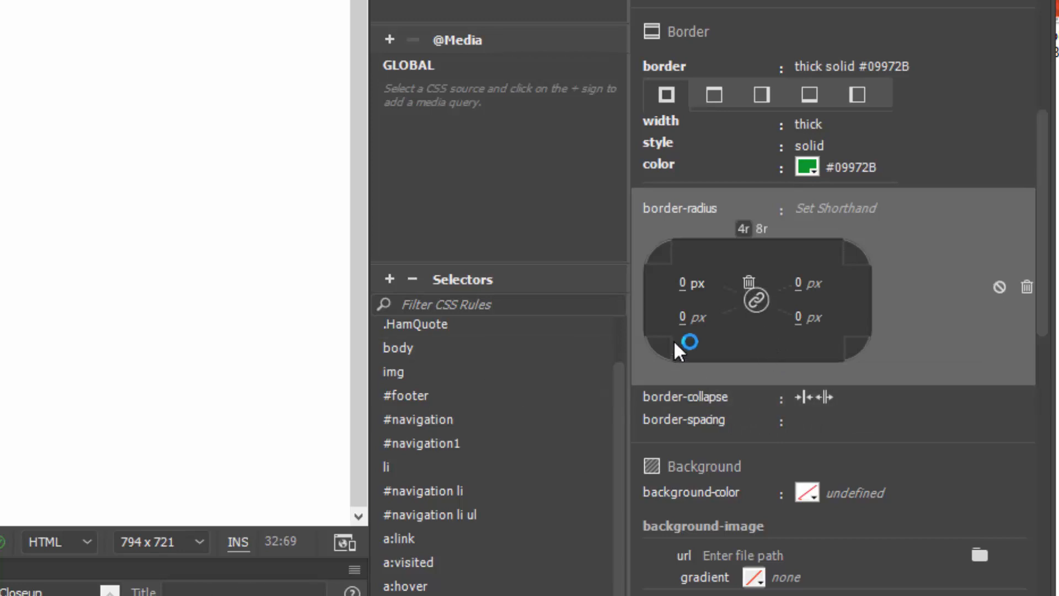
Step: Set the linked border radius of the .baconImageLeft rule to 15 on all four corners
{"action": "left_click", "coordinate": [683, 285]}
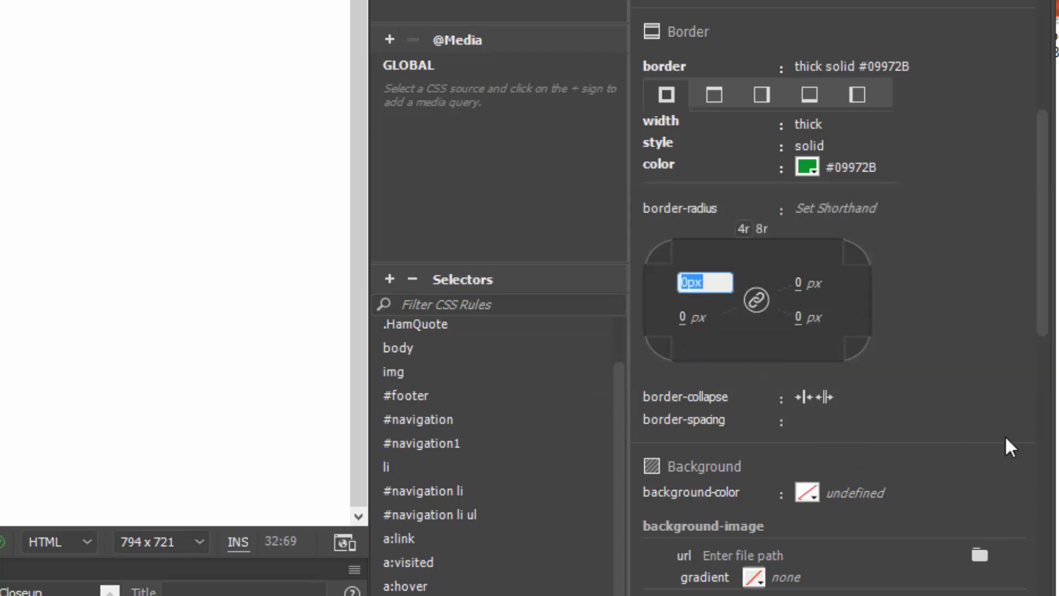
{"action": "type", "text": "15"}
{"action": "key", "text": "Return"}
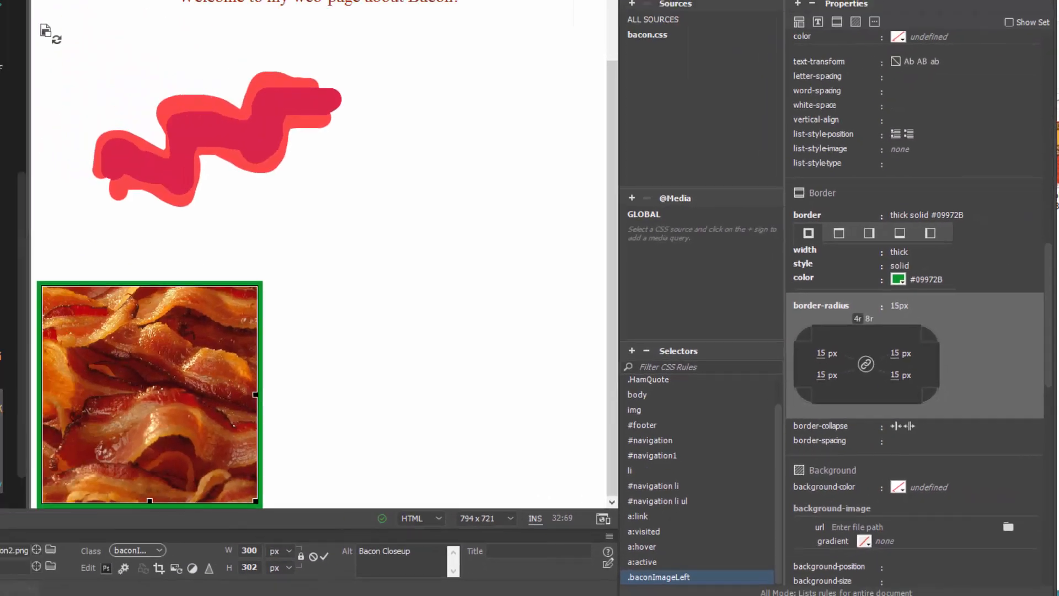
Step: Switch the About page from Design to Live view and bring the bacon photo into sight
{"action": "left_click", "coordinate": [573, 31]}
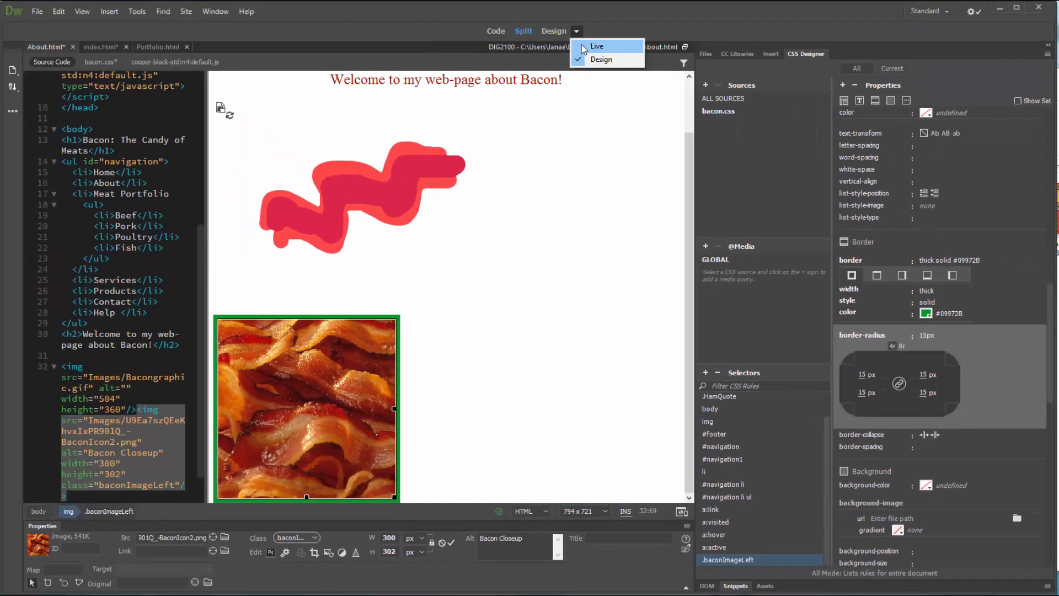
{"action": "left_click", "coordinate": [582, 46]}
{"action": "scroll", "coordinate": [528, 281], "scroll_direction": "down", "scroll_amount": 2}
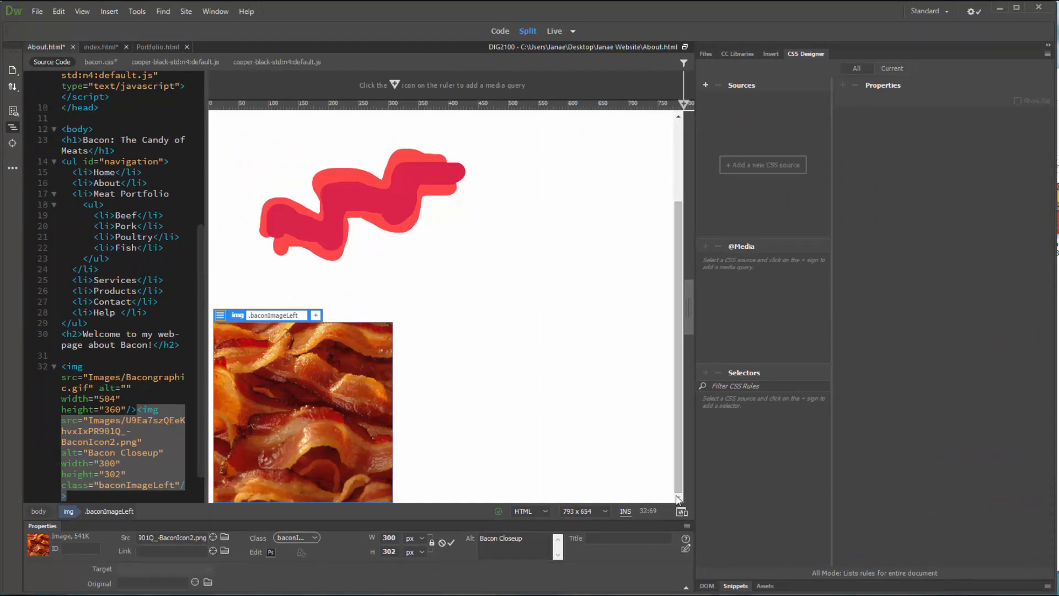
Step: Preview the About page in Google Chrome, saving About.html and the modified files it depends on
{"action": "left_click", "coordinate": [682, 511]}
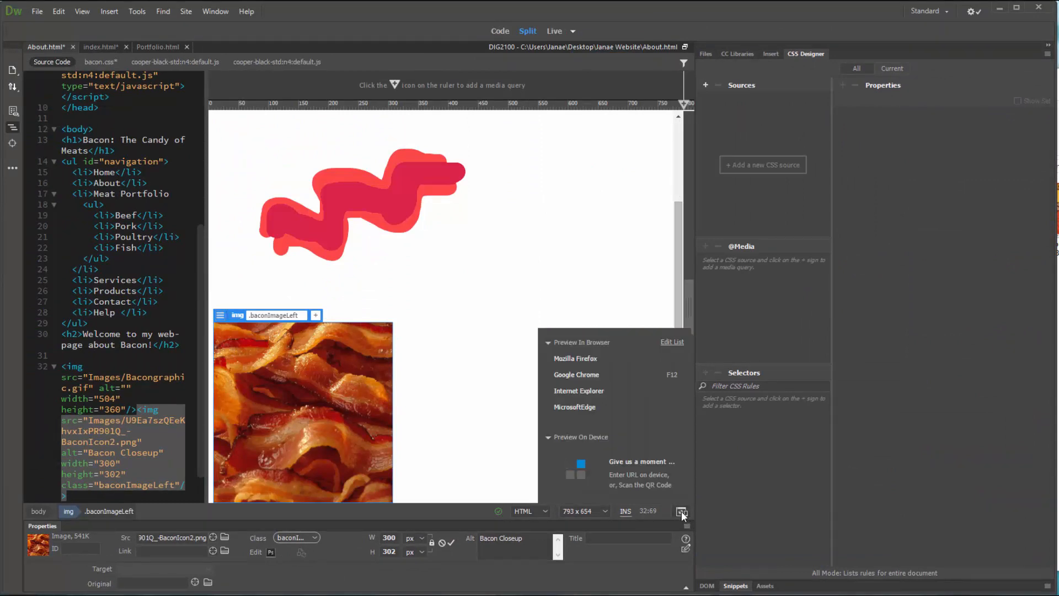
{"action": "left_click", "coordinate": [620, 365]}
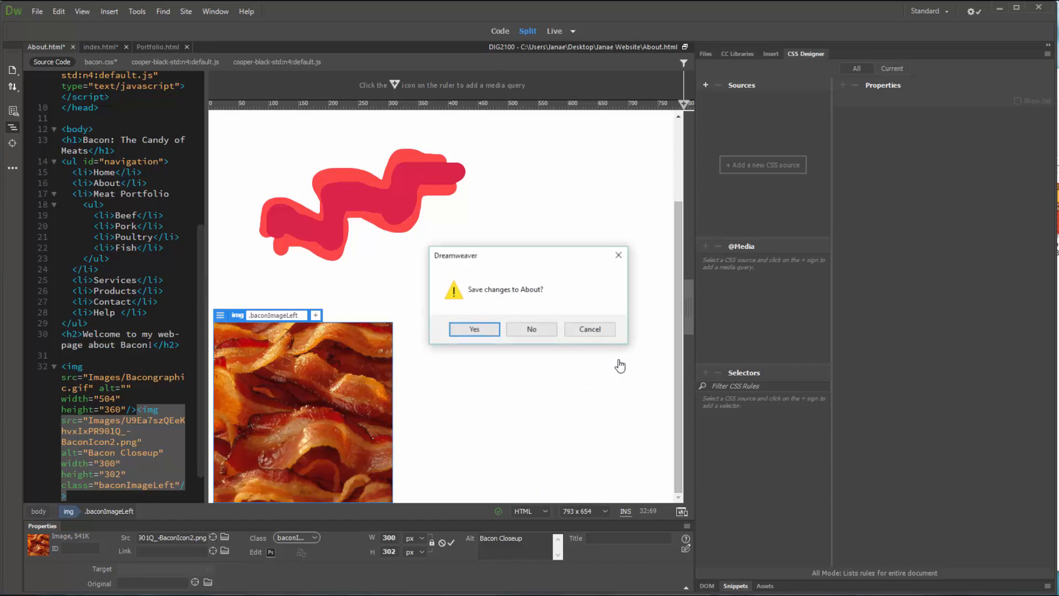
{"action": "left_click", "coordinate": [483, 330]}
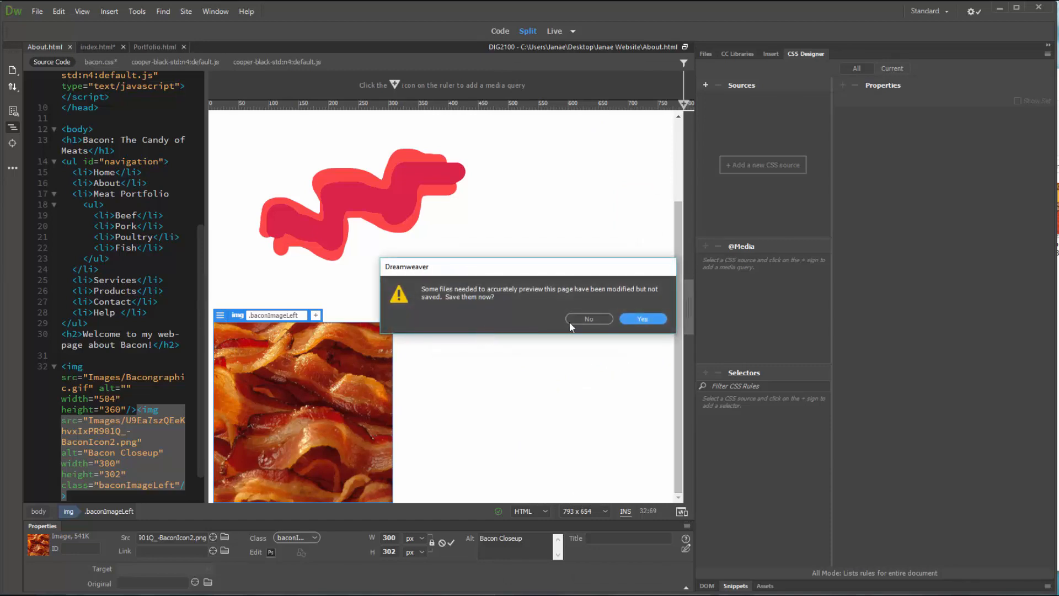
{"action": "left_click", "coordinate": [634, 317]}
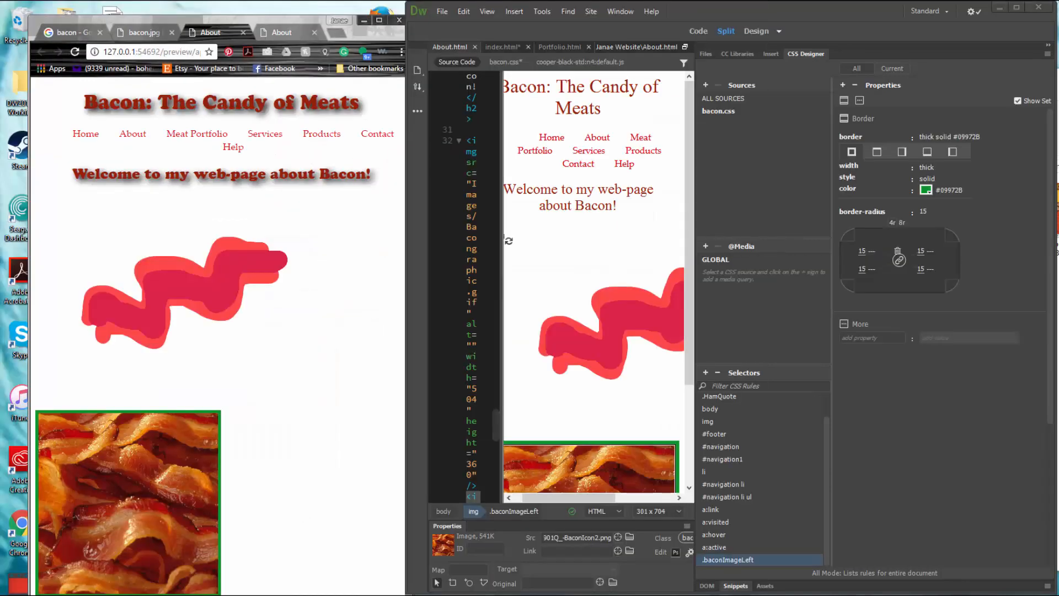
Step: Add the px unit to the border-radius shorthand of .baconImageLeft, making it 15px, and check the photo's corners
{"action": "left_click", "coordinate": [924, 212]}
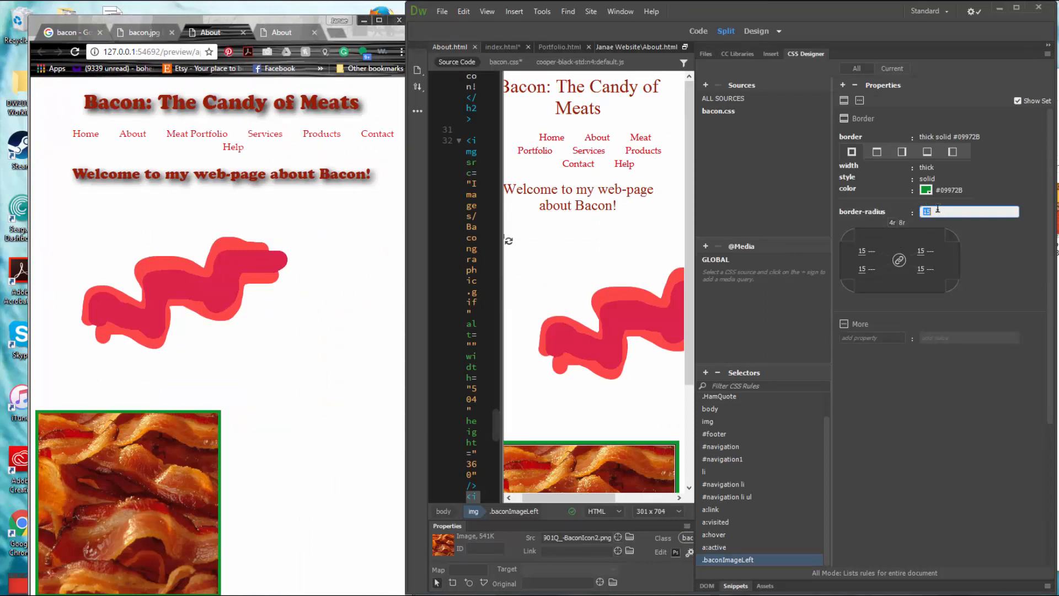
{"action": "type", "text": "px"}
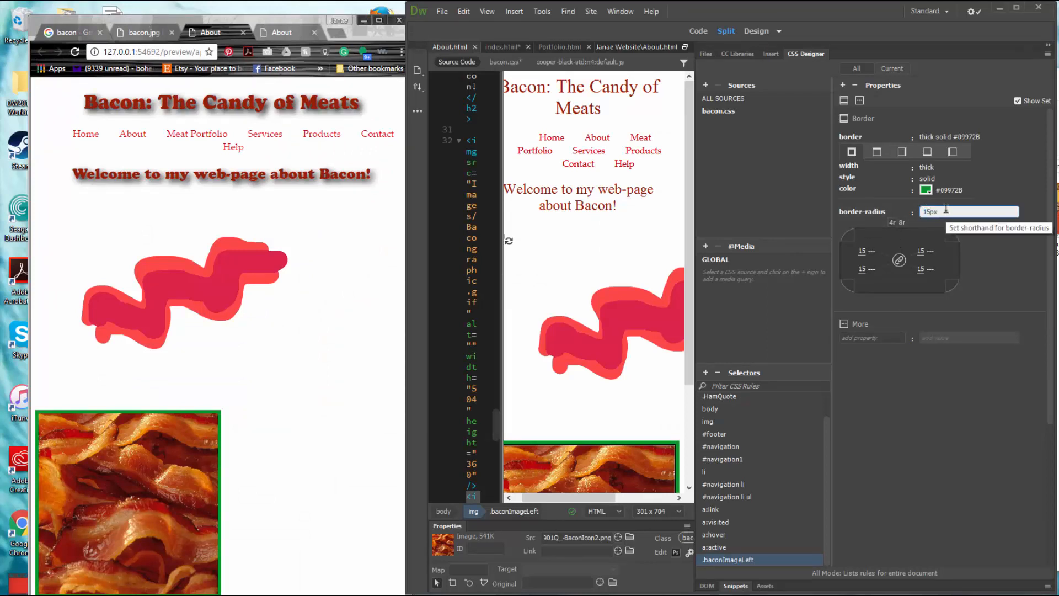
{"action": "key", "text": "Return"}
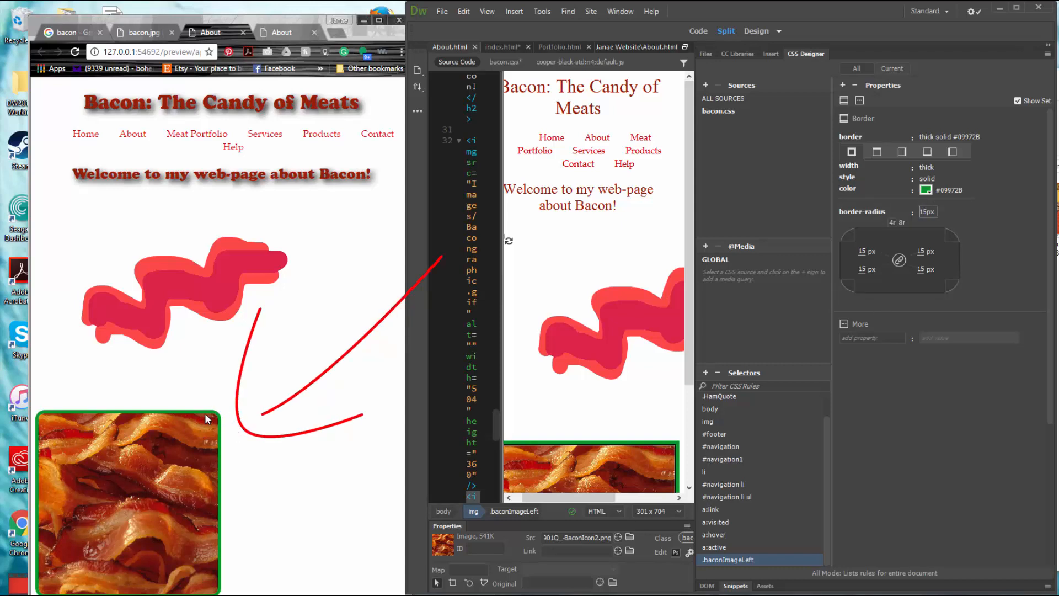
{"action": "scroll", "coordinate": [631, 442], "scroll_direction": "down", "scroll_amount": 5}
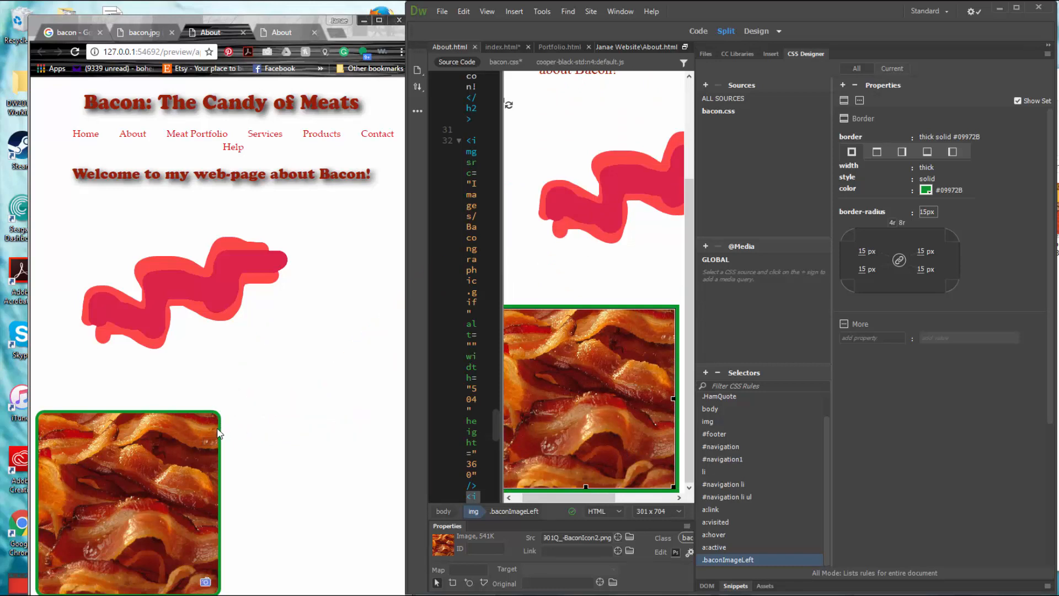
Step: Set the border-radius of the .baconImageLeft rule to 50px
{"action": "left_click", "coordinate": [927, 211]}
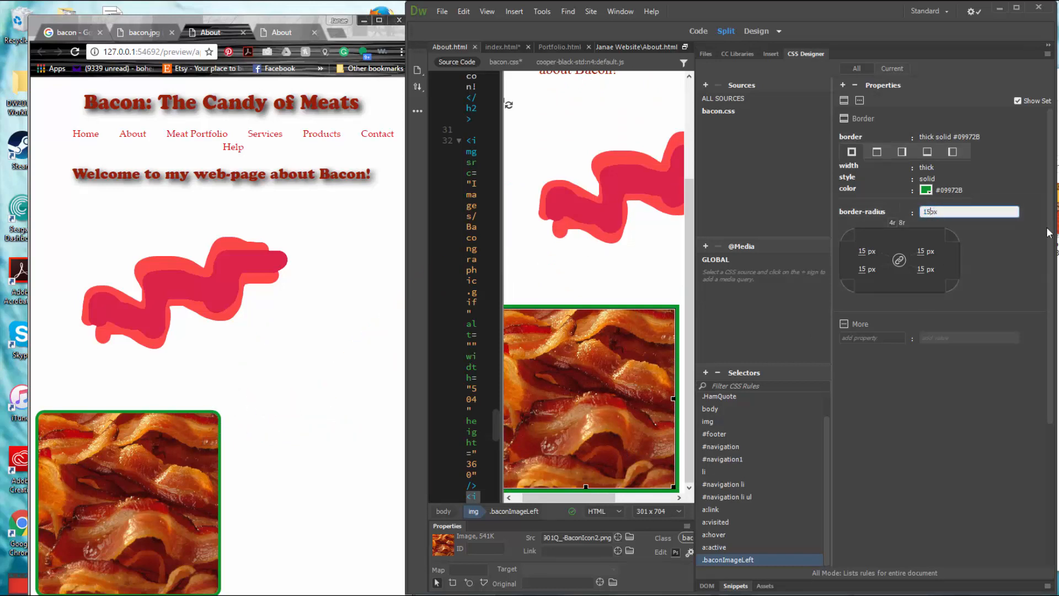
{"action": "key", "text": "BackSpace"}
{"action": "key", "text": "BackSpace"}
{"action": "type", "text": "50"}
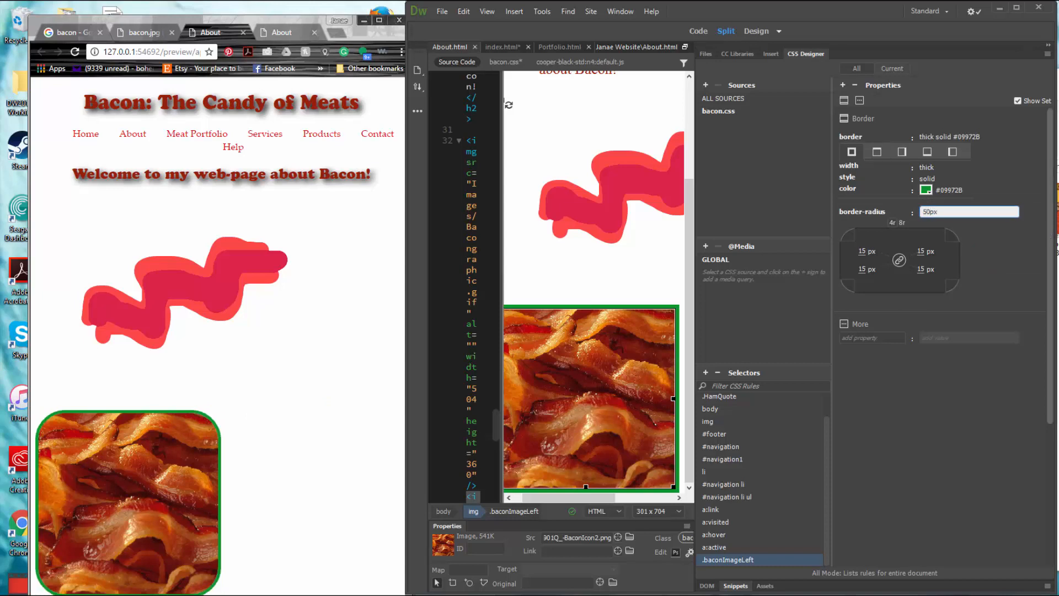
{"action": "key", "text": "Return"}
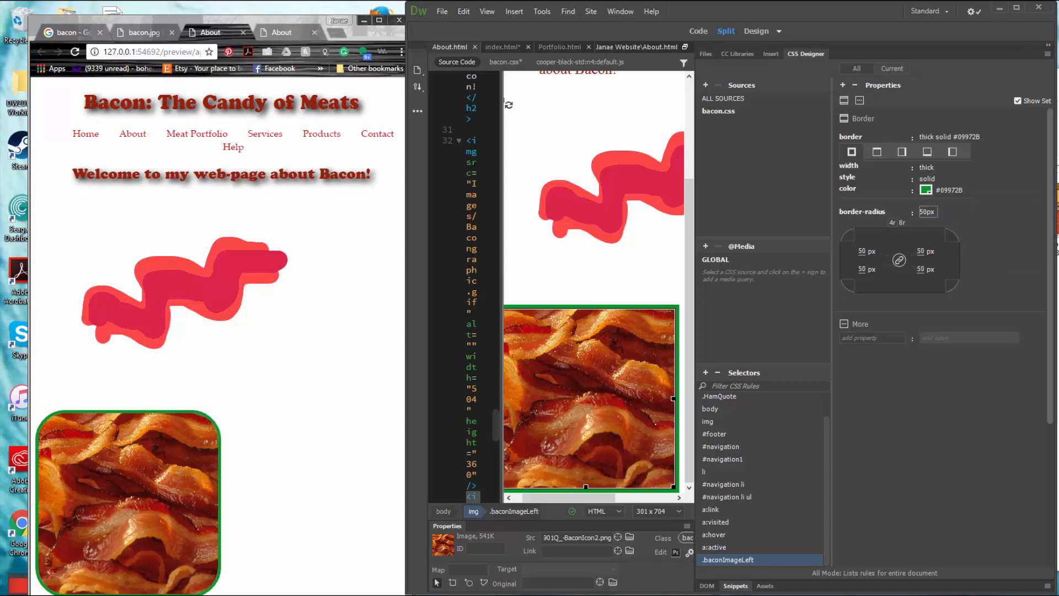
Step: Set the border-radius of the .baconImageLeft rule to 100px
{"action": "left_click", "coordinate": [921, 217]}
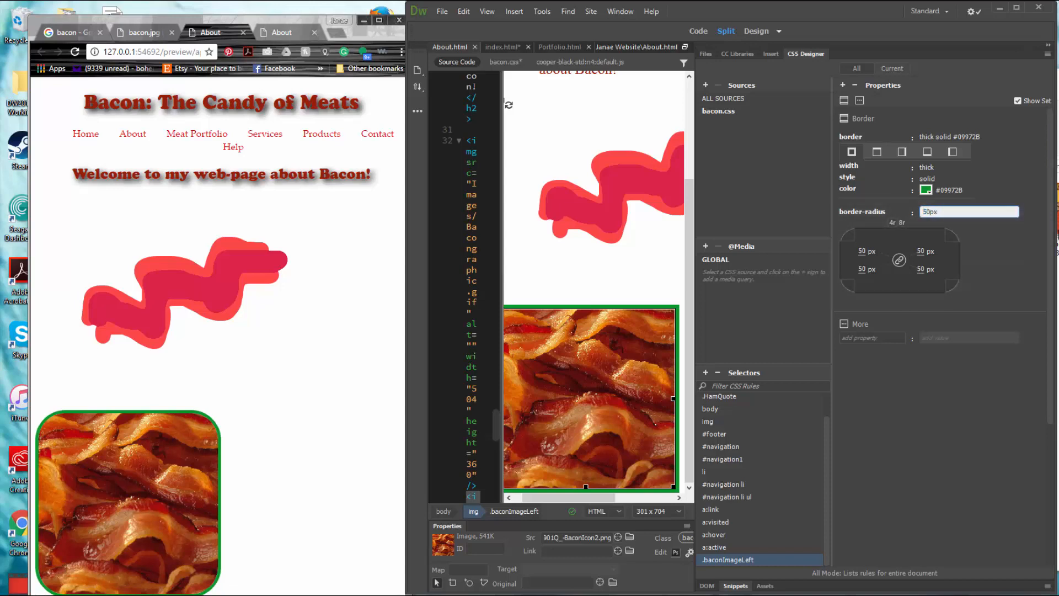
{"action": "key", "text": "BackSpace"}
{"action": "key", "text": "BackSpace"}
{"action": "type", "text": "100"}
{"action": "key", "text": "Return"}
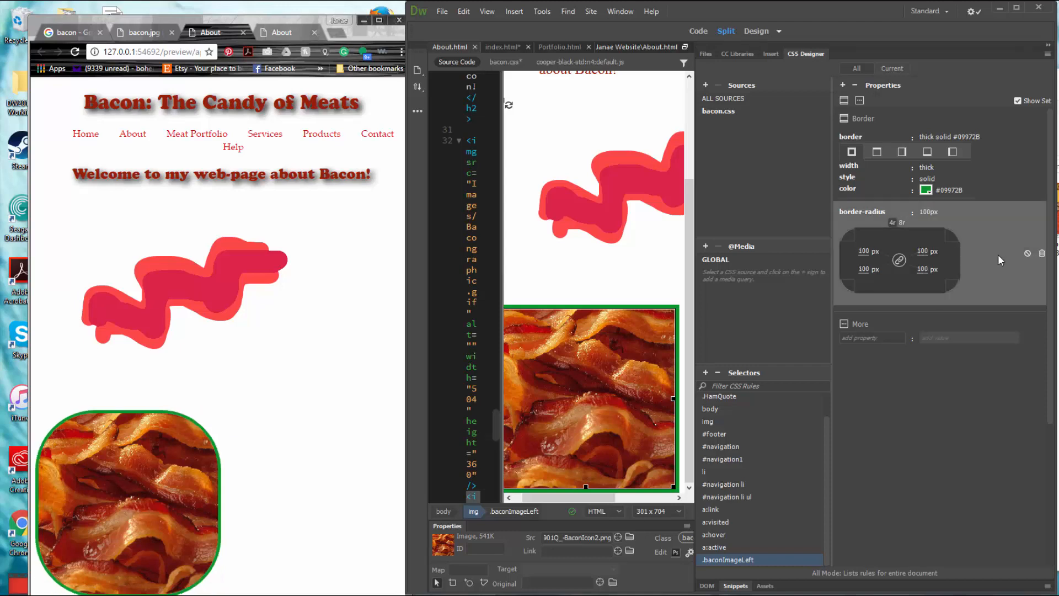
Step: Set the border-radius of the .baconImageLeft rule to 200px
{"action": "left_click", "coordinate": [933, 212]}
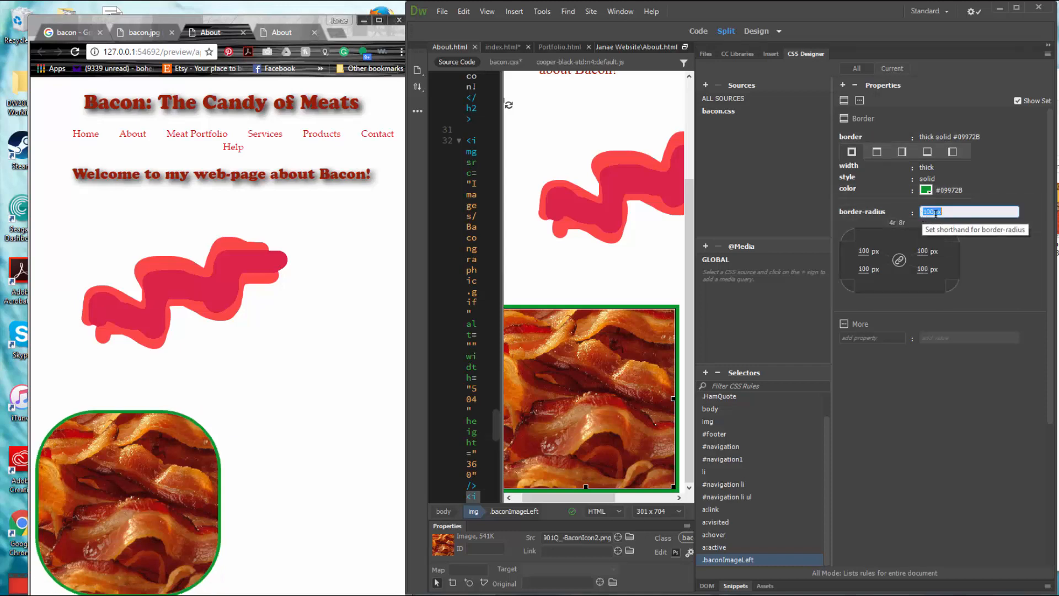
{"action": "left_click", "coordinate": [935, 213]}
{"action": "key", "text": "BackSpace"}
{"action": "key", "text": "BackSpace"}
{"action": "key", "text": "BackSpace"}
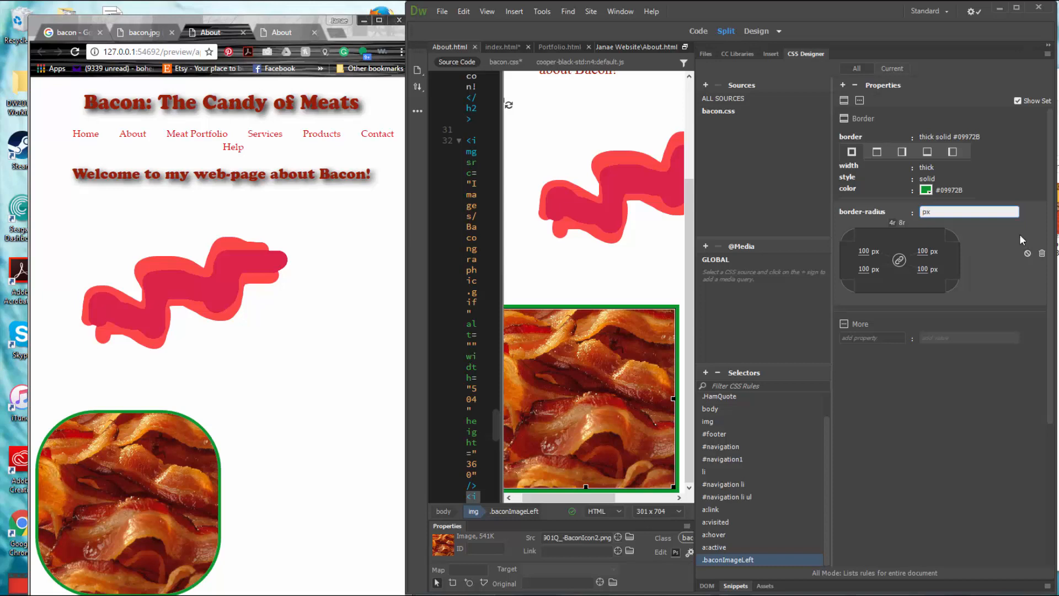
{"action": "type", "text": "200"}
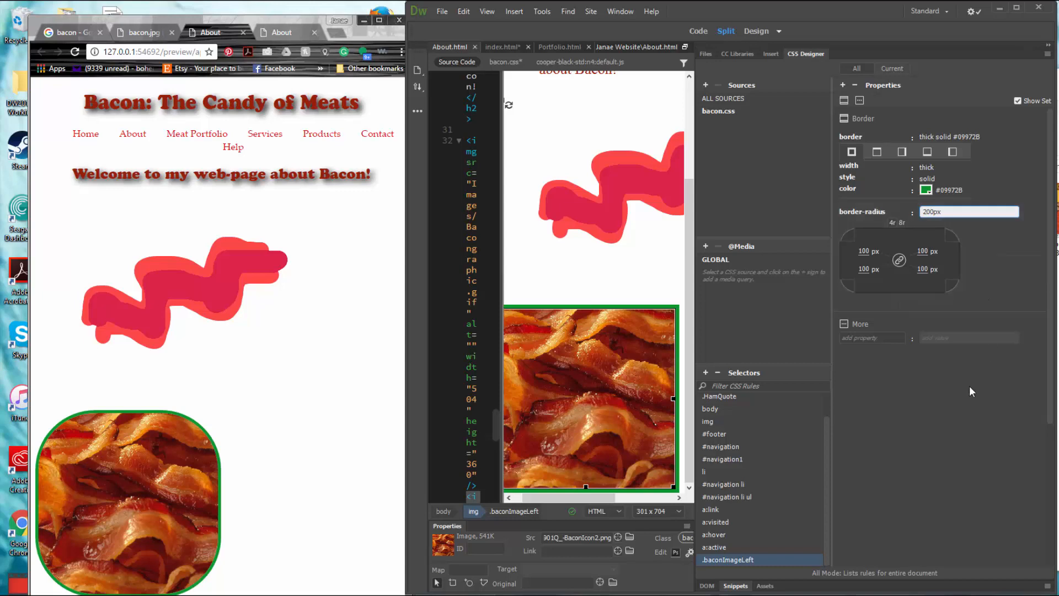
{"action": "key", "text": "Return"}
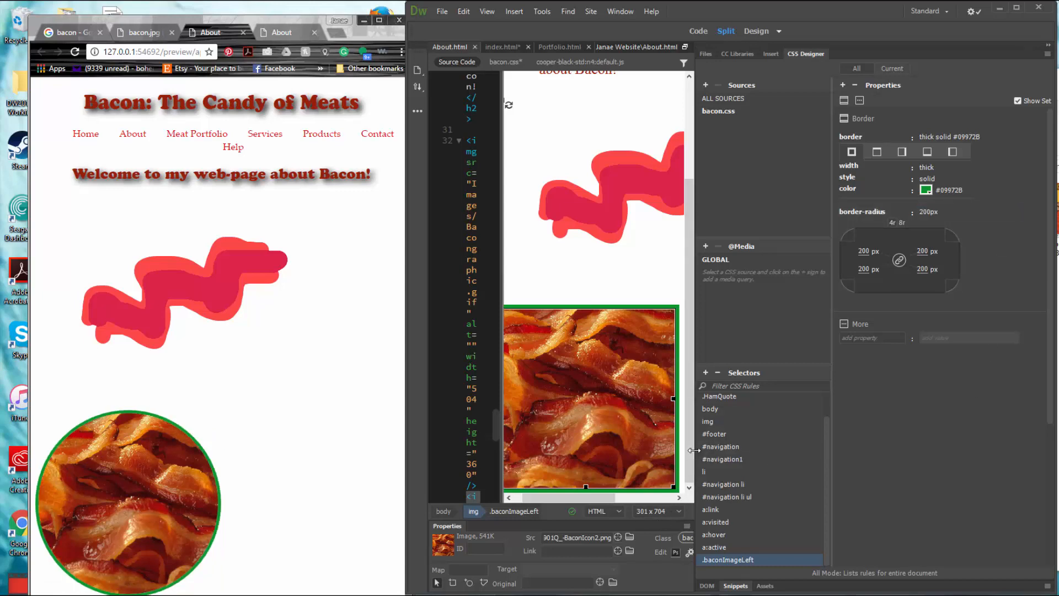
Step: Widen the document area to view the photo and show all available CSS properties instead of only the set ones
{"action": "left_click_drag", "start_coordinate": [695, 455], "coordinate": [845, 468]}
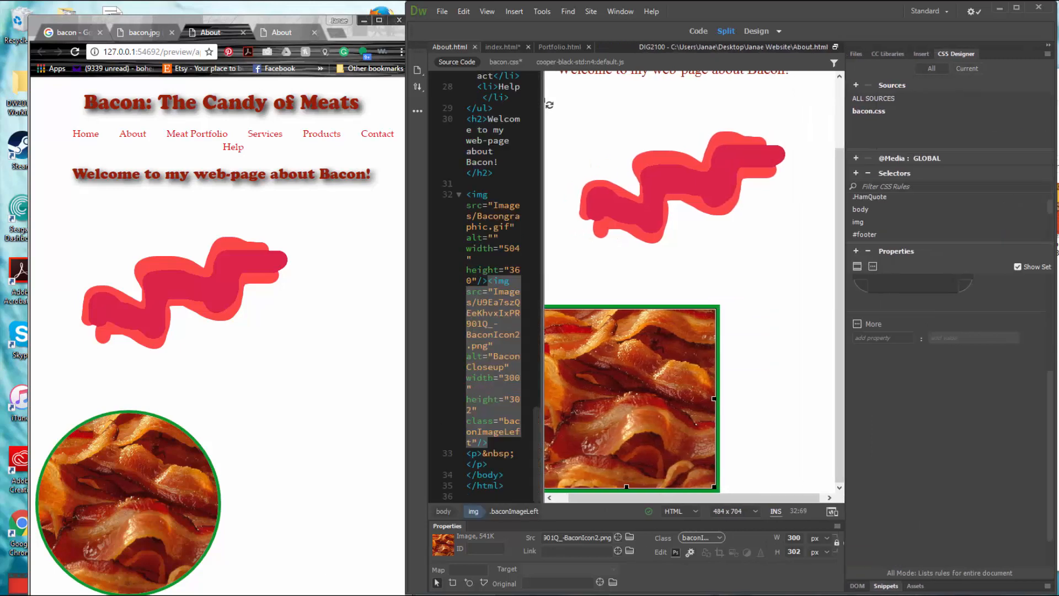
{"action": "left_click", "coordinate": [164, 508]}
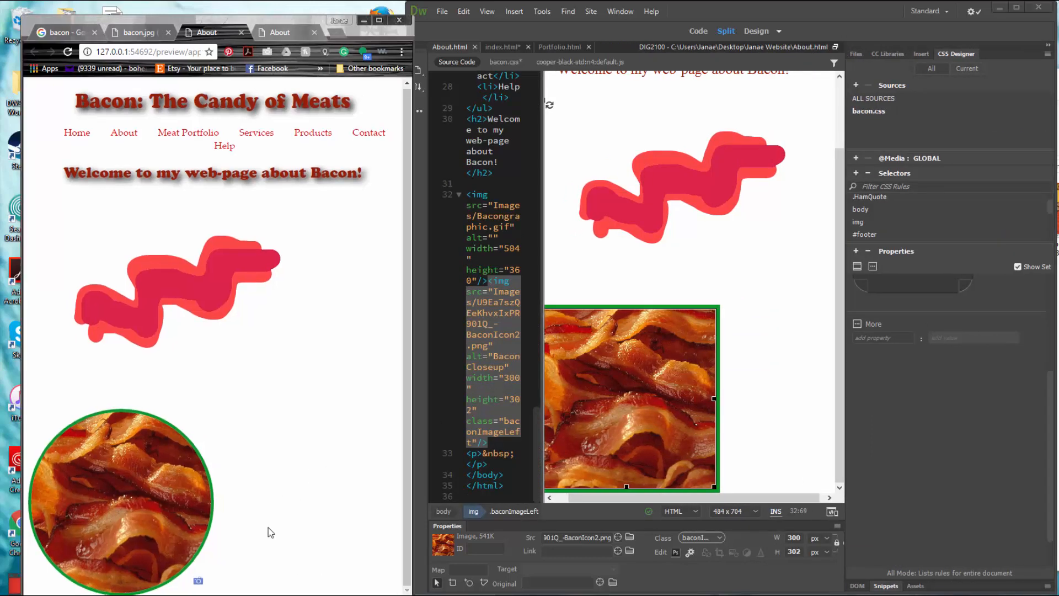
{"action": "left_click_drag", "start_coordinate": [665, 497], "coordinate": [580, 498]}
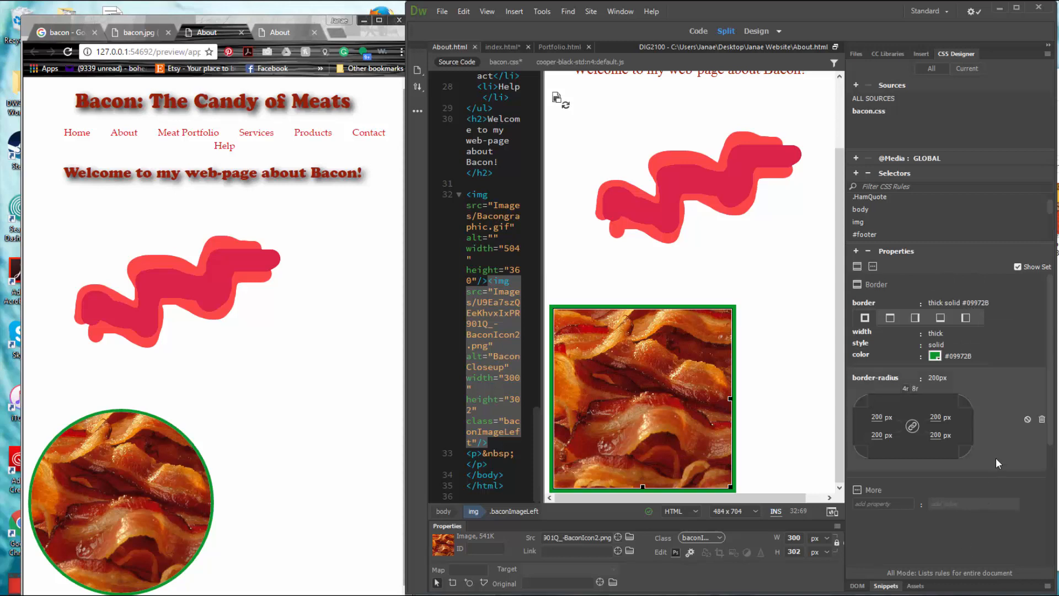
{"action": "left_click", "coordinate": [1018, 267]}
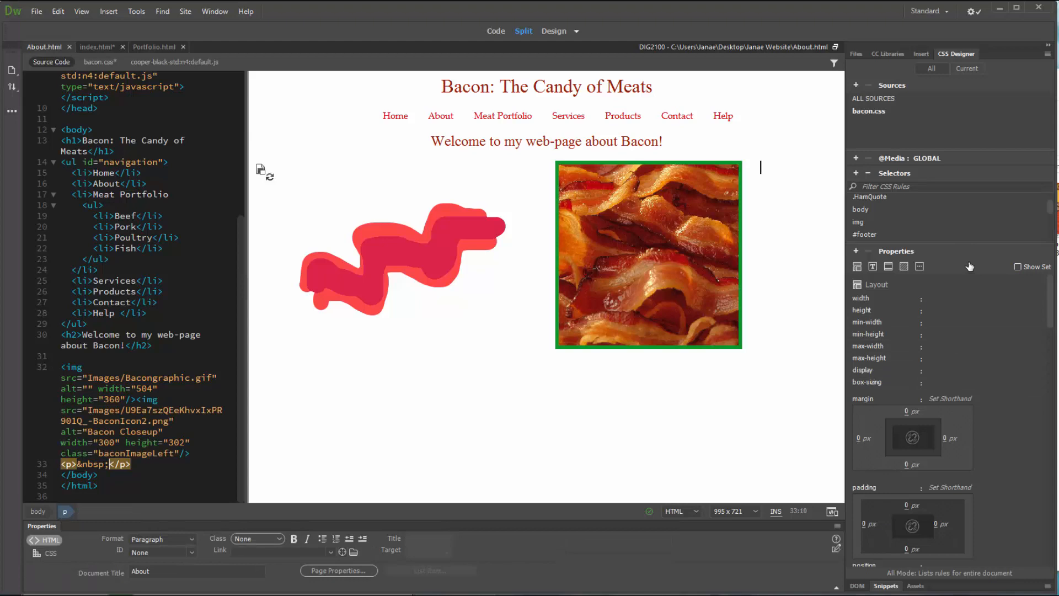
Step: Set the background colour of the .baconImageLeft rule to #F4A6A7
{"action": "scroll", "coordinate": [984, 287], "scroll_direction": "down", "scroll_amount": 16}
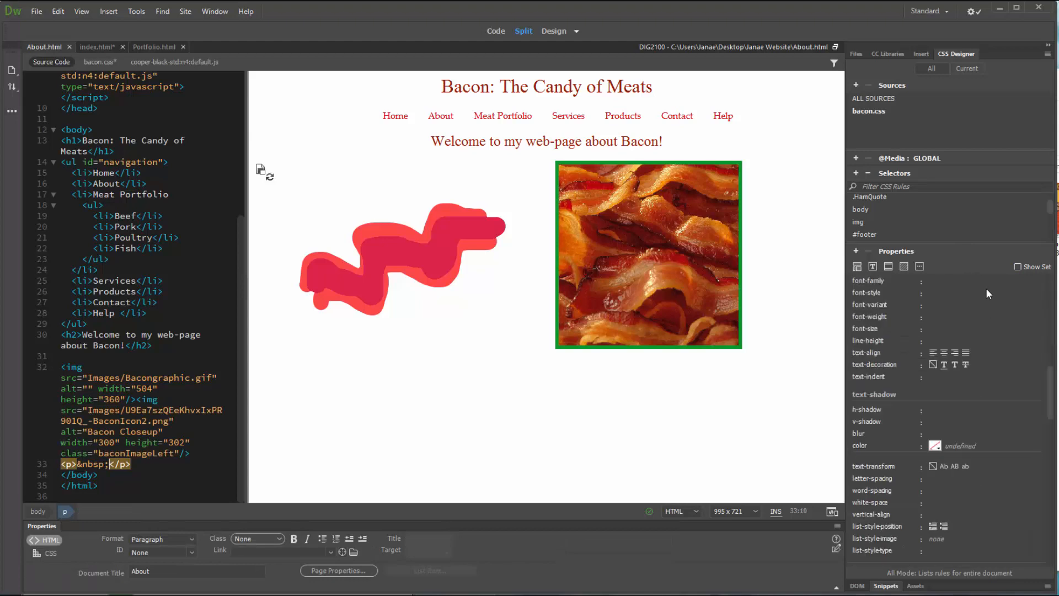
{"action": "left_click", "coordinate": [935, 300]}
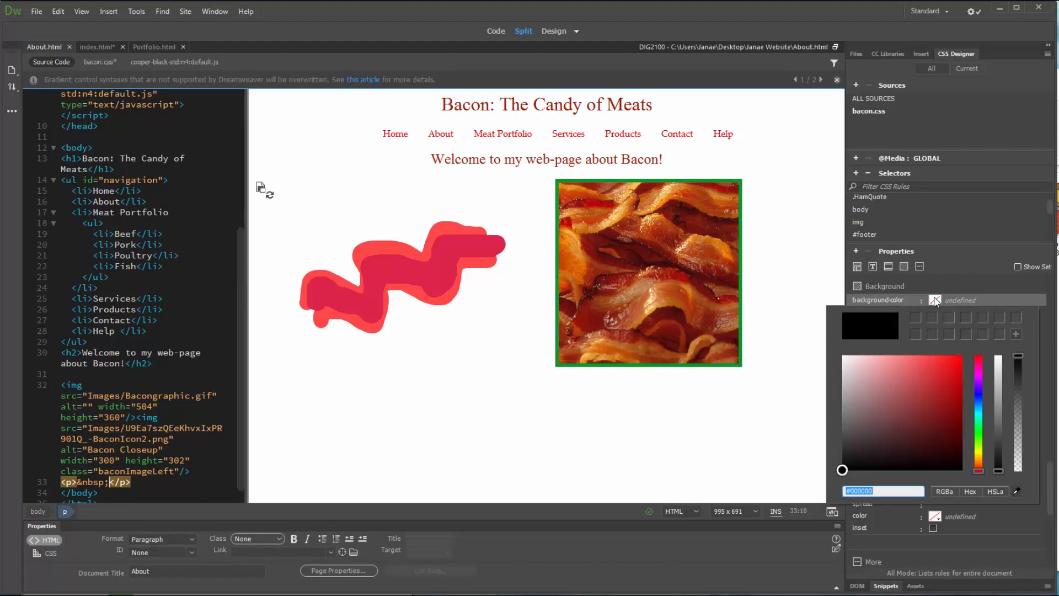
{"action": "left_click", "coordinate": [935, 362]}
{"action": "left_click_drag", "start_coordinate": [900, 362], "coordinate": [880, 359]}
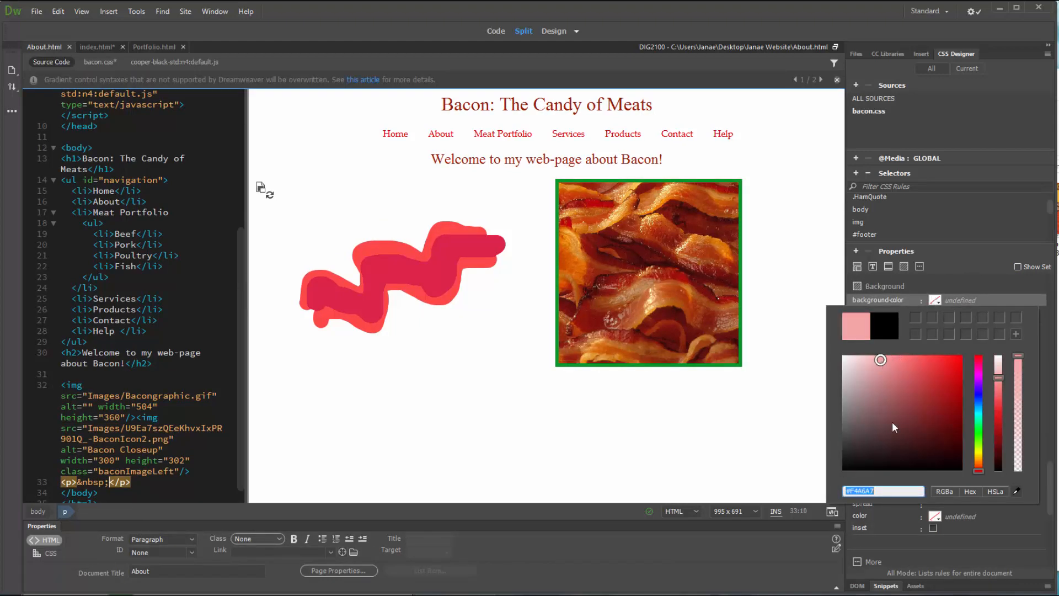
{"action": "left_click", "coordinate": [983, 225]}
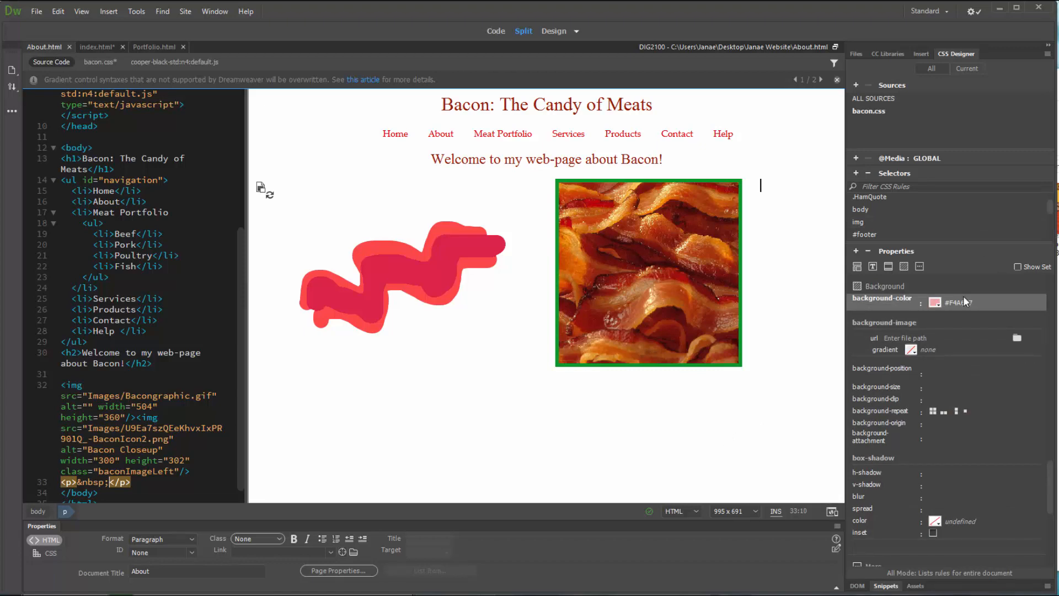
{"action": "scroll", "coordinate": [940, 525], "scroll_direction": "down", "scroll_amount": 5}
{"action": "scroll", "coordinate": [941, 527], "scroll_direction": "up", "scroll_amount": 5}
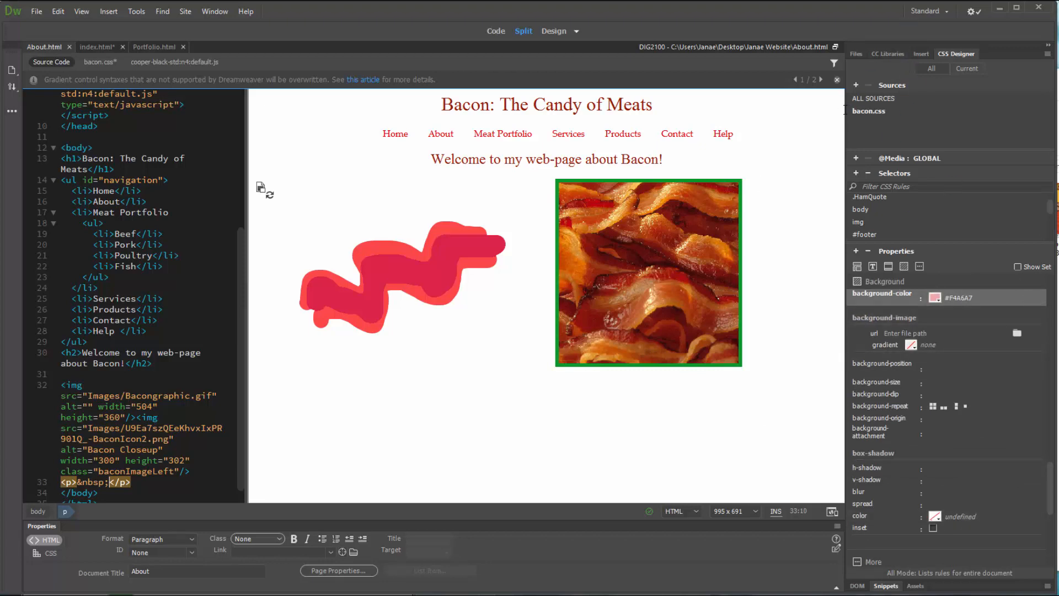
Step: Widen the CSS Designer area and remove the background colour from the .baconImageLeft rule
{"action": "left_click_drag", "start_coordinate": [844, 113], "coordinate": [688, 113]}
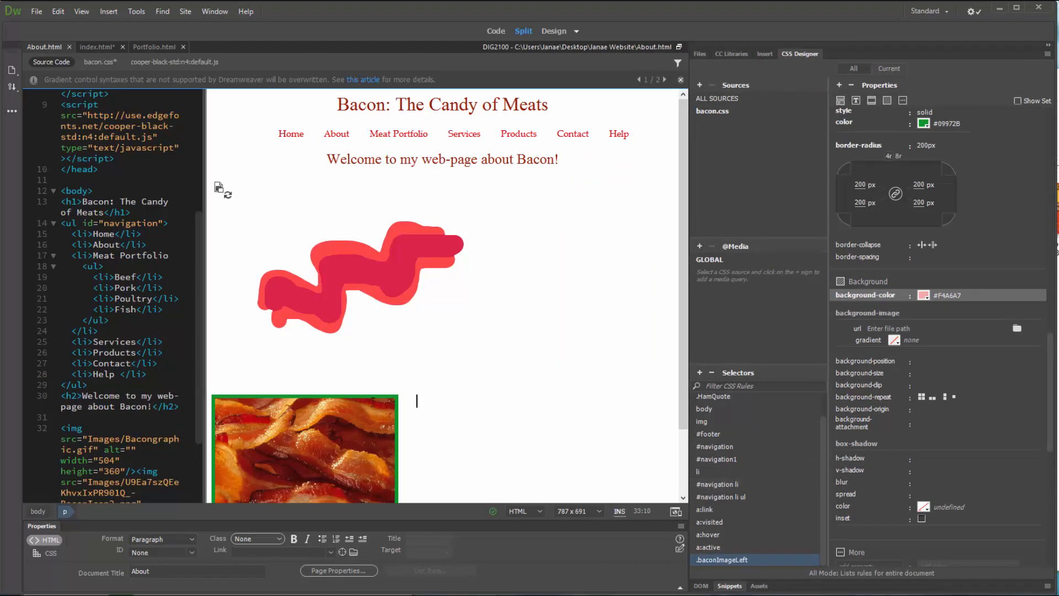
{"action": "scroll", "coordinate": [291, 389], "scroll_direction": "down", "scroll_amount": 3}
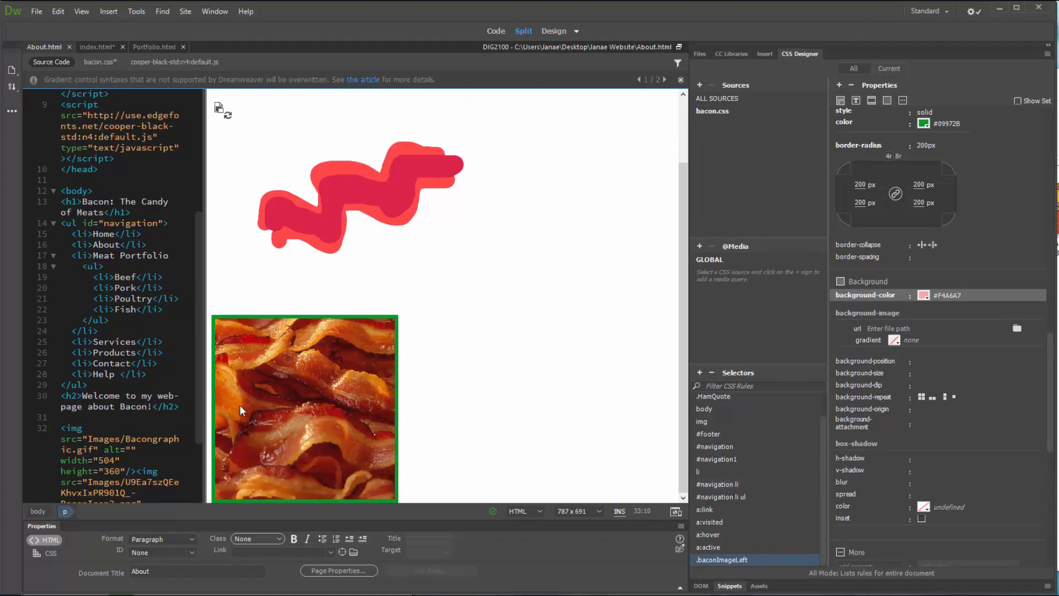
{"action": "left_click", "coordinate": [1042, 296]}
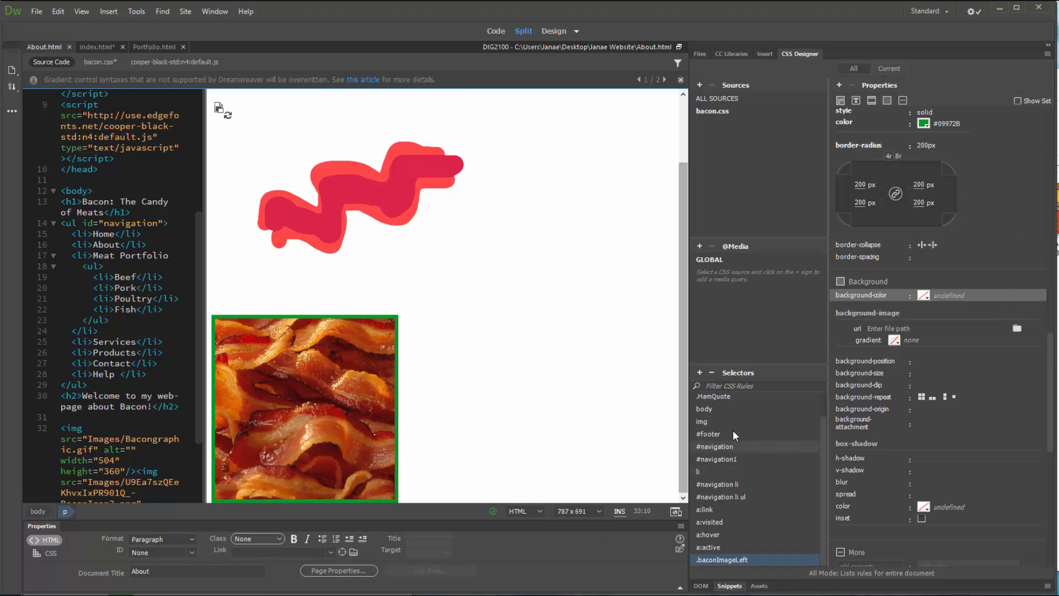
Step: Set the background colour of the body rule to the light pink #F3C8C9
{"action": "left_click", "coordinate": [723, 407]}
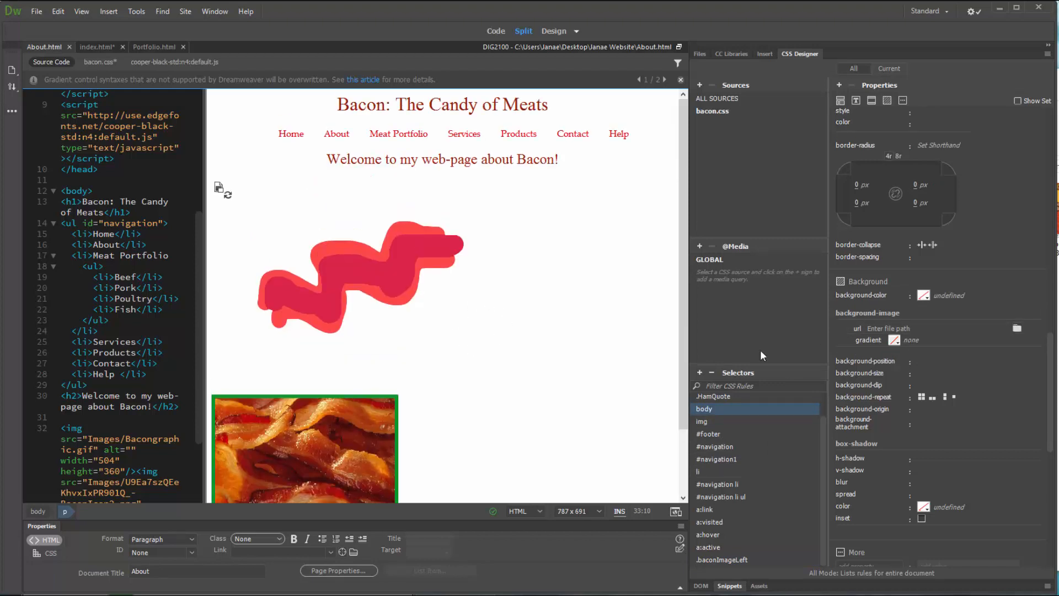
{"action": "scroll", "coordinate": [486, 399], "scroll_direction": "down", "scroll_amount": 3}
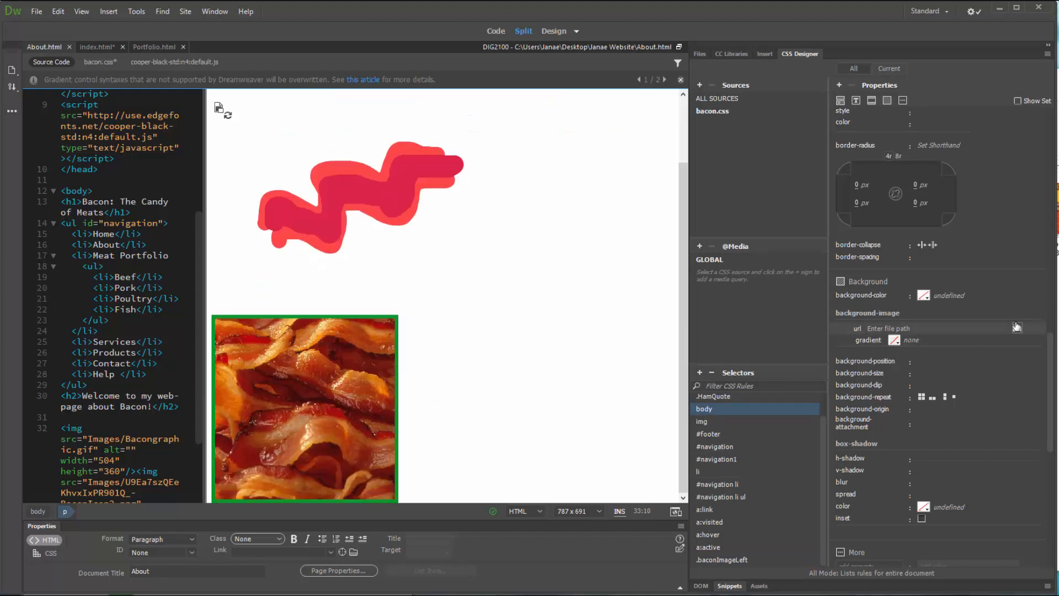
{"action": "left_click", "coordinate": [925, 296]}
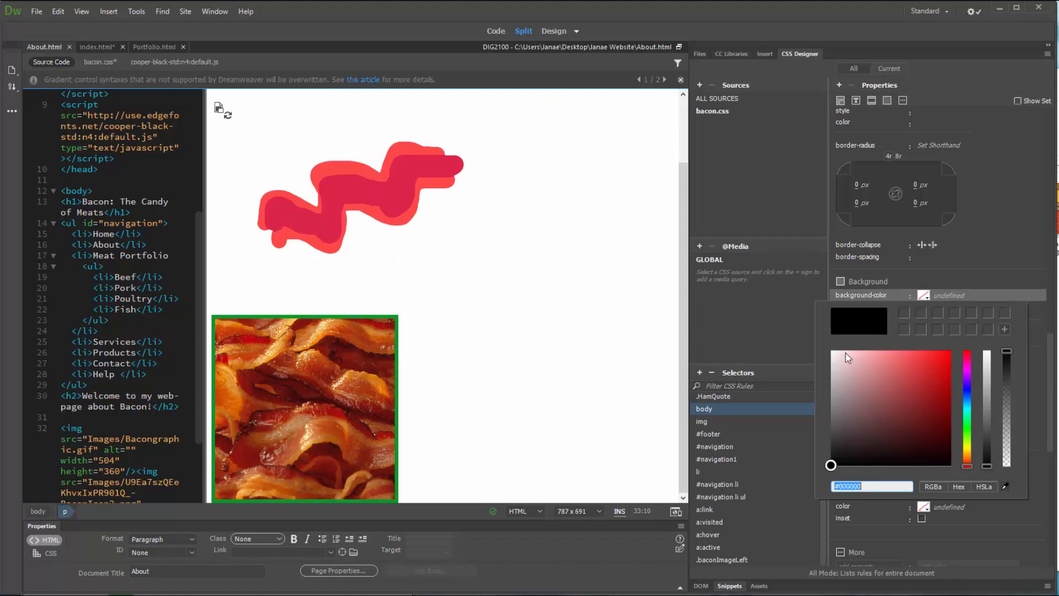
{"action": "left_click", "coordinate": [864, 356]}
{"action": "left_click", "coordinate": [852, 355]}
{"action": "left_click", "coordinate": [581, 330]}
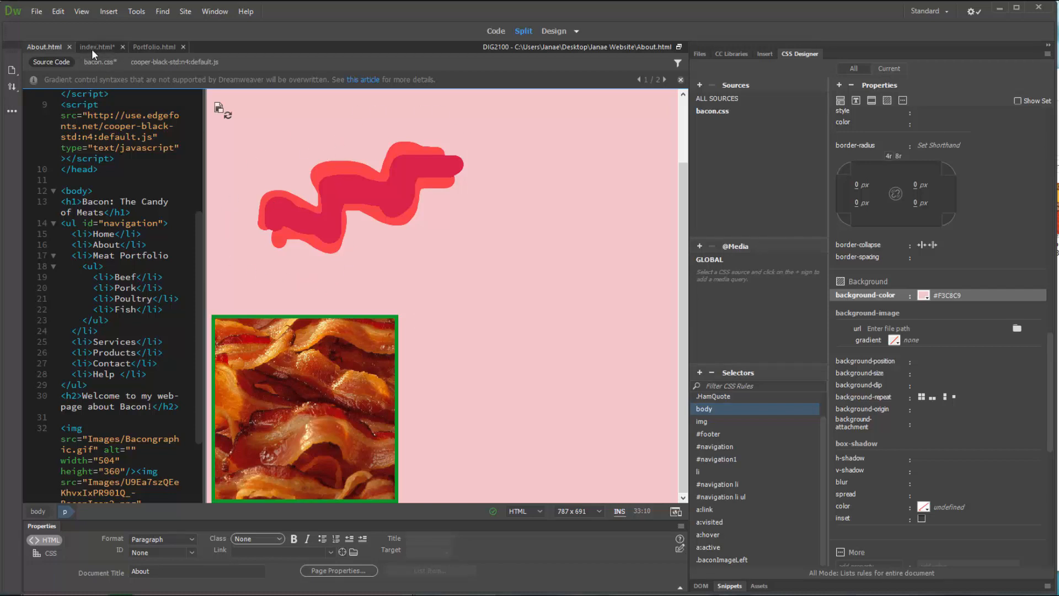
Step: Remove the background colour from the body rule
{"action": "left_click", "coordinate": [925, 295]}
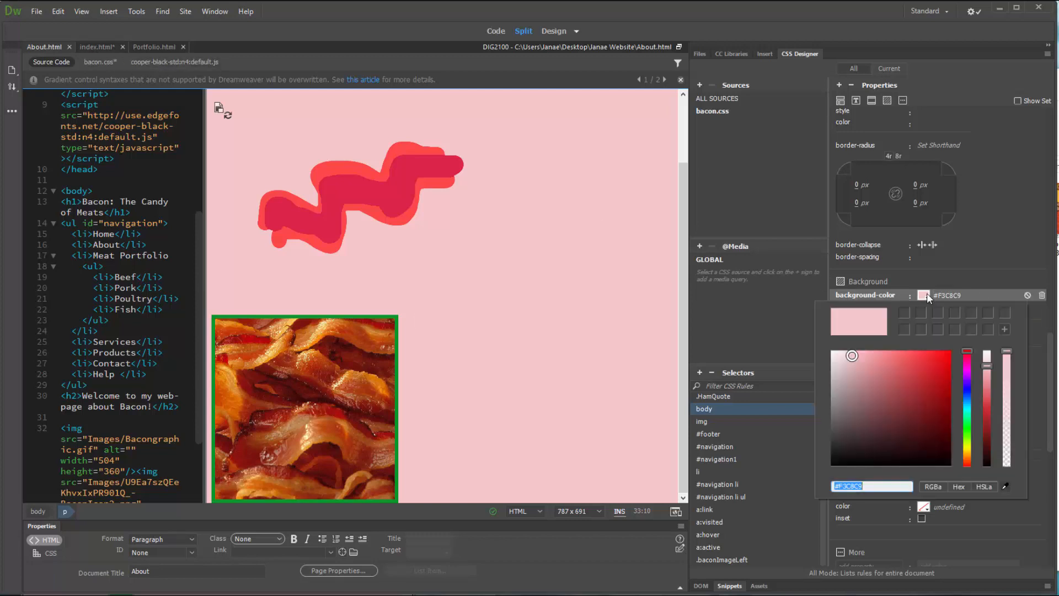
{"action": "left_click", "coordinate": [1026, 275]}
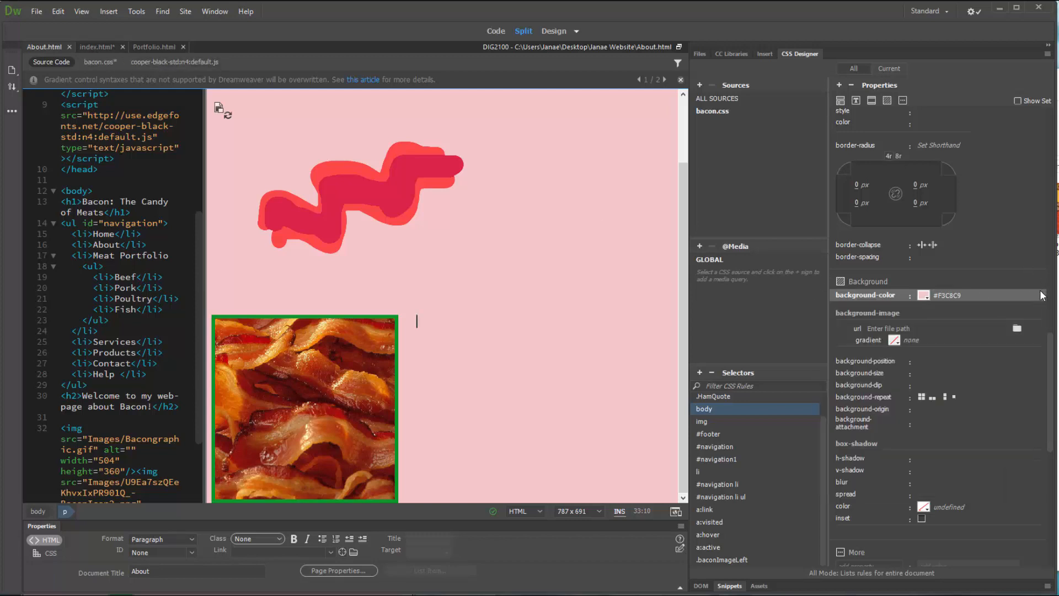
{"action": "left_click", "coordinate": [1040, 296]}
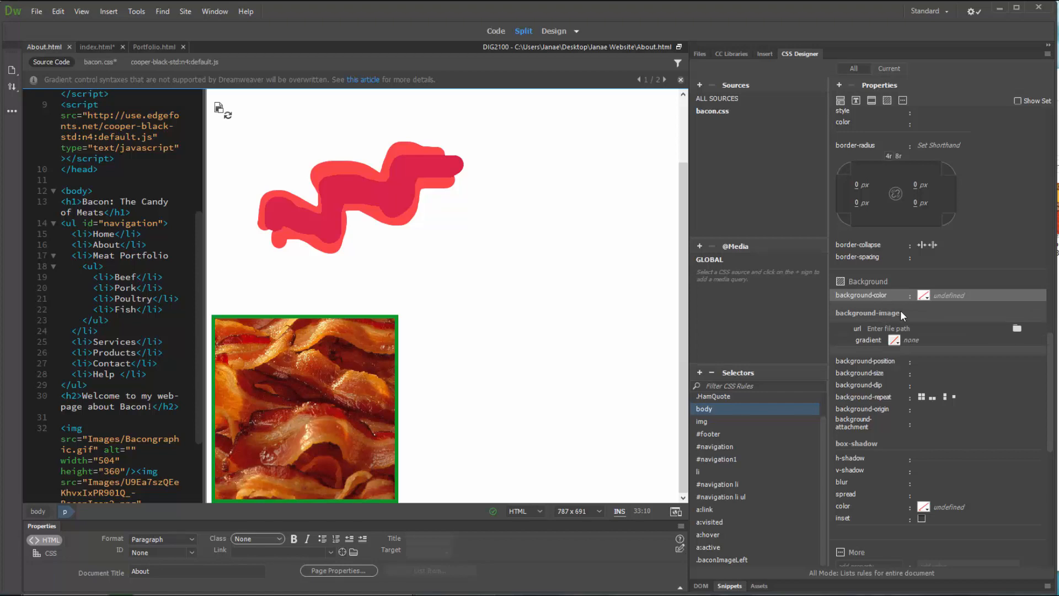
Step: Set the body rule's background image to bacon-egg-dribbble from the site's Images folder
{"action": "left_click", "coordinate": [1018, 328]}
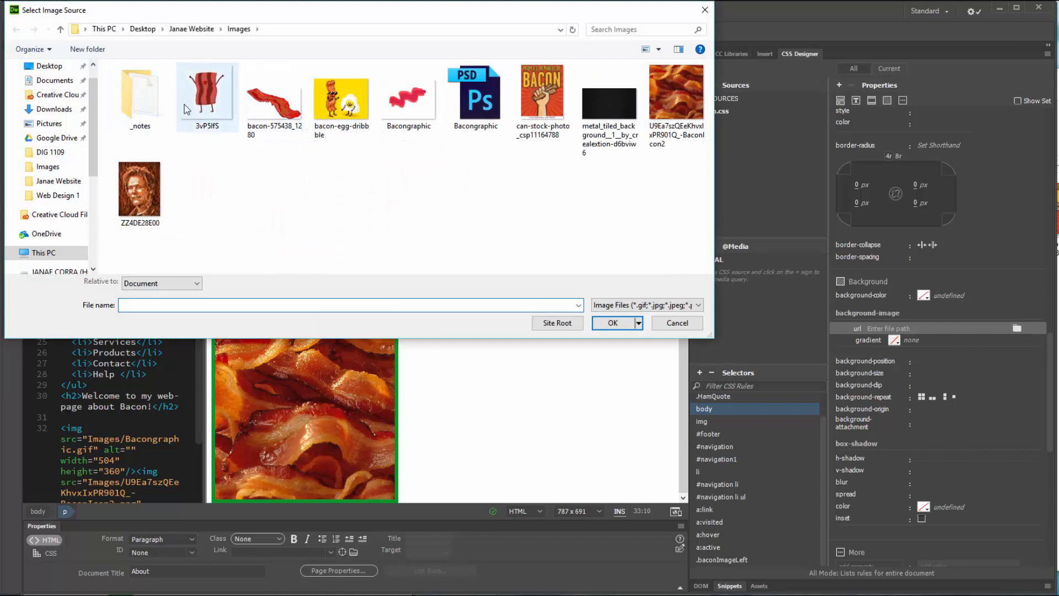
{"action": "left_click", "coordinate": [341, 102]}
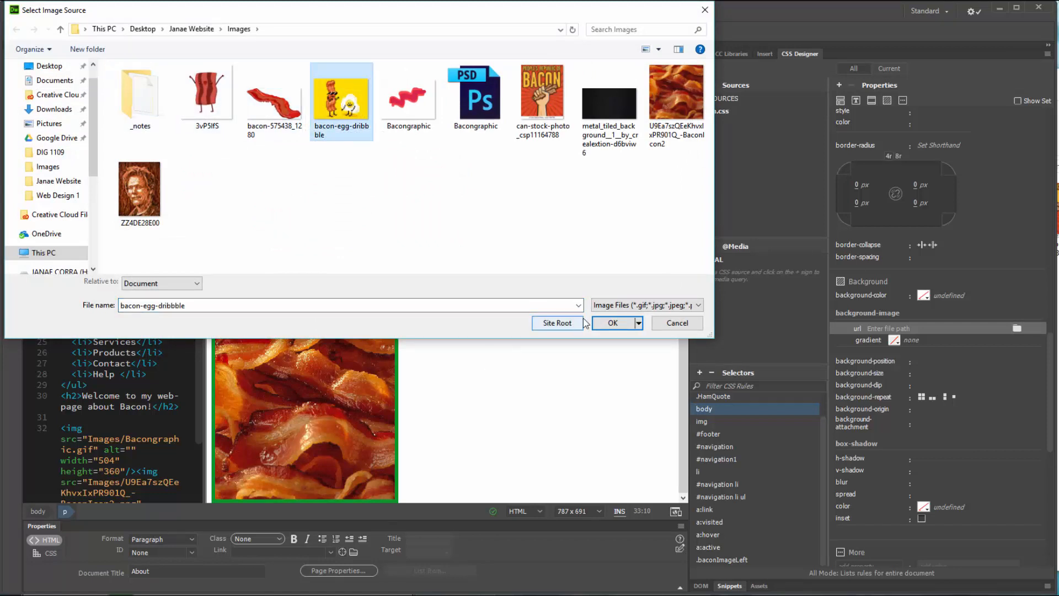
{"action": "left_click", "coordinate": [614, 323]}
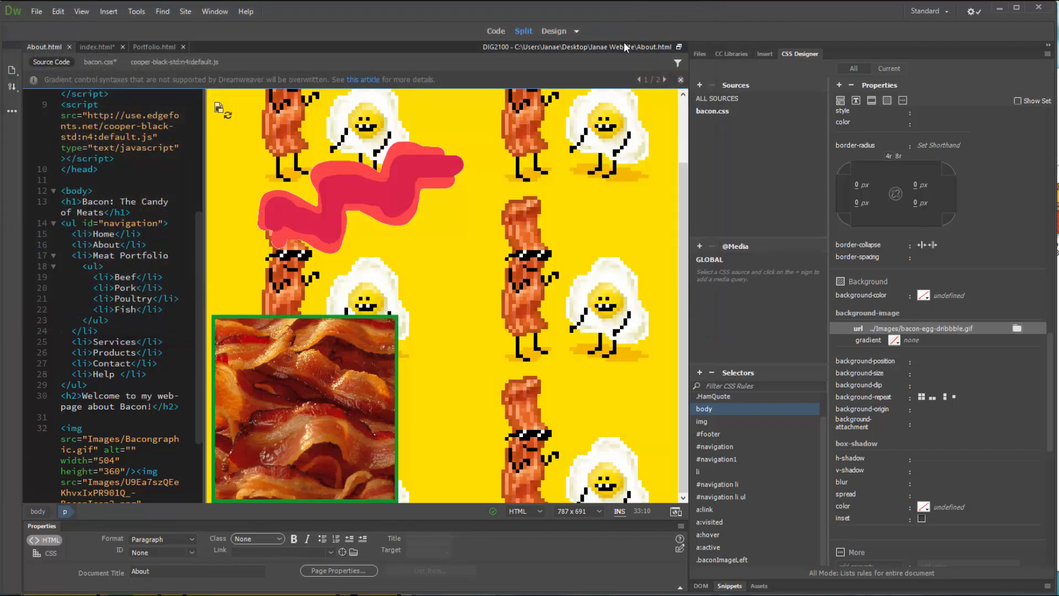
Step: Preview the About page in Live view, then return it to Design view
{"action": "left_click", "coordinate": [575, 31]}
{"action": "left_click", "coordinate": [597, 47]}
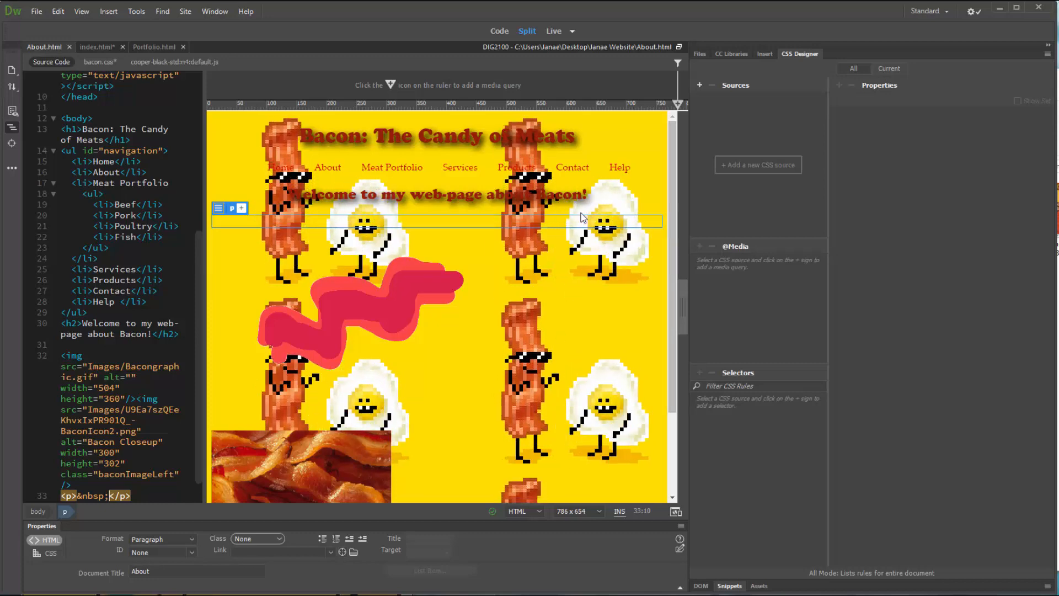
{"action": "left_click", "coordinate": [572, 32]}
{"action": "left_click", "coordinate": [592, 56]}
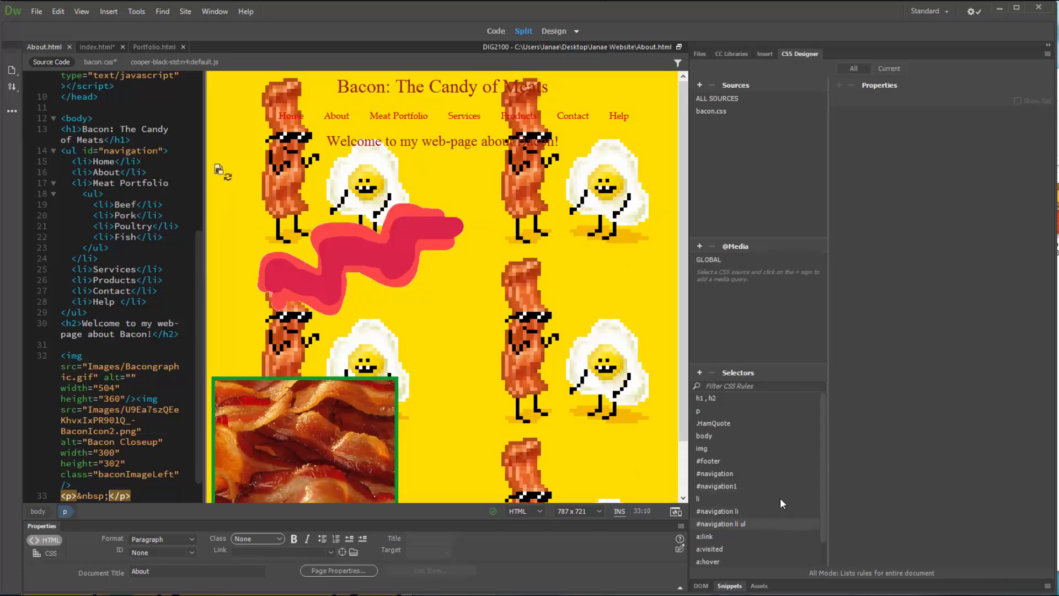
Step: Show only the body rule's set properties and replace its background image with U9Ea7szQEeKhvxIxPR901Q_-BaconIcon2
{"action": "left_click", "coordinate": [744, 435]}
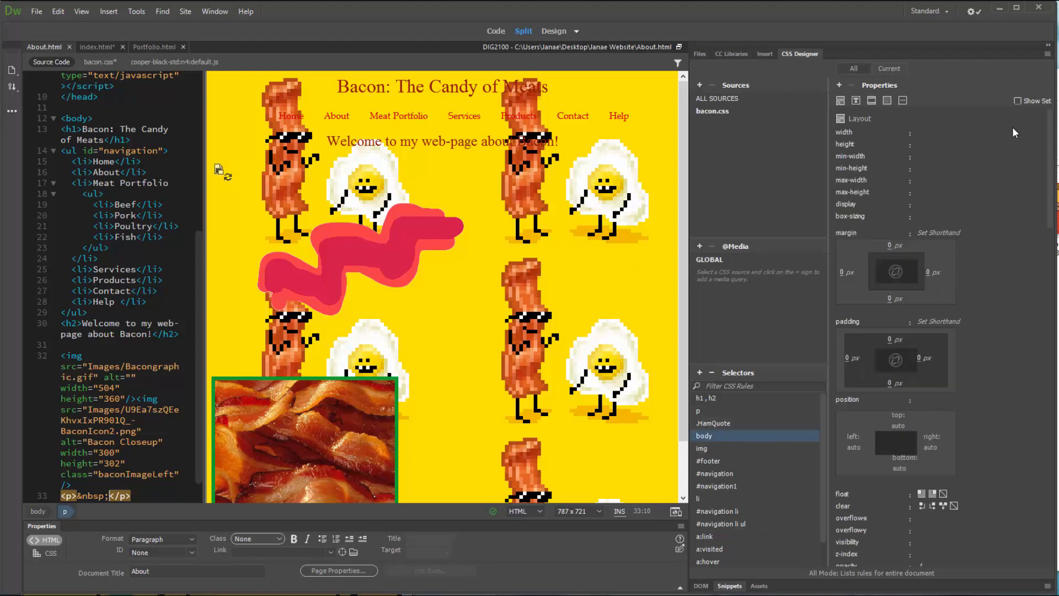
{"action": "left_click", "coordinate": [1018, 101]}
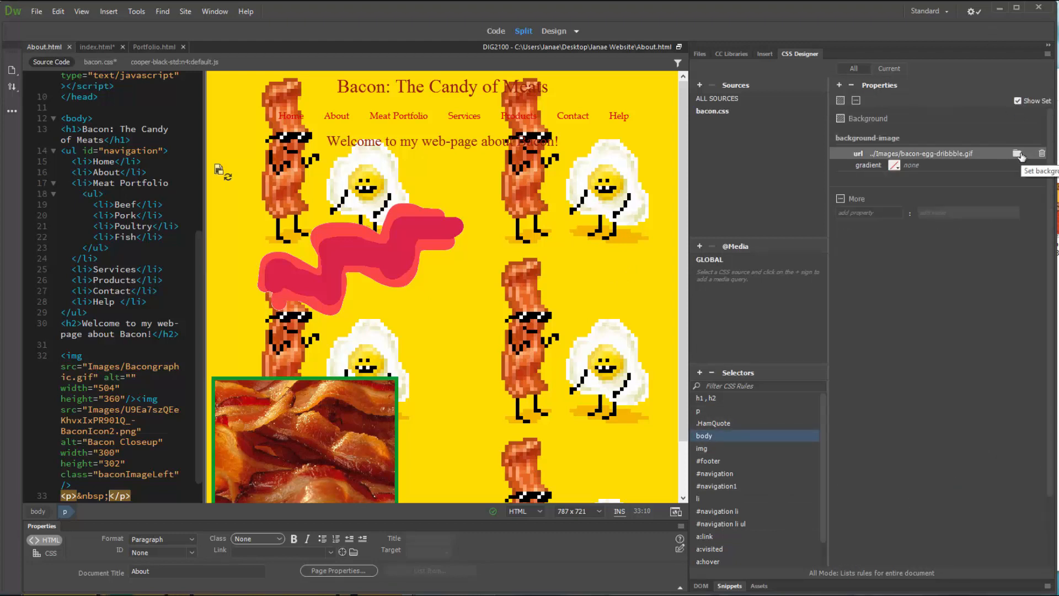
{"action": "left_click", "coordinate": [1017, 154]}
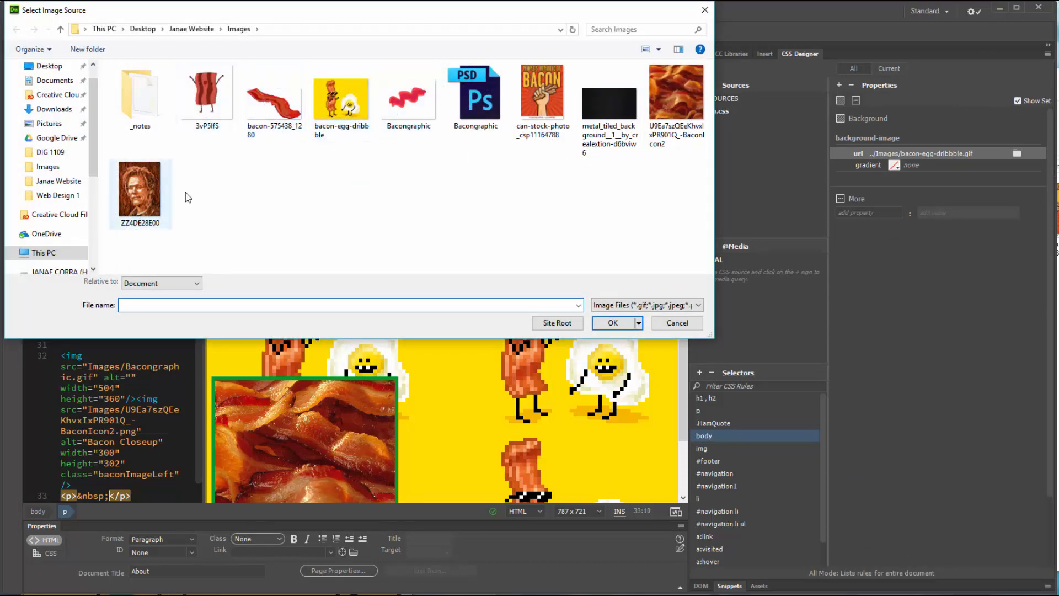
{"action": "left_click", "coordinate": [657, 88]}
{"action": "left_click", "coordinate": [619, 323]}
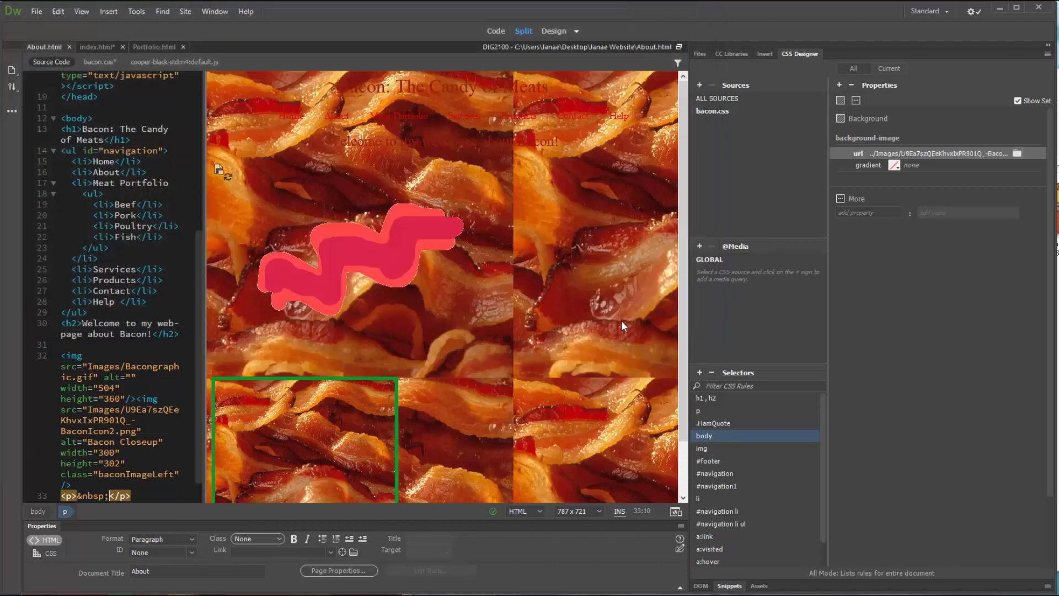
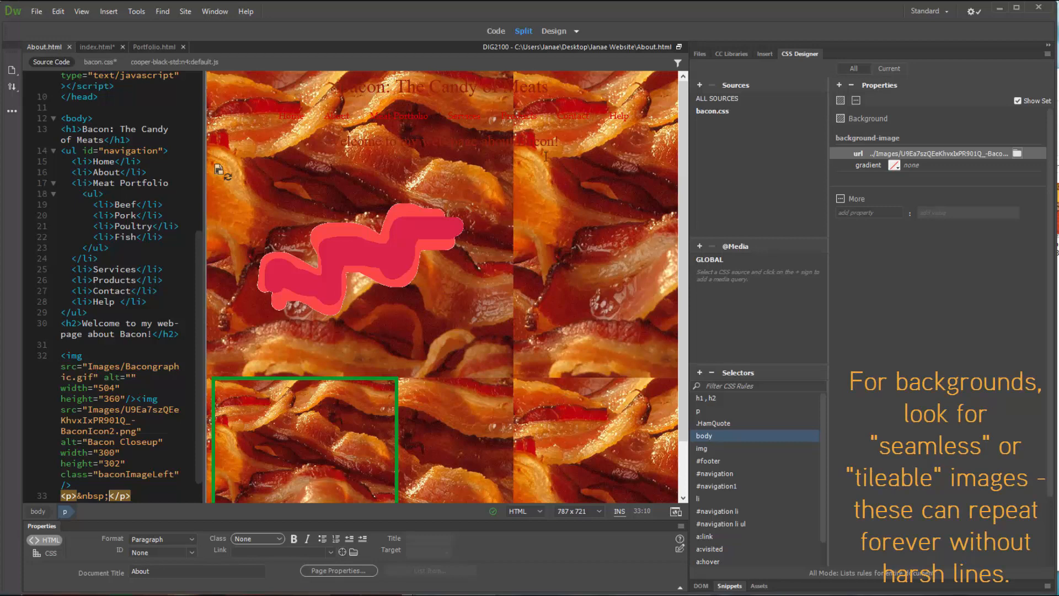
Step: Try horizontal-only, vertical-only and no repeat for the body's background image, and finish with background-repeat set to tile in both directions
{"action": "left_click", "coordinate": [892, 166]}
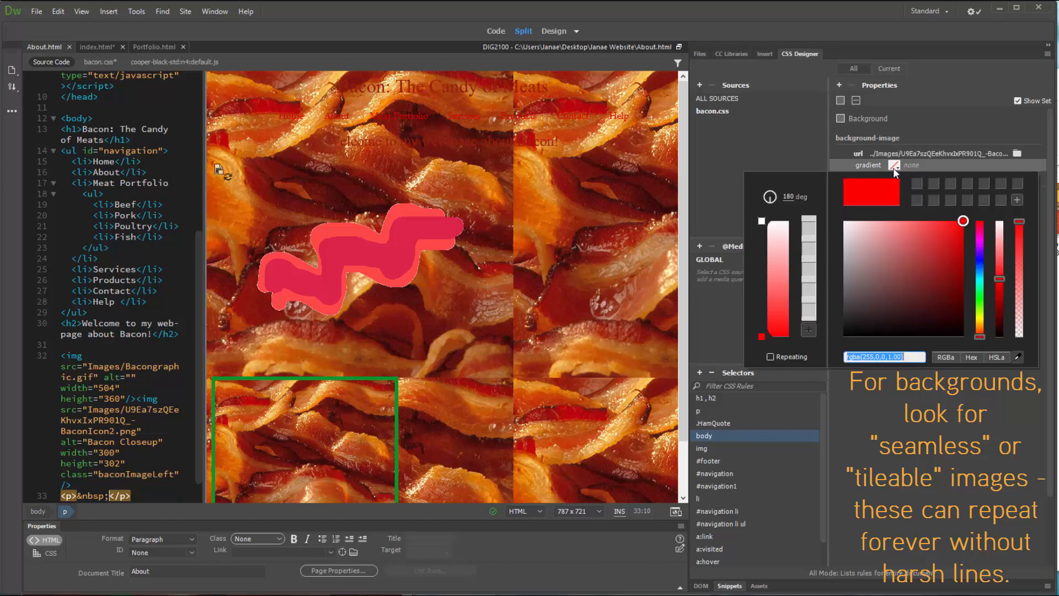
{"action": "left_click", "coordinate": [950, 134]}
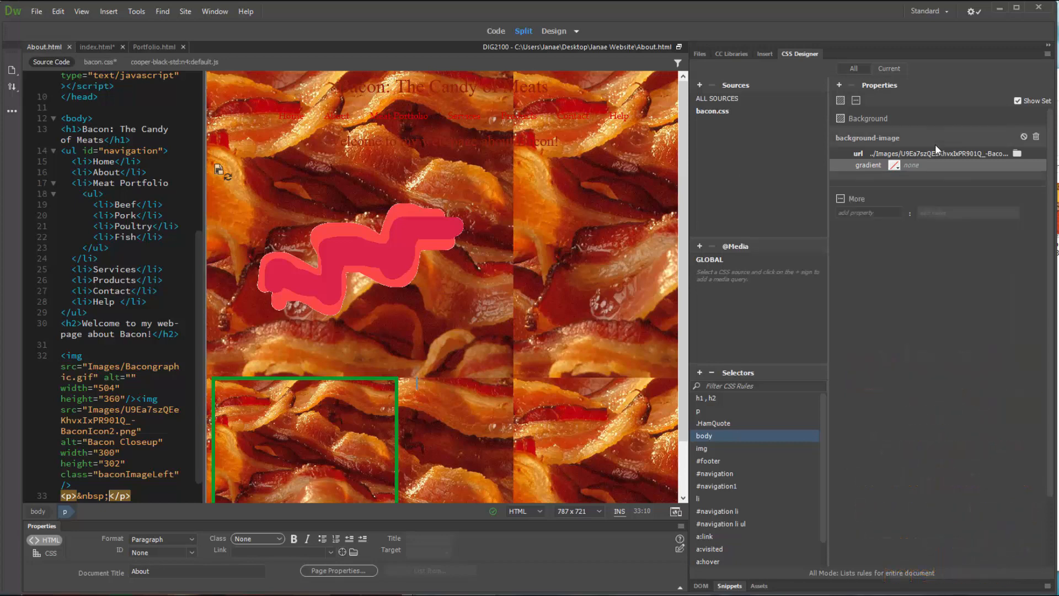
{"action": "left_click", "coordinate": [1028, 102]}
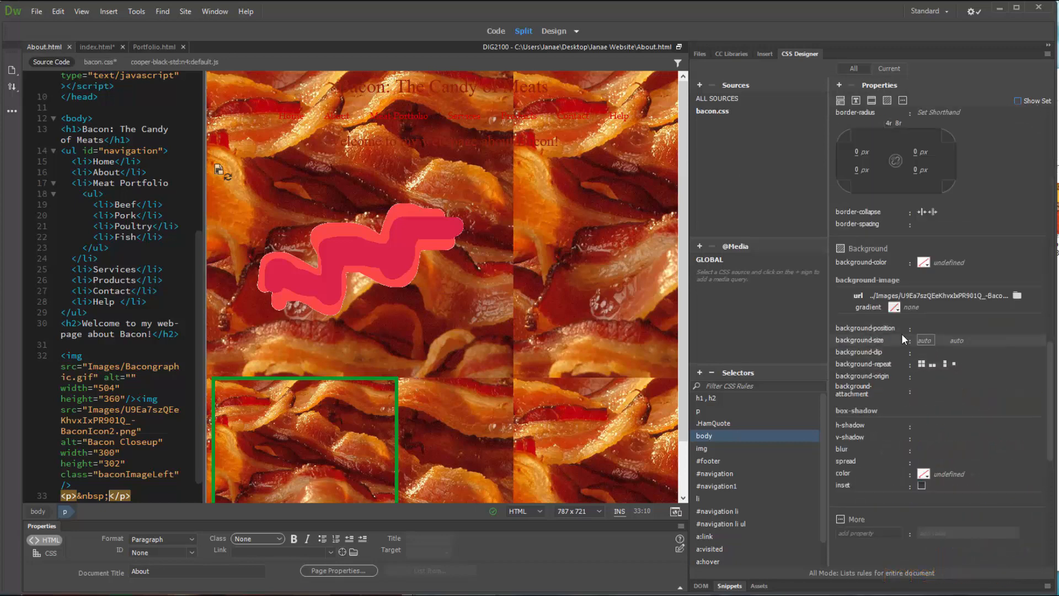
{"action": "left_click", "coordinate": [932, 365]}
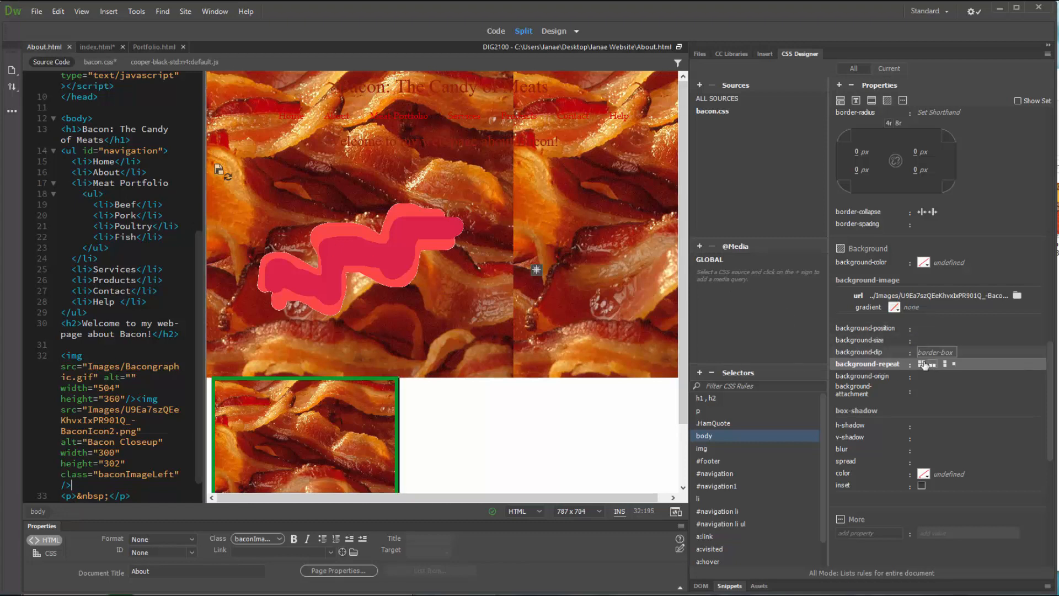
{"action": "left_click", "coordinate": [945, 365]}
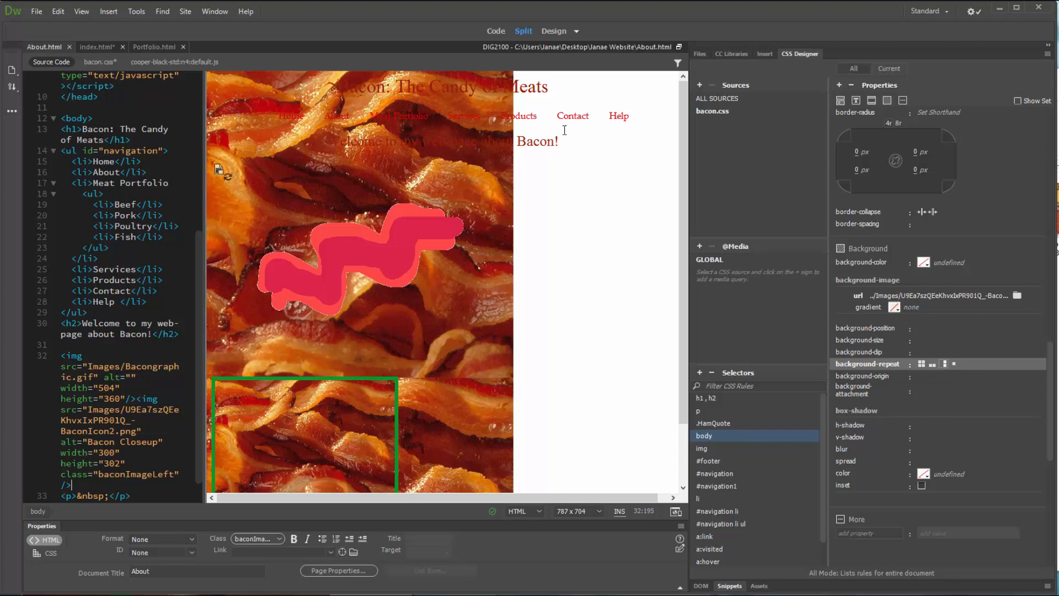
{"action": "left_click", "coordinate": [953, 364]}
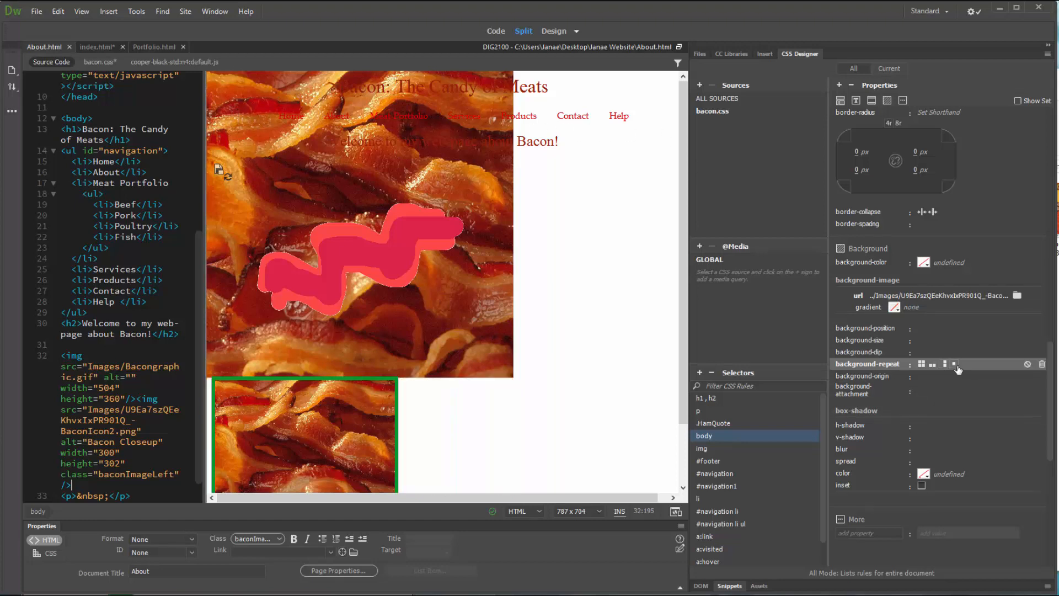
{"action": "left_click", "coordinate": [922, 364]}
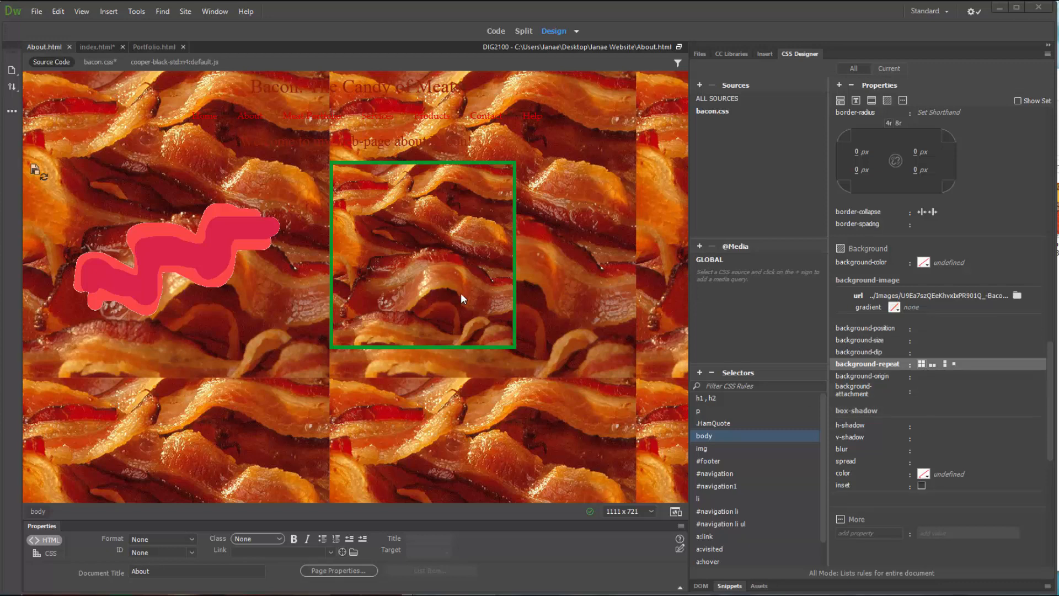
Step: Switch to index.html and examine how its text and images look against the tiled background
{"action": "left_click", "coordinate": [579, 285]}
{"action": "left_click", "coordinate": [84, 48]}
{"action": "scroll", "coordinate": [439, 365], "scroll_direction": "down", "scroll_amount": 11}
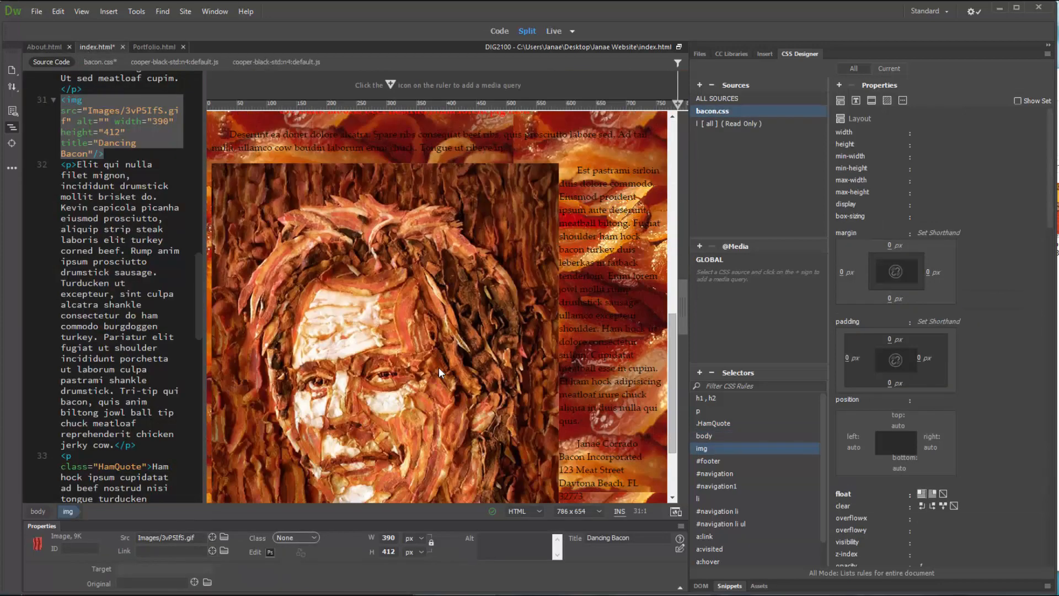
{"action": "scroll", "coordinate": [439, 365], "scroll_direction": "up", "scroll_amount": 6}
{"action": "scroll", "coordinate": [439, 366], "scroll_direction": "up", "scroll_amount": 5}
{"action": "scroll", "coordinate": [439, 366], "scroll_direction": "down", "scroll_amount": 5}
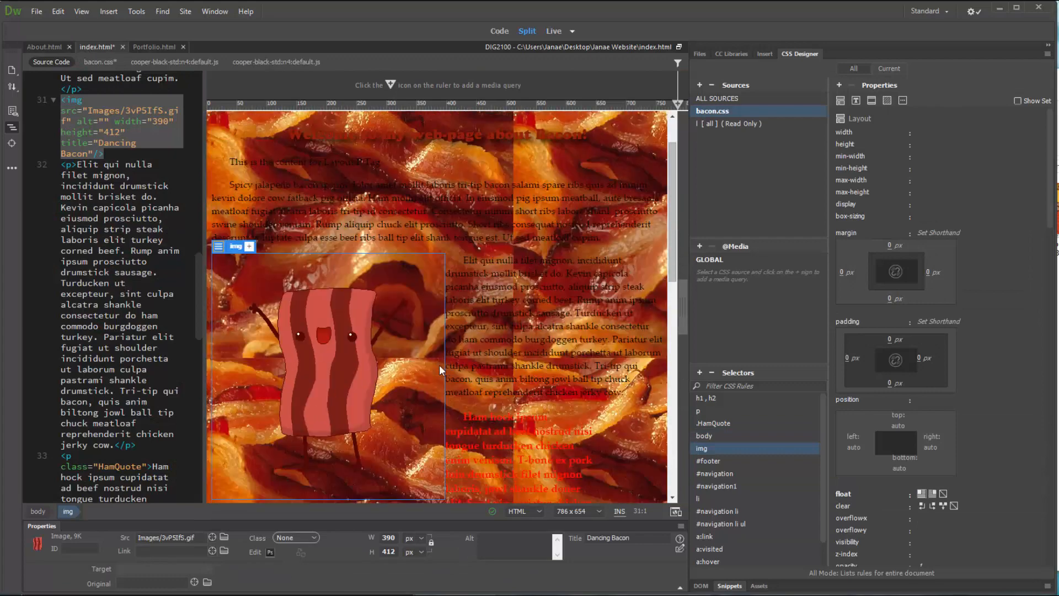
{"action": "scroll", "coordinate": [440, 365], "scroll_direction": "down", "scroll_amount": 8}
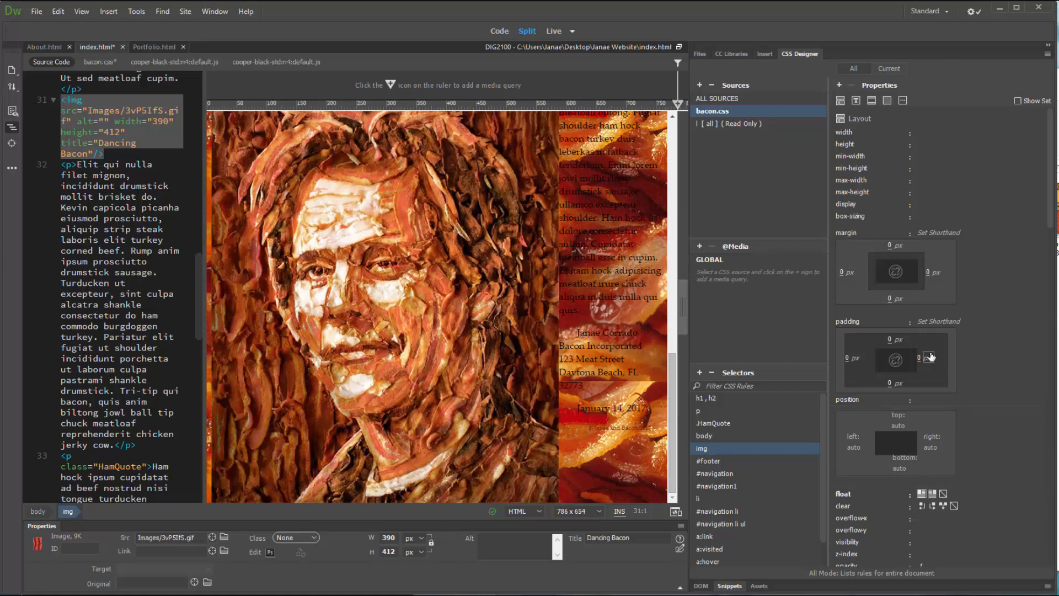
Step: Set the body rule's background-attachment to fixed
{"action": "left_click", "coordinate": [750, 435]}
{"action": "scroll", "coordinate": [971, 423], "scroll_direction": "down", "scroll_amount": 2}
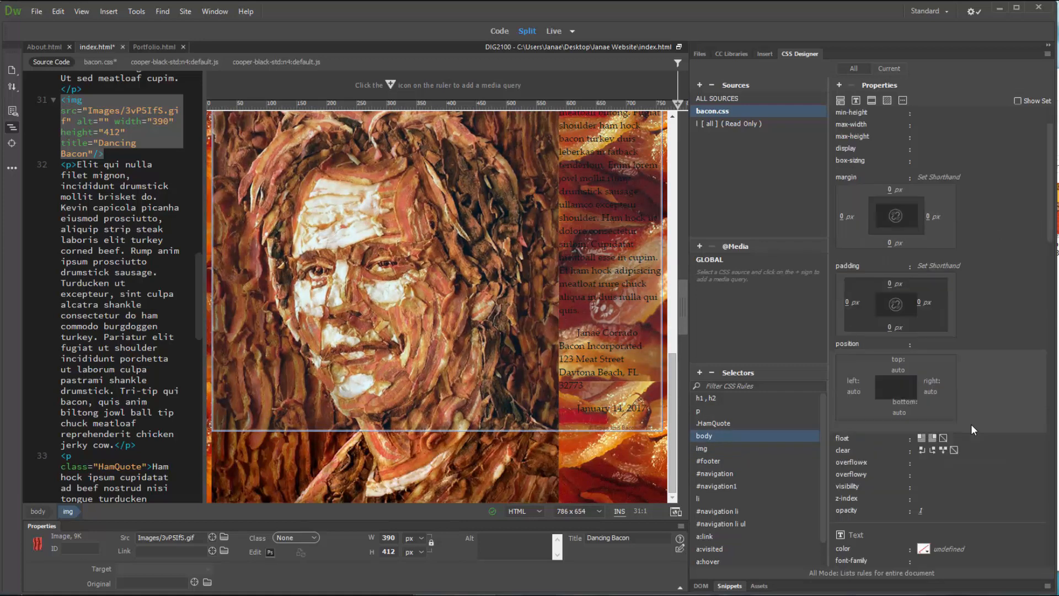
{"action": "scroll", "coordinate": [958, 396], "scroll_direction": "down", "scroll_amount": 10}
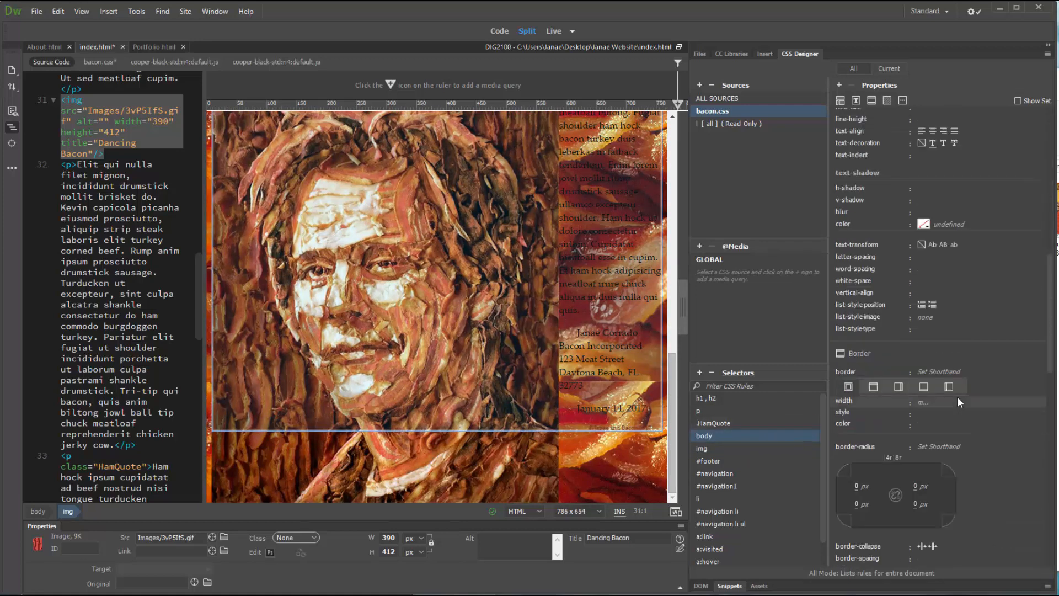
{"action": "scroll", "coordinate": [958, 396], "scroll_direction": "up", "scroll_amount": 4}
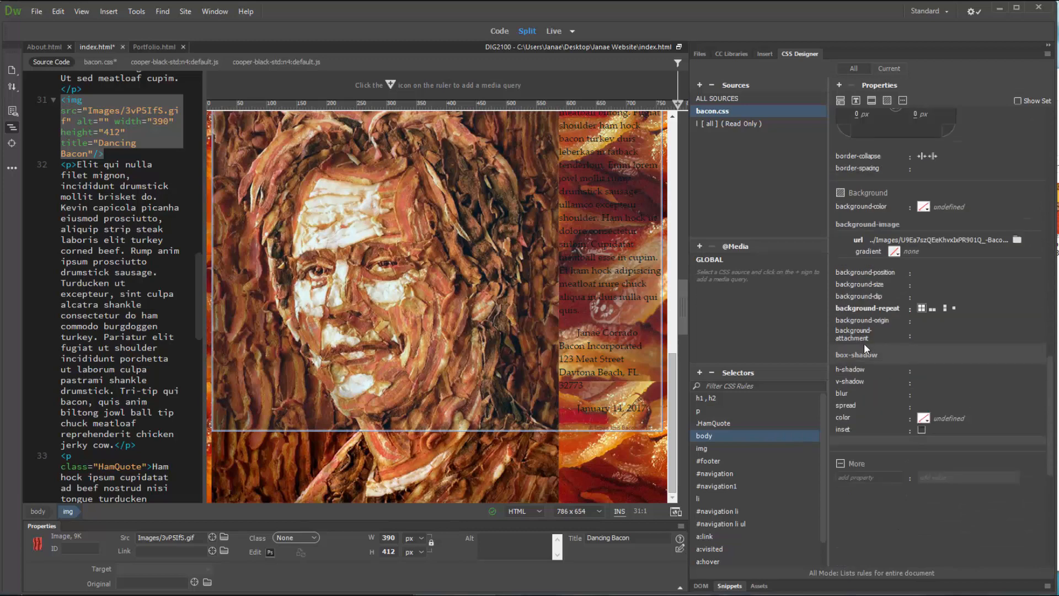
{"action": "left_click", "coordinate": [922, 336]}
{"action": "left_click", "coordinate": [939, 361]}
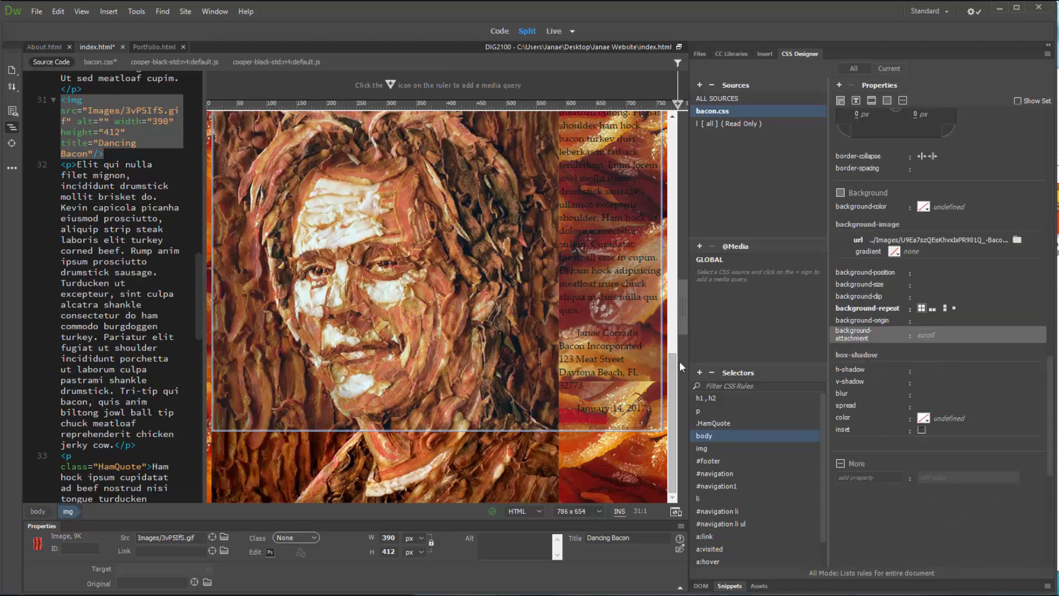
Step: Examine how the fixed background behaves along the index page, and set the body's background-attachment to scroll
{"action": "scroll", "coordinate": [449, 341], "scroll_direction": "down", "scroll_amount": 3}
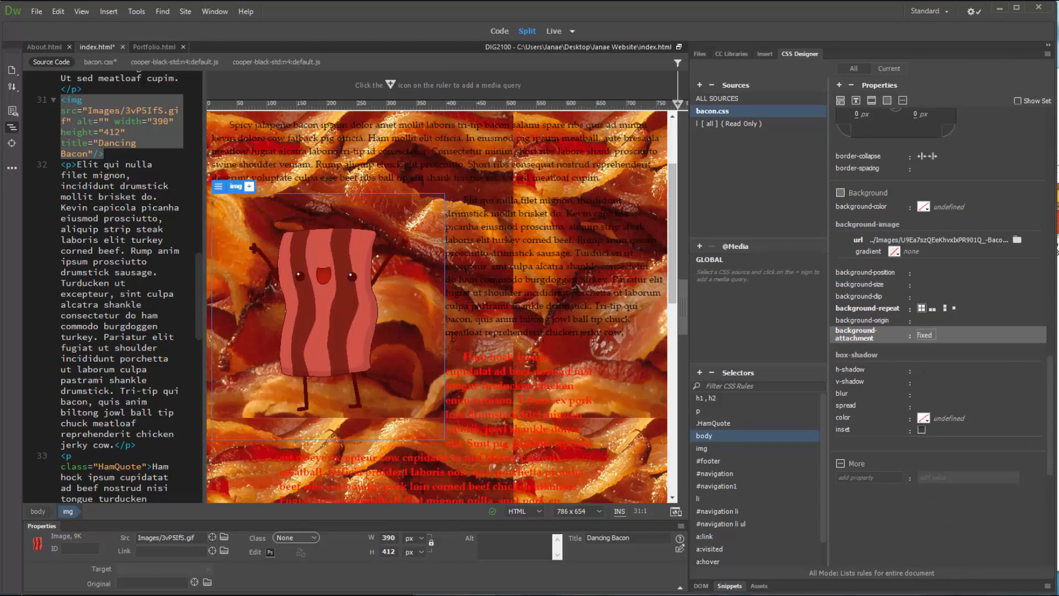
{"action": "scroll", "coordinate": [451, 337], "scroll_direction": "down", "scroll_amount": 5}
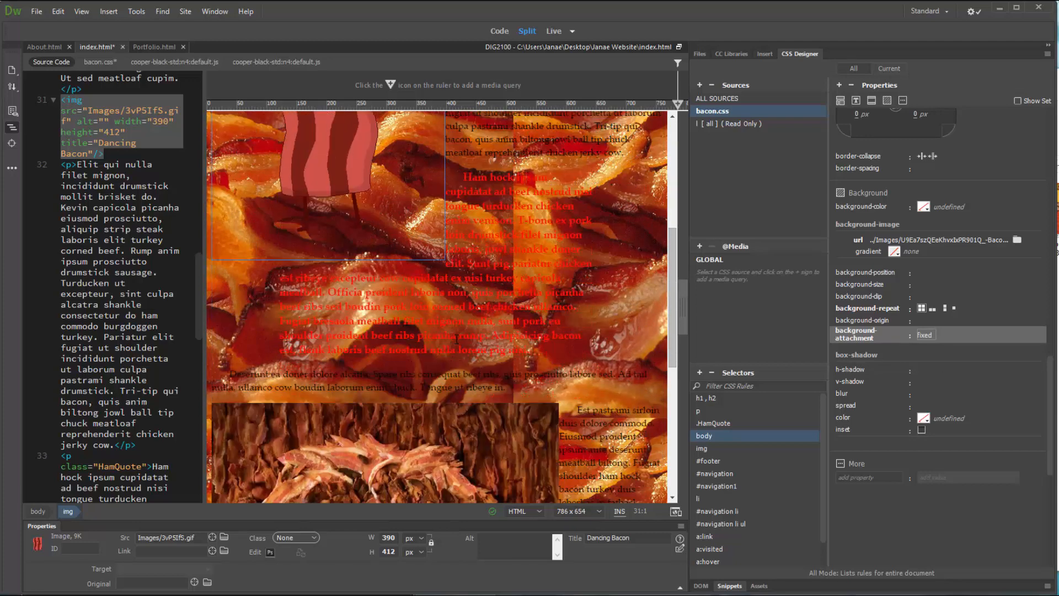
{"action": "scroll", "coordinate": [450, 308], "scroll_direction": "up", "scroll_amount": 8}
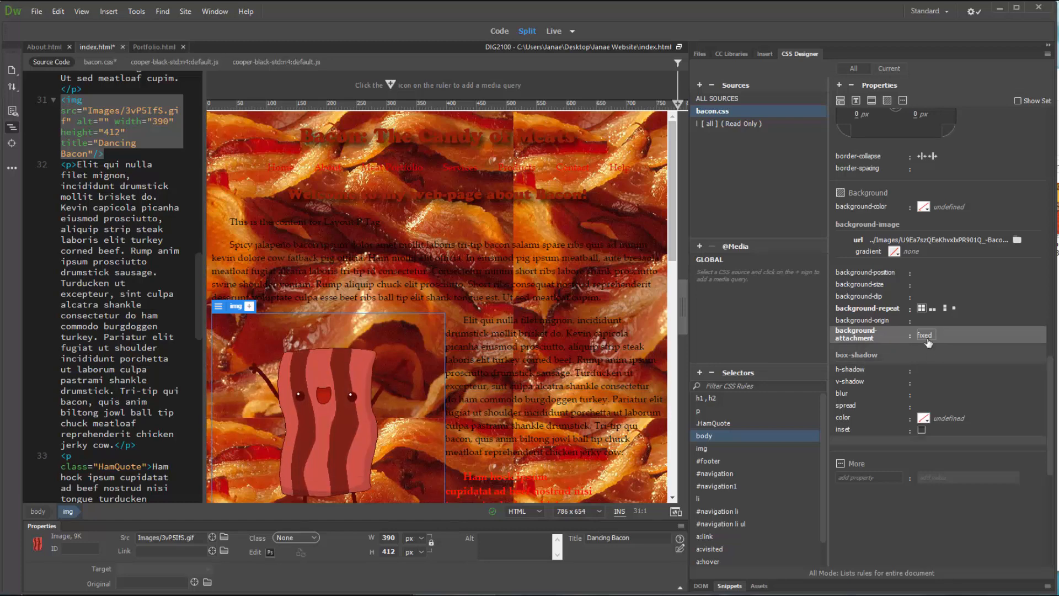
{"action": "scroll", "coordinate": [540, 353], "scroll_direction": "down", "scroll_amount": 10}
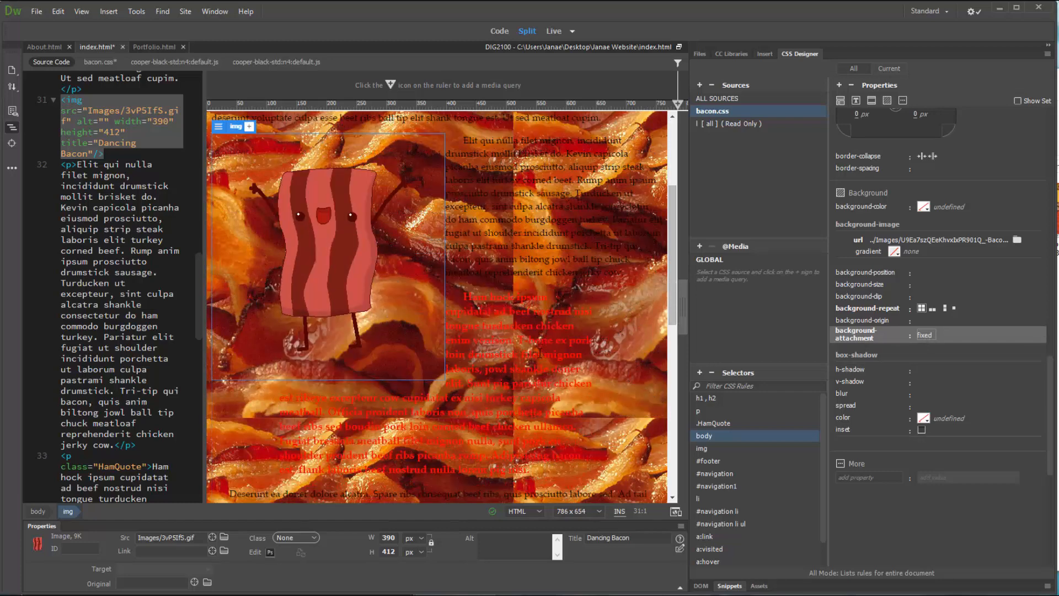
{"action": "scroll", "coordinate": [540, 353], "scroll_direction": "down", "scroll_amount": 12}
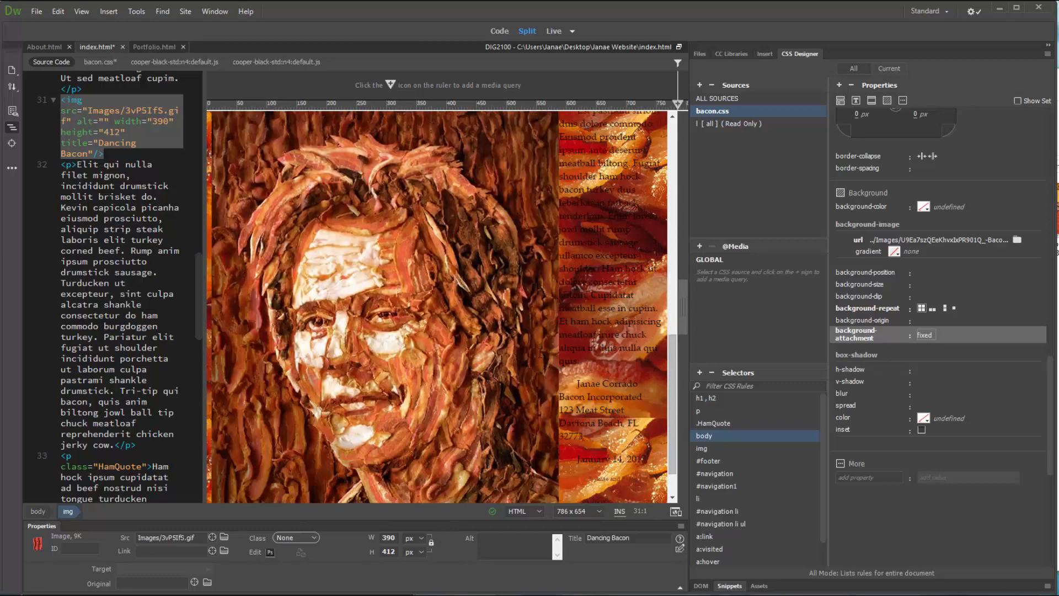
{"action": "scroll", "coordinate": [540, 353], "scroll_direction": "up", "scroll_amount": 20}
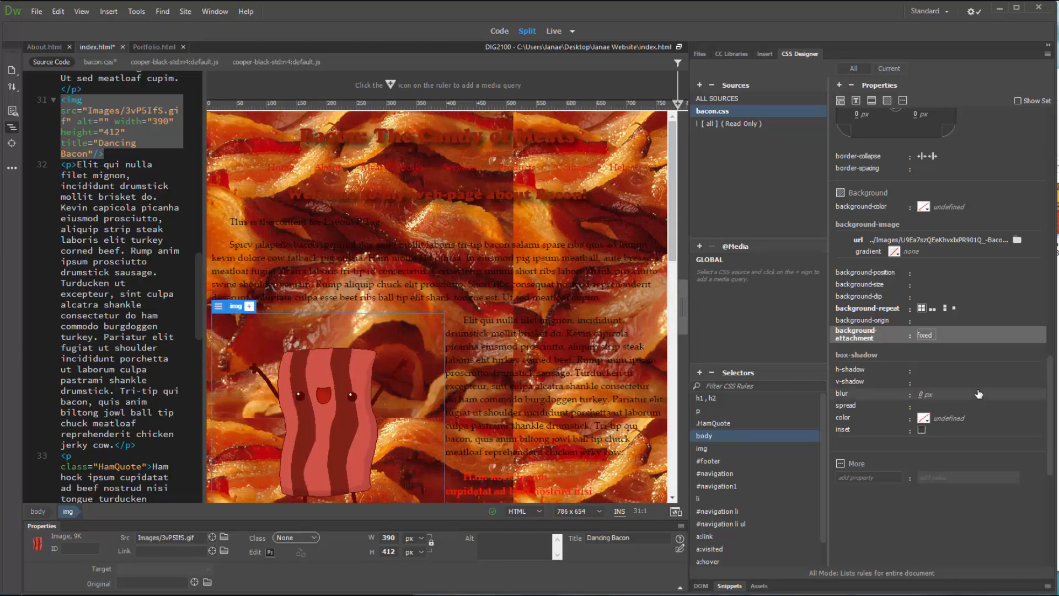
{"action": "left_click", "coordinate": [926, 336]}
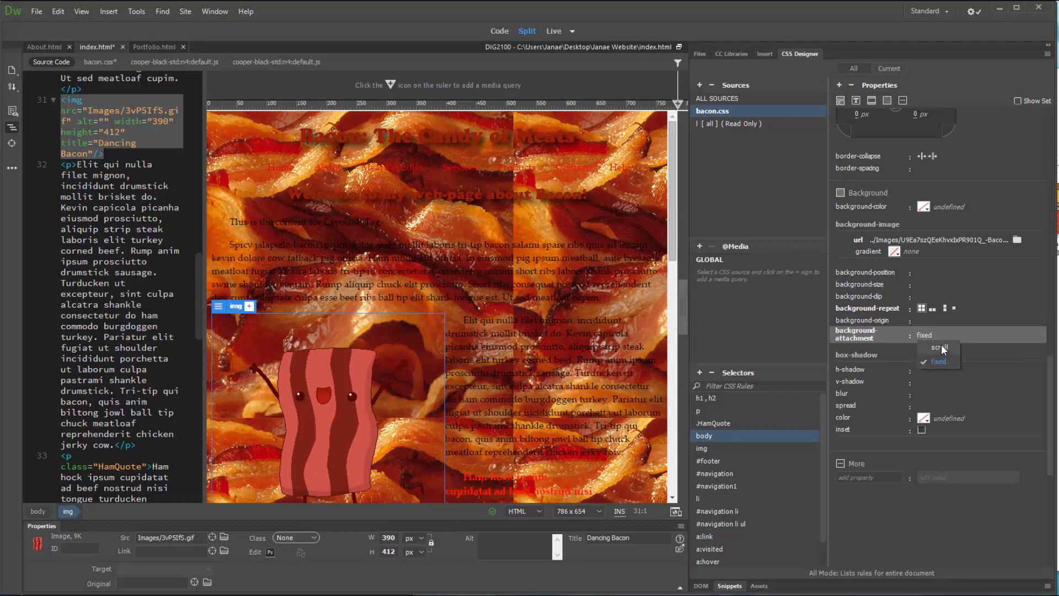
{"action": "left_click", "coordinate": [942, 348]}
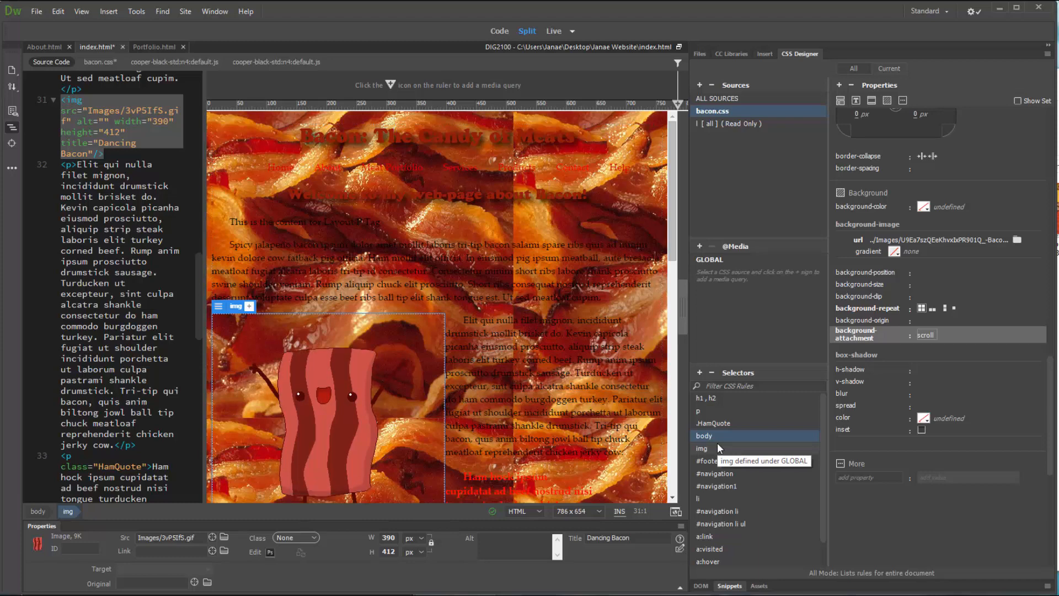
Step: Set the horizontal background-position of the body rule to left and keep its vertical value
{"action": "left_click", "coordinate": [922, 273]}
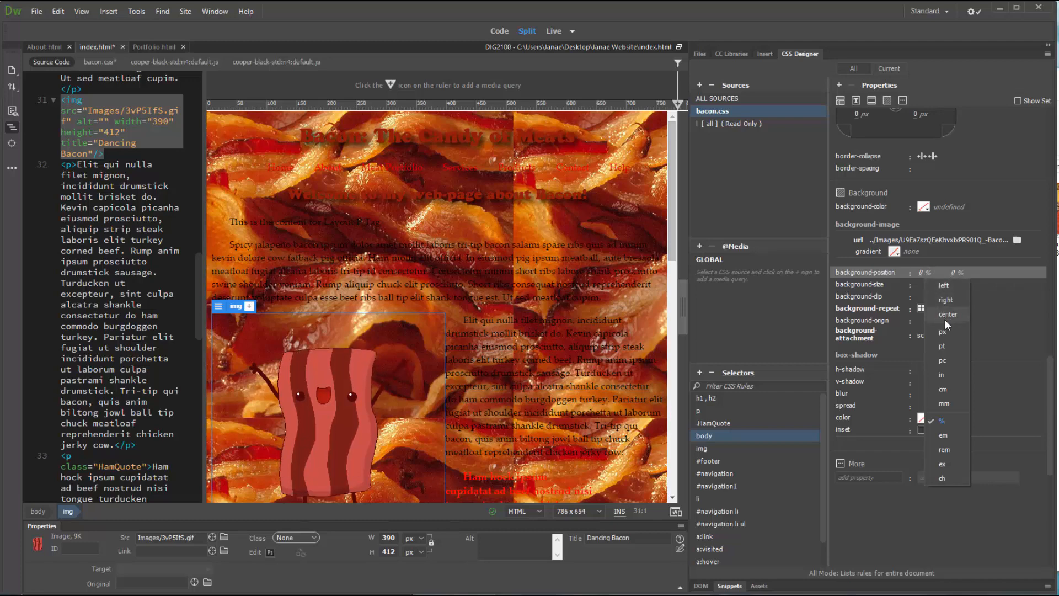
{"action": "left_click", "coordinate": [943, 286]}
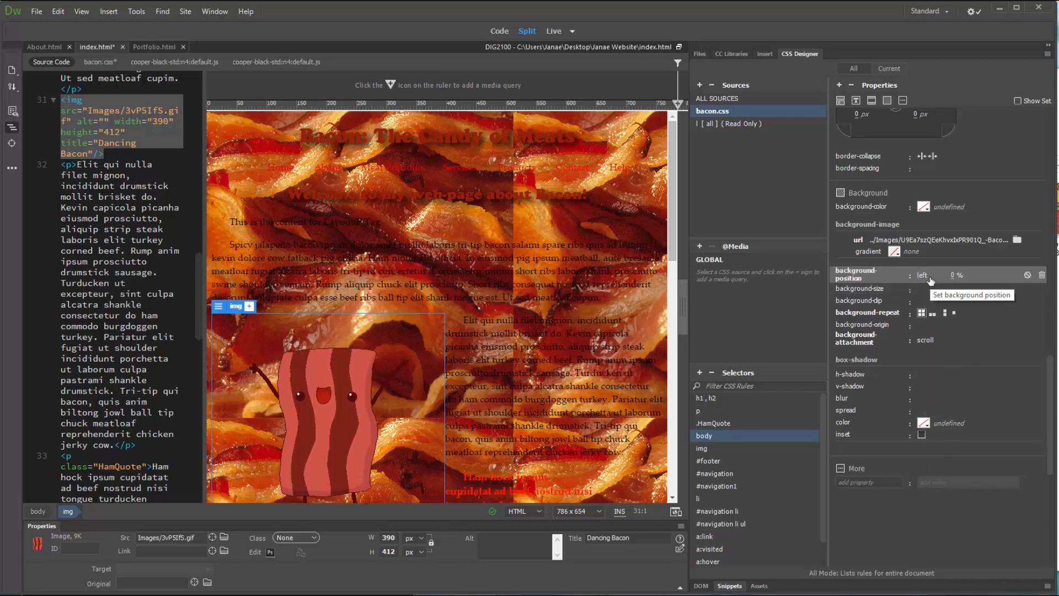
{"action": "left_click", "coordinate": [954, 275]}
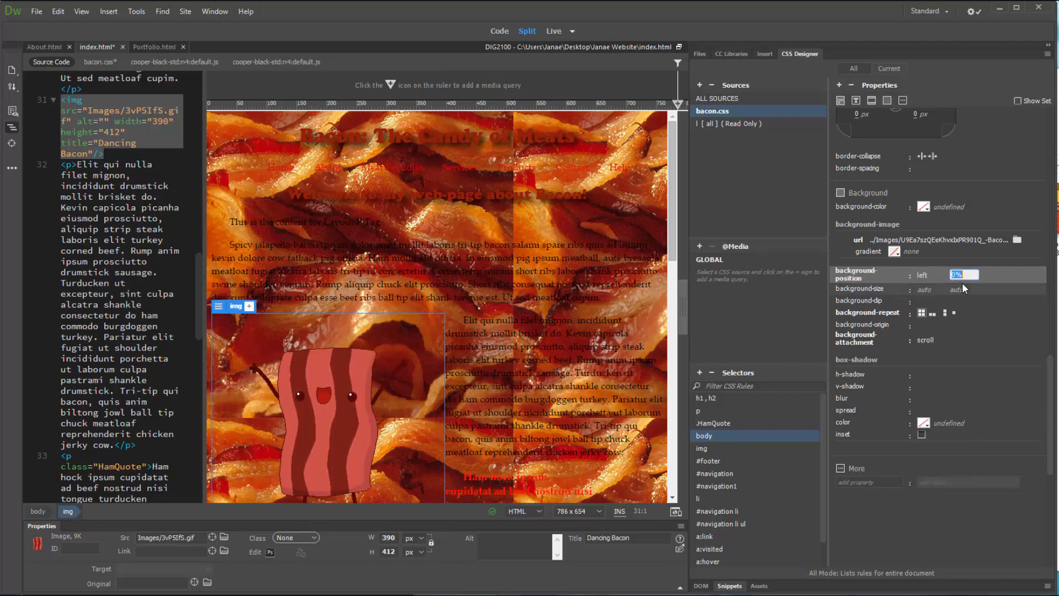
{"action": "left_click", "coordinate": [996, 285]}
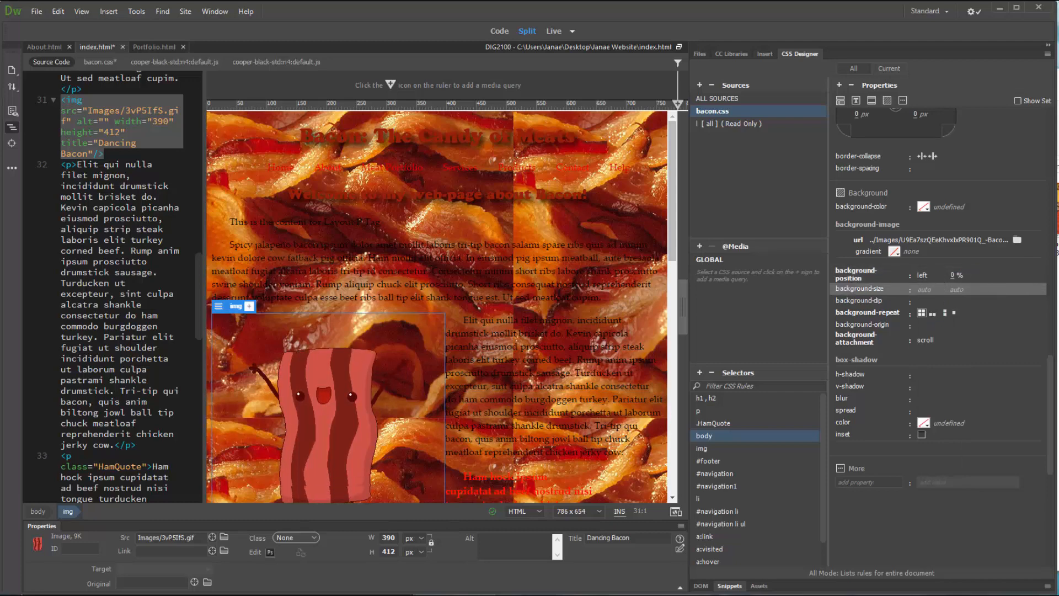
Step: Set the body's background-repeat to no-repeat, try the right horizontal background-position, and finish with center
{"action": "left_click", "coordinate": [954, 313]}
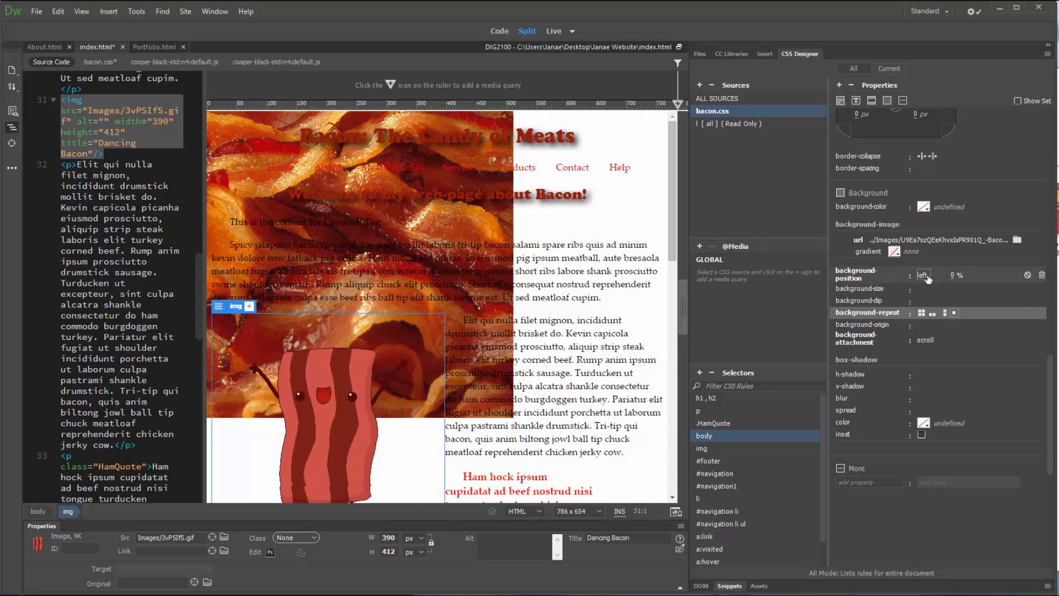
{"action": "left_click", "coordinate": [926, 278]}
{"action": "left_click", "coordinate": [940, 303]}
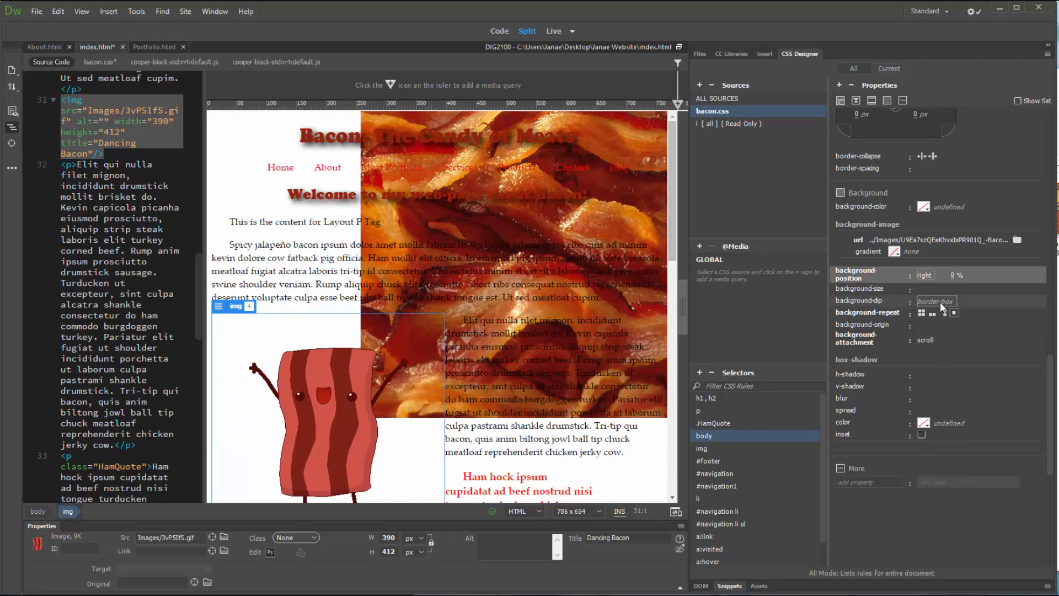
{"action": "left_click", "coordinate": [925, 279]}
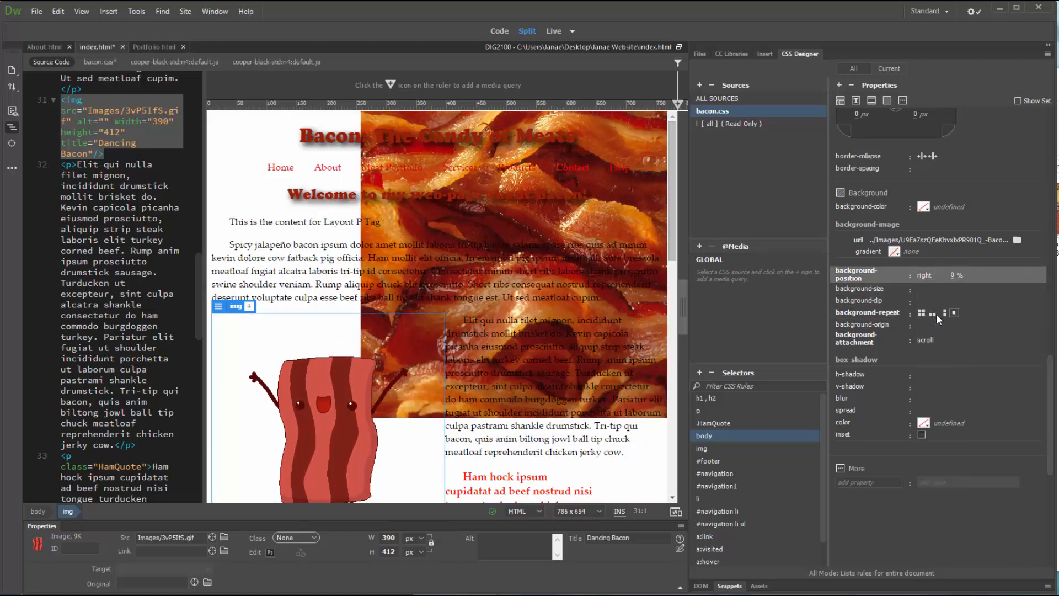
{"action": "left_click", "coordinate": [935, 313]}
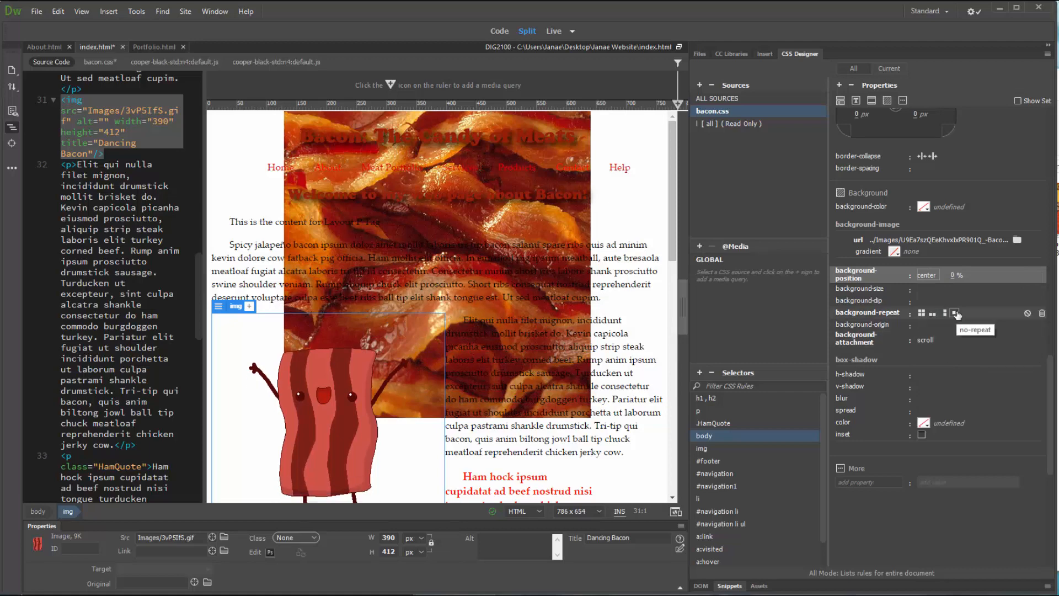
Step: Set the body's vertical background-position to center and check where the image sits along the page
{"action": "left_click", "coordinate": [954, 275]}
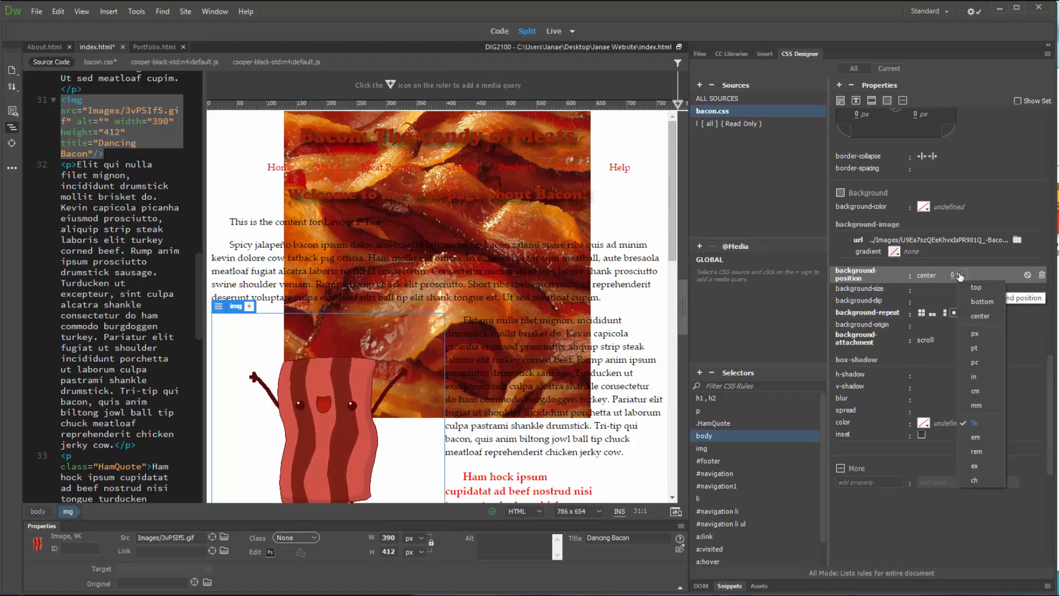
{"action": "left_click", "coordinate": [981, 314]}
{"action": "scroll", "coordinate": [418, 330], "scroll_direction": "down", "scroll_amount": 7}
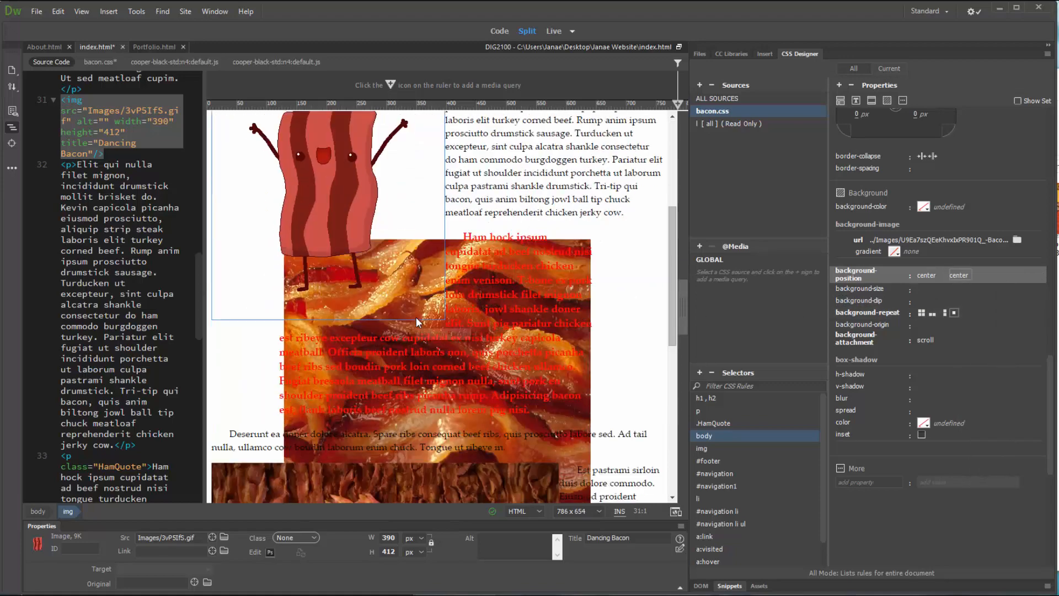
{"action": "scroll", "coordinate": [416, 319], "scroll_direction": "up", "scroll_amount": 5}
{"action": "scroll", "coordinate": [417, 318], "scroll_direction": "down", "scroll_amount": 9}
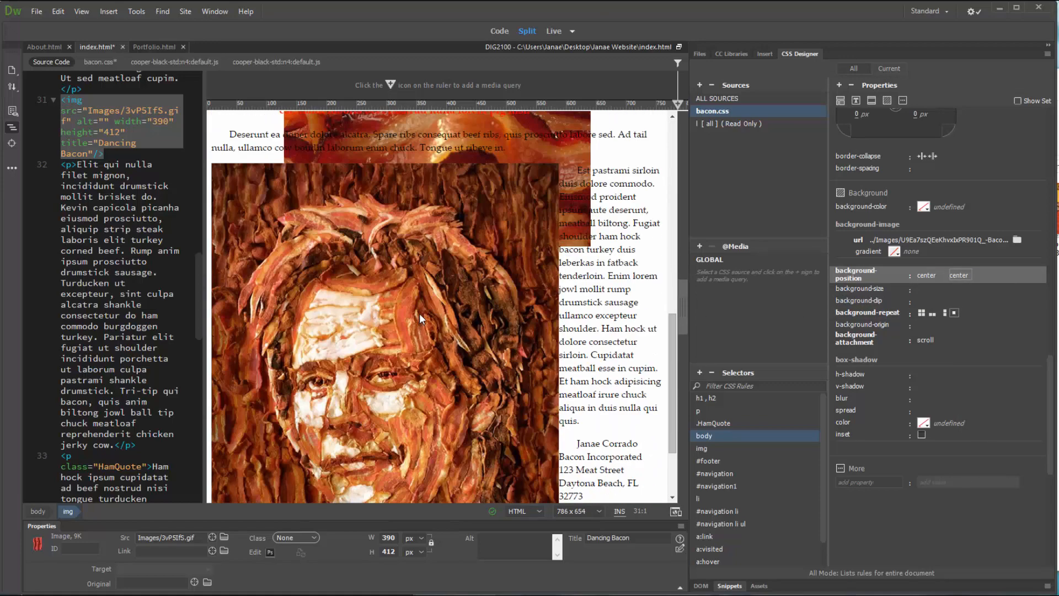
{"action": "scroll", "coordinate": [420, 316], "scroll_direction": "up", "scroll_amount": 11}
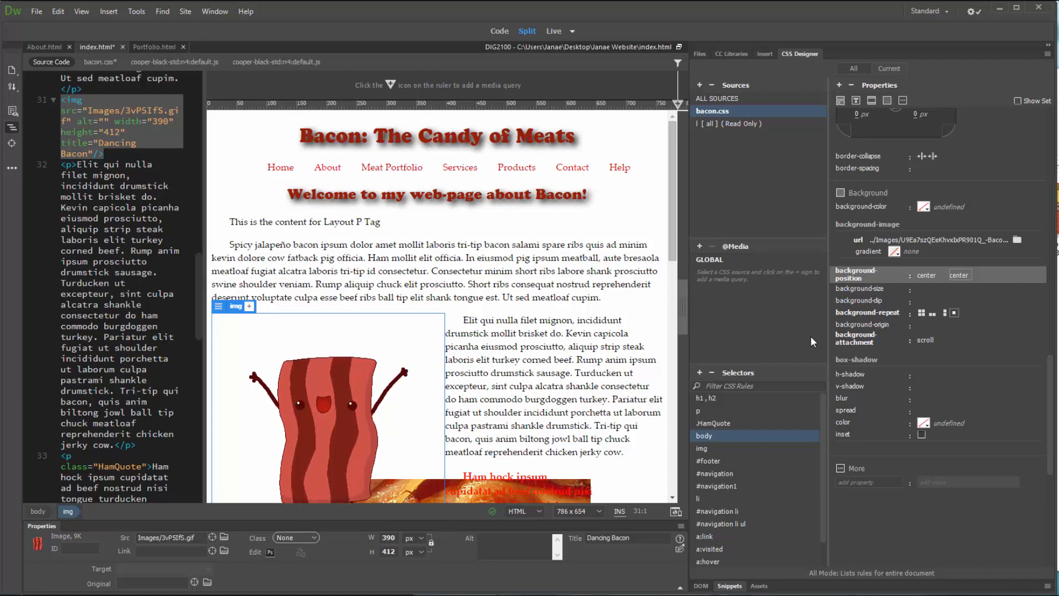
{"action": "double_click", "coordinate": [932, 276]}
{"action": "left_click", "coordinate": [931, 275]}
{"action": "left_click", "coordinate": [955, 274]}
{"action": "left_click", "coordinate": [954, 274]}
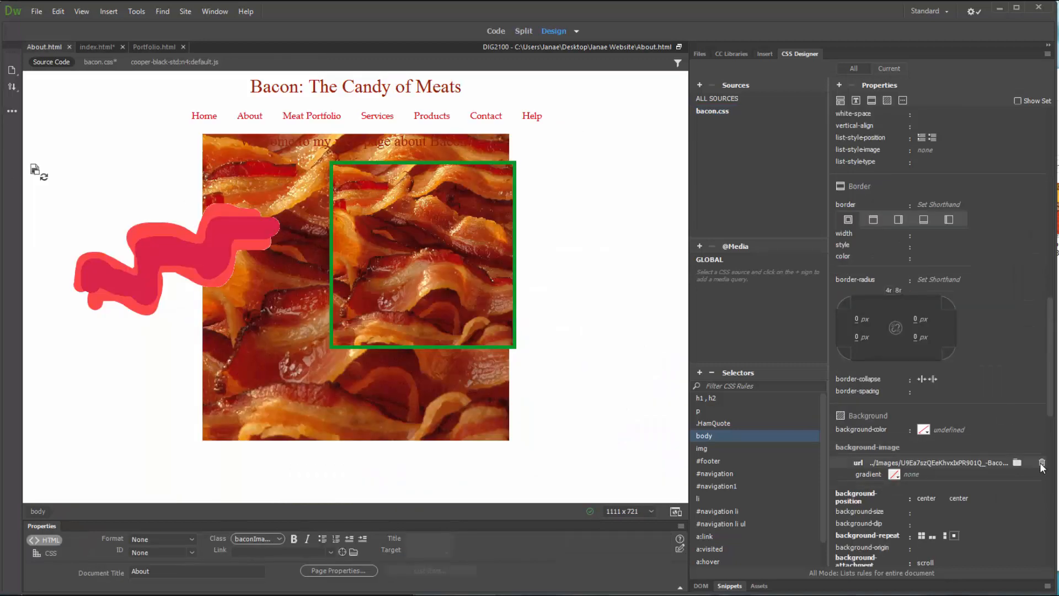
Step: Remove the background image from the body rule and select the bacon graphic on the About page
{"action": "left_click", "coordinate": [1042, 464]}
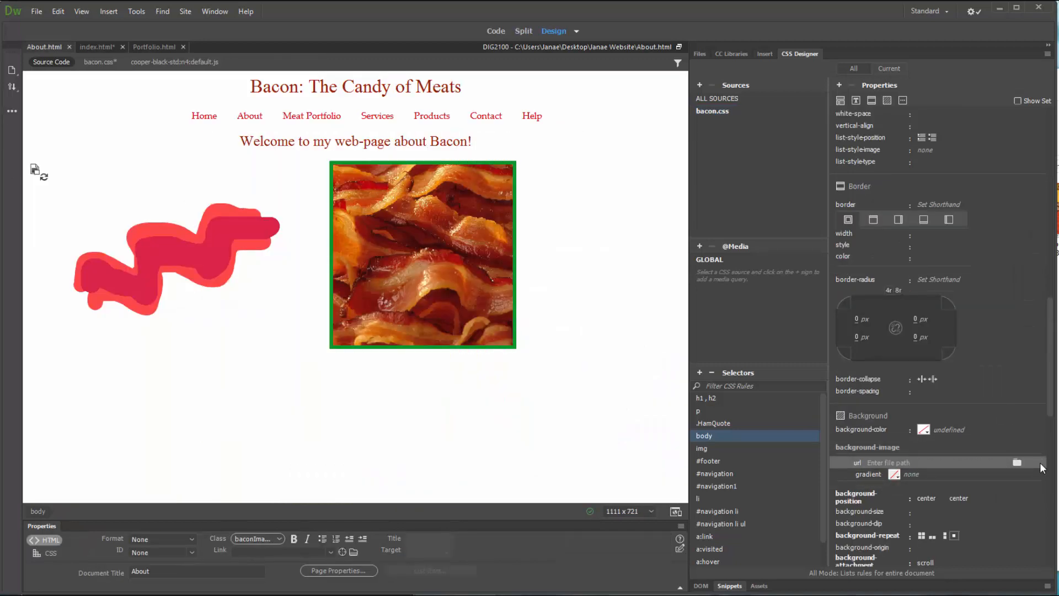
{"action": "left_click", "coordinate": [203, 284]}
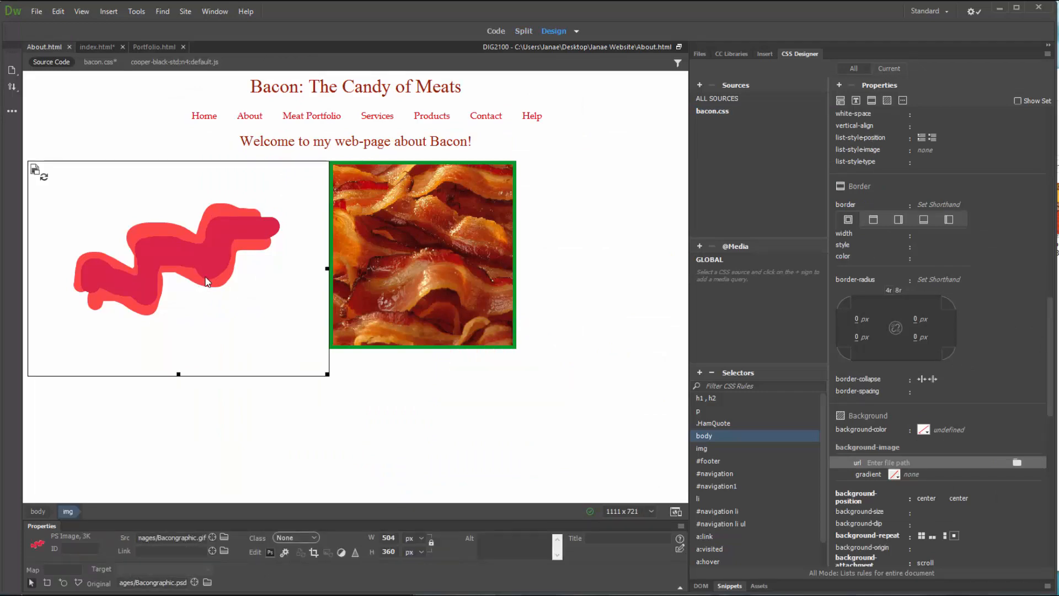
Step: Try black as the body rule's box-shadow color, and delete that color again
{"action": "scroll", "coordinate": [915, 489], "scroll_direction": "down", "scroll_amount": 3}
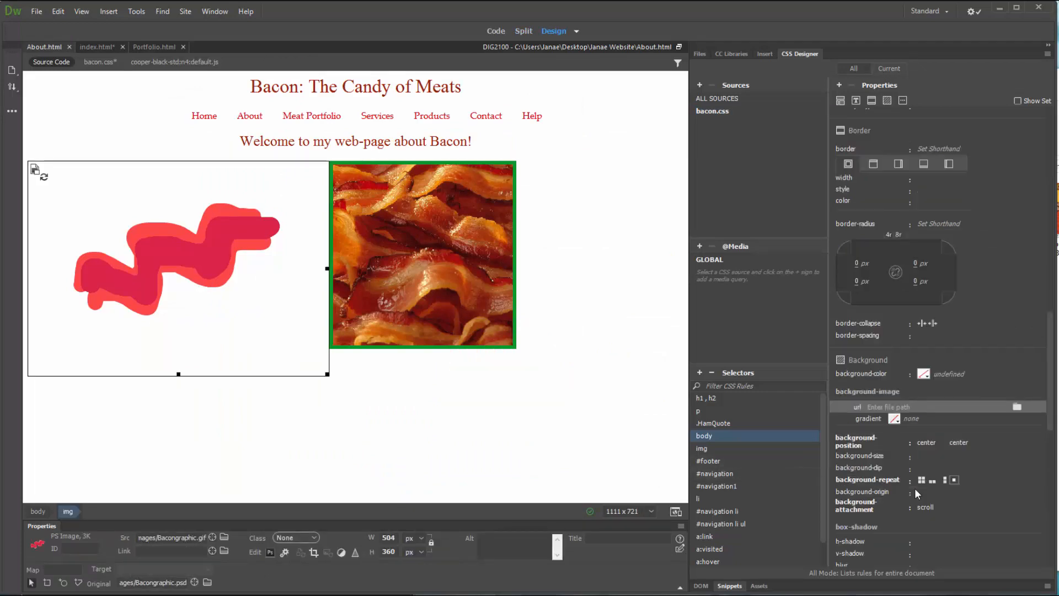
{"action": "scroll", "coordinate": [914, 488], "scroll_direction": "down", "scroll_amount": 1}
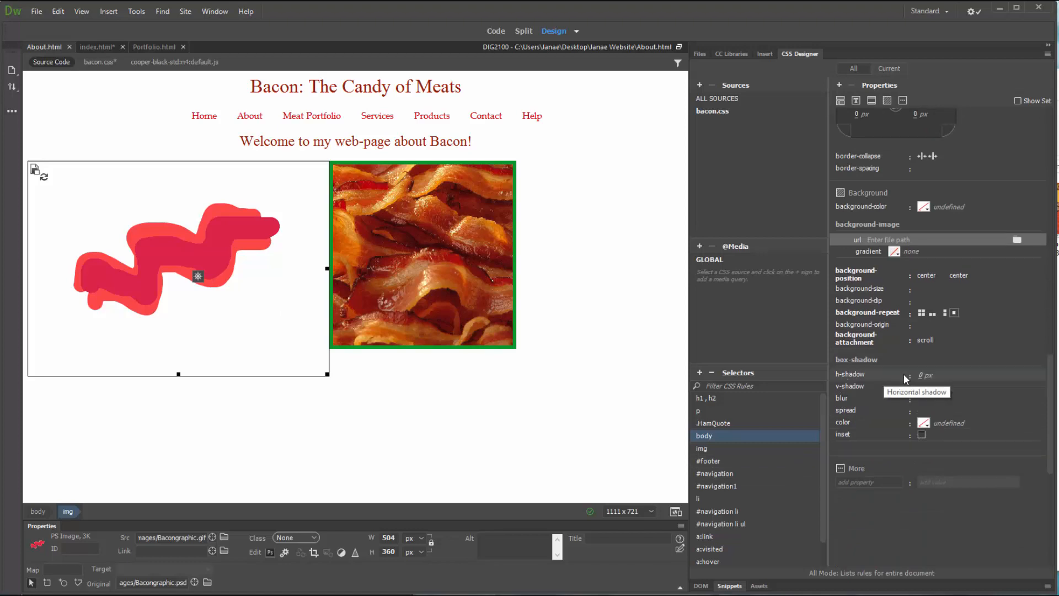
{"action": "left_click", "coordinate": [924, 424]}
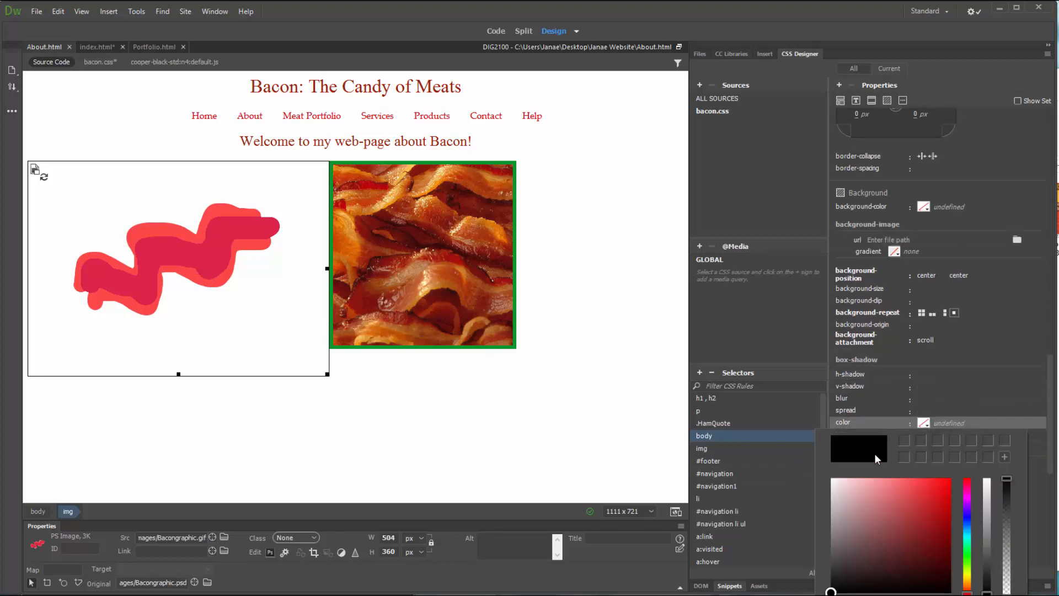
{"action": "left_click", "coordinate": [984, 367]}
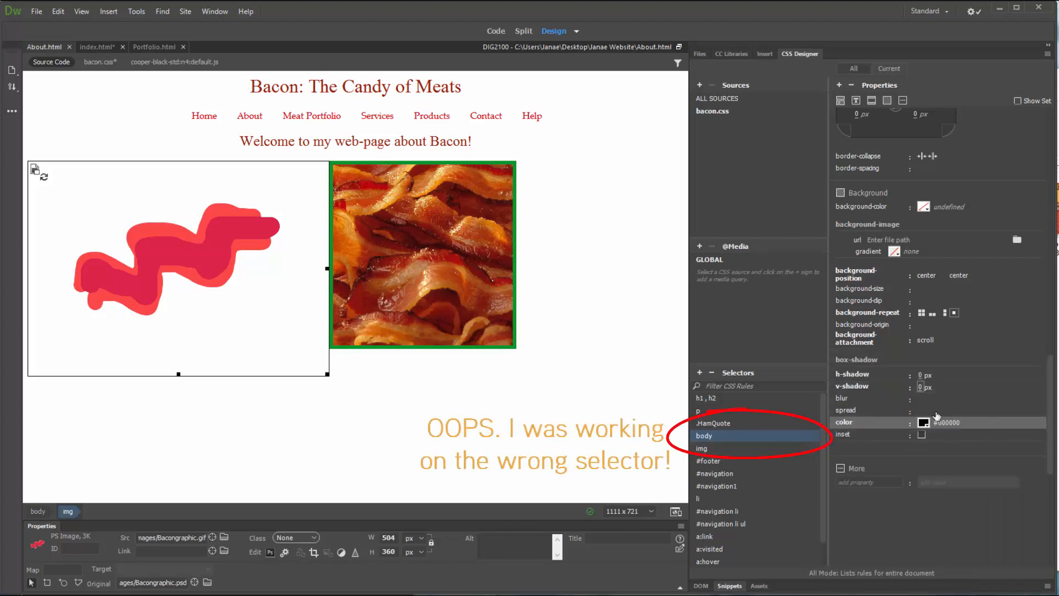
{"action": "left_click", "coordinate": [1041, 423]}
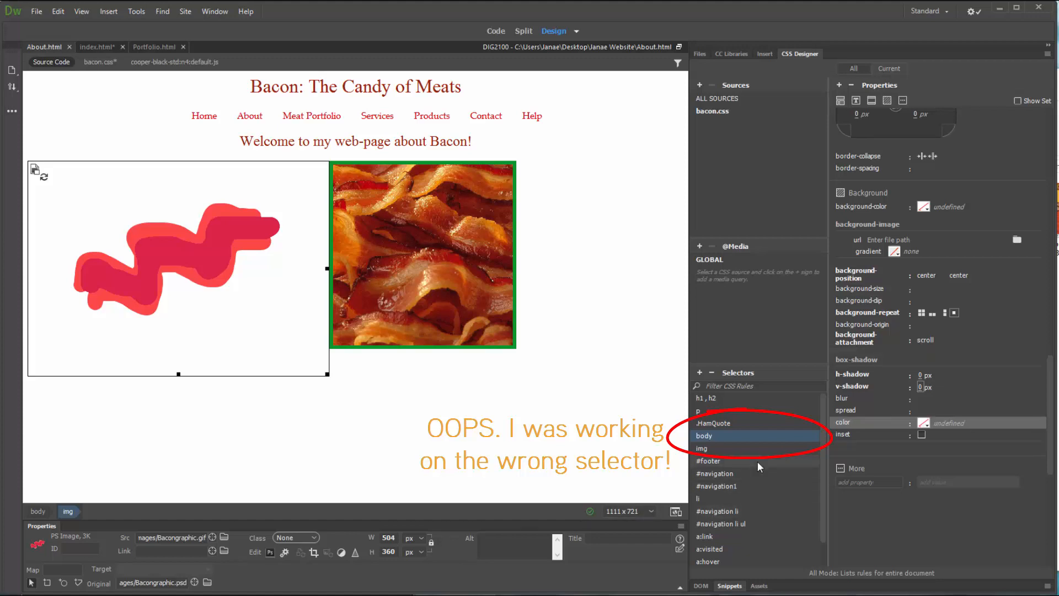
Step: Give the .baconImageLeft rule a black #000000 box shadow with a 27 px h-shadow and a 34 px v-shadow
{"action": "left_click", "coordinate": [731, 449]}
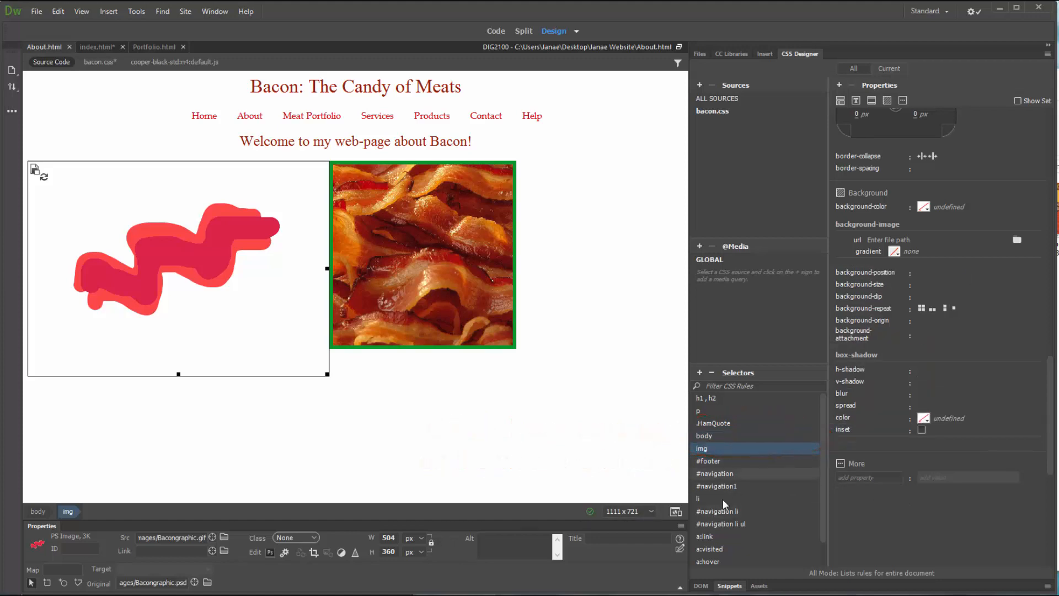
{"action": "scroll", "coordinate": [723, 499], "scroll_direction": "down", "scroll_amount": 1}
{"action": "left_click", "coordinate": [725, 560]}
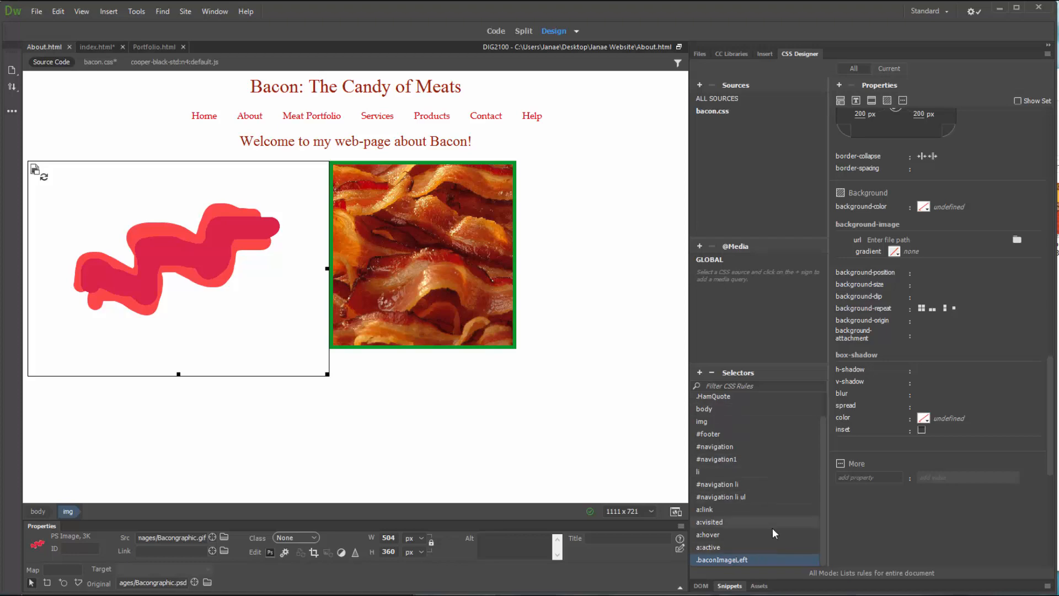
{"action": "left_click", "coordinate": [923, 418]}
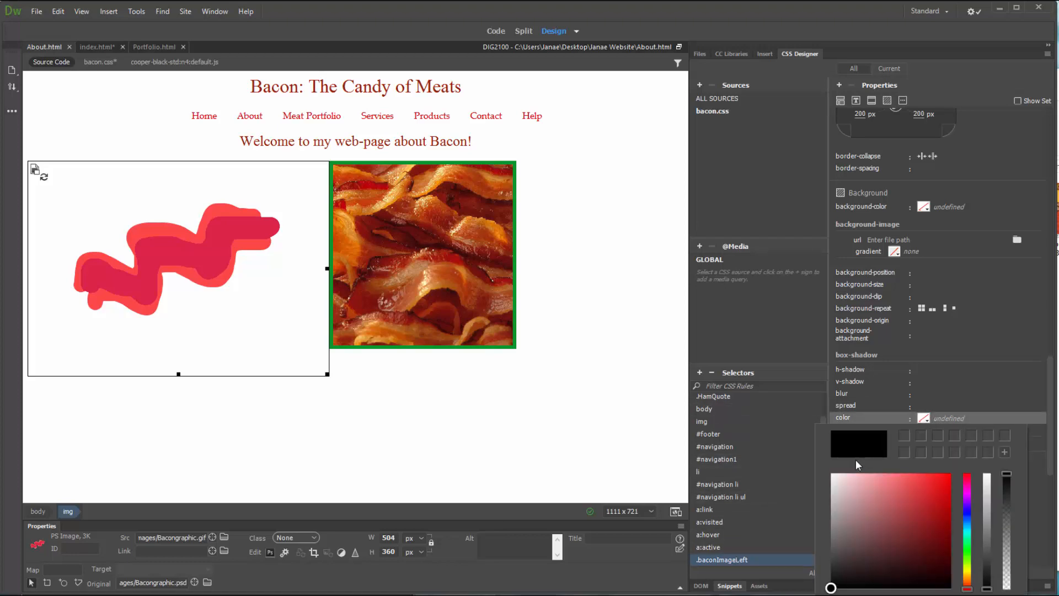
{"action": "left_click", "coordinate": [993, 375]}
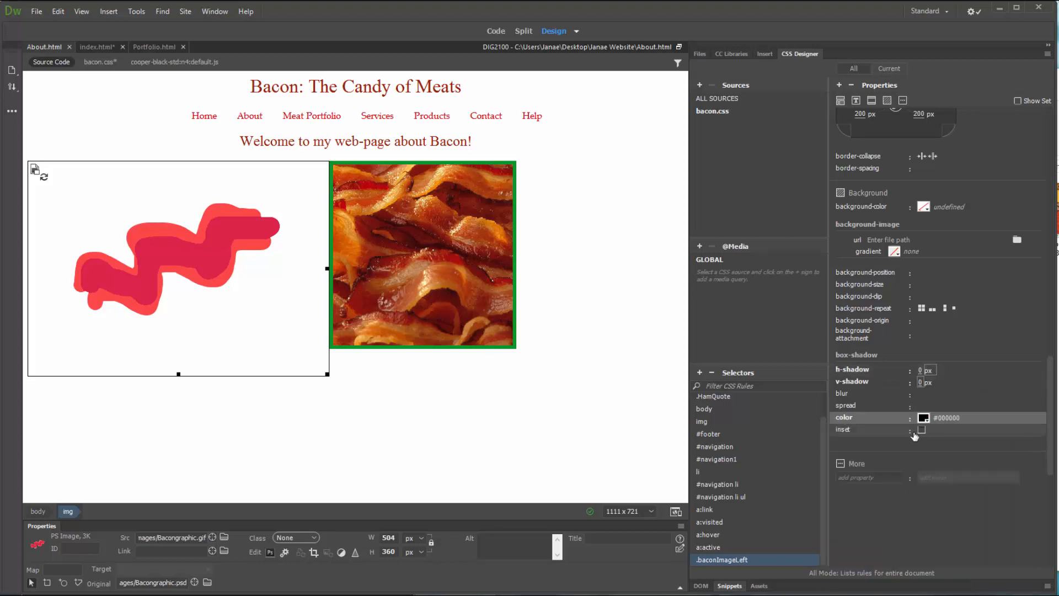
{"action": "mouse_move", "coordinate": [924, 370]}
{"action": "left_mouse_down"}
{"action": "mouse_move", "coordinate": [936, 370]}
{"action": "mouse_move", "coordinate": [931, 383]}
{"action": "left_mouse_up"}
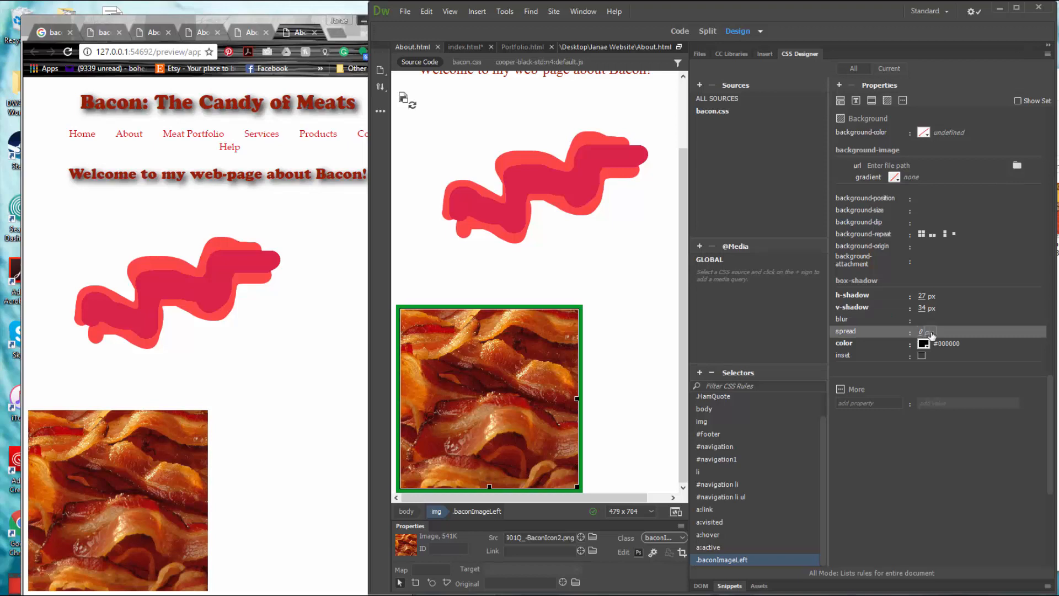
Step: Set the box-shadow spread of the .baconImageLeft rule to 20 px
{"action": "left_click", "coordinate": [932, 331]}
{"action": "type", "text": "20"}
{"action": "key", "text": "Return"}
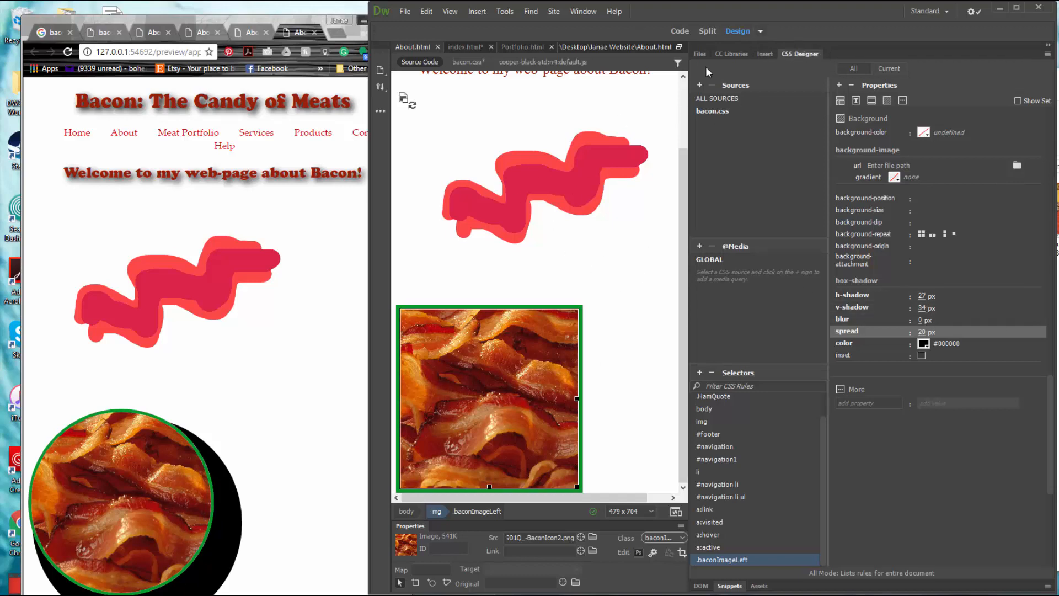
Step: Check the About page's bacon photo in Live view and return to Design view
{"action": "left_click", "coordinate": [760, 31]}
{"action": "left_click", "coordinate": [769, 41]}
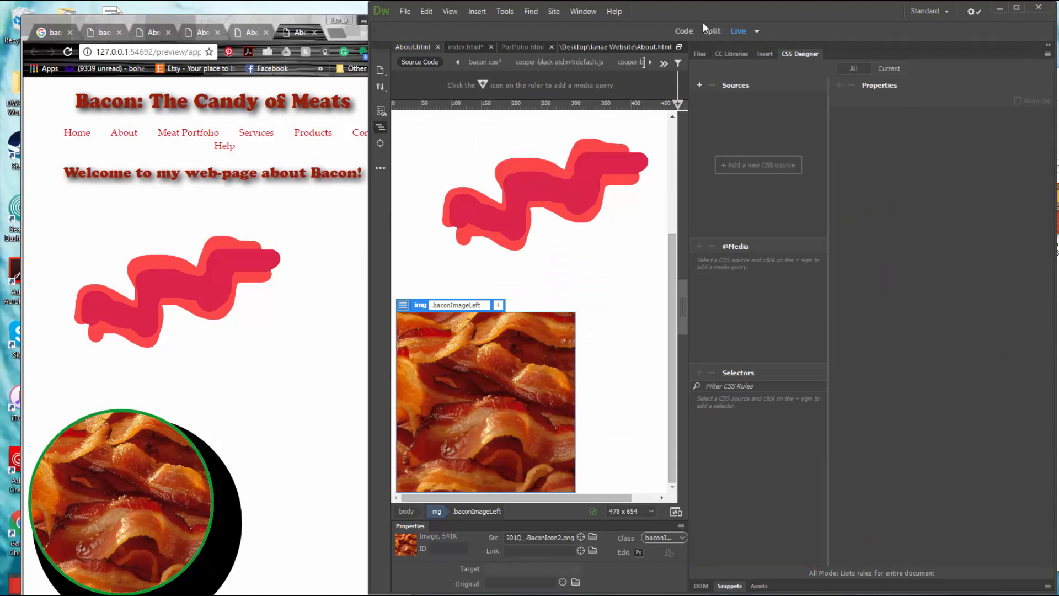
{"action": "left_click", "coordinate": [757, 32]}
{"action": "left_click", "coordinate": [766, 56]}
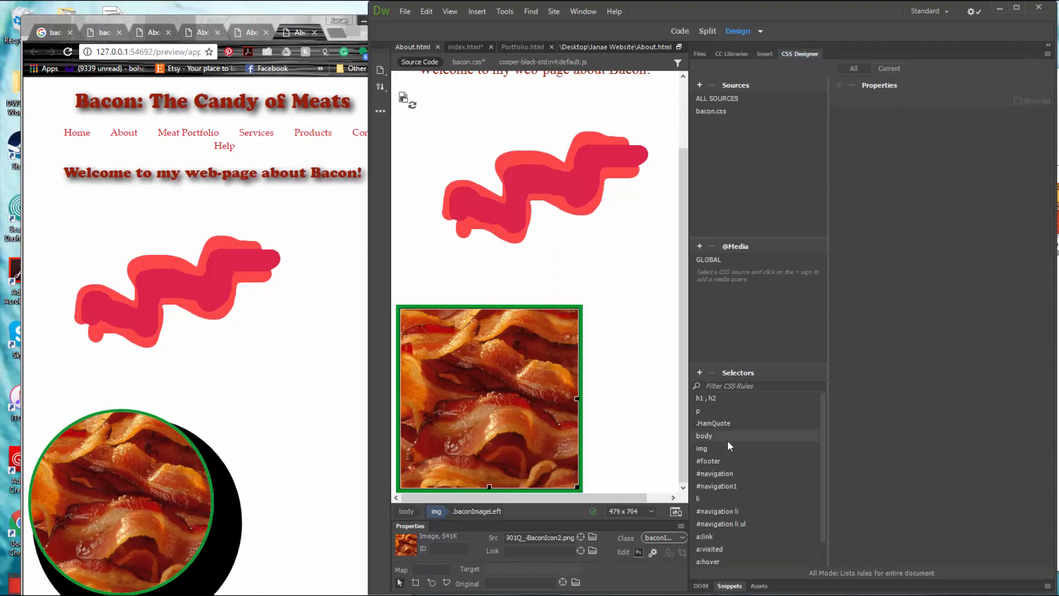
Step: Set the box-shadow blur of the .baconImageLeft rule to 39 px and try the inset option on and off
{"action": "left_click", "coordinate": [744, 558]}
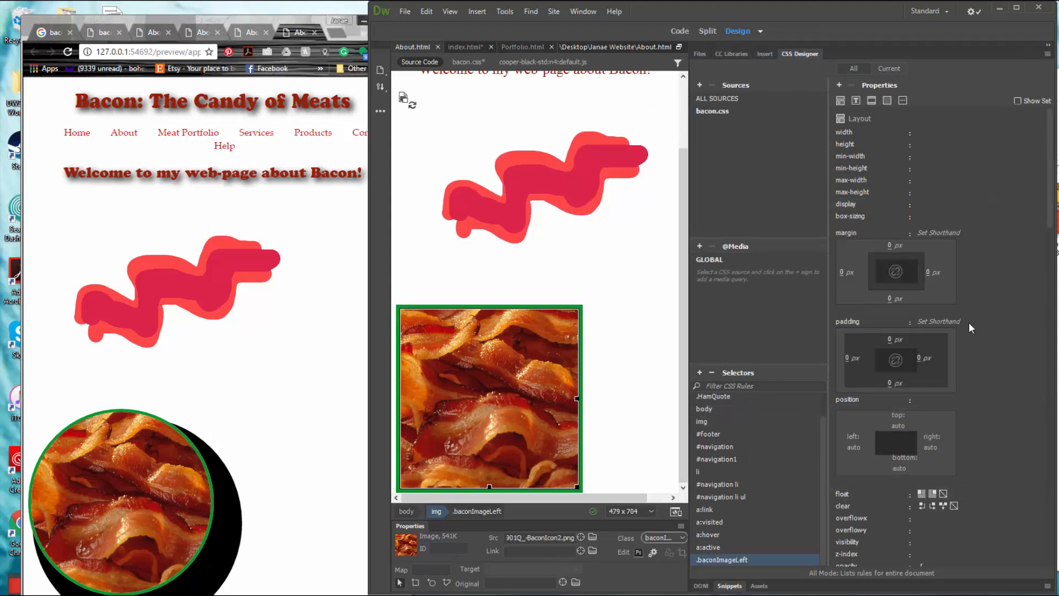
{"action": "left_click", "coordinate": [886, 100]}
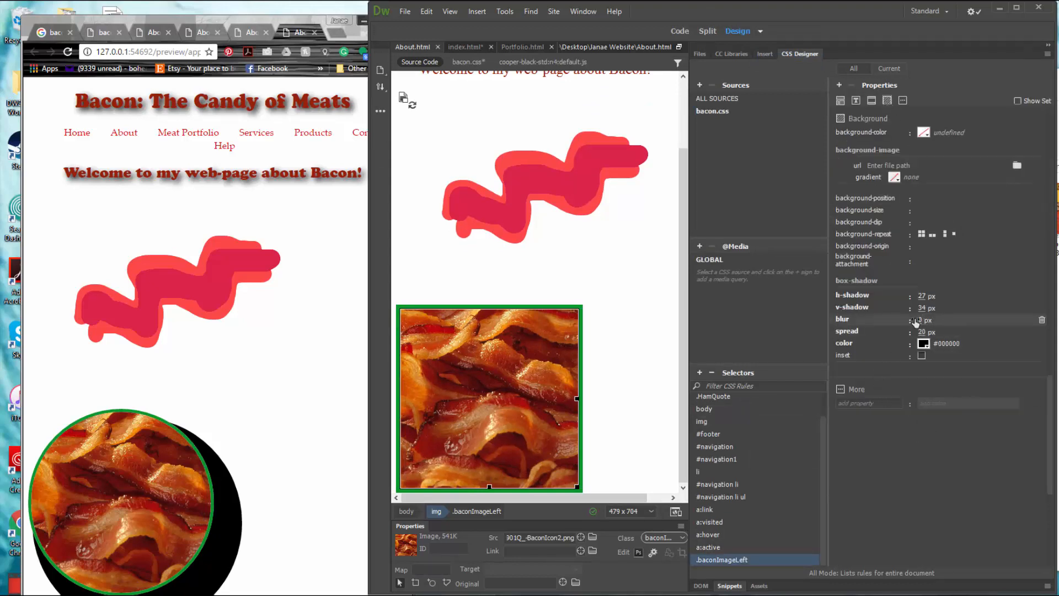
{"action": "left_click_drag", "start_coordinate": [921, 321], "coordinate": [942, 320]}
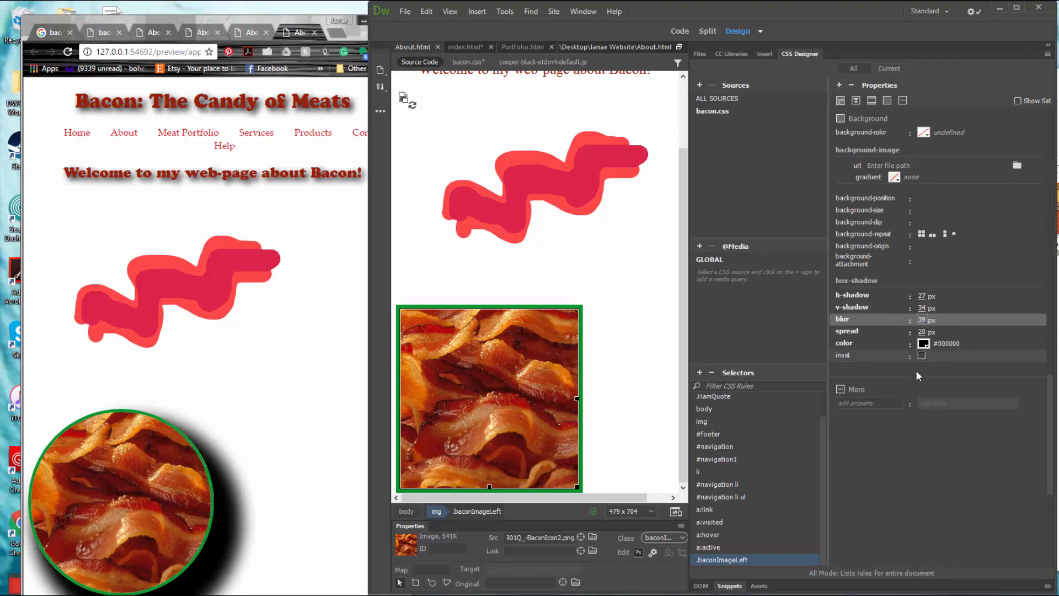
{"action": "left_click", "coordinate": [921, 356]}
{"action": "left_click", "coordinate": [921, 356]}
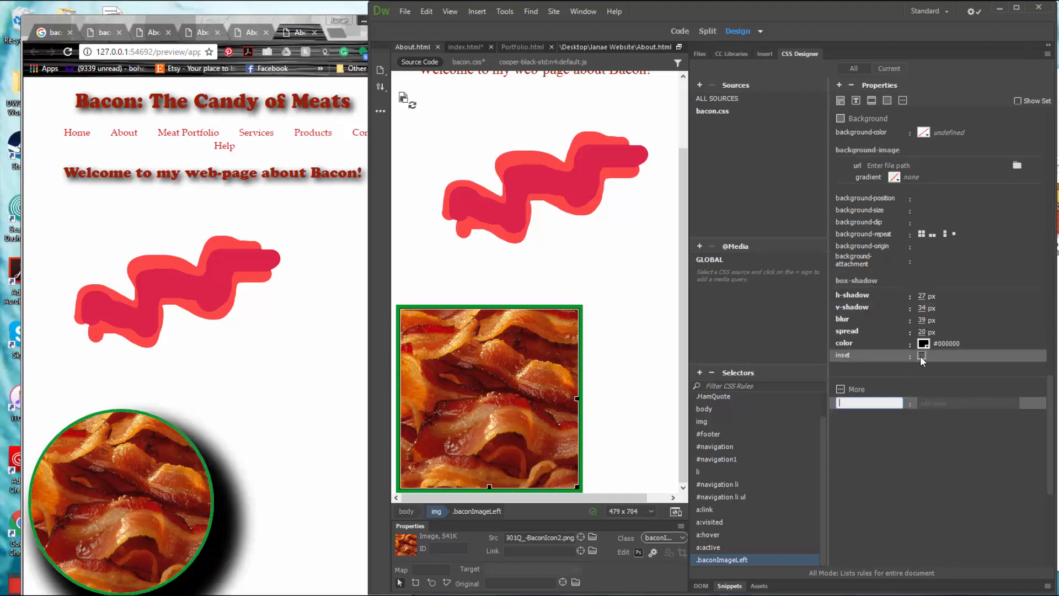
Step: Change the .baconImageLeft shadow color to gray #848484 and raise its blur to 79 px
{"action": "left_click", "coordinate": [923, 343]}
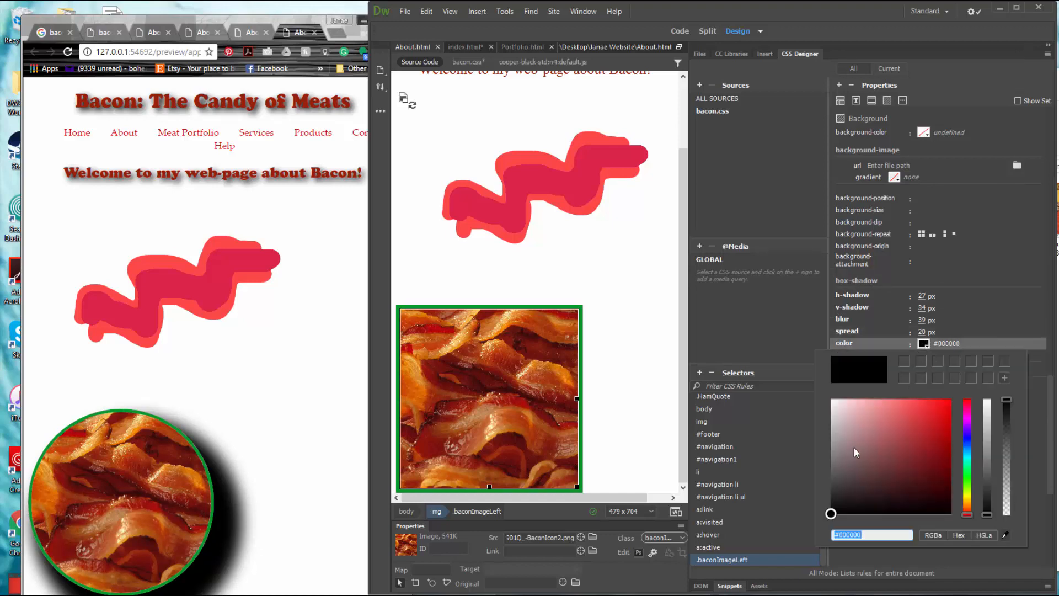
{"action": "left_click", "coordinate": [831, 465]}
{"action": "left_click_drag", "start_coordinate": [830, 465], "coordinate": [833, 455]}
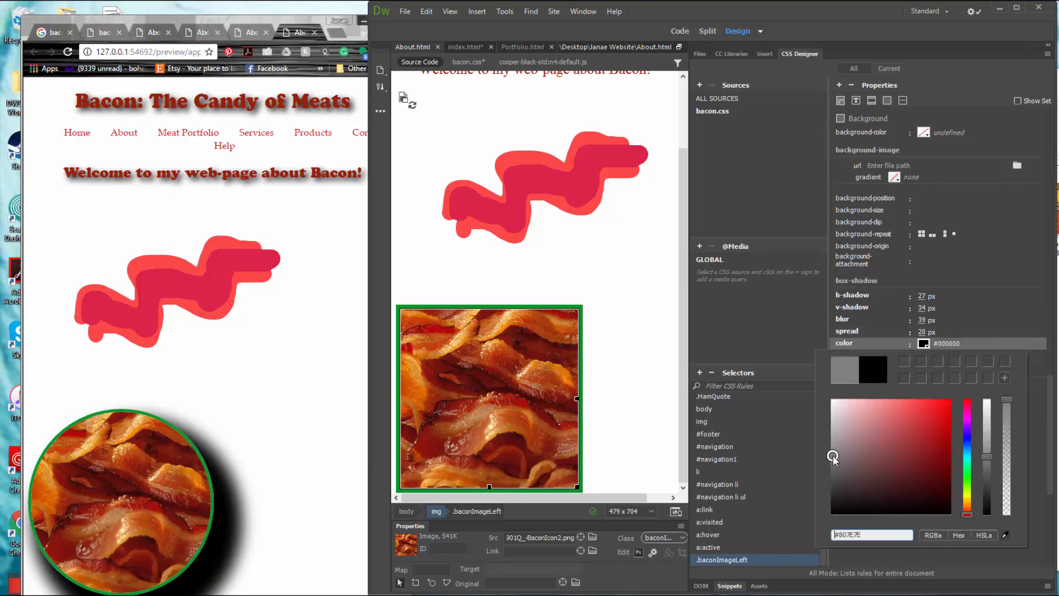
{"action": "left_click", "coordinate": [982, 315]}
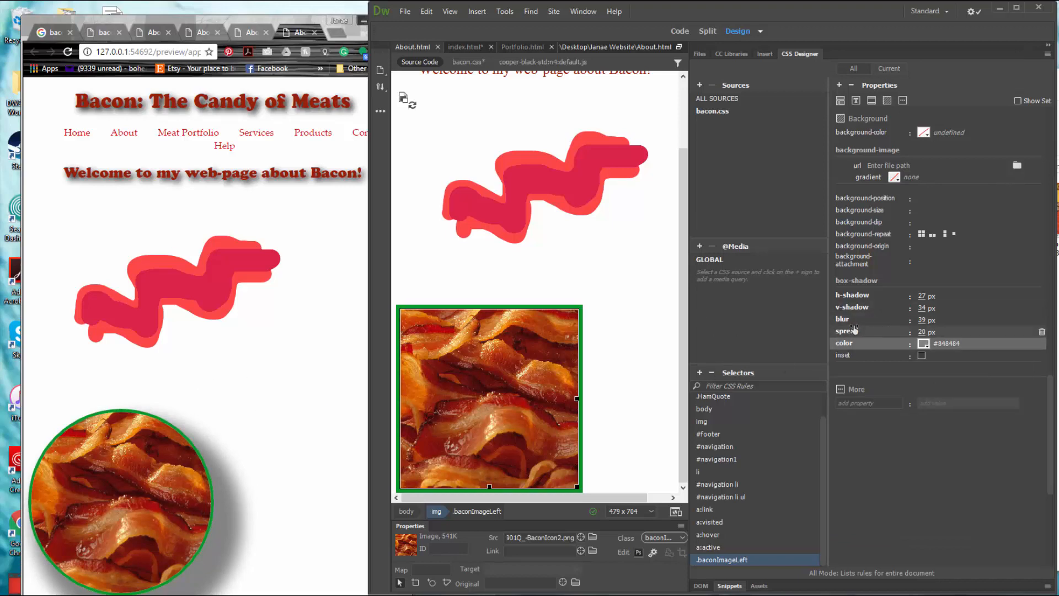
{"action": "left_click_drag", "start_coordinate": [924, 324], "coordinate": [949, 321]}
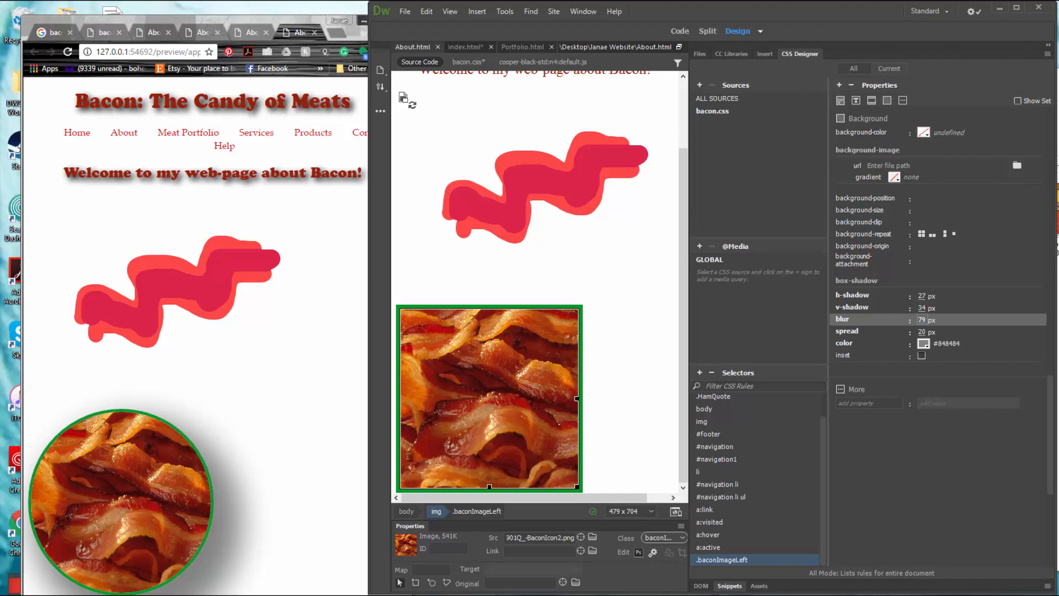
Step: Widen the editor window over the browser preview and select the bacon graphic on the About page
{"action": "left_click_drag", "start_coordinate": [367, 95], "coordinate": [6, 39]}
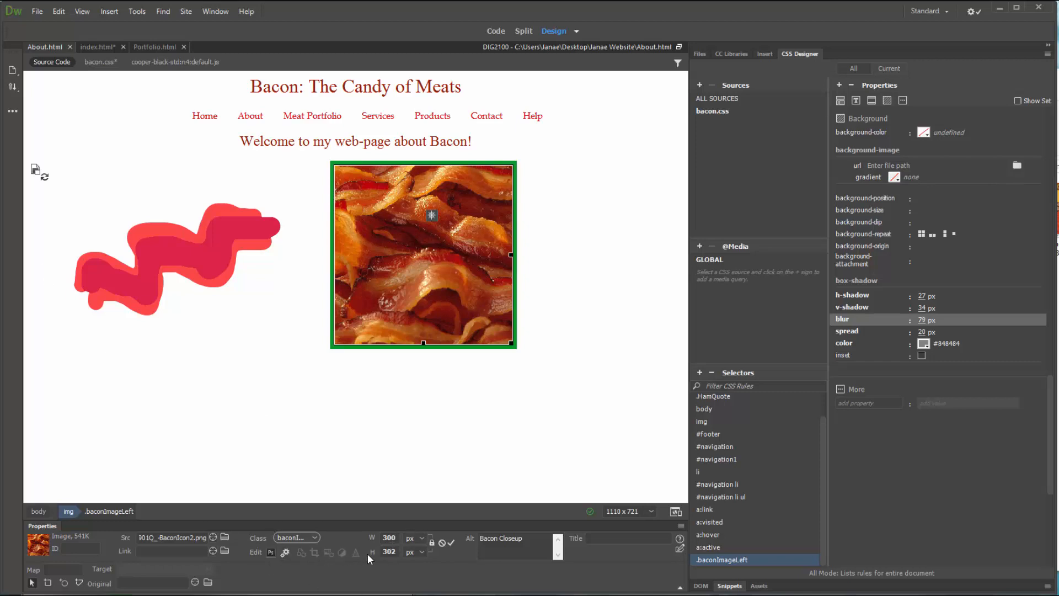
{"action": "left_click", "coordinate": [211, 291]}
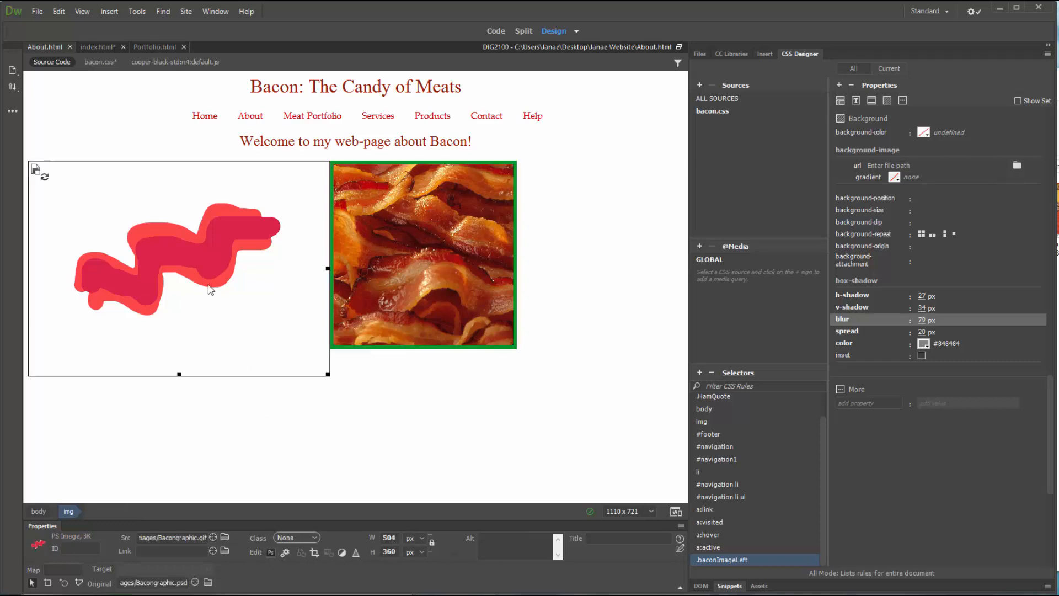
Step: Find the large bacon portrait on the index page and set its width to 500 px
{"action": "left_click", "coordinate": [140, 46]}
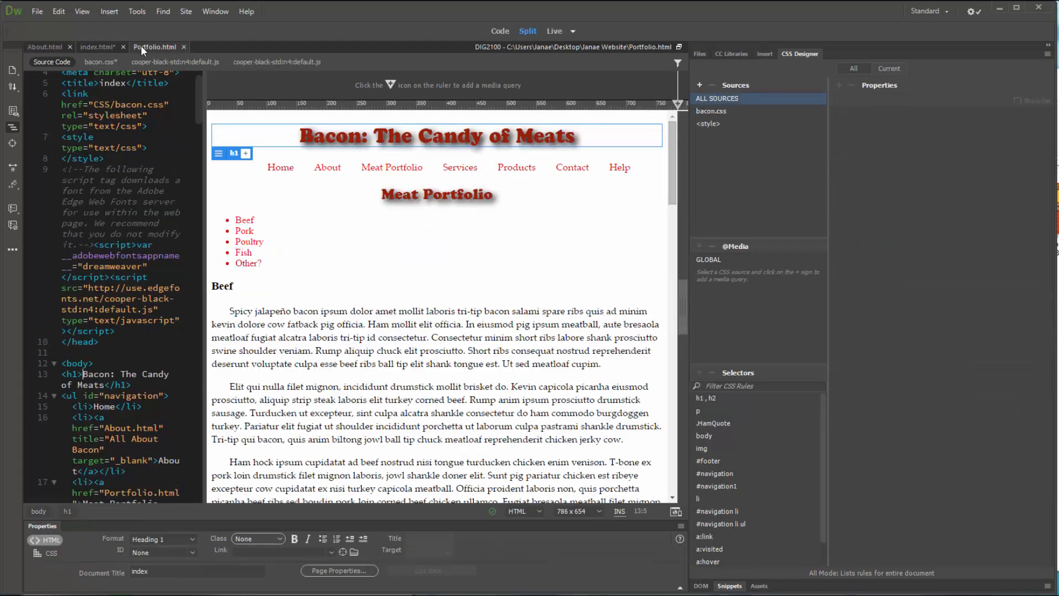
{"action": "scroll", "coordinate": [215, 166], "scroll_direction": "down", "scroll_amount": 15}
{"action": "left_click", "coordinate": [98, 46]}
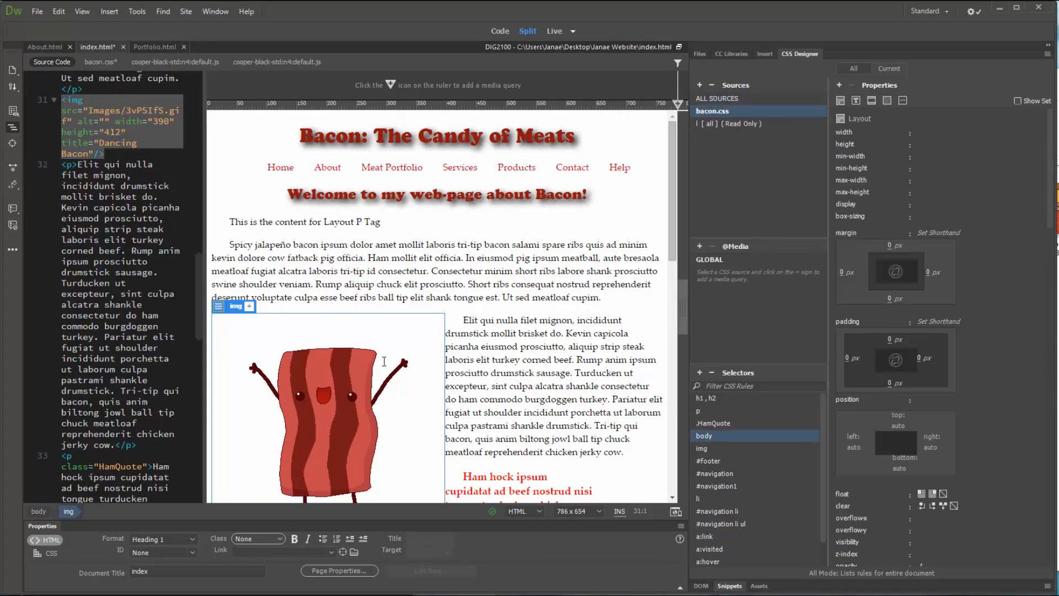
{"action": "scroll", "coordinate": [433, 402], "scroll_direction": "down", "scroll_amount": 10}
{"action": "left_click", "coordinate": [425, 380]}
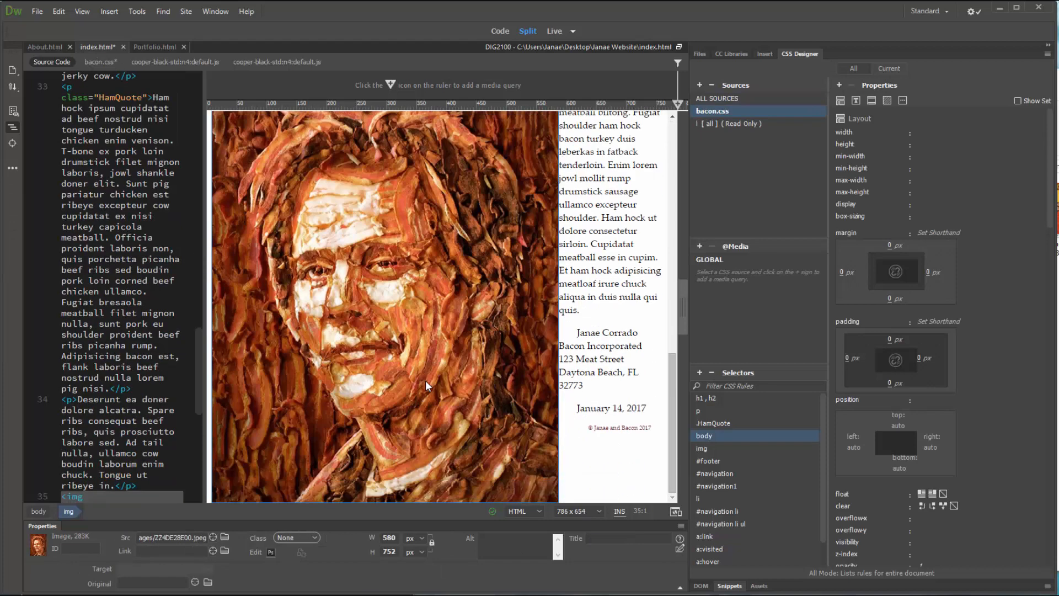
{"action": "double_click", "coordinate": [390, 538]}
{"action": "type", "text": "500"}
{"action": "key", "text": "Return"}
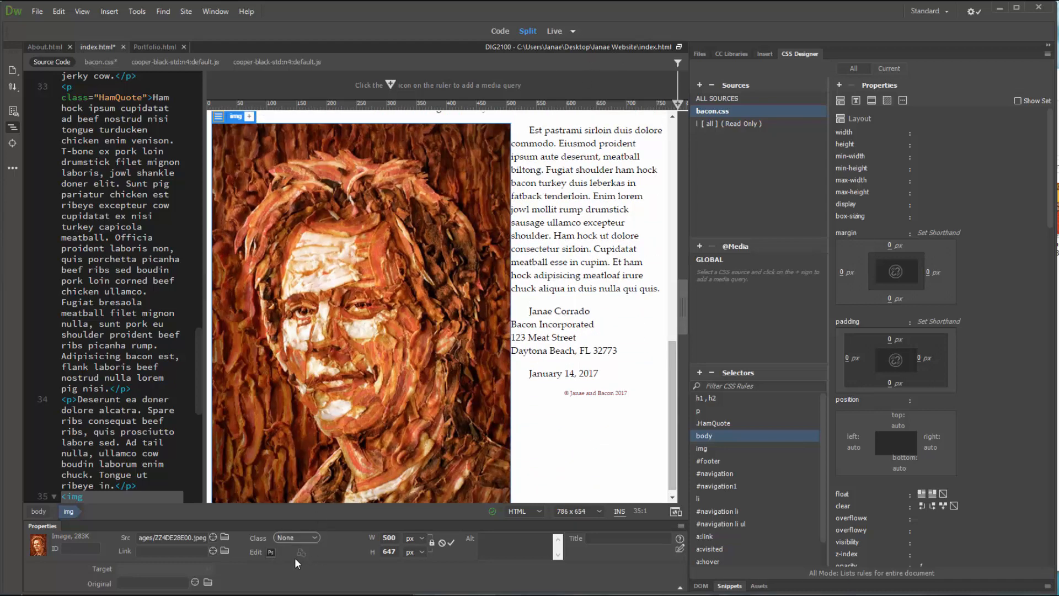
Step: Switch the index page from Live to Design view and bring the bacon portrait into view
{"action": "left_click", "coordinate": [578, 27]}
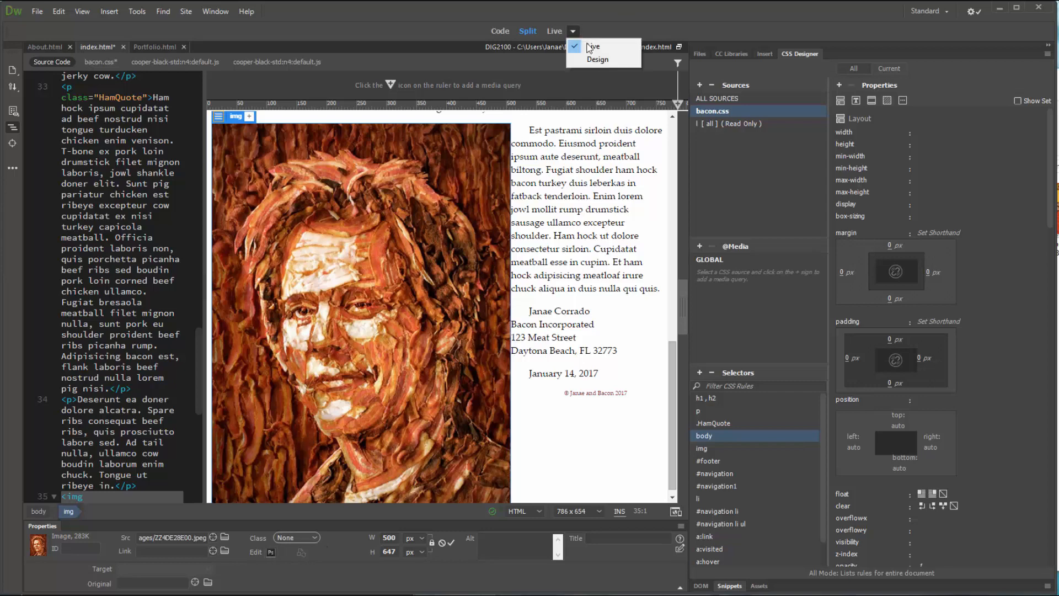
{"action": "left_click", "coordinate": [591, 60]}
{"action": "scroll", "coordinate": [419, 381], "scroll_direction": "down", "scroll_amount": 3}
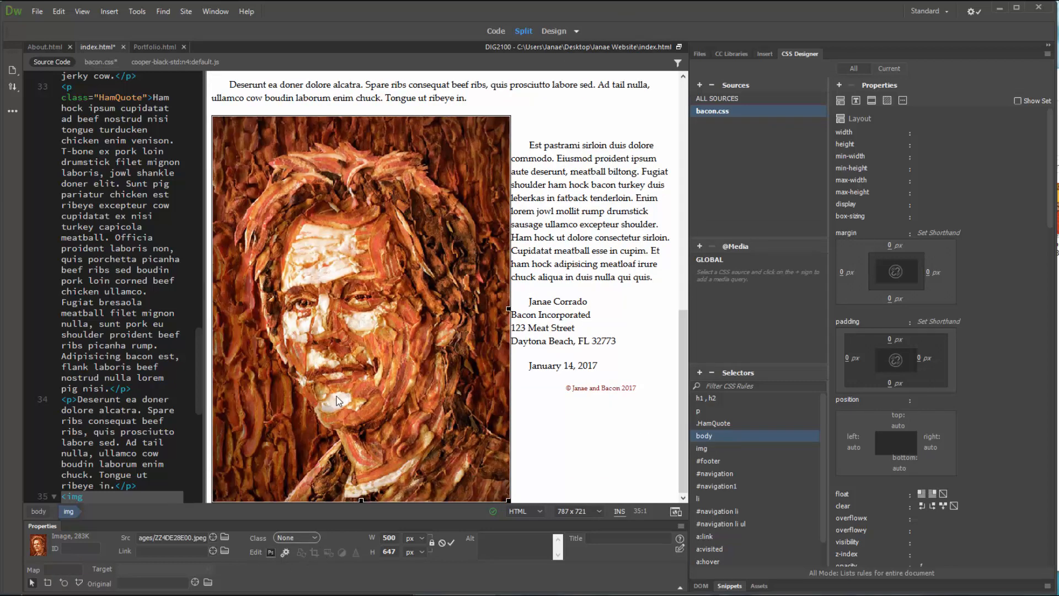
Step: Review the Image Optimization format options for the bacon portrait without applying any change
{"action": "left_click", "coordinate": [285, 552]}
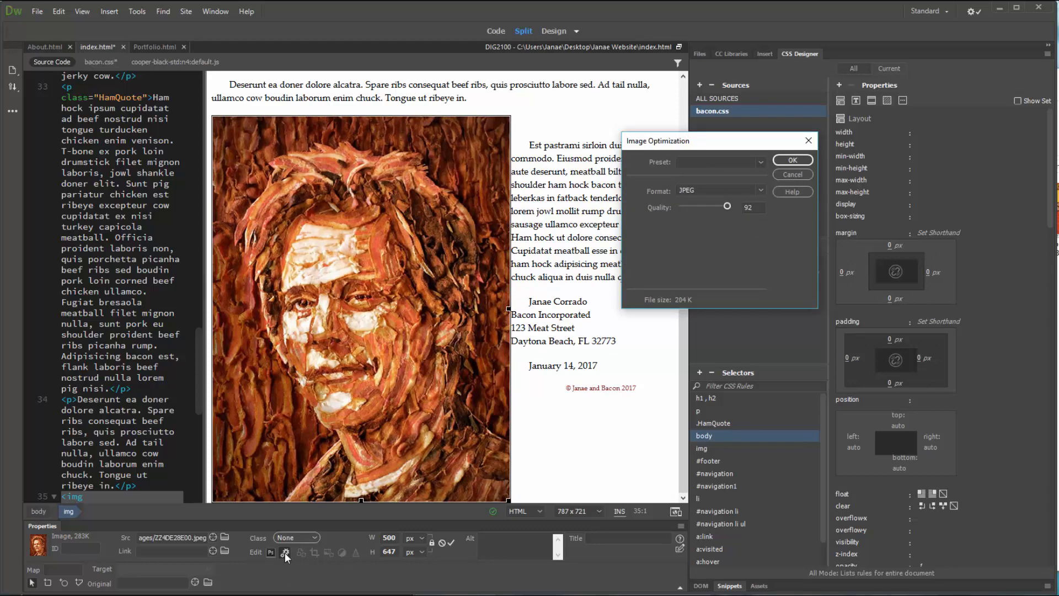
{"action": "left_click", "coordinate": [790, 174]}
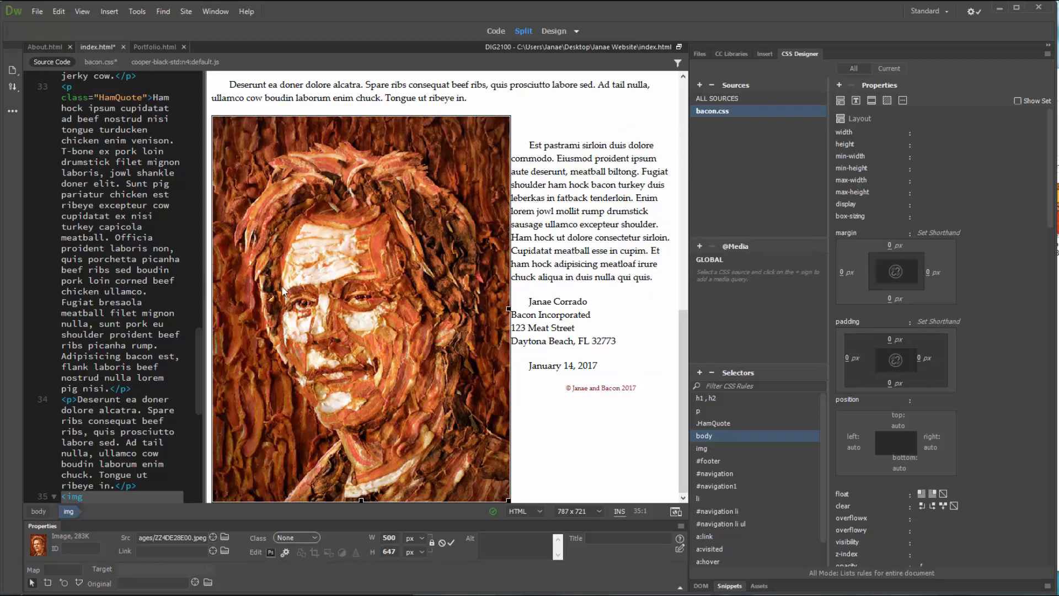
{"action": "left_click", "coordinate": [285, 553]}
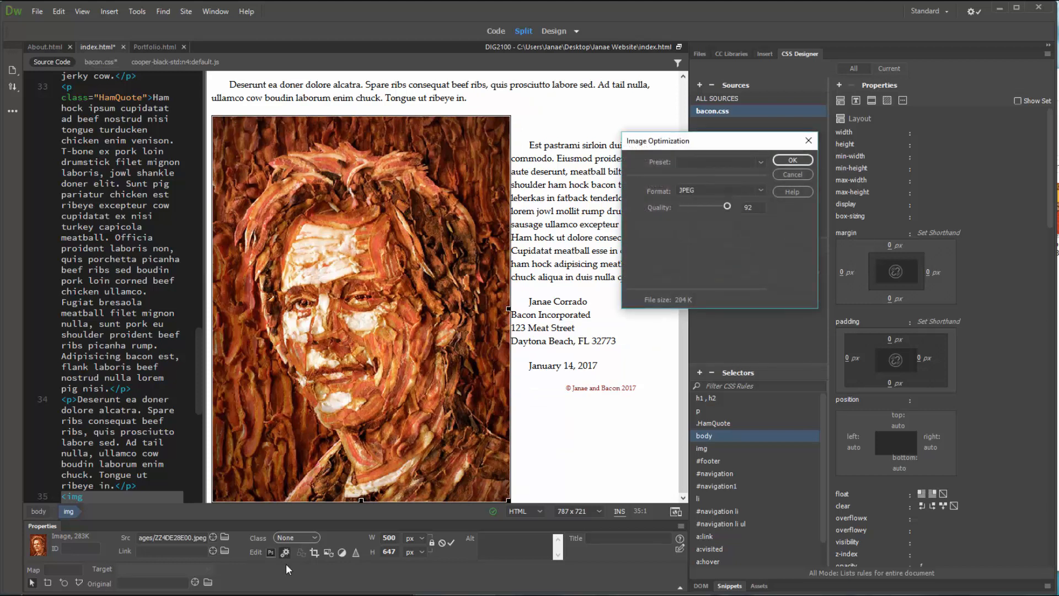
{"action": "left_click", "coordinate": [759, 191]}
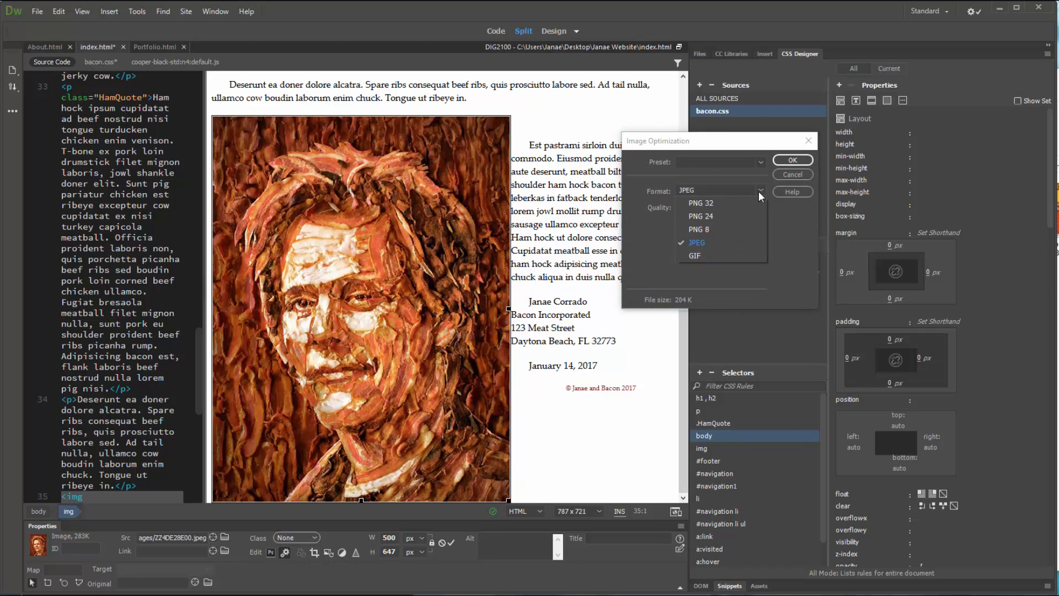
{"action": "left_click", "coordinate": [793, 175]}
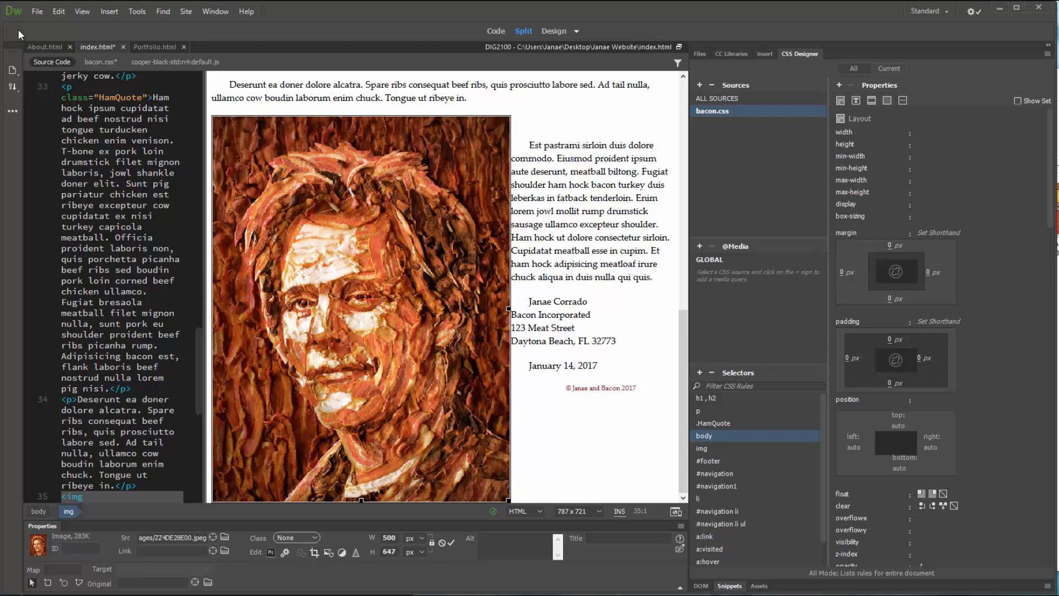
Step: Try to crop the bacon graphic on the About page, declining to detach its Smart Object
{"action": "left_click", "coordinate": [28, 45]}
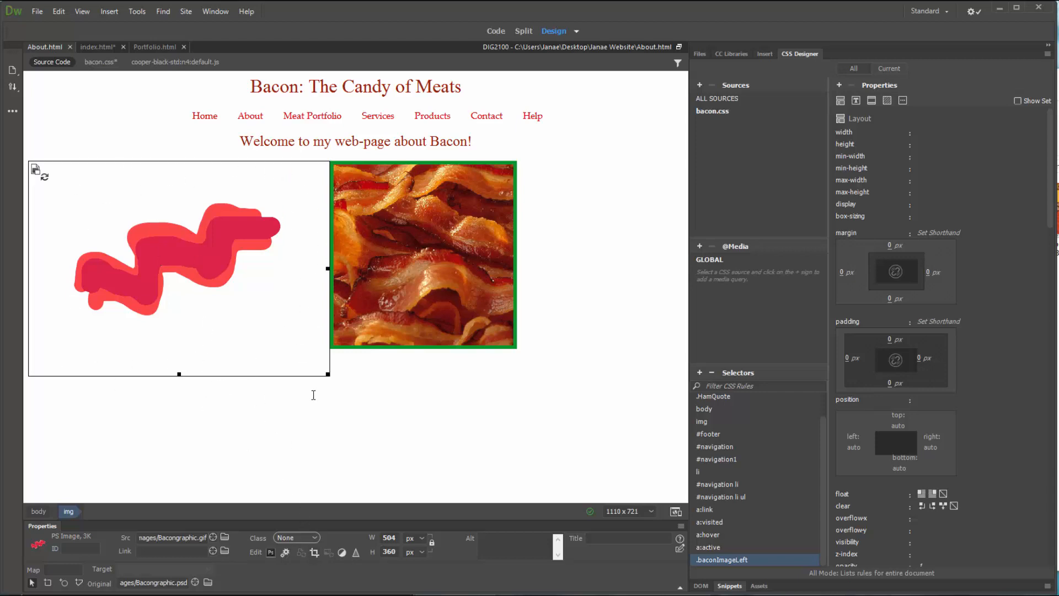
{"action": "left_click", "coordinate": [314, 552]}
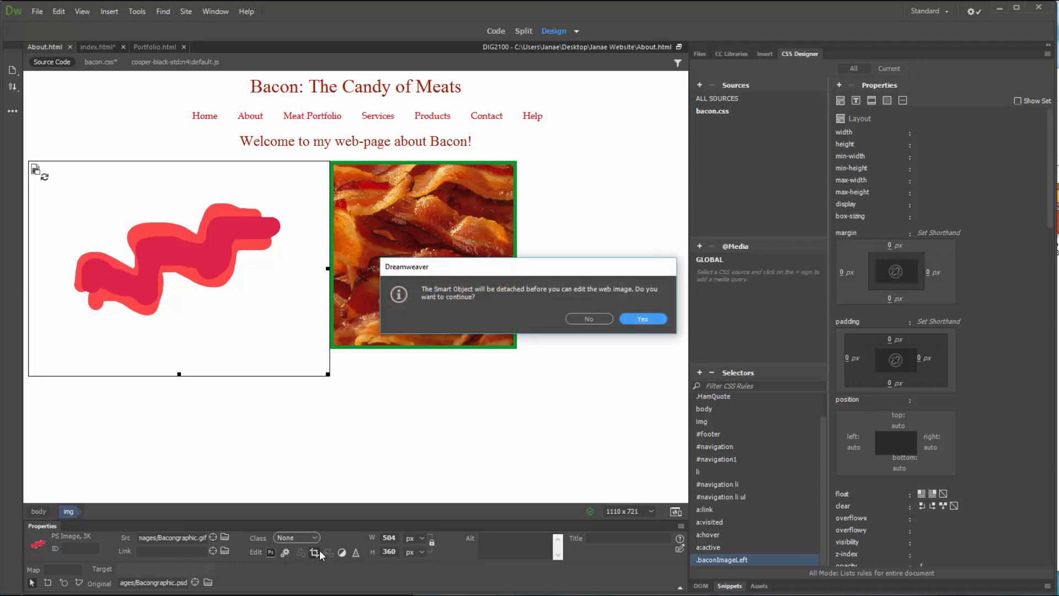
{"action": "key", "text": "Escape"}
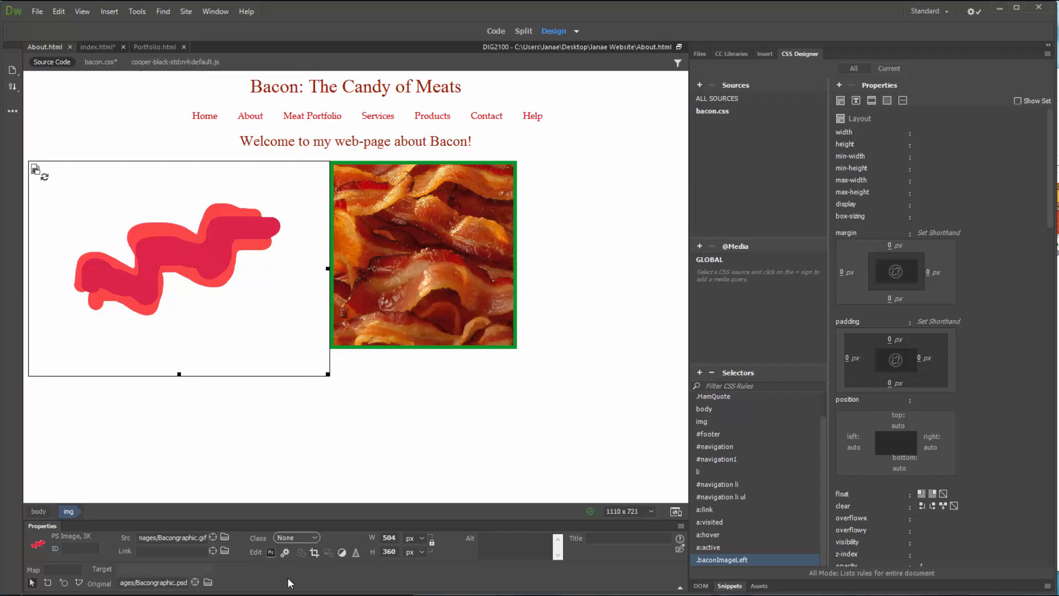
{"action": "left_click", "coordinate": [313, 551]}
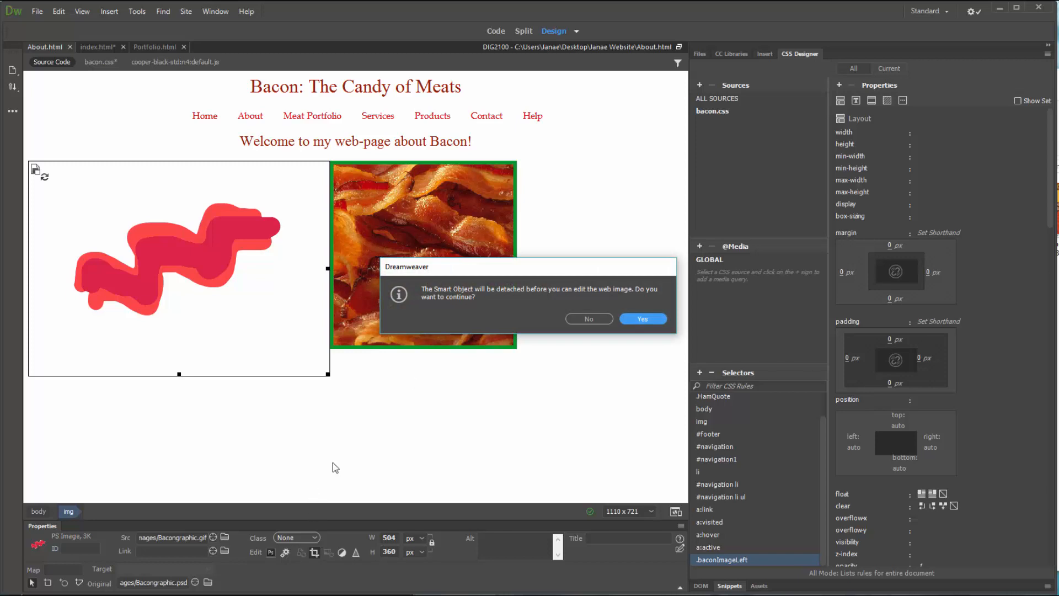
{"action": "left_click", "coordinate": [589, 319]}
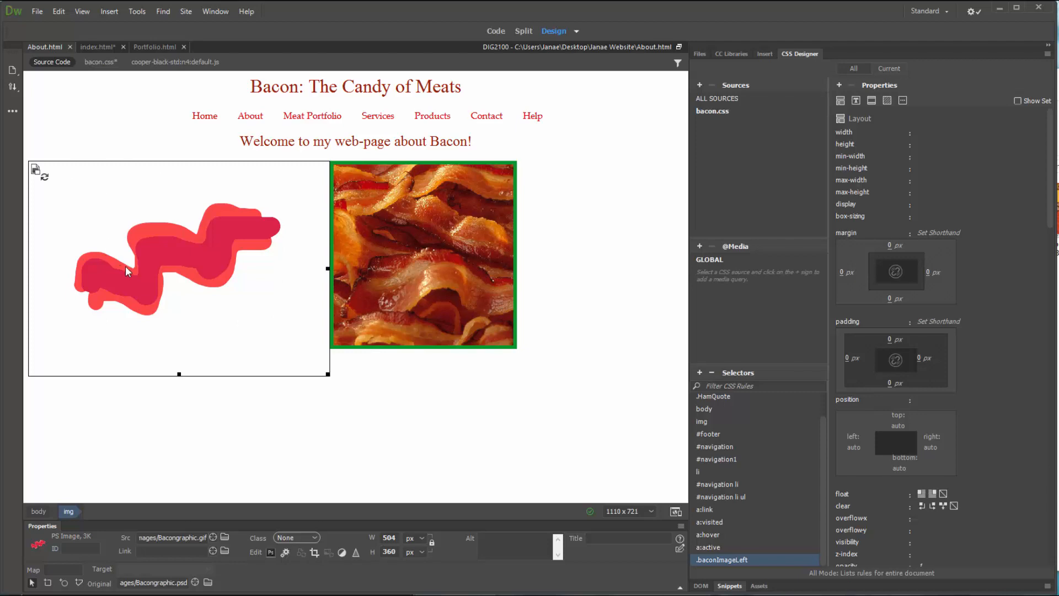
Step: Switch to Photoshop, bring up Bacongraphic.psd, and size its window so the Dreamweaver About page shows beside it
{"action": "left_click", "coordinate": [353, 260]}
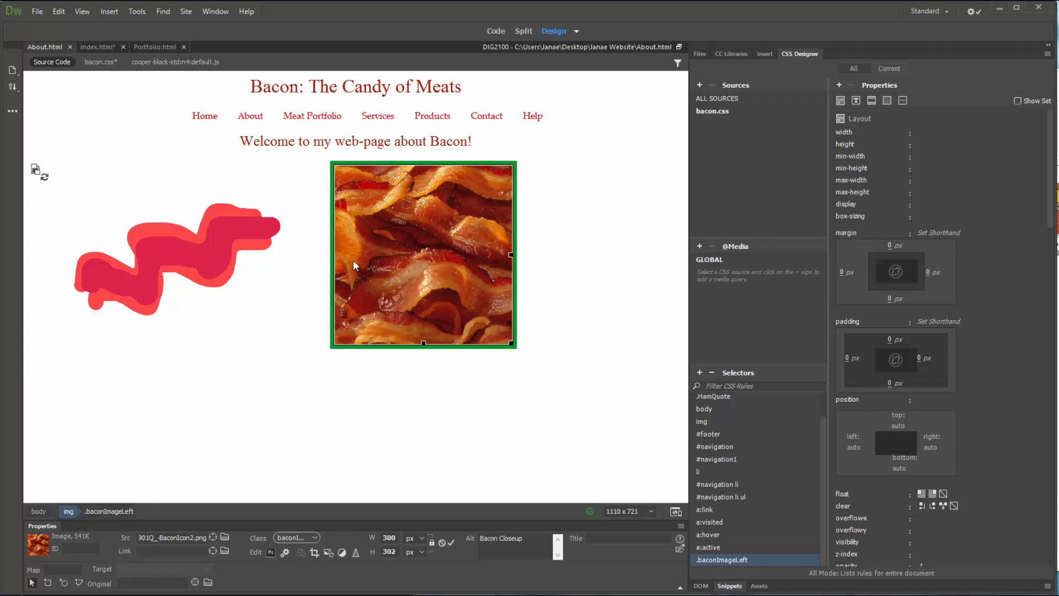
{"action": "left_click", "coordinate": [171, 273]}
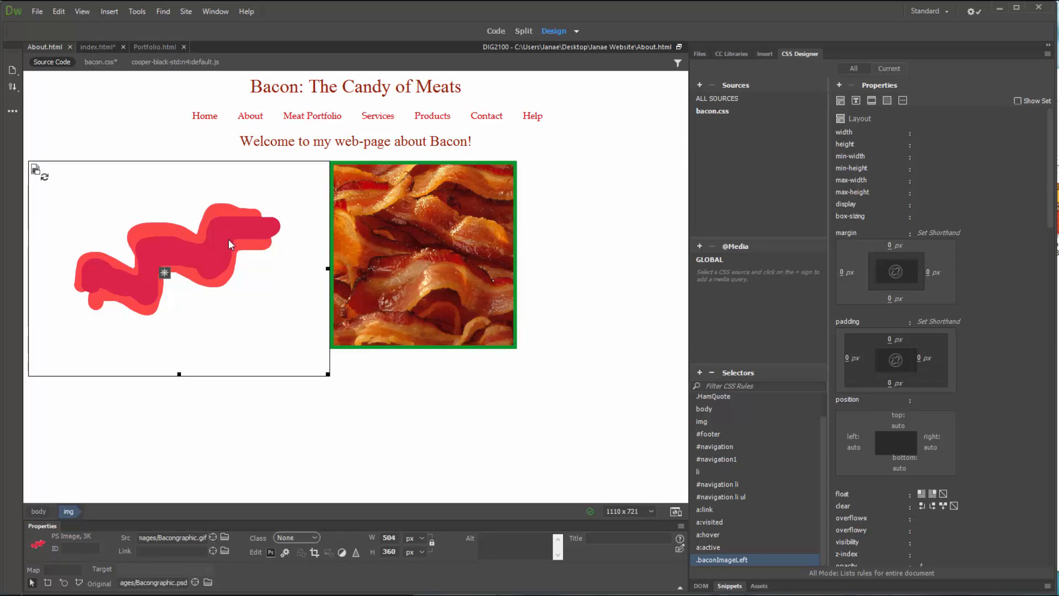
{"action": "left_click", "coordinate": [270, 595]}
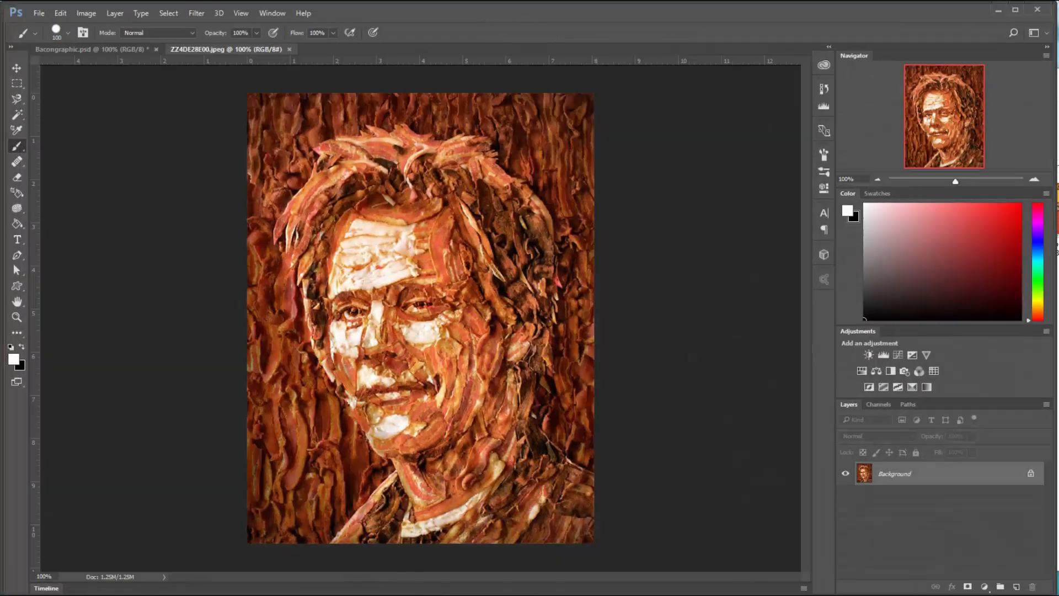
{"action": "left_click", "coordinate": [83, 48]}
{"action": "left_click", "coordinate": [3, 80]}
{"action": "left_click_drag", "start_coordinate": [3, 80], "coordinate": [105, 80]}
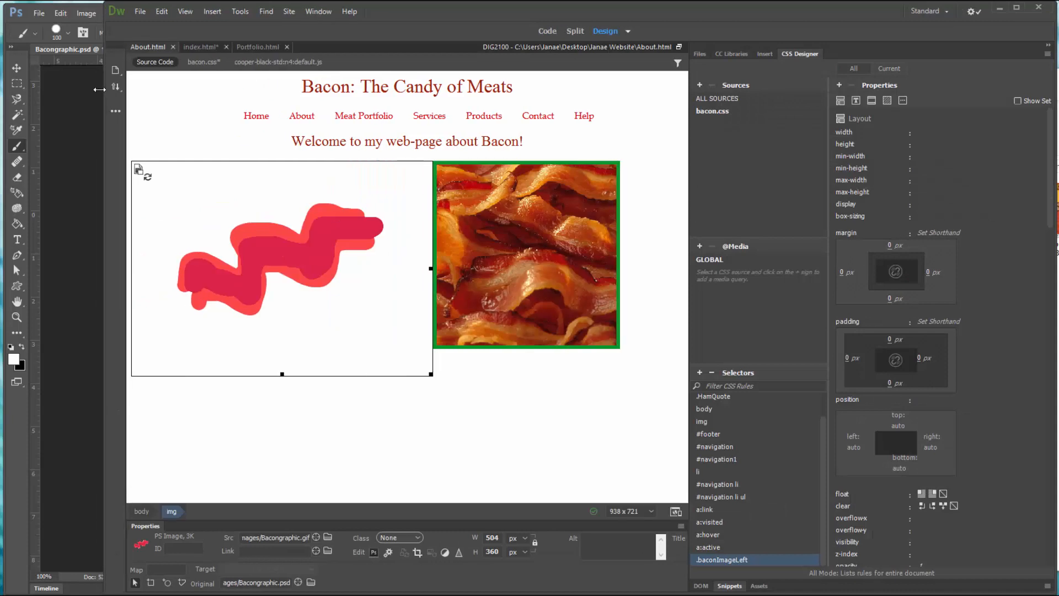
{"action": "left_click_drag", "start_coordinate": [104, 30], "coordinate": [0, 34]}
{"action": "key", "text": "alt+Tab"}
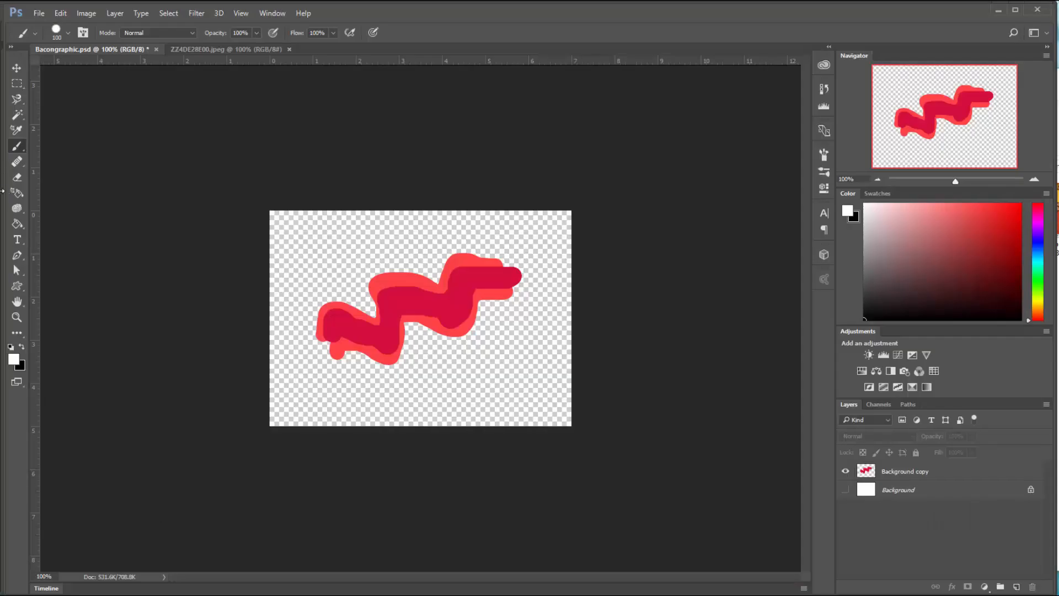
{"action": "mouse_move", "coordinate": [2, 189]}
{"action": "left_mouse_down"}
{"action": "mouse_move", "coordinate": [94, 191]}
{"action": "mouse_move", "coordinate": [2, 191]}
{"action": "left_mouse_up"}
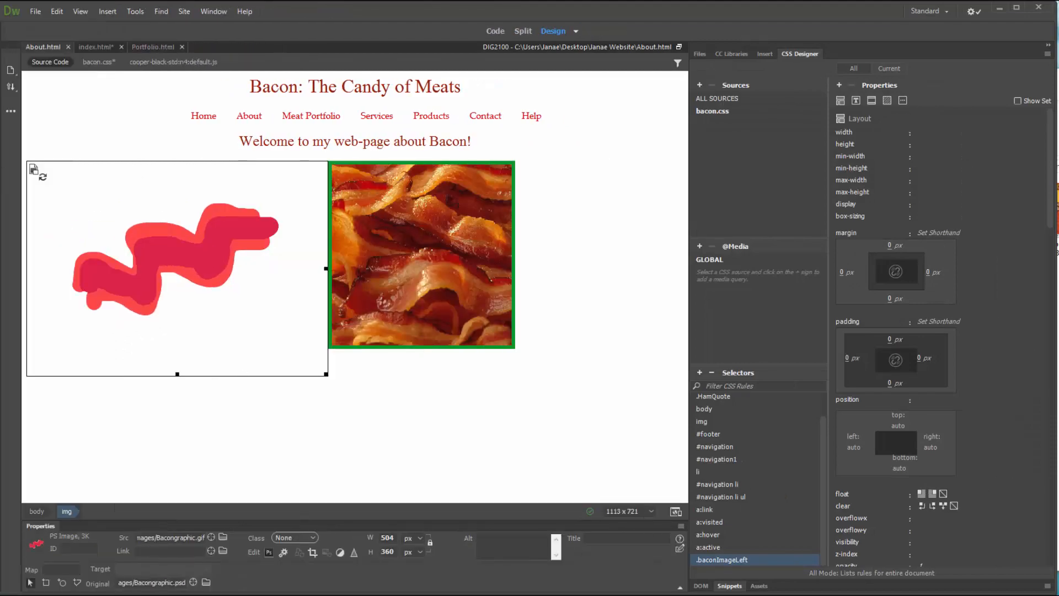
{"action": "key", "text": "alt+Tab"}
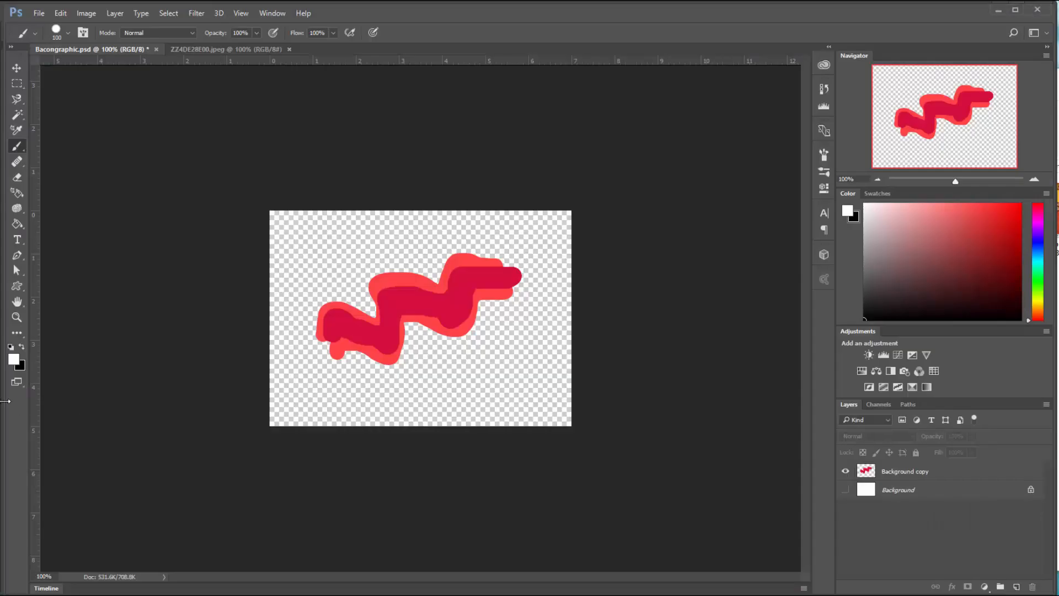
{"action": "left_click_drag", "start_coordinate": [2, 405], "coordinate": [424, 401]}
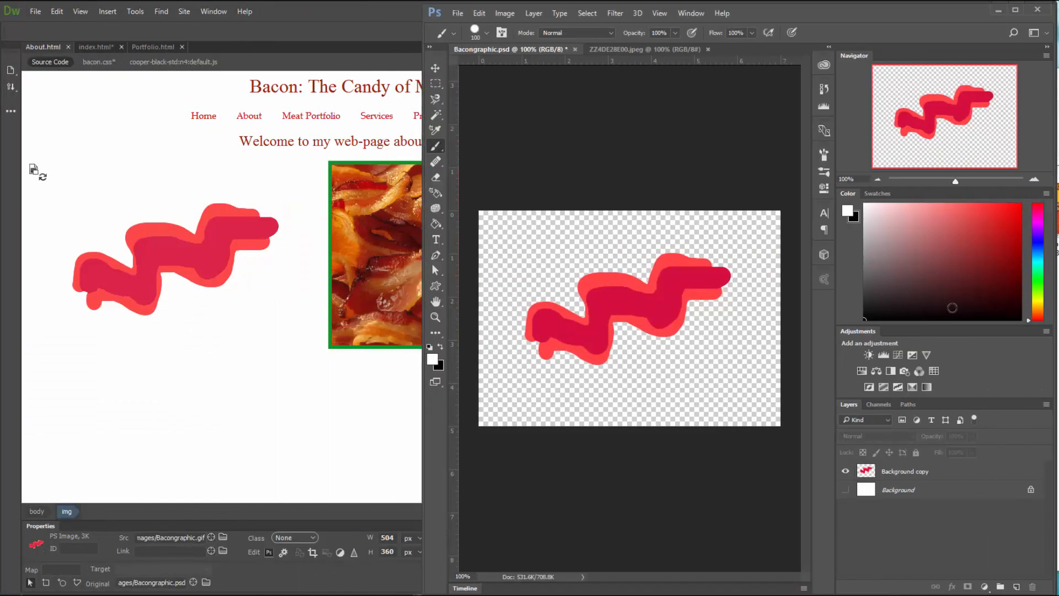
Step: Select the Background copy layer and choose a lighter, muted pink as the background color for recoloring the bacon's outer bands
{"action": "left_click", "coordinate": [934, 475]}
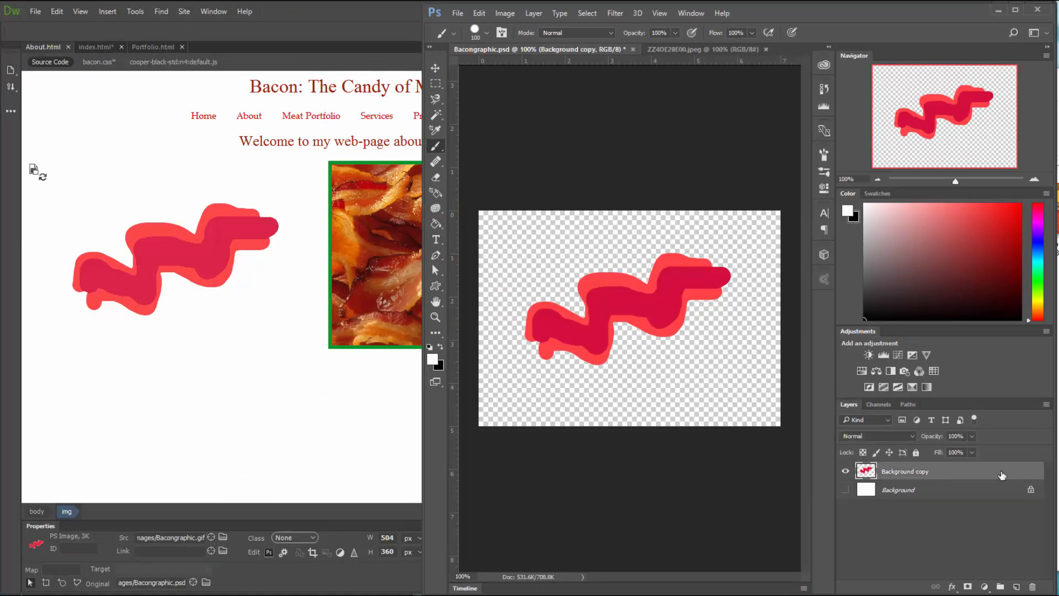
{"action": "left_click", "coordinate": [441, 195]}
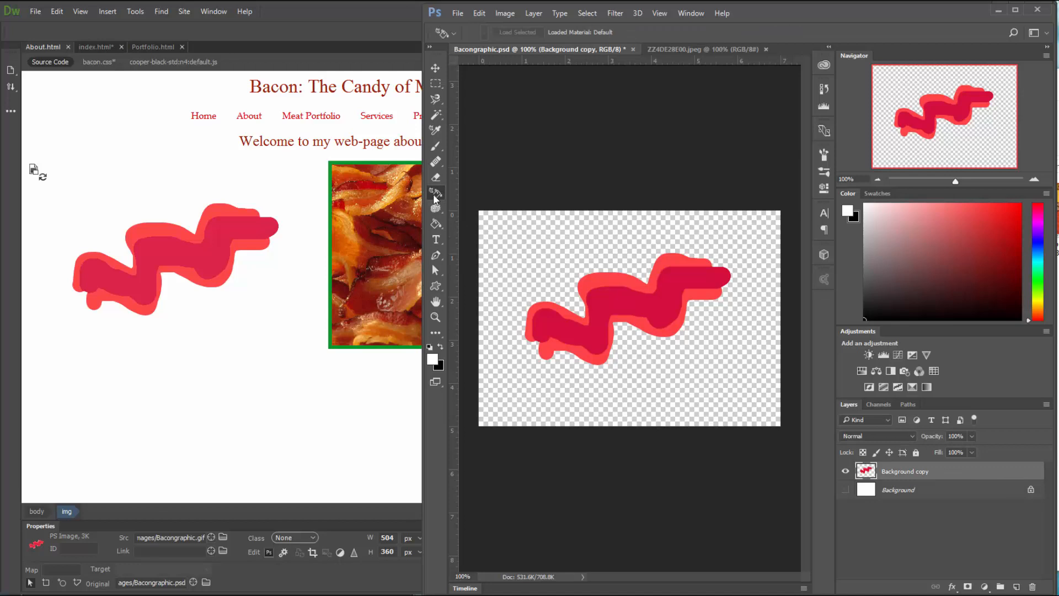
{"action": "left_click", "coordinate": [436, 223]}
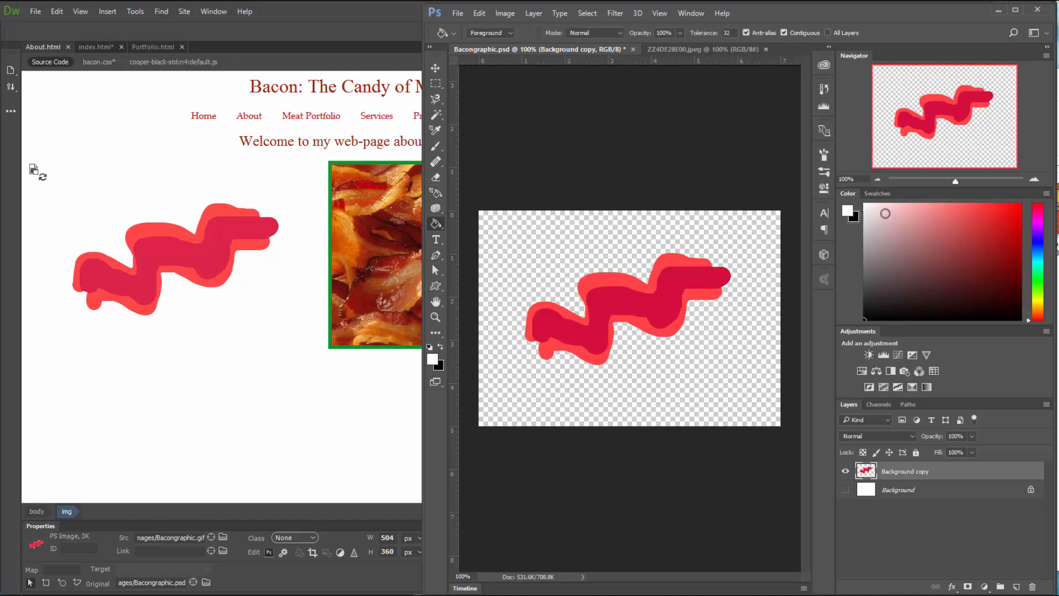
{"action": "left_click", "coordinate": [608, 283], "text": "alt"}
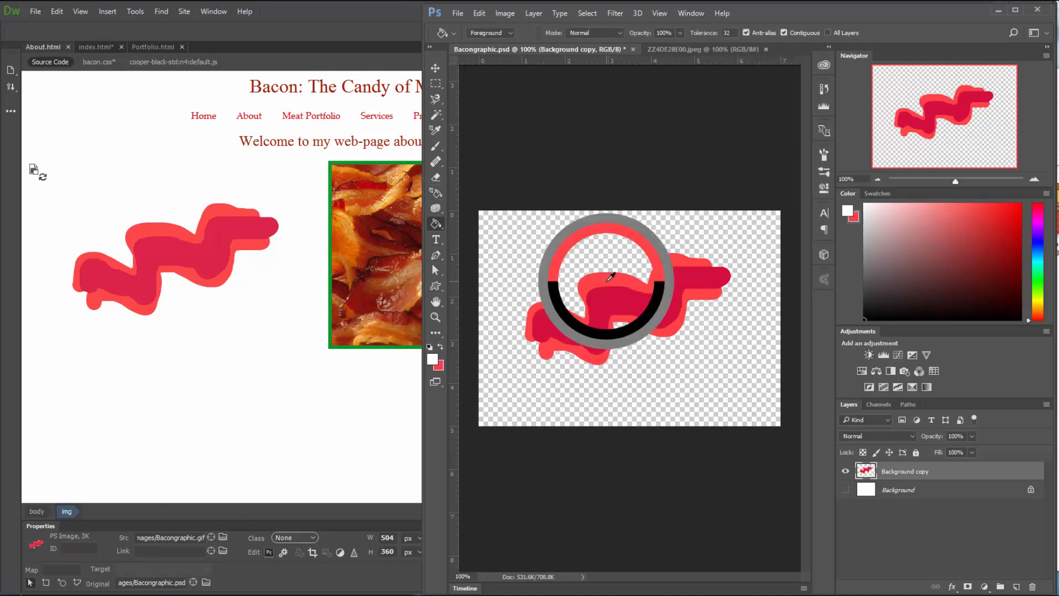
{"action": "left_click", "coordinate": [439, 365]}
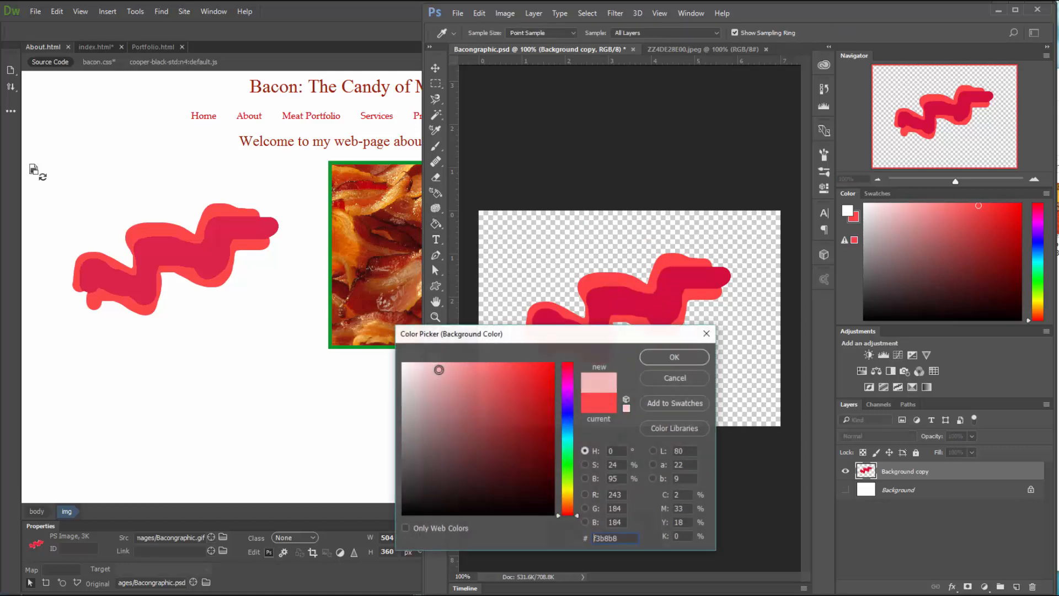
{"action": "left_click", "coordinate": [438, 369]}
{"action": "left_click", "coordinate": [487, 371]}
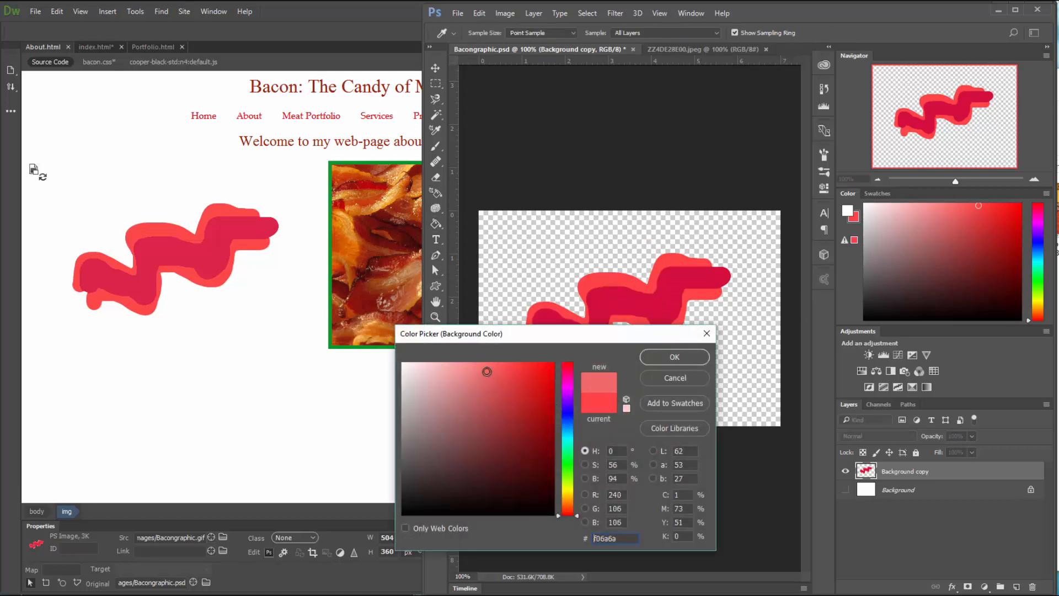
{"action": "mouse_move", "coordinate": [487, 371]}
{"action": "left_mouse_down"}
{"action": "mouse_move", "coordinate": [466, 402]}
{"action": "mouse_move", "coordinate": [497, 371]}
{"action": "mouse_move", "coordinate": [473, 376]}
{"action": "left_mouse_up"}
{"action": "left_click", "coordinate": [674, 356]}
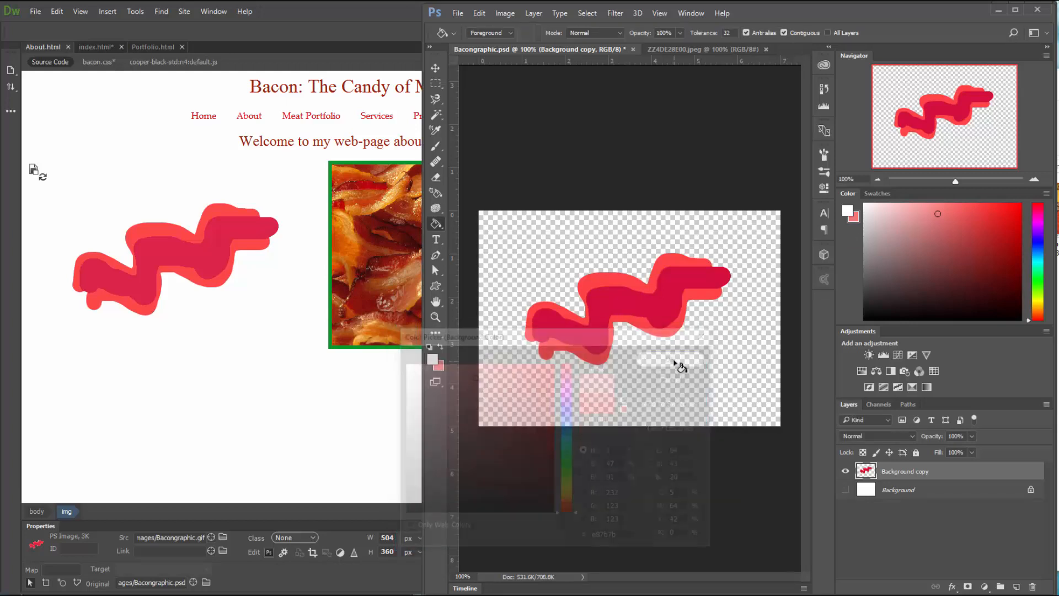
Step: Make the muted pink the foreground color, fill the bacon's outer bands with it, and save Bacongraphic.psd
{"action": "left_click", "coordinate": [440, 346]}
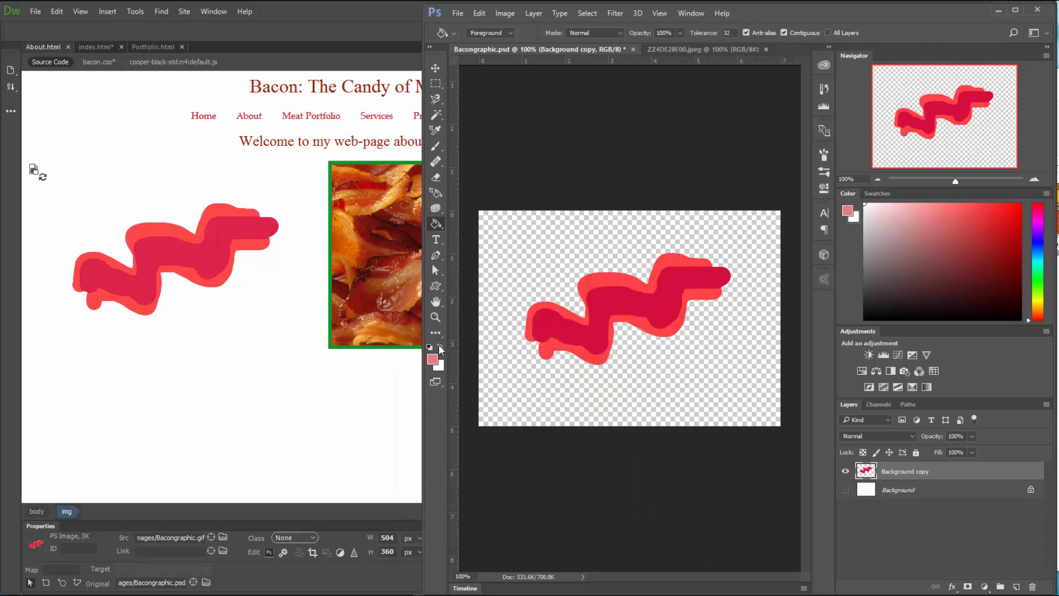
{"action": "left_click", "coordinate": [595, 287]}
{"action": "left_click", "coordinate": [644, 334]}
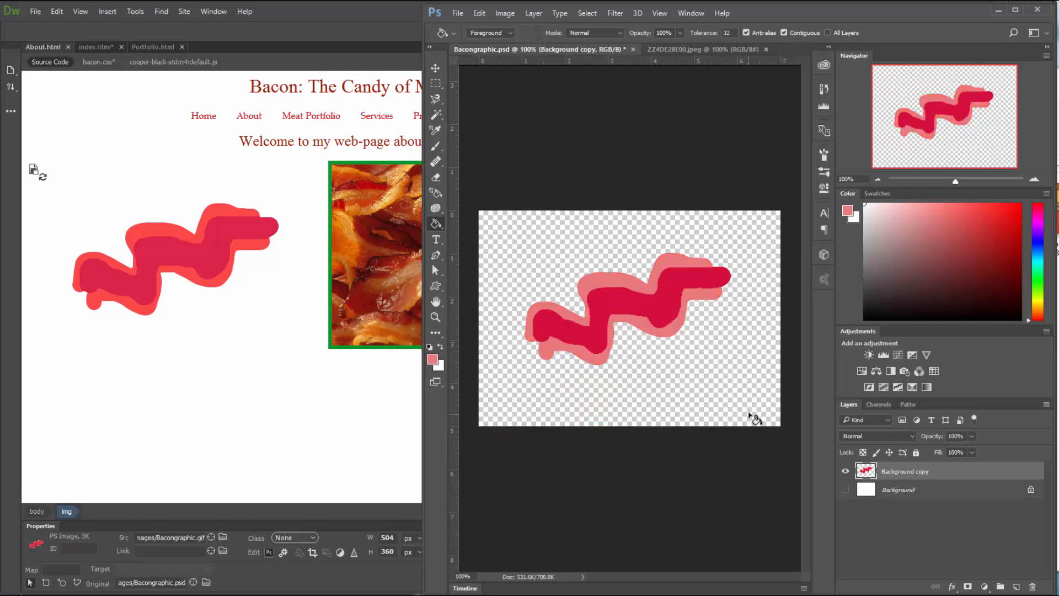
{"action": "left_click", "coordinate": [458, 13]}
{"action": "left_click", "coordinate": [494, 135]}
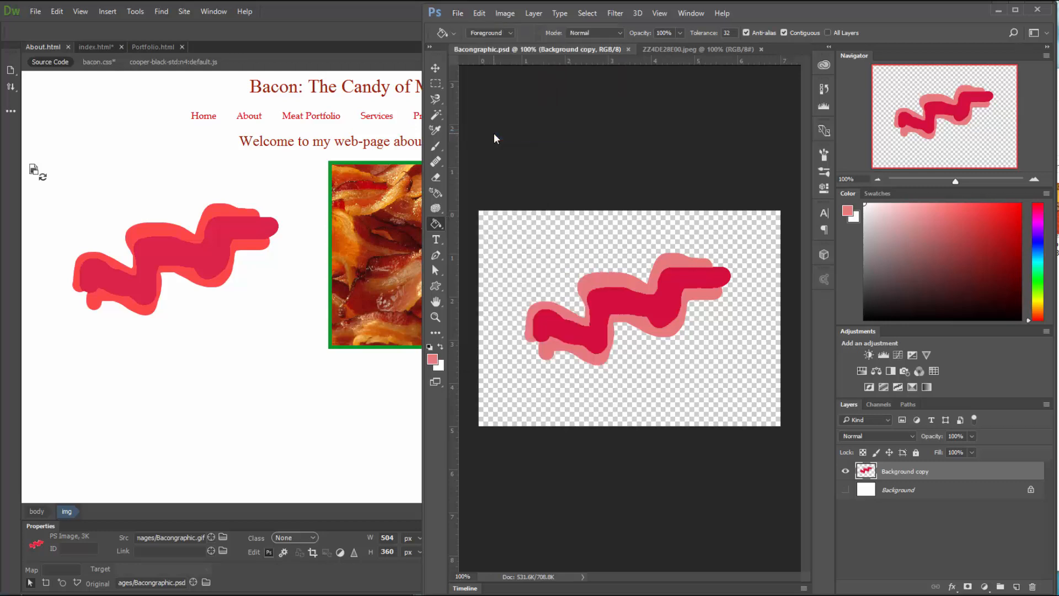
Step: Return to Dreamweaver, show the site's files, and update the About page's bacon graphic from its original PSD
{"action": "left_click", "coordinate": [347, 20]}
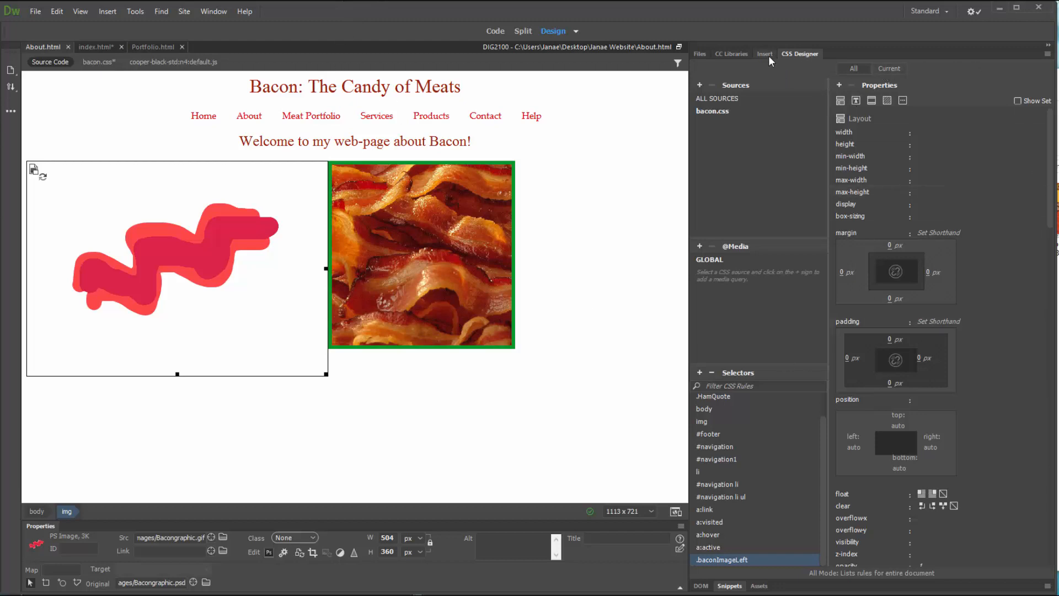
{"action": "left_click", "coordinate": [699, 54]}
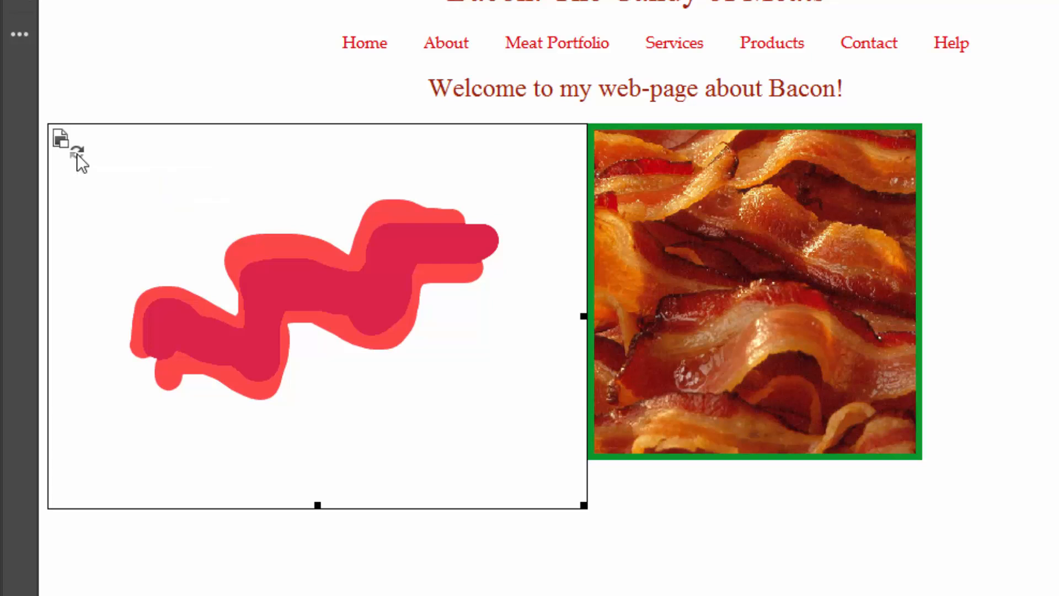
{"action": "right_click", "coordinate": [77, 153]}
{"action": "key", "text": "Escape"}
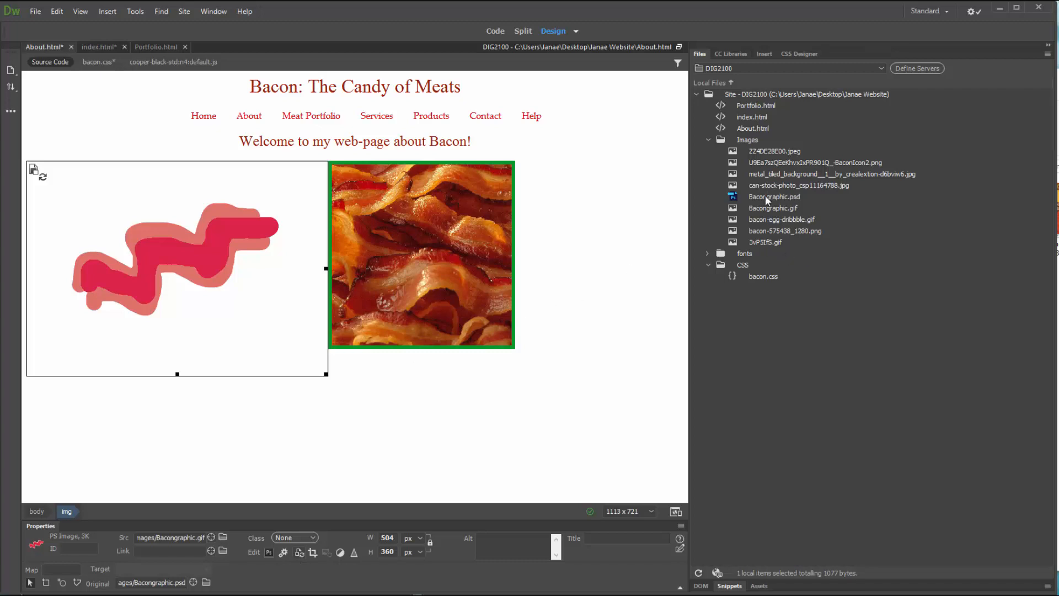
{"action": "left_click", "coordinate": [772, 209]}
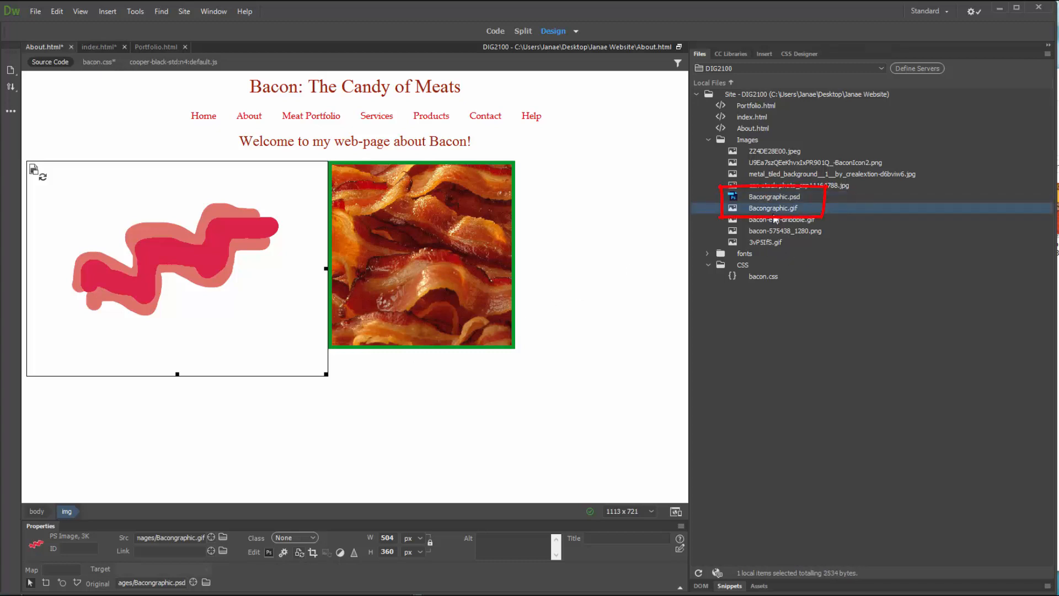
{"action": "mouse_move", "coordinate": [35, 176]}
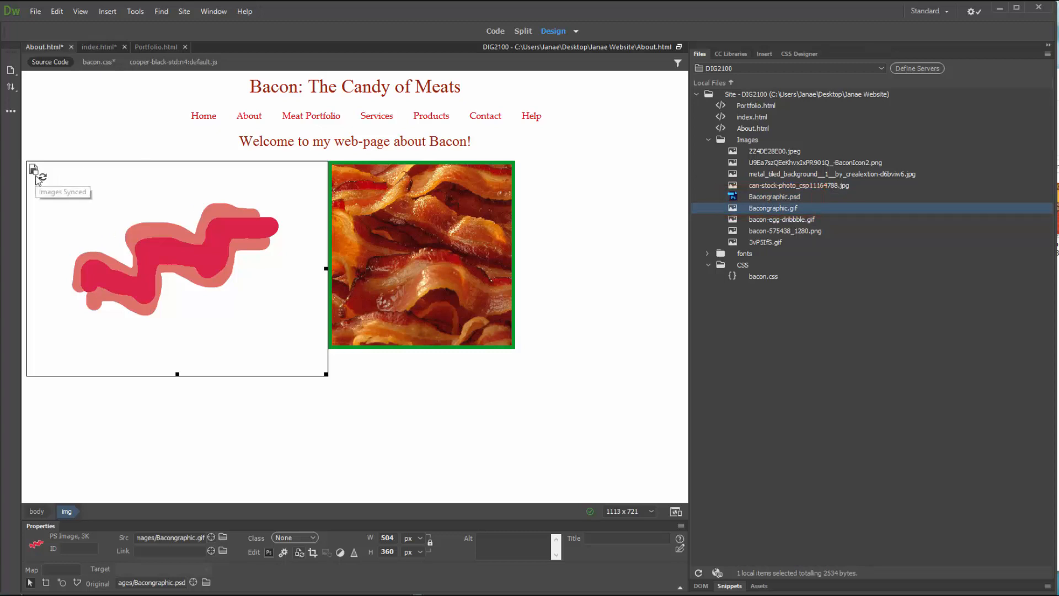
Step: Try to crop the updated bacon graphic but keep its Smart Object, and view Bacongraphic.psd in Photoshop before returning to Dreamweaver
{"action": "left_click", "coordinate": [311, 553]}
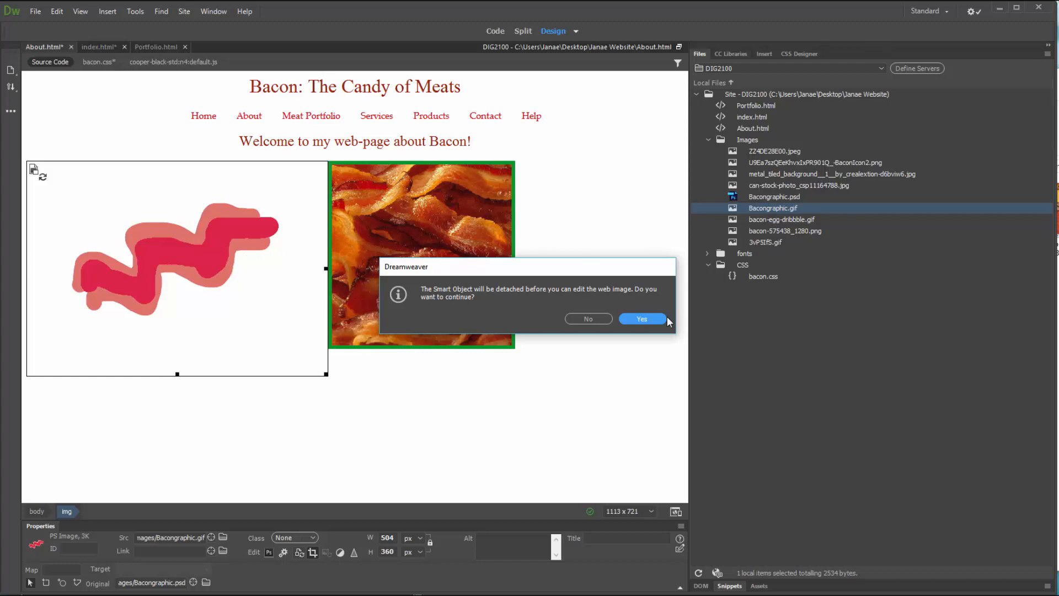
{"action": "left_click", "coordinate": [603, 320]}
{"action": "double_click", "coordinate": [753, 197]}
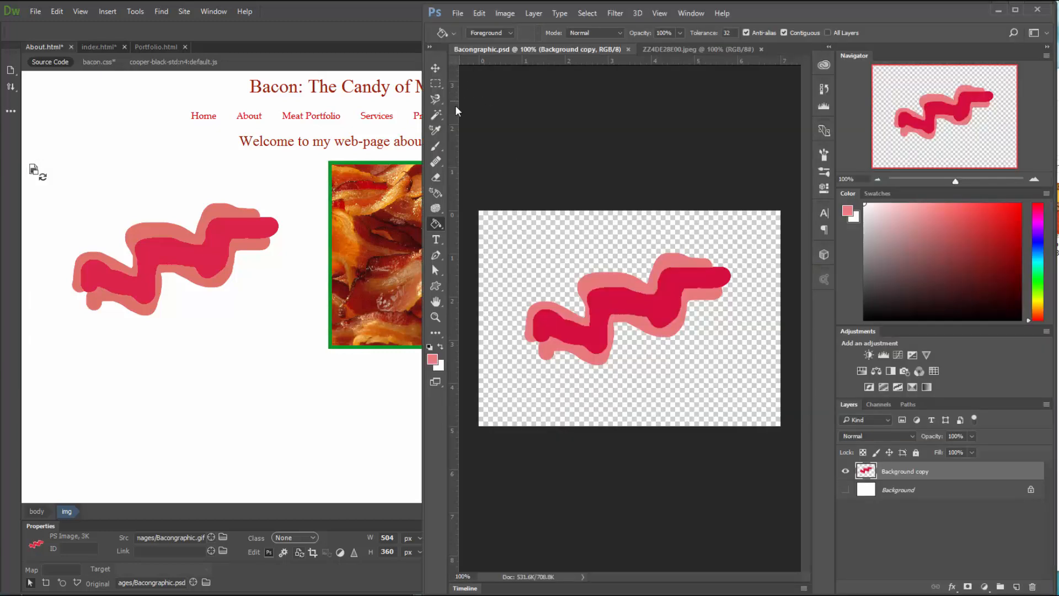
{"action": "left_click", "coordinate": [998, 10]}
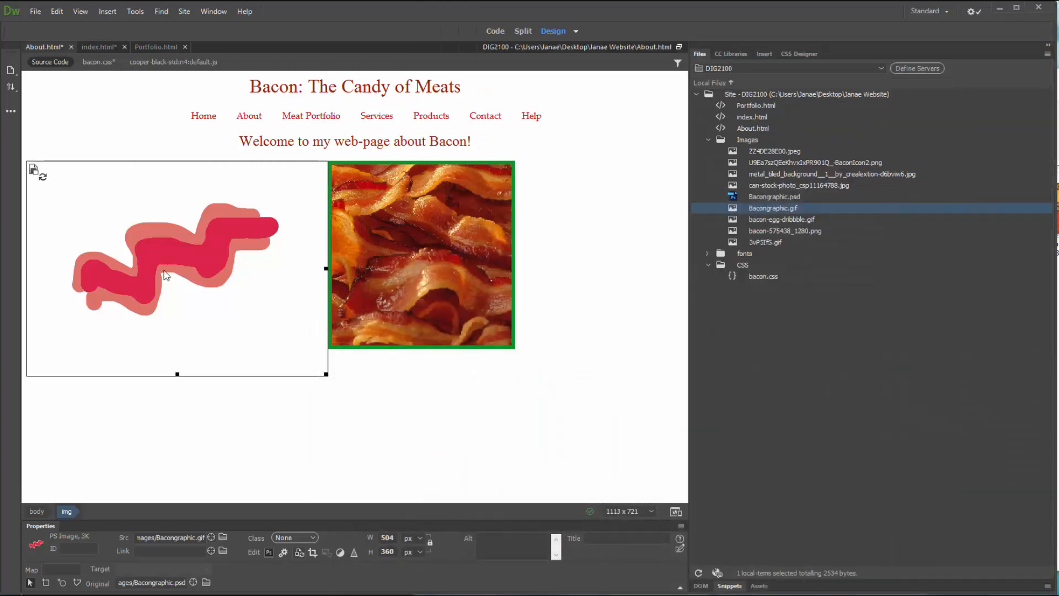
Step: Detach the bacon graphic's Smart Object and crop it closely around the strip to 356 by 197 px
{"action": "left_click", "coordinate": [312, 552]}
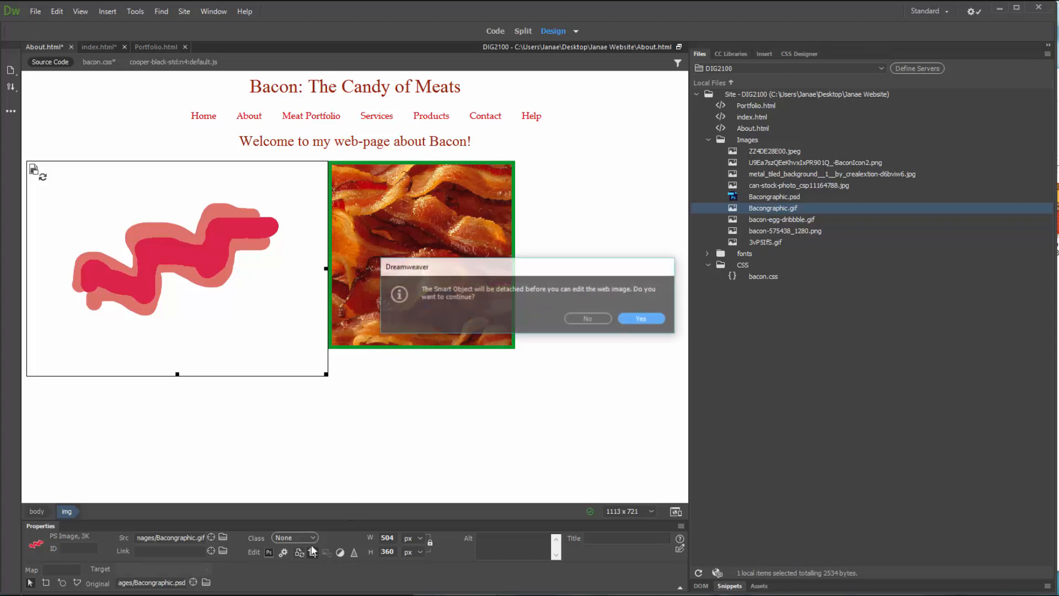
{"action": "left_click", "coordinate": [649, 317]}
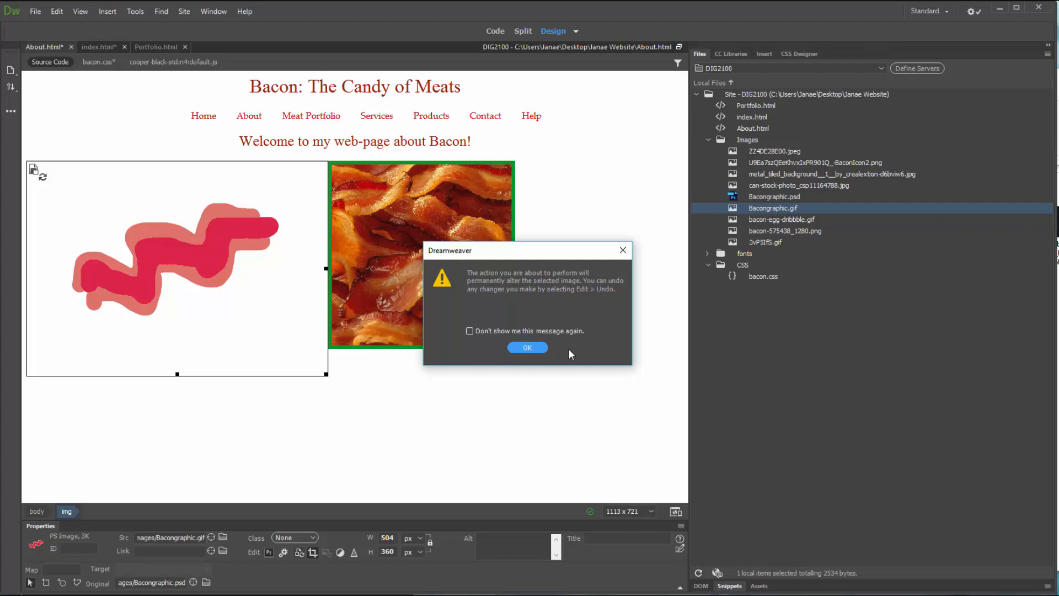
{"action": "left_click", "coordinate": [527, 348]}
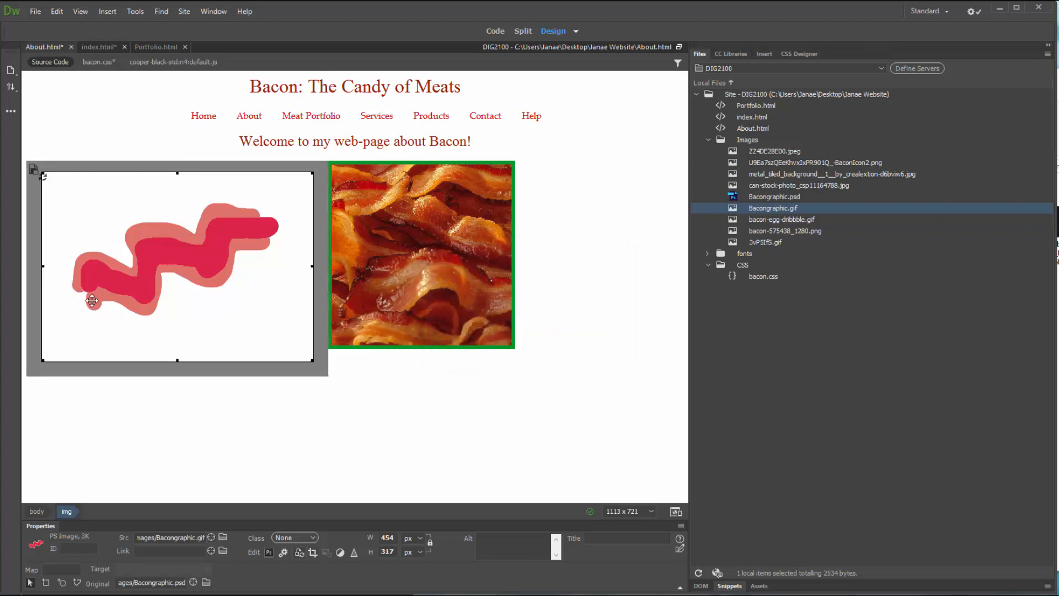
{"action": "left_click_drag", "start_coordinate": [43, 266], "coordinate": [69, 267]}
{"action": "left_click_drag", "start_coordinate": [313, 267], "coordinate": [277, 267]}
{"action": "left_click_drag", "start_coordinate": [174, 360], "coordinate": [182, 313]}
{"action": "left_click_drag", "start_coordinate": [175, 172], "coordinate": [174, 199]}
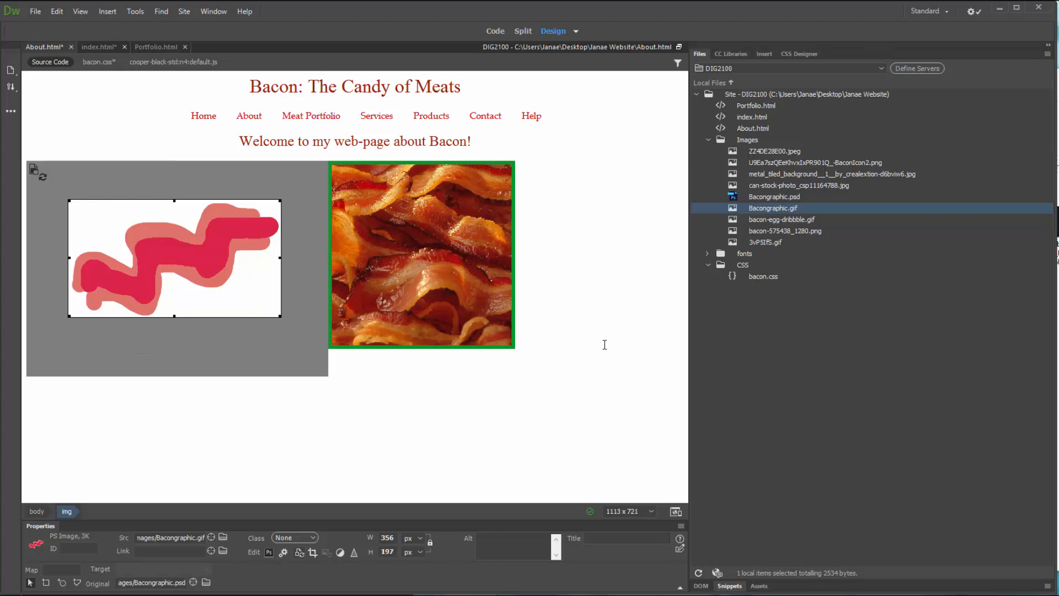
{"action": "key", "text": "Return"}
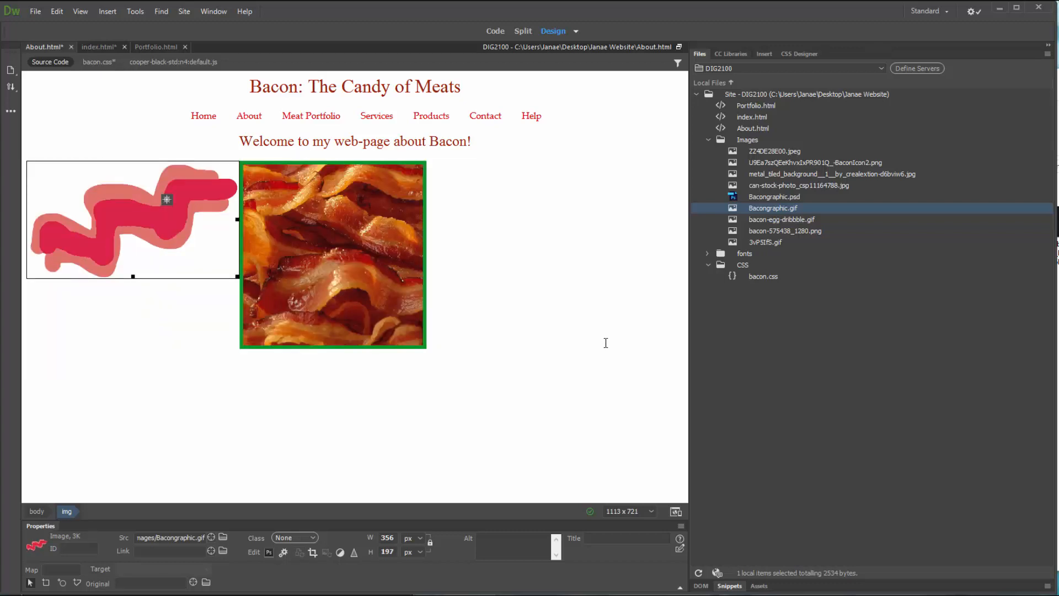
Step: Compare the size and editing options of the cropped bacon graphic with those of the bacon close-up photo
{"action": "left_click", "coordinate": [395, 539]}
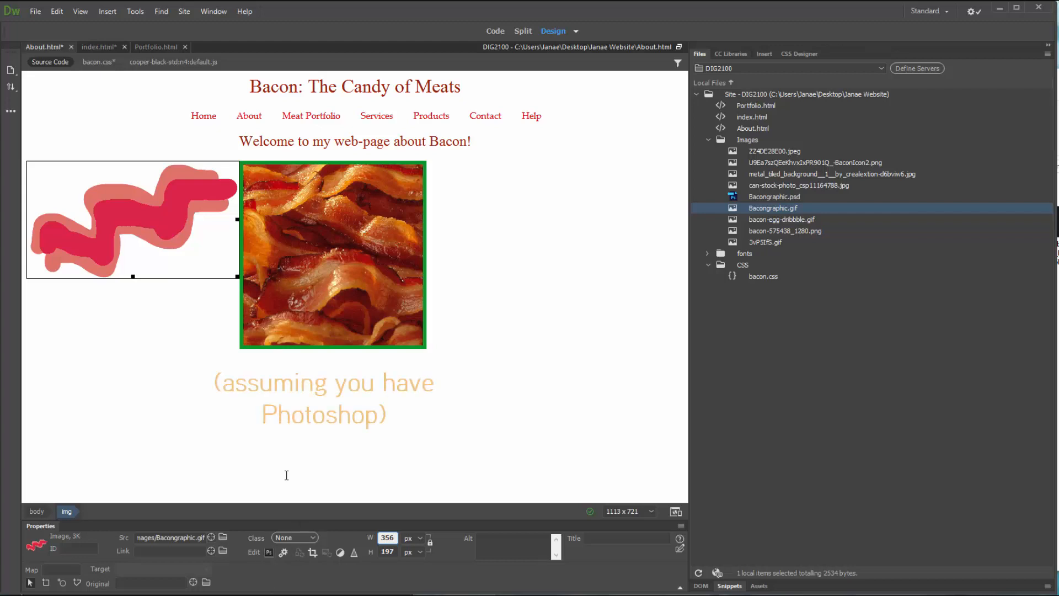
{"action": "left_click", "coordinate": [313, 346]}
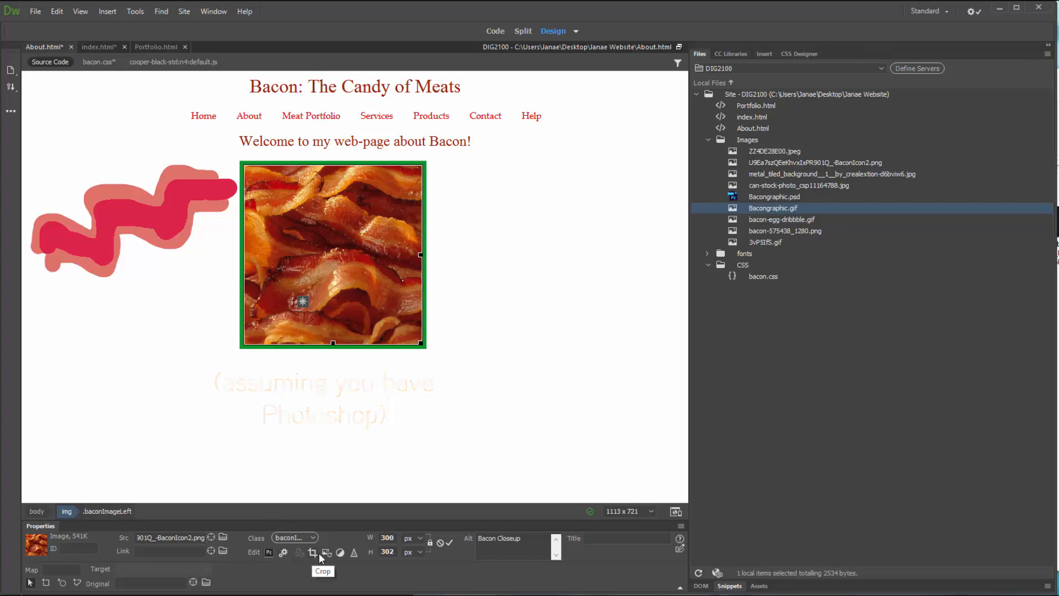
{"action": "left_click", "coordinate": [73, 250]}
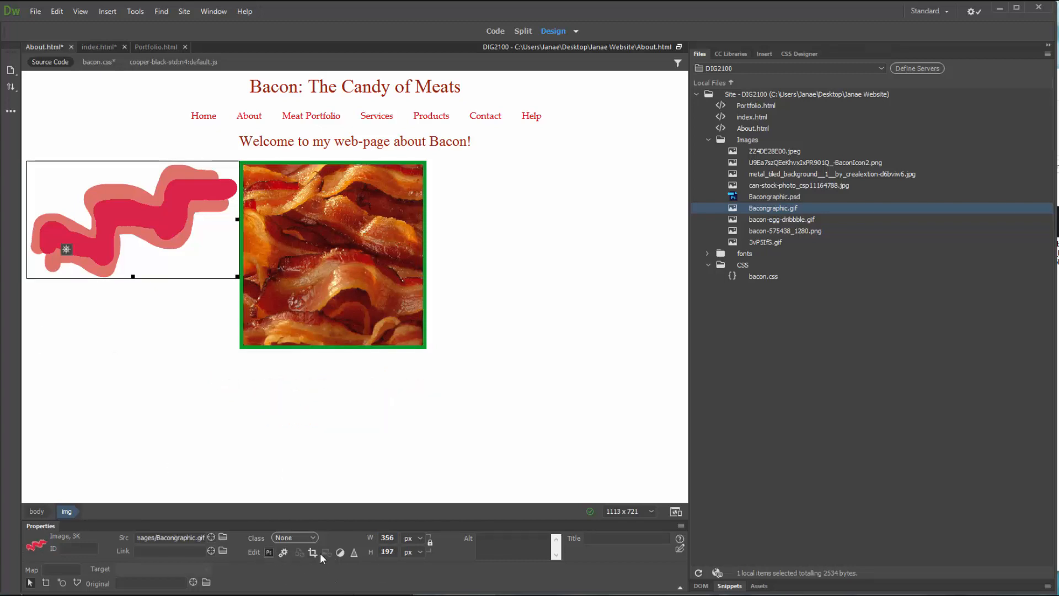
{"action": "left_click", "coordinate": [285, 253]}
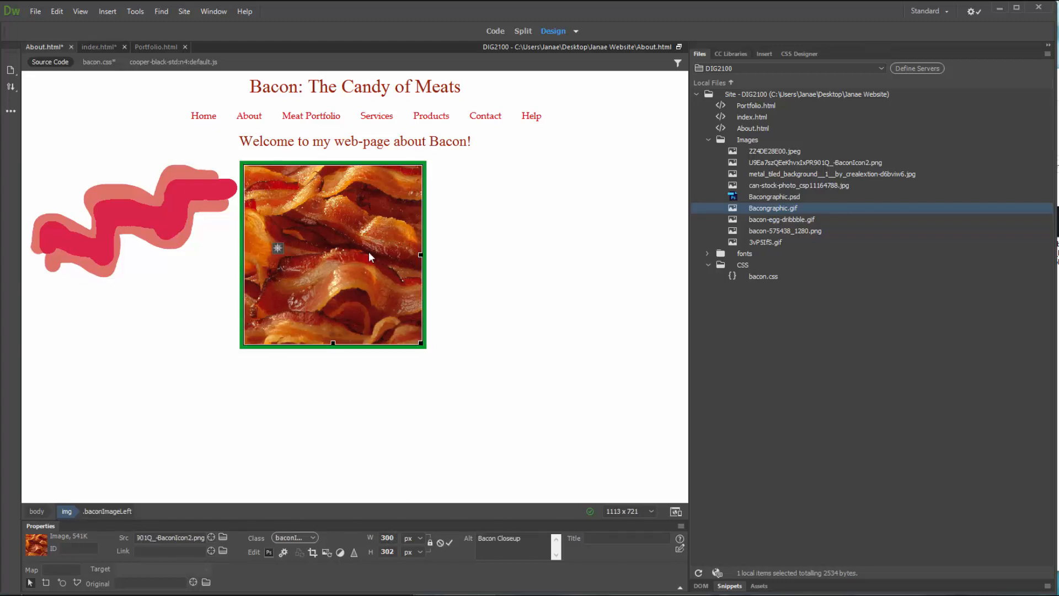
Step: Insert a full-size 512 by 512 px copy of the BaconIcon2 PNG on the About page beneath the existing images
{"action": "left_click", "coordinate": [529, 250]}
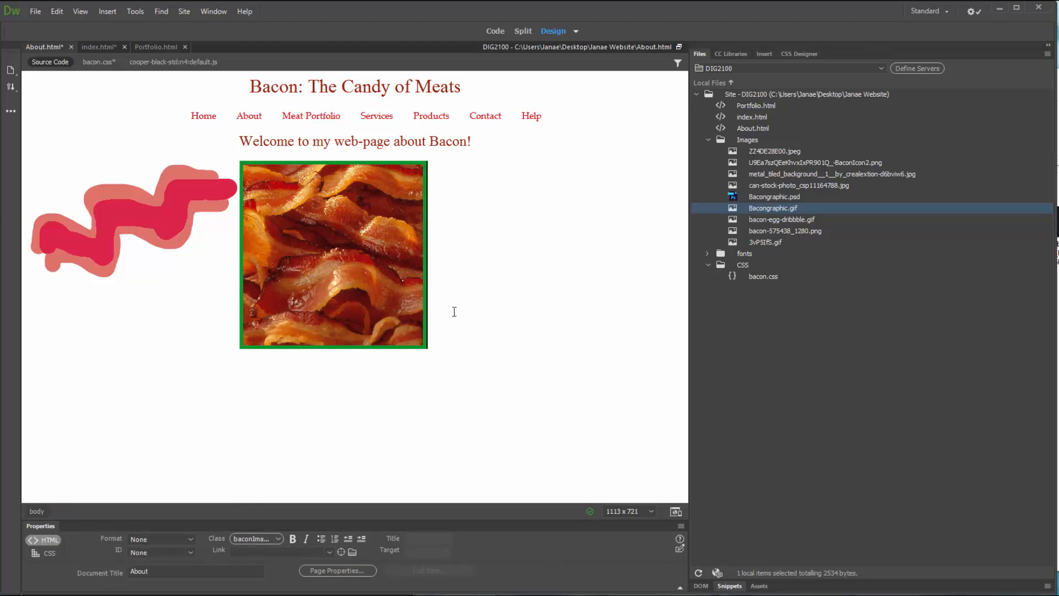
{"action": "left_click", "coordinate": [401, 240]}
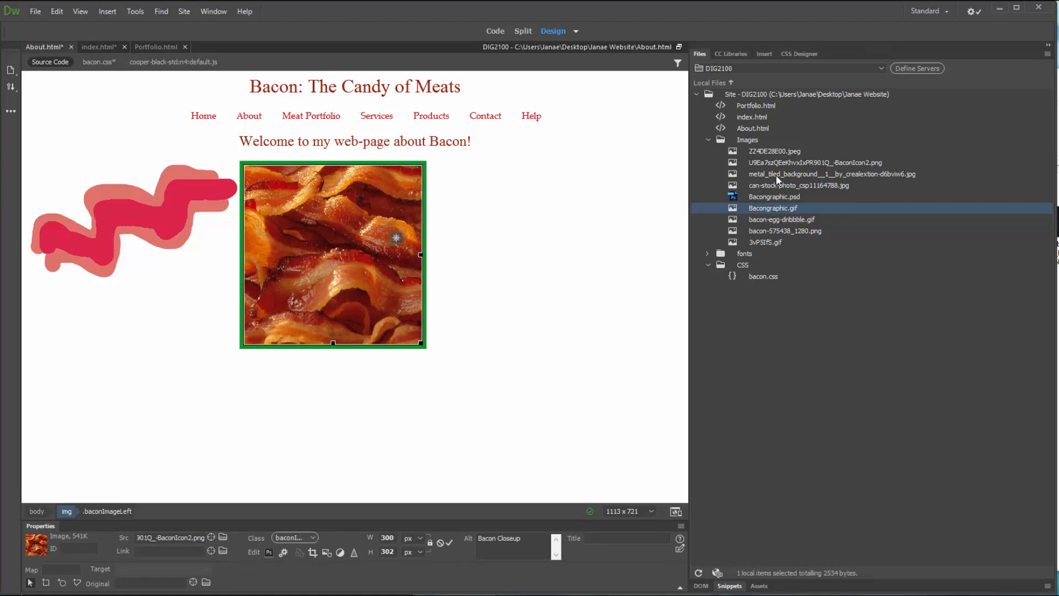
{"action": "left_click", "coordinate": [785, 163]}
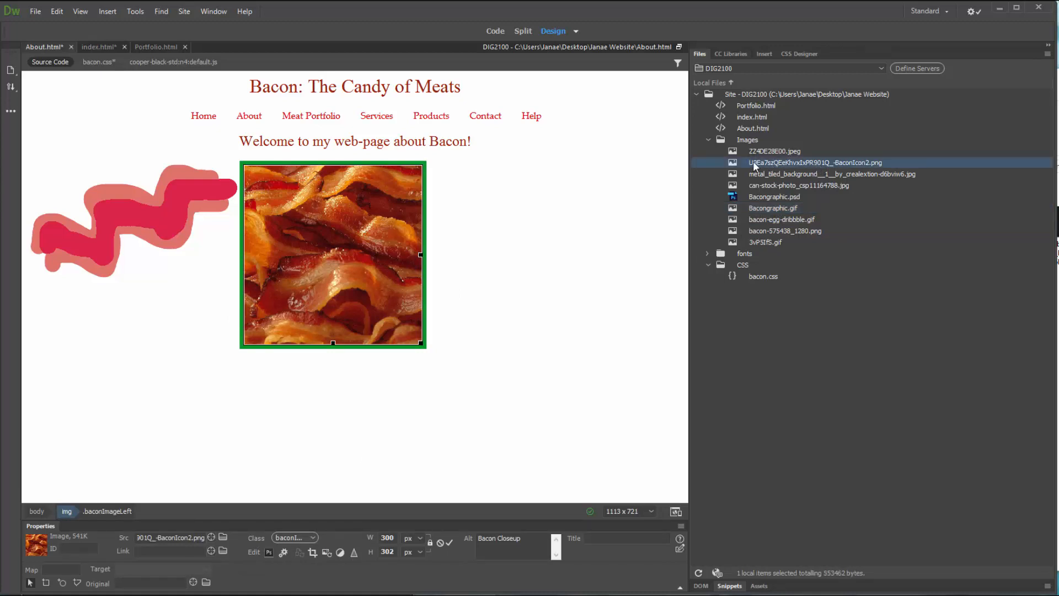
{"action": "left_click_drag", "start_coordinate": [753, 161], "coordinate": [505, 273]}
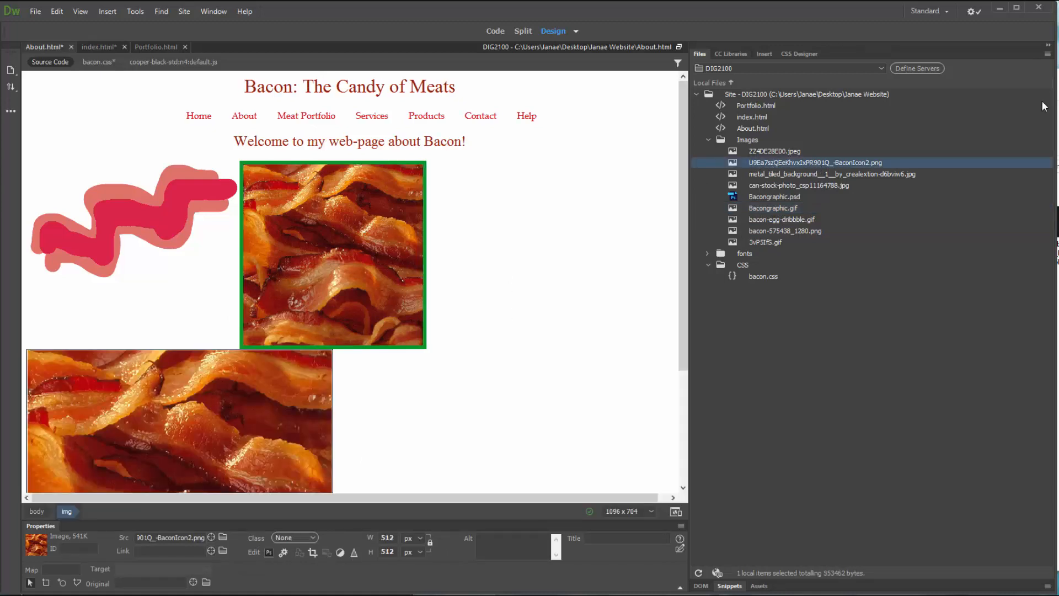
{"action": "scroll", "coordinate": [382, 321], "scroll_direction": "down", "scroll_amount": 3}
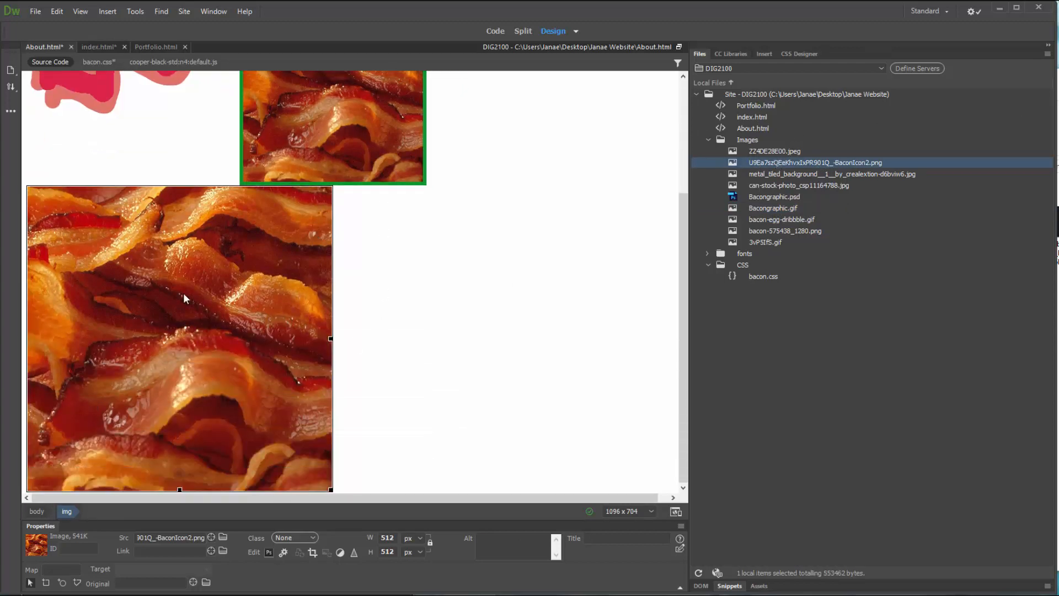
{"action": "scroll", "coordinate": [141, 355], "scroll_direction": "up", "scroll_amount": 3}
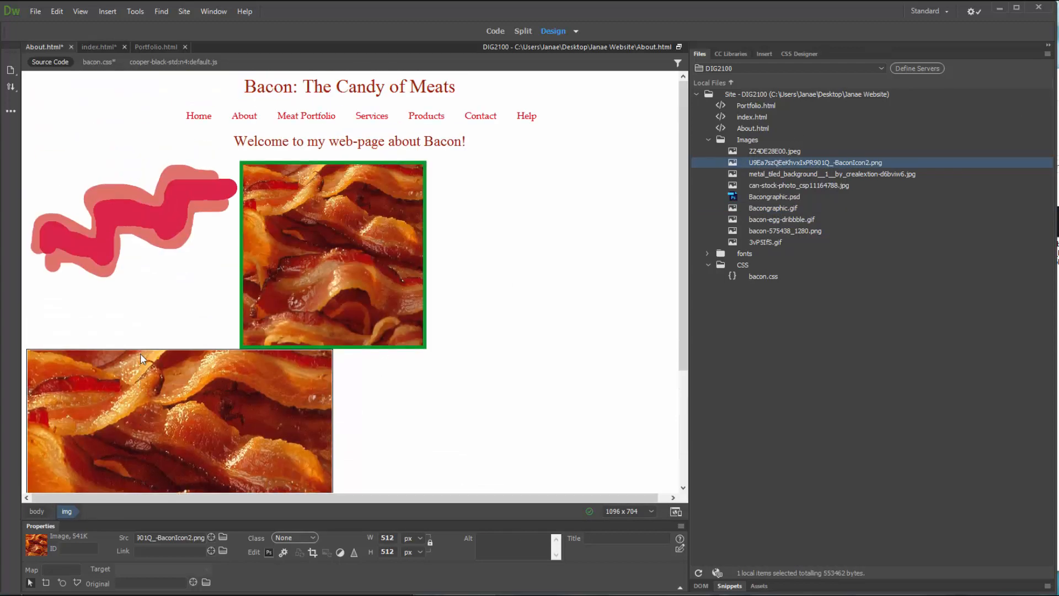
Step: Compare the green-bordered bacon close-up with its full-size copy, and resample the bordered image to its 300 by 302 px display size
{"action": "left_click", "coordinate": [316, 243]}
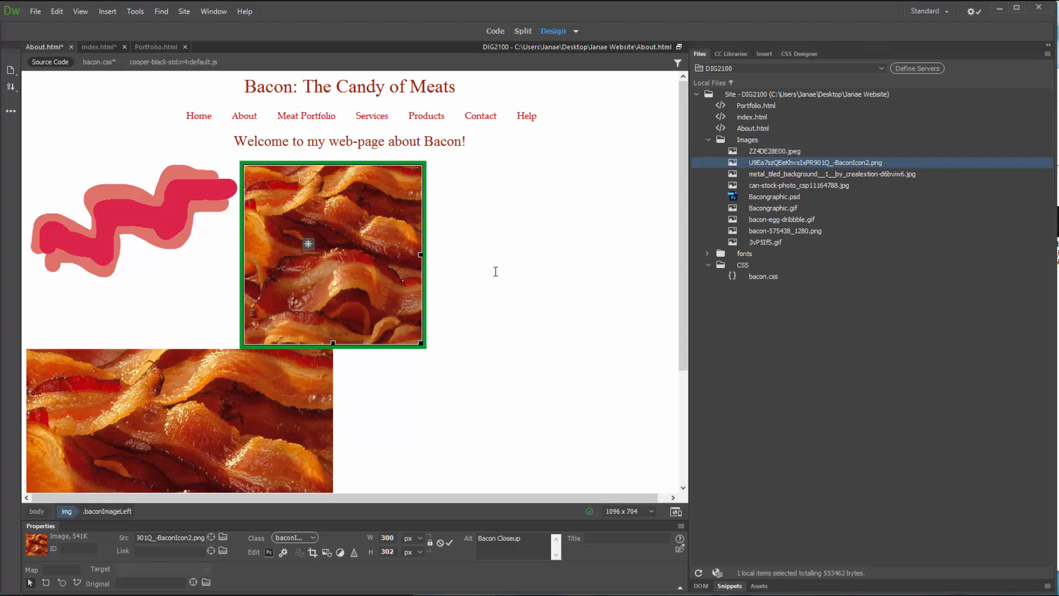
{"action": "scroll", "coordinate": [495, 271], "scroll_direction": "down", "scroll_amount": 2}
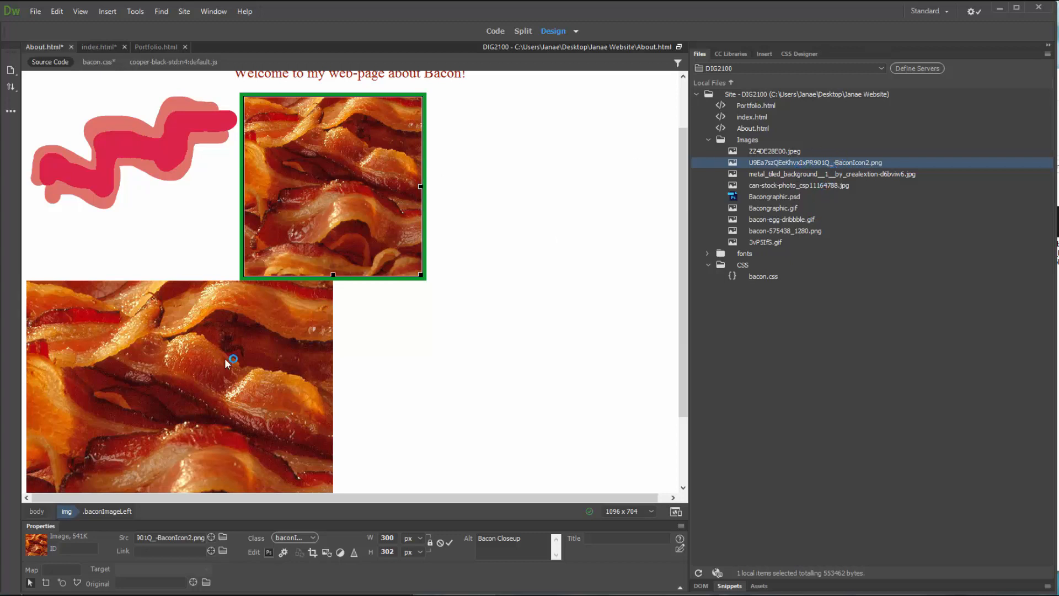
{"action": "scroll", "coordinate": [165, 362], "scroll_direction": "down", "scroll_amount": 3}
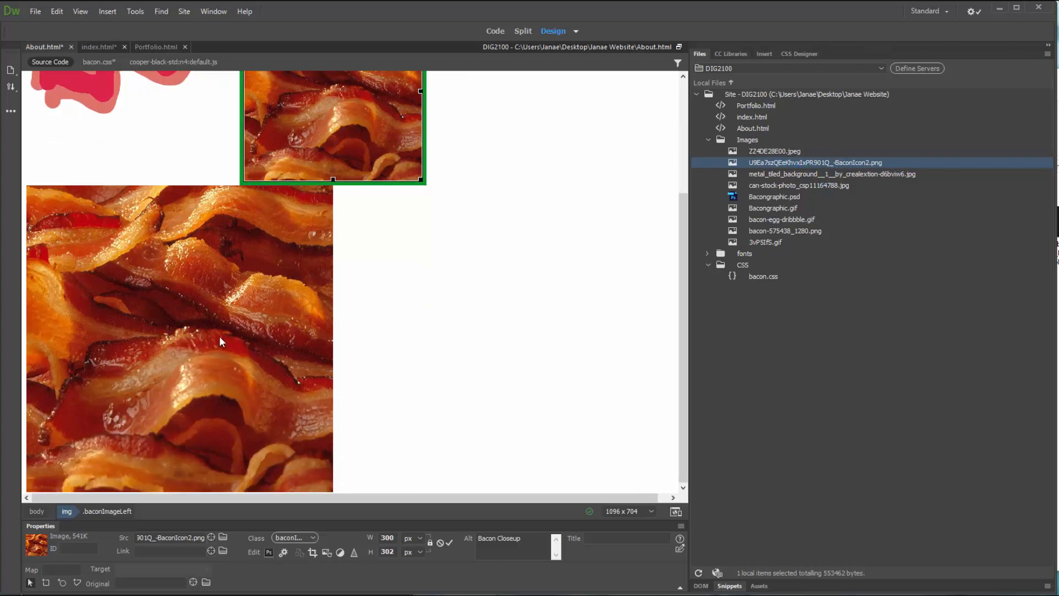
{"action": "scroll", "coordinate": [220, 338], "scroll_direction": "up", "scroll_amount": 5}
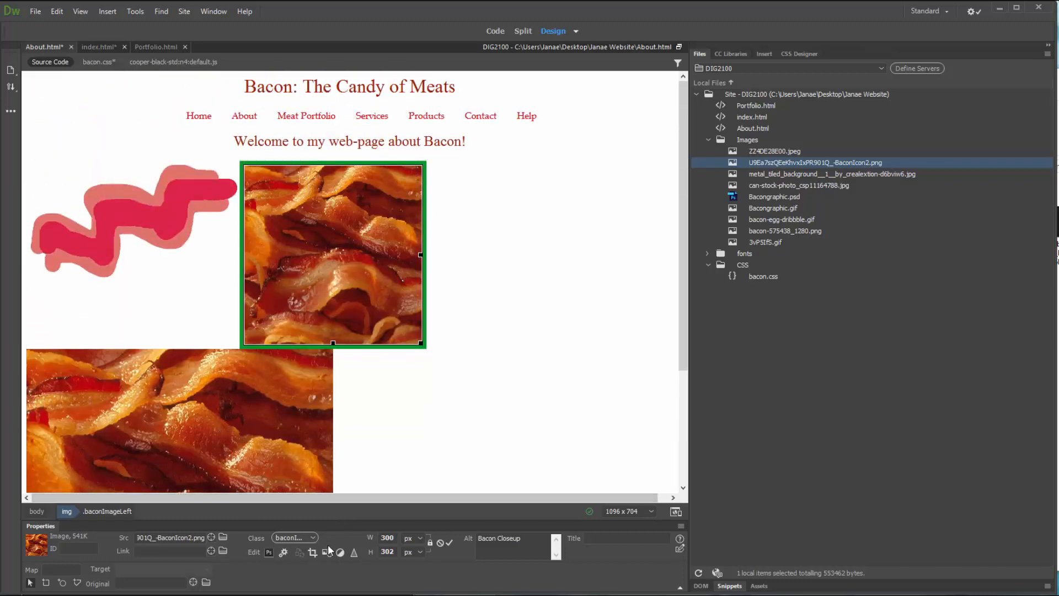
{"action": "left_click", "coordinate": [327, 553]}
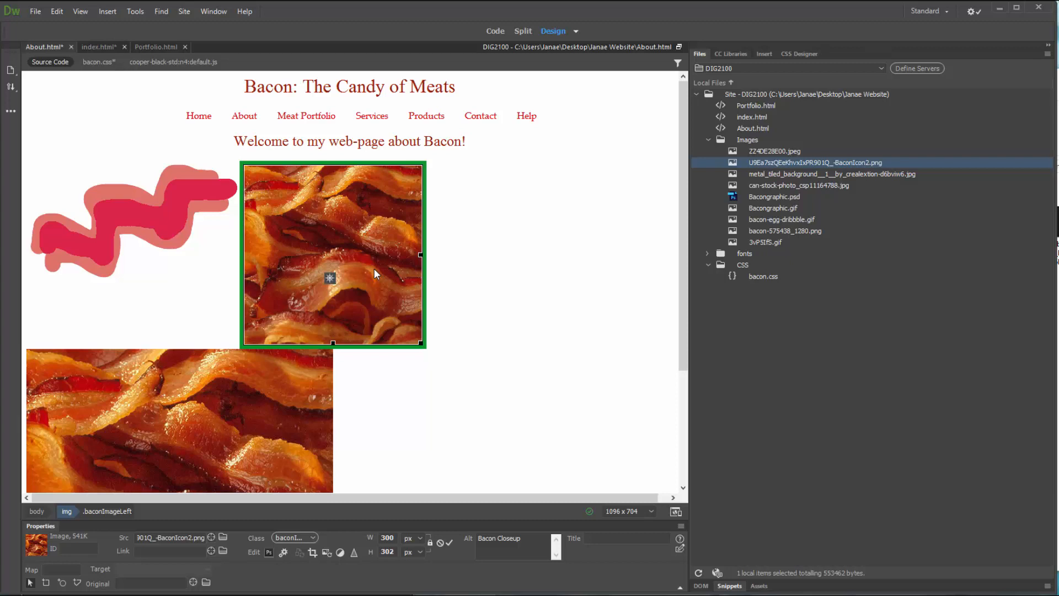
{"action": "left_click", "coordinate": [327, 551]}
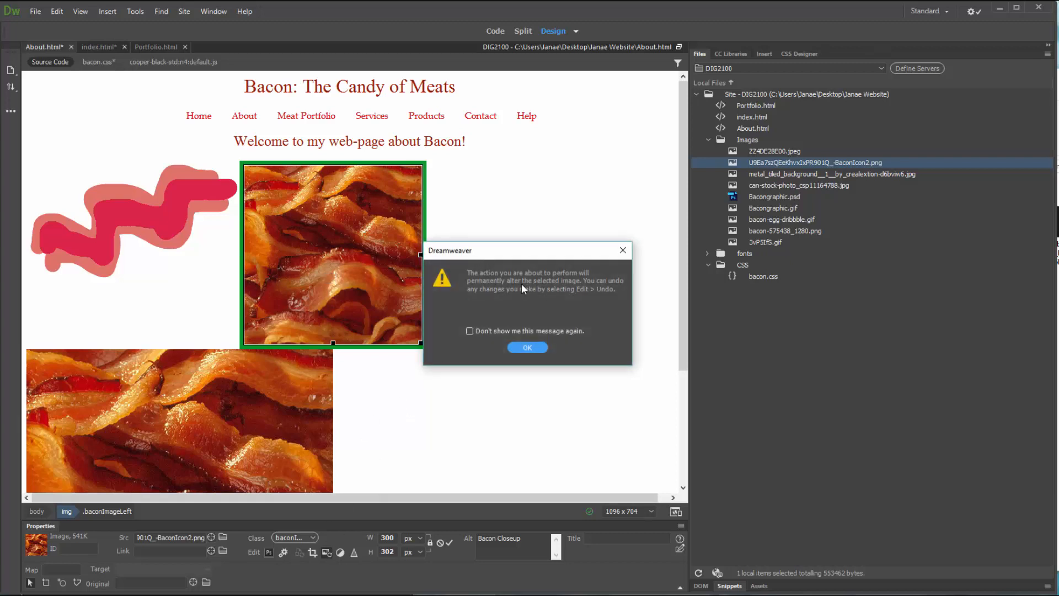
{"action": "left_click", "coordinate": [525, 347]}
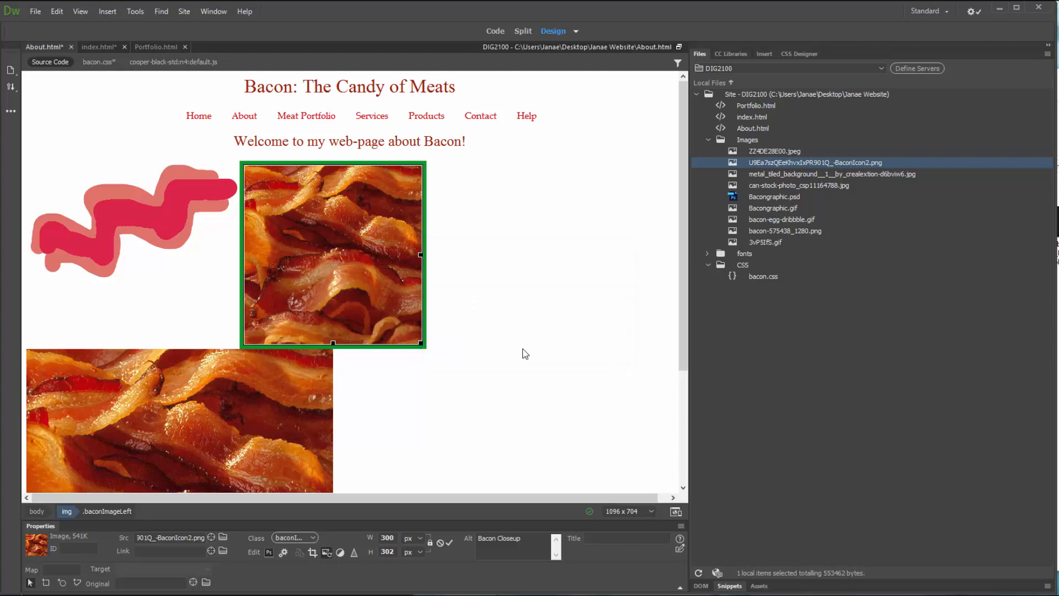
Step: Delete the 512 px bacon copy, and try inserting the resampled BaconIcon2 PNG beside the bordered photo before undoing that insertion
{"action": "left_click", "coordinate": [298, 412]}
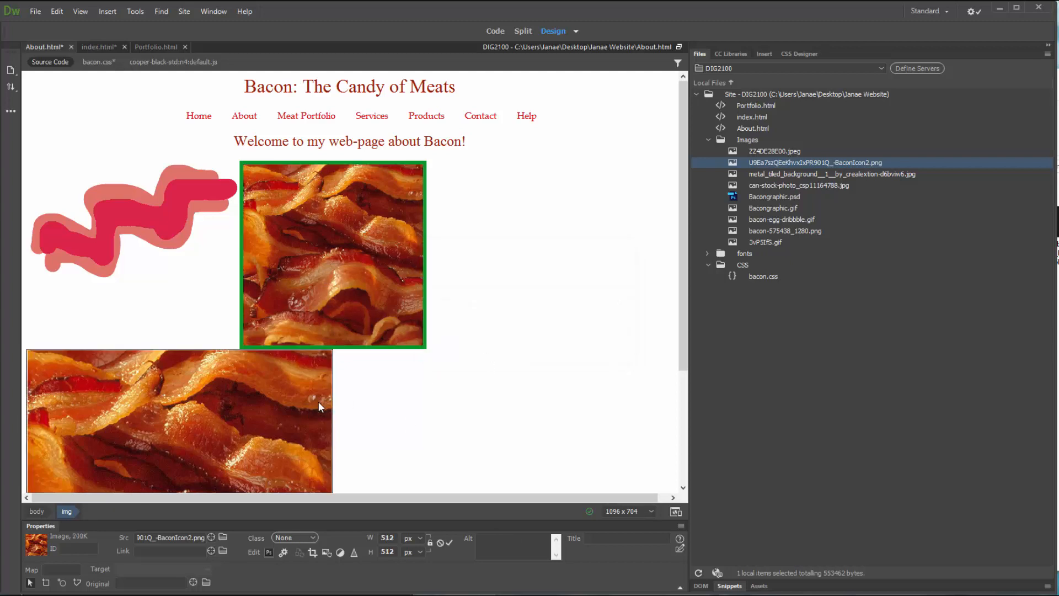
{"action": "key", "text": "Delete"}
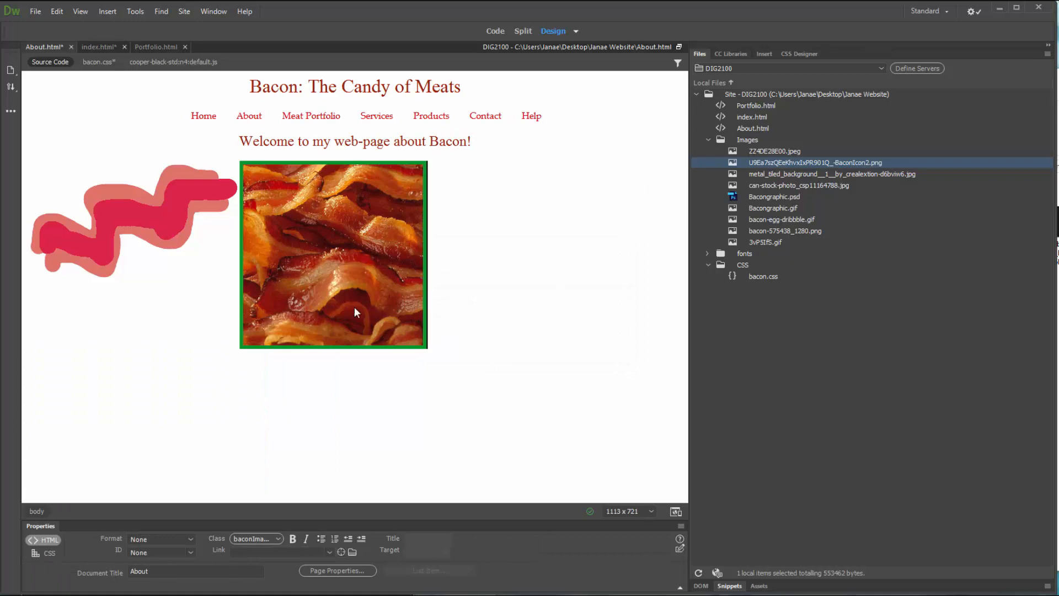
{"action": "left_click", "coordinate": [330, 304]}
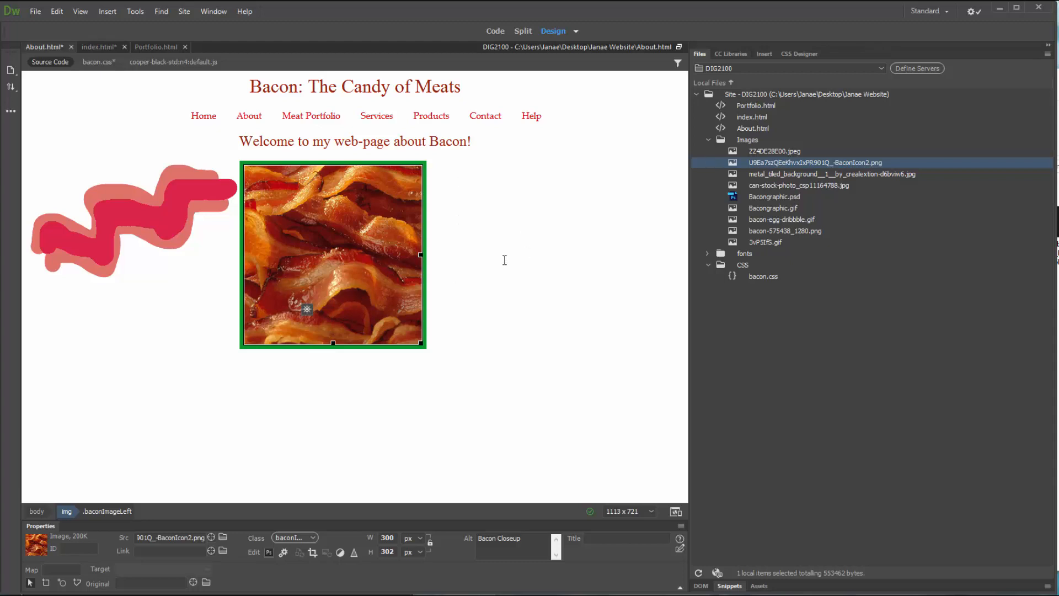
{"action": "left_click_drag", "start_coordinate": [733, 163], "coordinate": [625, 319]}
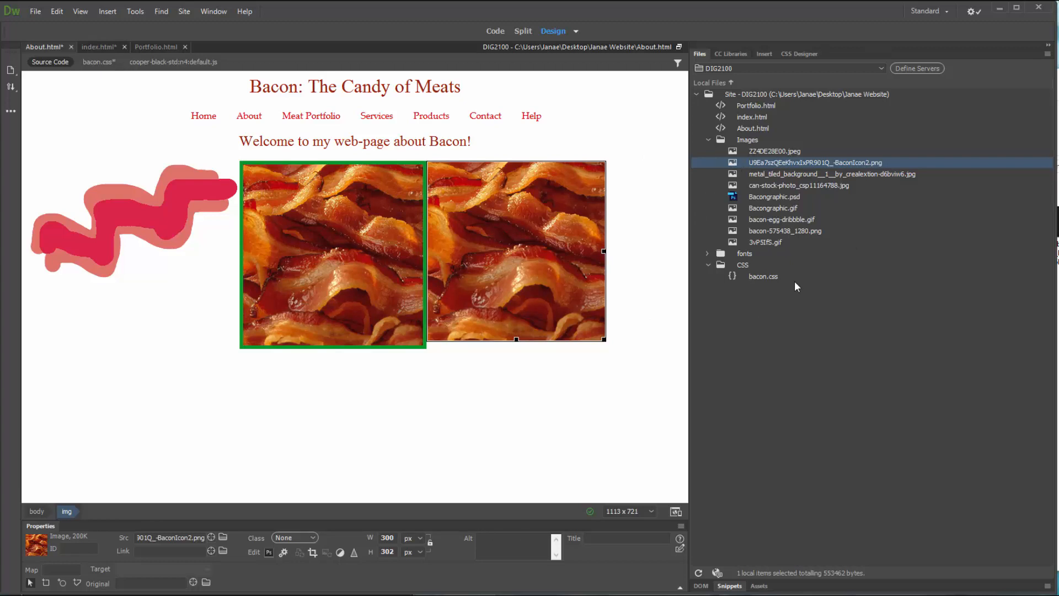
{"action": "key", "text": "ctrl+z"}
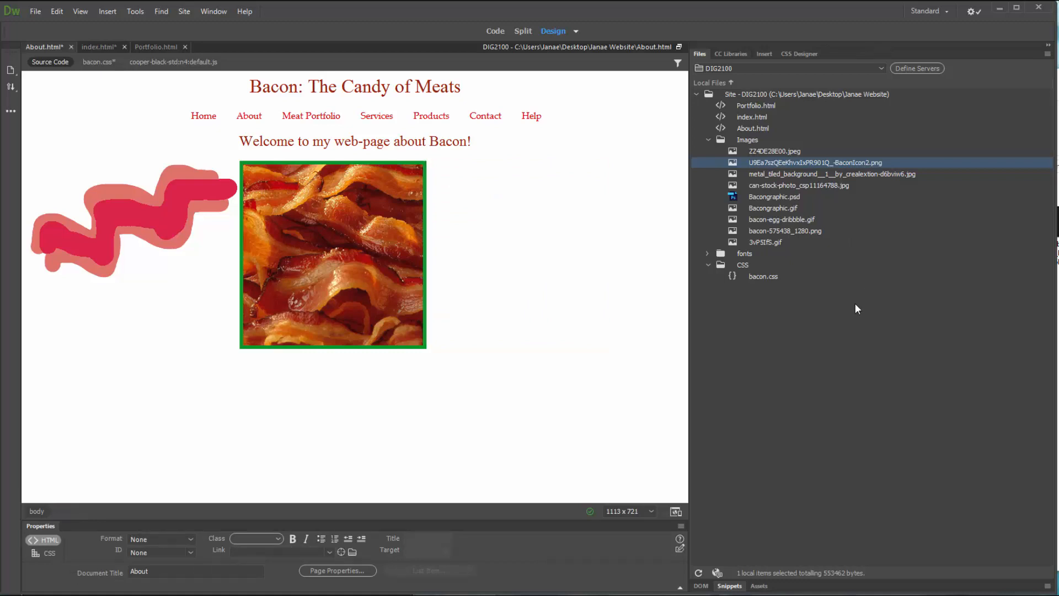
Step: Try extreme brightness and contrast settings on the bordered bacon close-up, ending at brightness -6 and contrast 68
{"action": "left_click", "coordinate": [378, 287]}
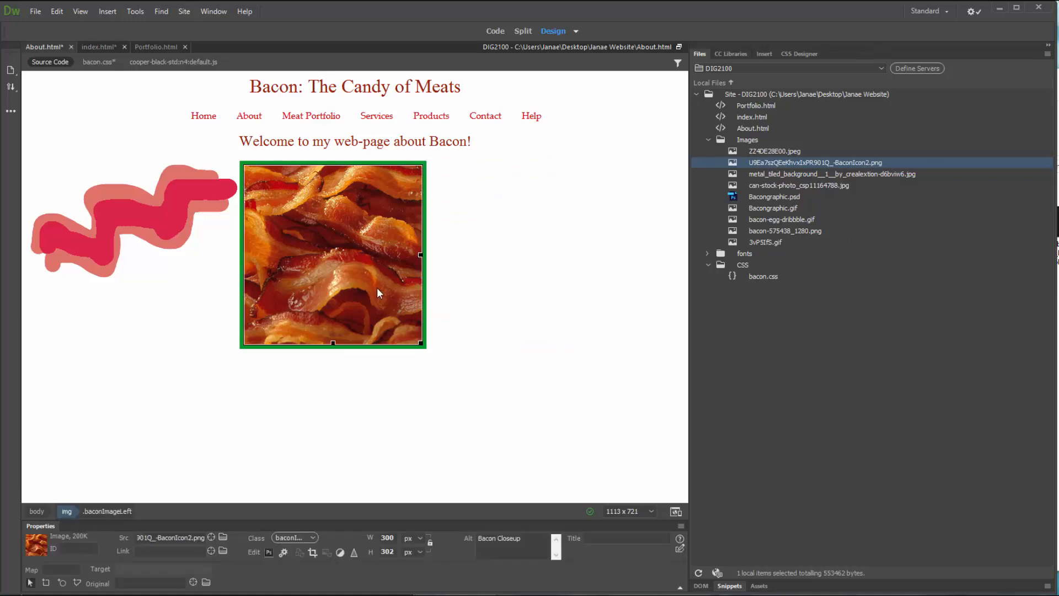
{"action": "left_click", "coordinate": [340, 551]}
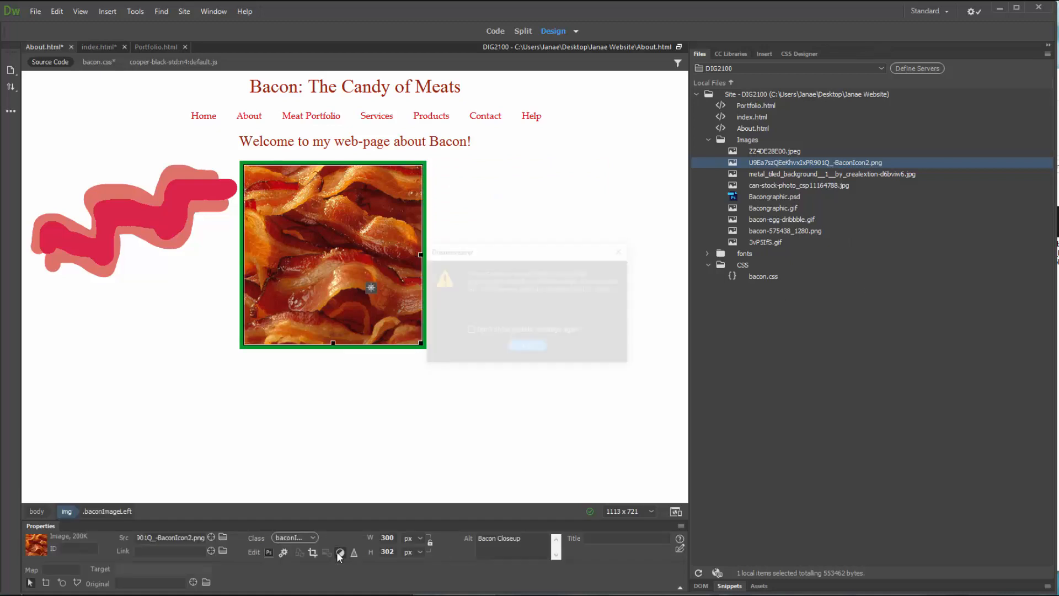
{"action": "left_click", "coordinate": [524, 350]}
{"action": "left_click_drag", "start_coordinate": [613, 409], "coordinate": [626, 432]}
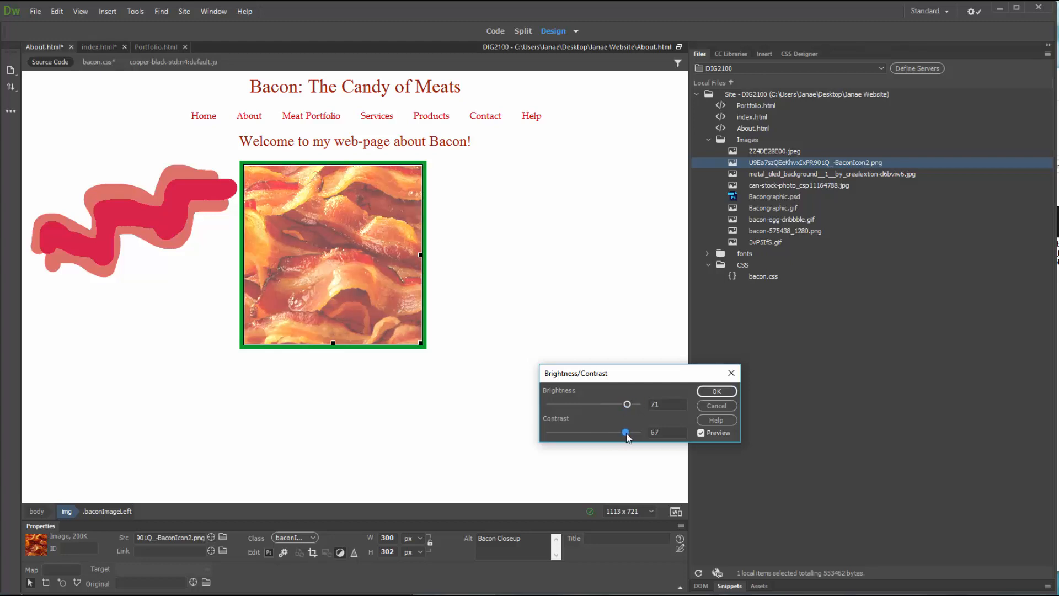
{"action": "left_click", "coordinate": [591, 405]}
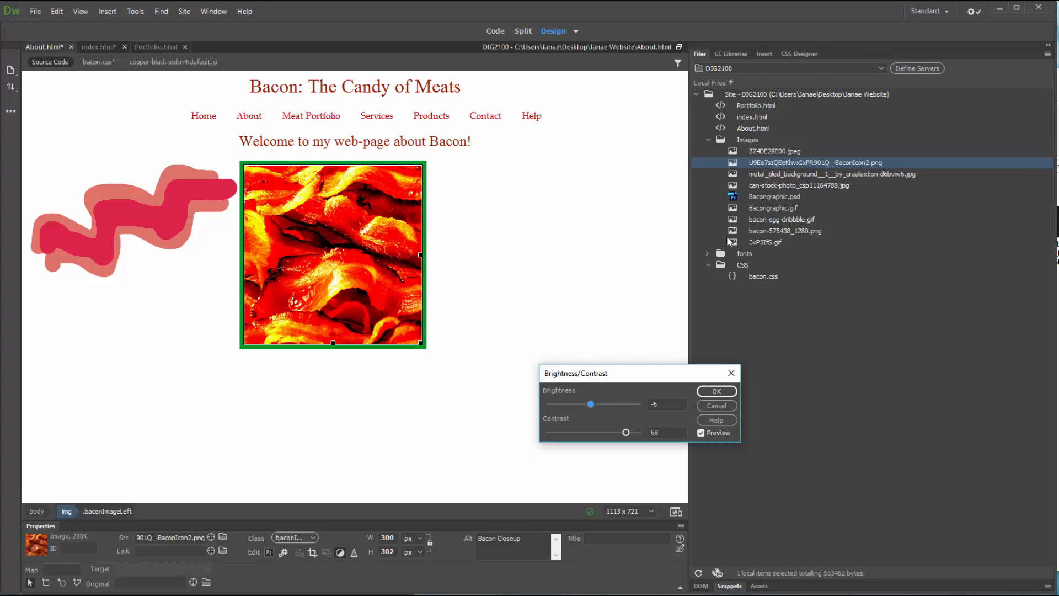
Step: View the adjusted BaconIcon2 file in the site's Images folder in File Explorer, and cancel the brightness and contrast change in Dreamweaver
{"action": "left_click_drag", "start_coordinate": [1057, 80], "coordinate": [913, 120]}
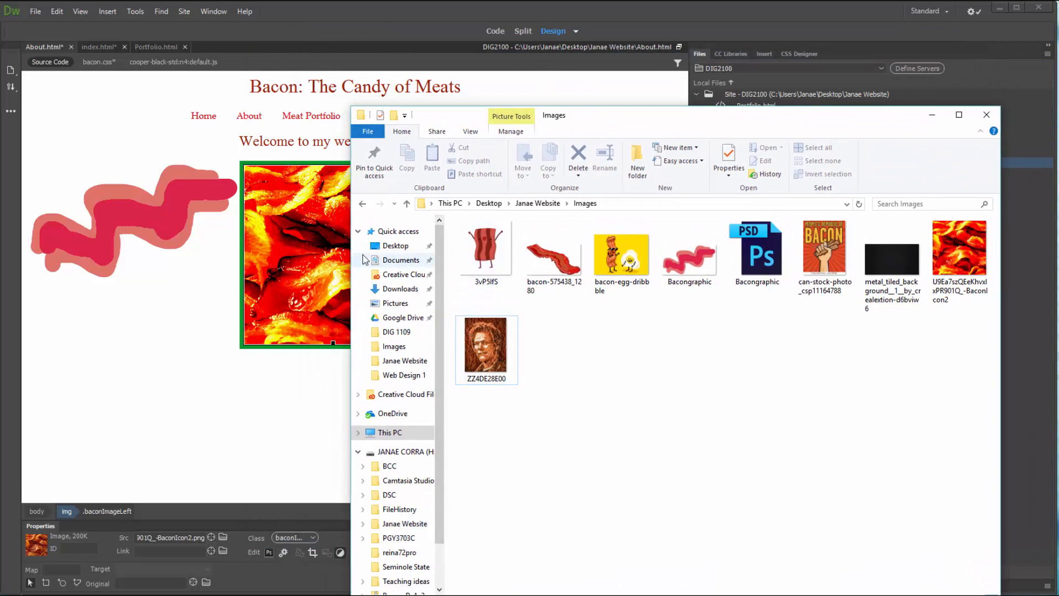
{"action": "left_click_drag", "start_coordinate": [352, 259], "coordinate": [672, 259]}
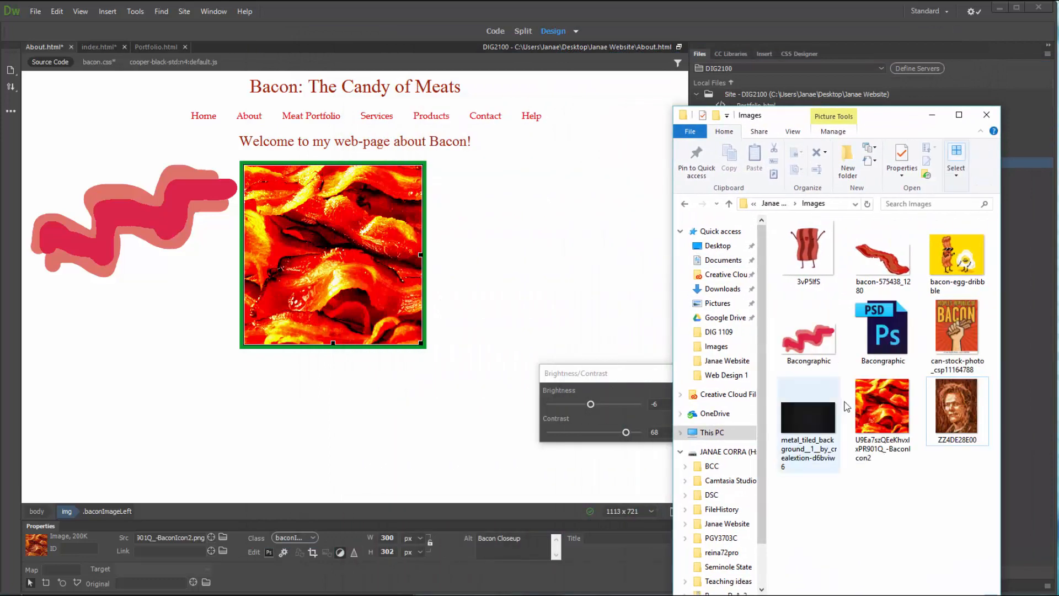
{"action": "left_click", "coordinate": [894, 402]}
{"action": "left_click", "coordinate": [574, 296]}
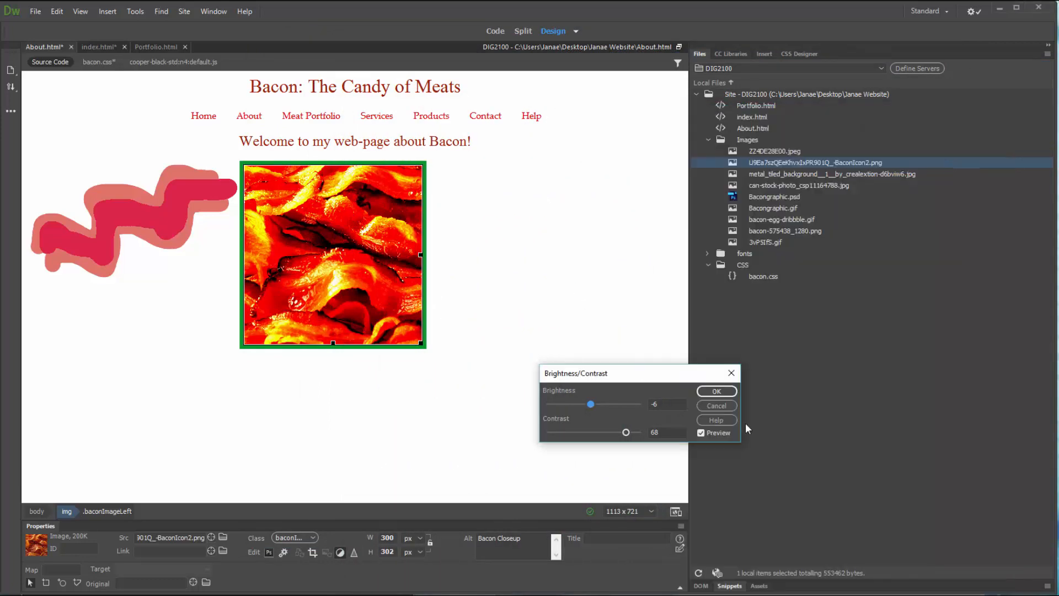
{"action": "left_click", "coordinate": [721, 408]}
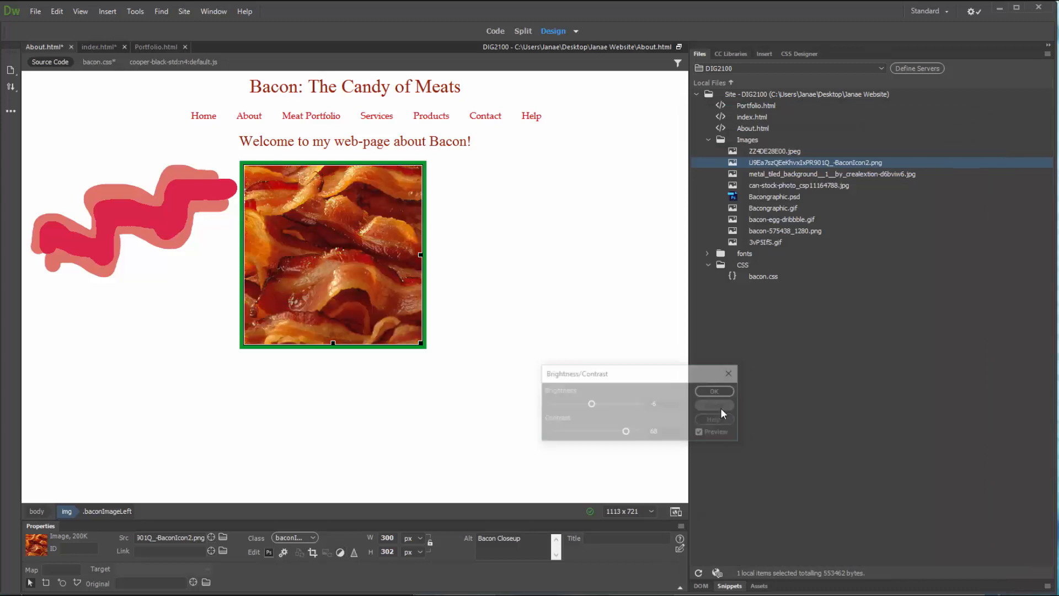
Step: Try sharpening the bordered bacon close-up at levels up to 10, return the level to 0, and cancel the adjustment
{"action": "left_click", "coordinate": [354, 552]}
{"action": "left_click", "coordinate": [544, 346]}
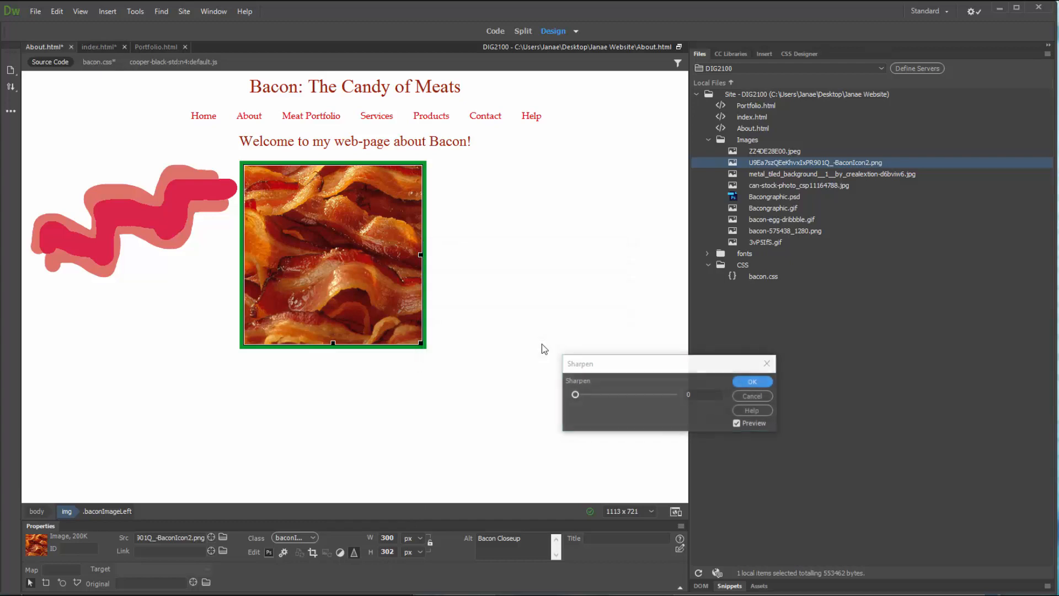
{"action": "left_click_drag", "start_coordinate": [577, 394], "coordinate": [617, 395]}
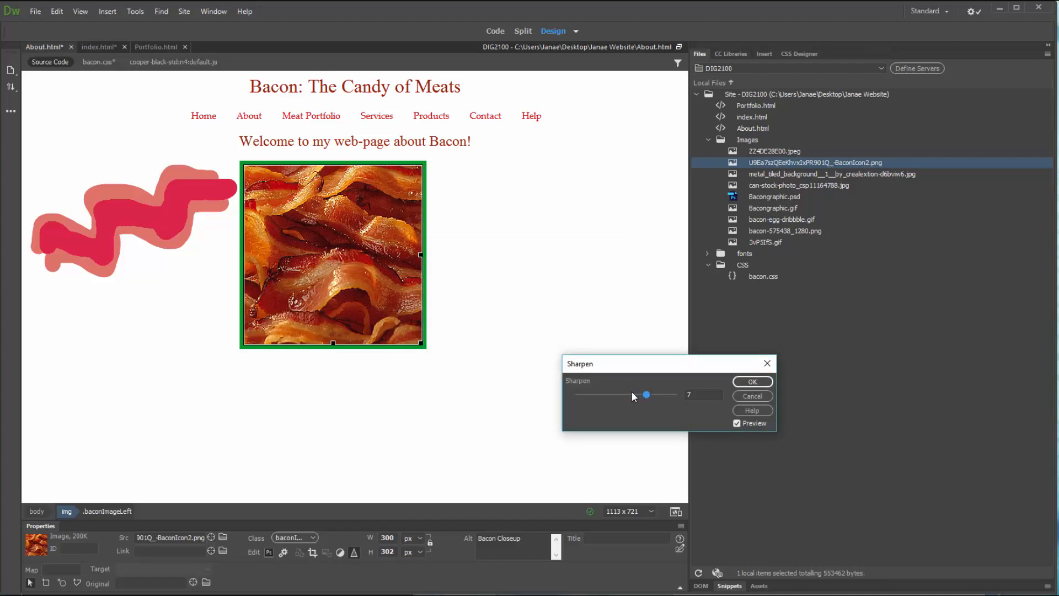
{"action": "left_click_drag", "start_coordinate": [644, 393], "coordinate": [723, 401]}
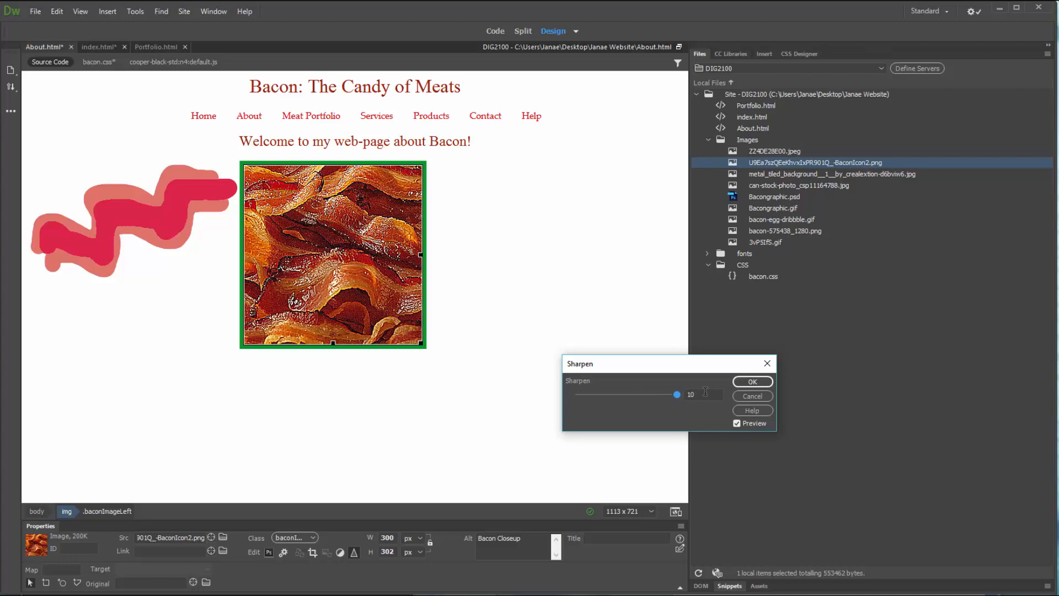
{"action": "left_click_drag", "start_coordinate": [676, 394], "coordinate": [591, 394]}
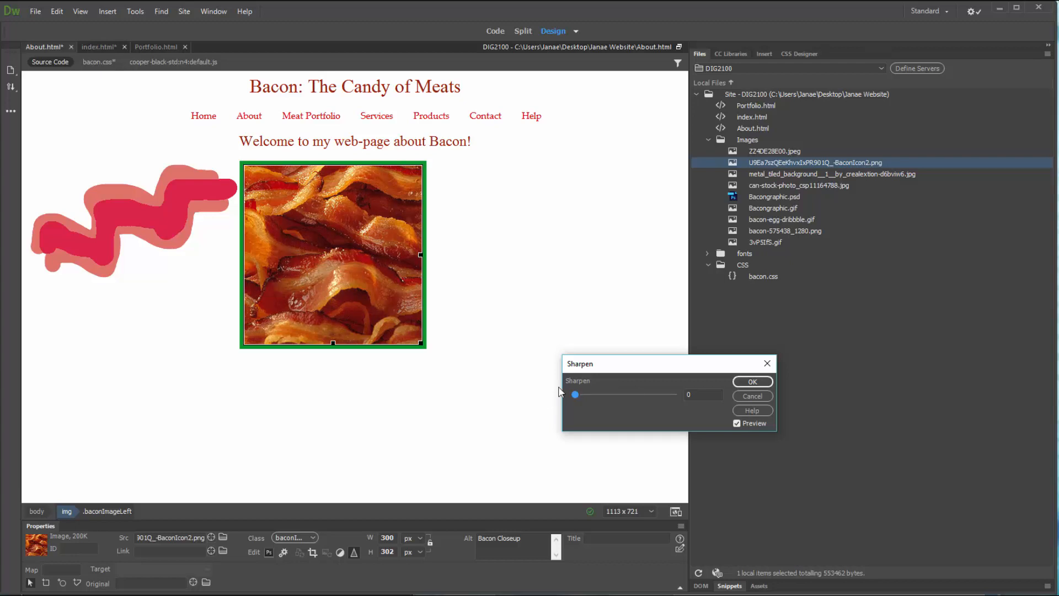
{"action": "left_click", "coordinate": [748, 394]}
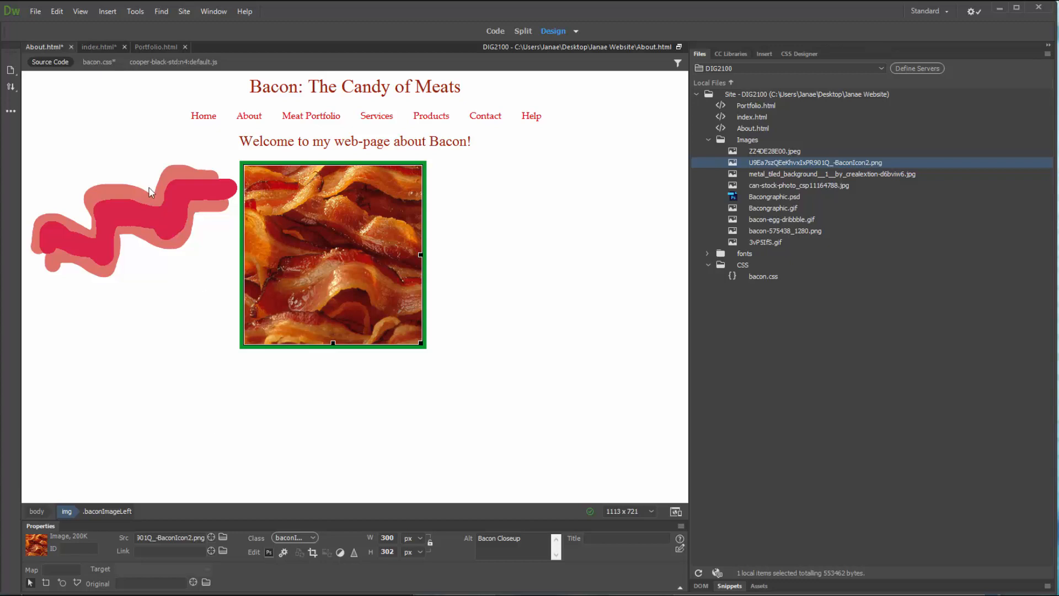
Step: On index.html, draw a circular hotspot over the face in the bacon portrait and enlarge it down past the chin
{"action": "left_click", "coordinate": [99, 46]}
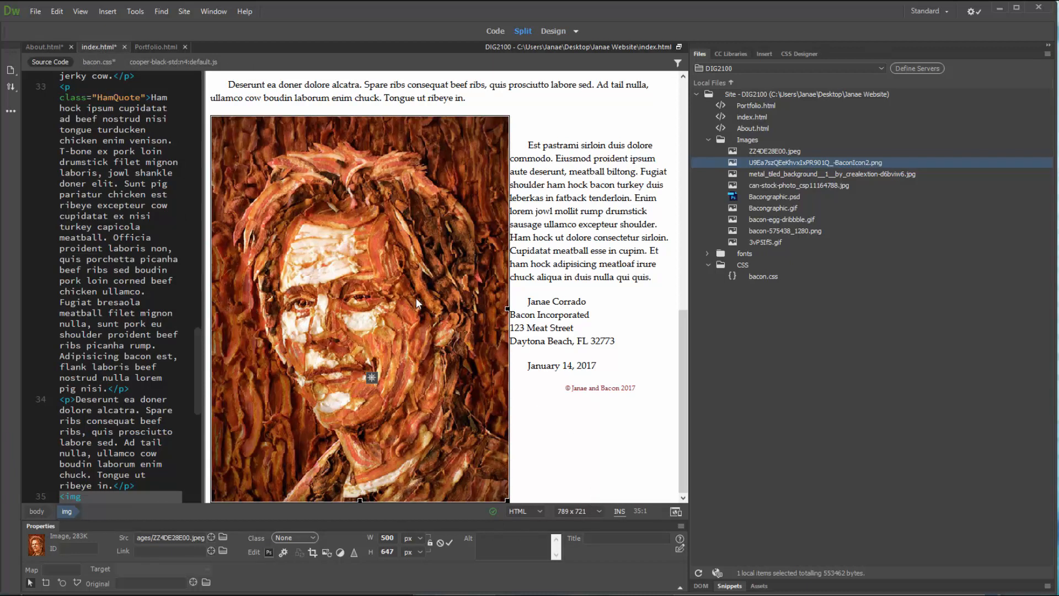
{"action": "left_click", "coordinate": [169, 548]}
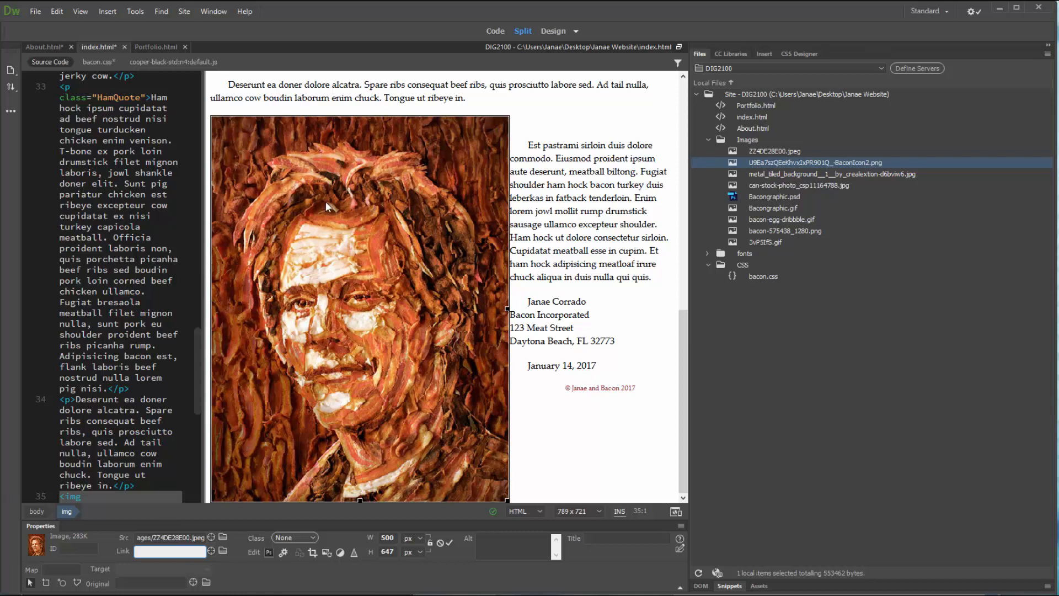
{"action": "left_click", "coordinate": [61, 583]}
{"action": "mouse_move", "coordinate": [275, 214]}
{"action": "left_mouse_down"}
{"action": "mouse_move", "coordinate": [321, 263]}
{"action": "mouse_move", "coordinate": [371, 419]}
{"action": "mouse_move", "coordinate": [296, 347]}
{"action": "mouse_move", "coordinate": [298, 387]}
{"action": "left_mouse_up"}
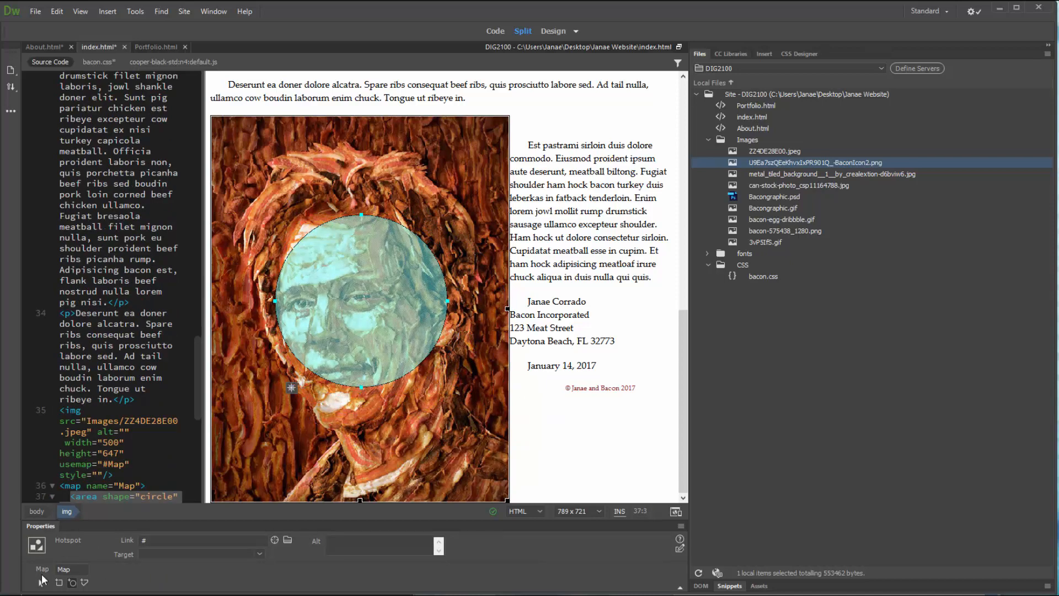
{"action": "left_click", "coordinate": [42, 581]}
{"action": "left_click_drag", "start_coordinate": [361, 386], "coordinate": [361, 435]}
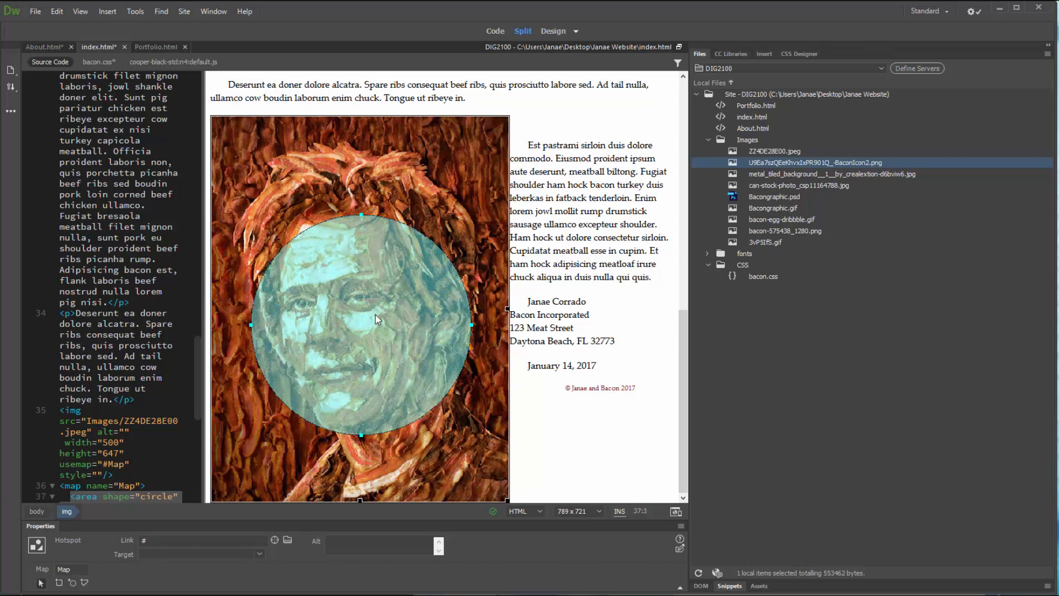
Step: Shift the circular hotspot slightly to center it on the portrait's face, and delete its whole map element from the index.html code
{"action": "left_click_drag", "start_coordinate": [376, 315], "coordinate": [352, 300]}
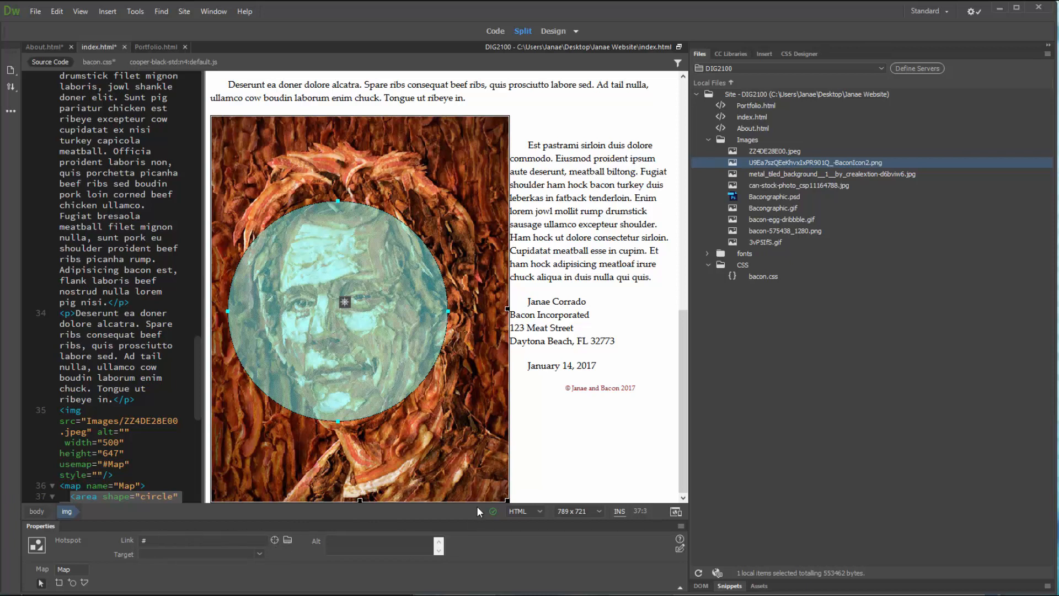
{"action": "left_click", "coordinate": [105, 257]}
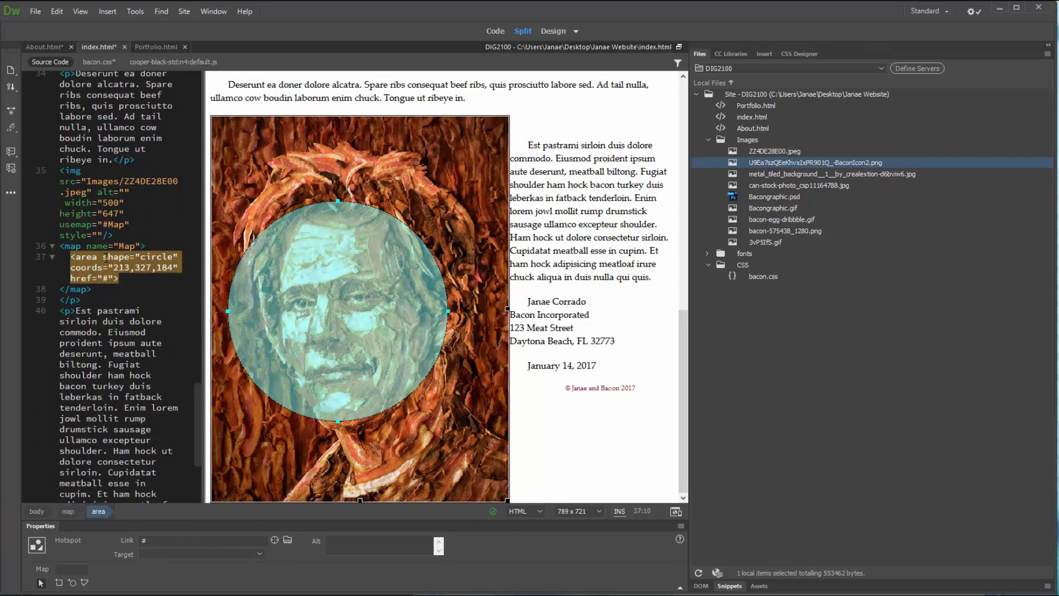
{"action": "left_click_drag", "start_coordinate": [59, 245], "coordinate": [133, 284]}
{"action": "key", "text": "Delete"}
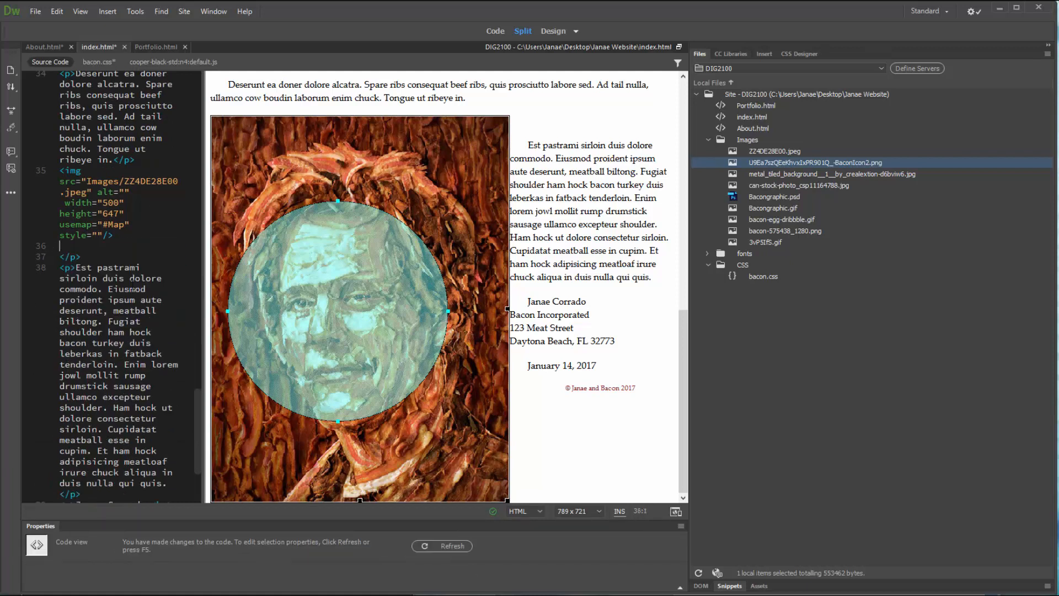
{"action": "key", "text": "BackSpace"}
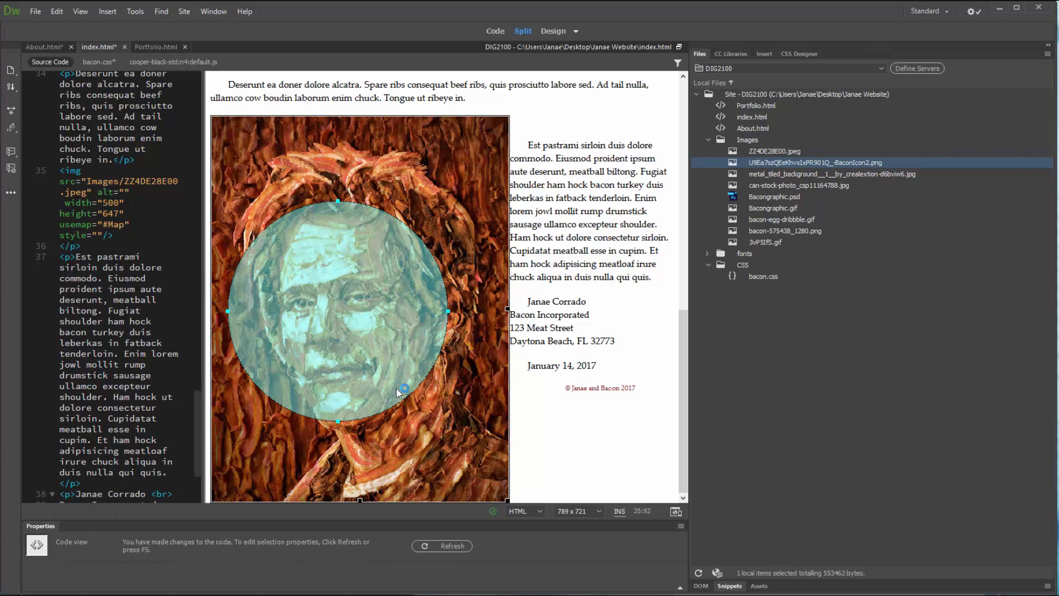
Step: Try to outline the face and neck of the bacon portrait with a polygon hotspot, and delete the hotspot
{"action": "left_click", "coordinate": [289, 369]}
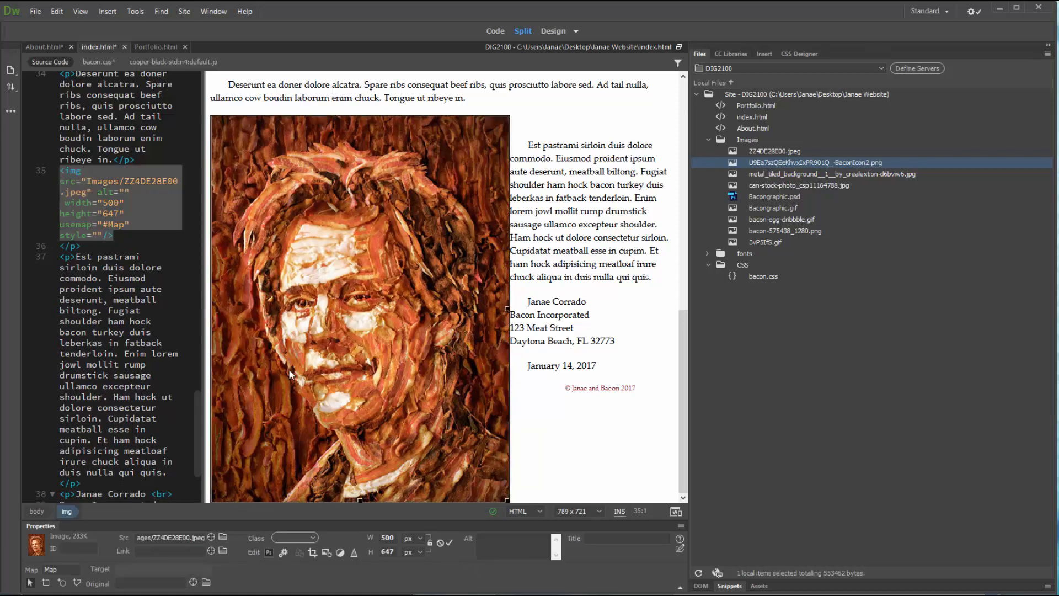
{"action": "left_click", "coordinate": [77, 583]}
{"action": "left_click", "coordinate": [303, 213]}
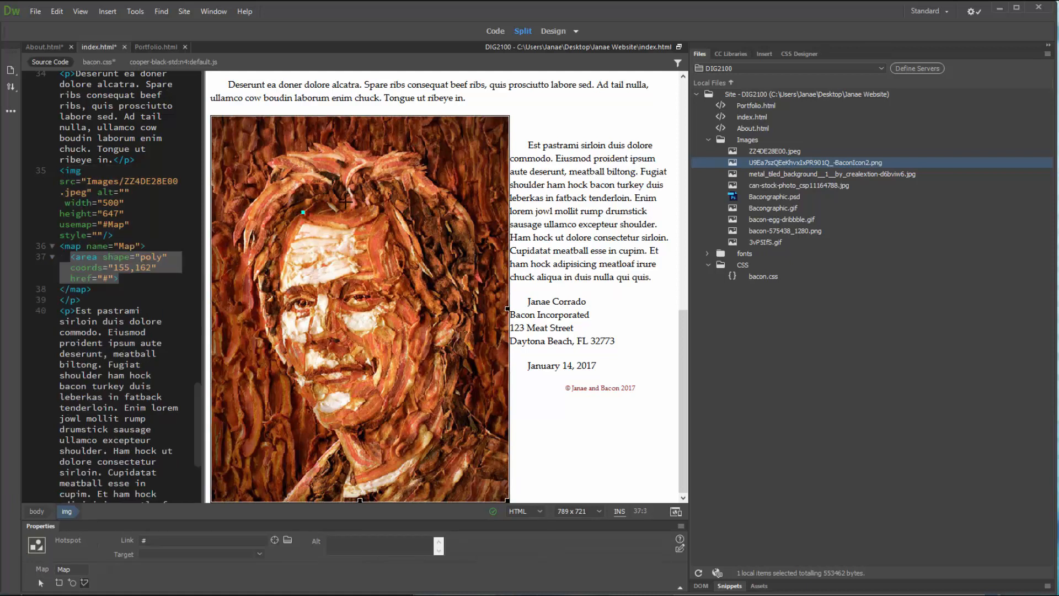
{"action": "left_click", "coordinate": [382, 204]}
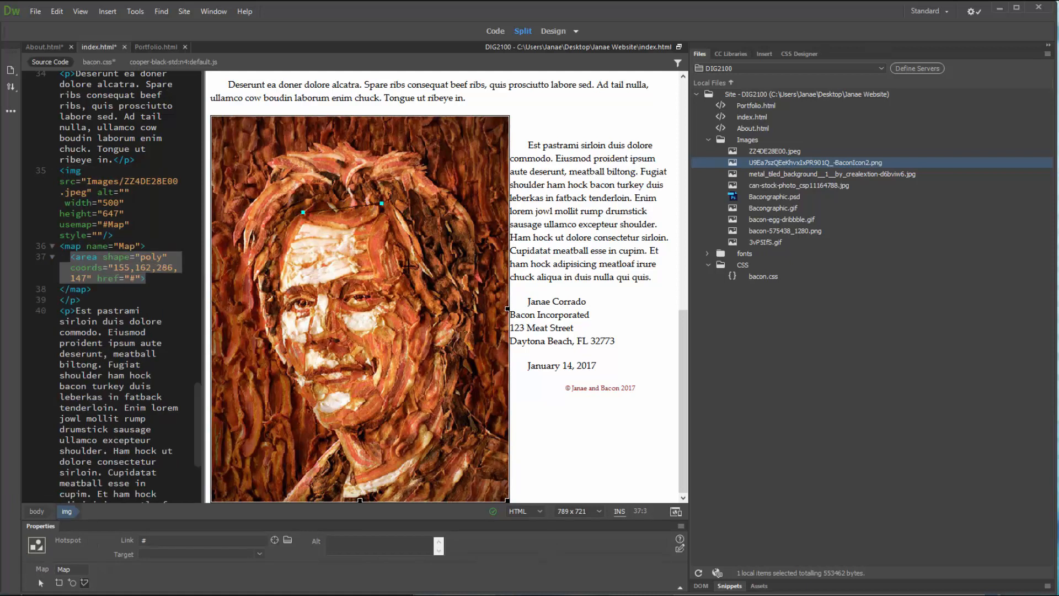
{"action": "left_click", "coordinate": [407, 269]}
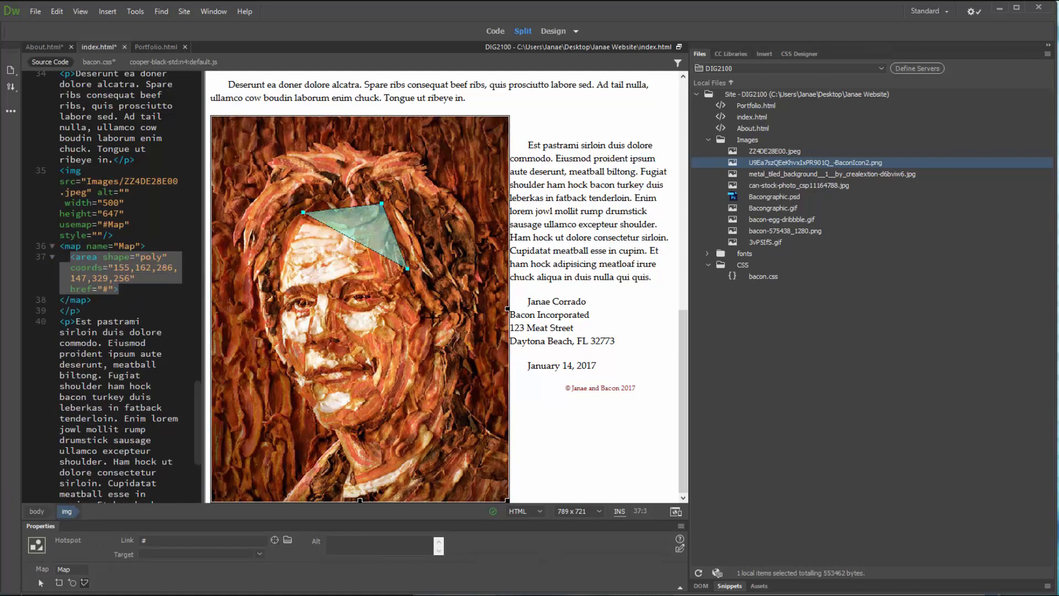
{"action": "left_click", "coordinate": [433, 318]}
{"action": "left_click", "coordinate": [443, 419]}
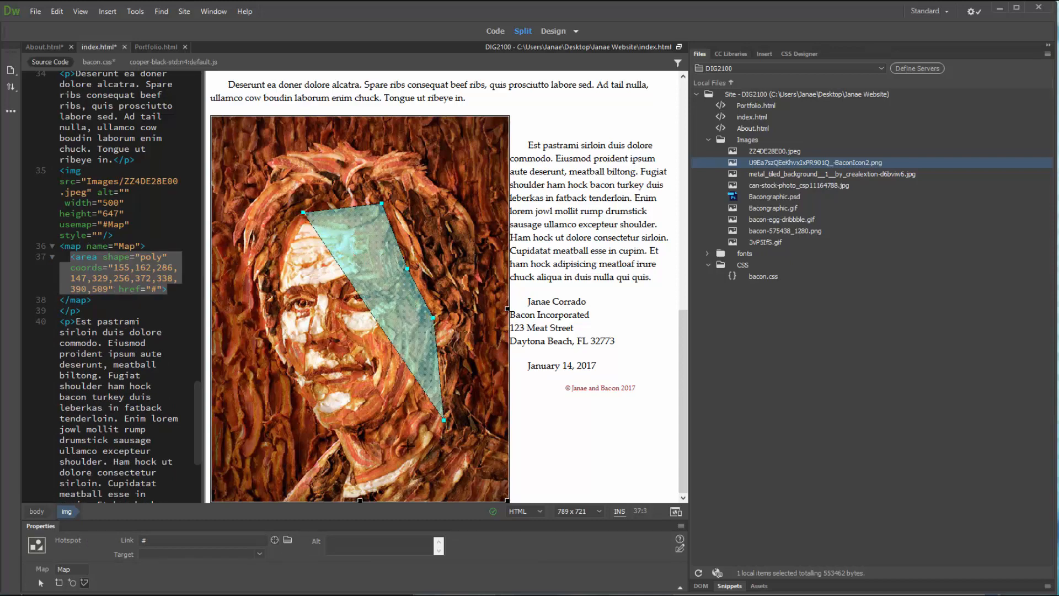
{"action": "left_click", "coordinate": [352, 485]}
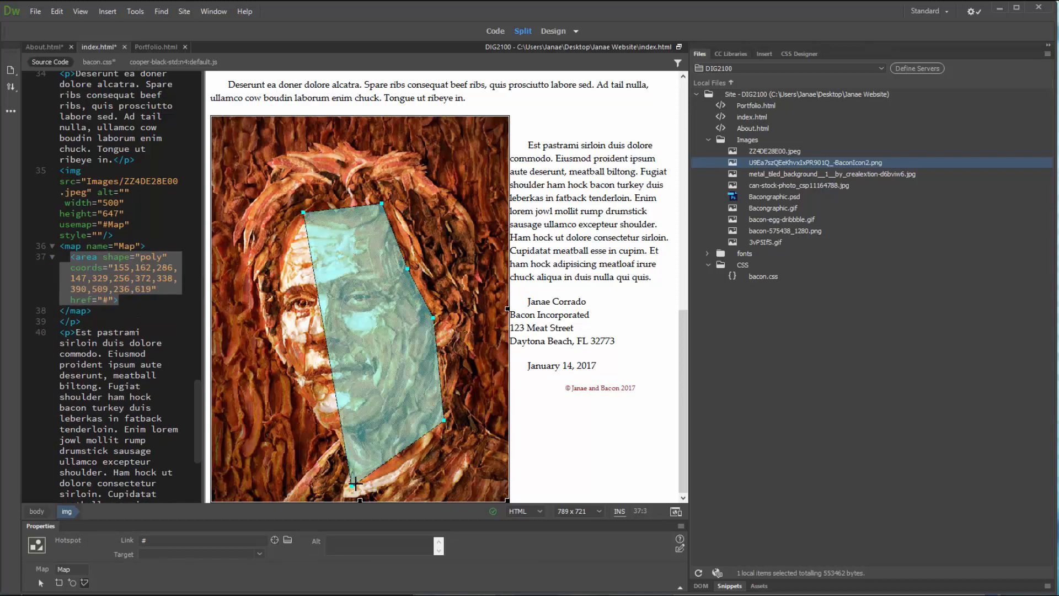
{"action": "left_click", "coordinate": [299, 380]}
{"action": "left_click", "coordinate": [277, 313]}
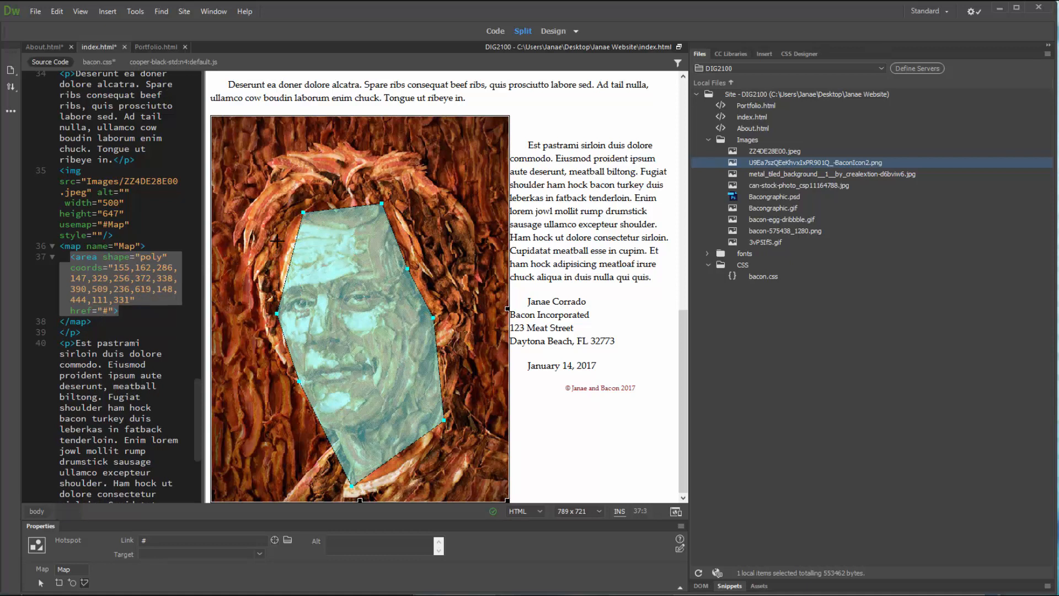
{"action": "left_click", "coordinate": [277, 241]}
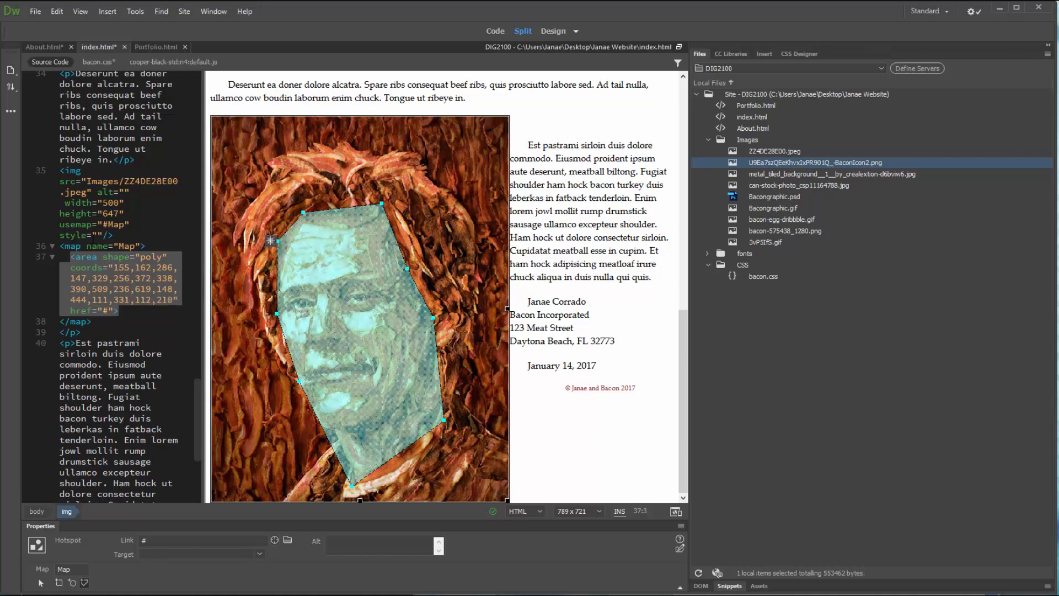
{"action": "left_click", "coordinate": [353, 485]}
{"action": "left_click", "coordinate": [360, 439]}
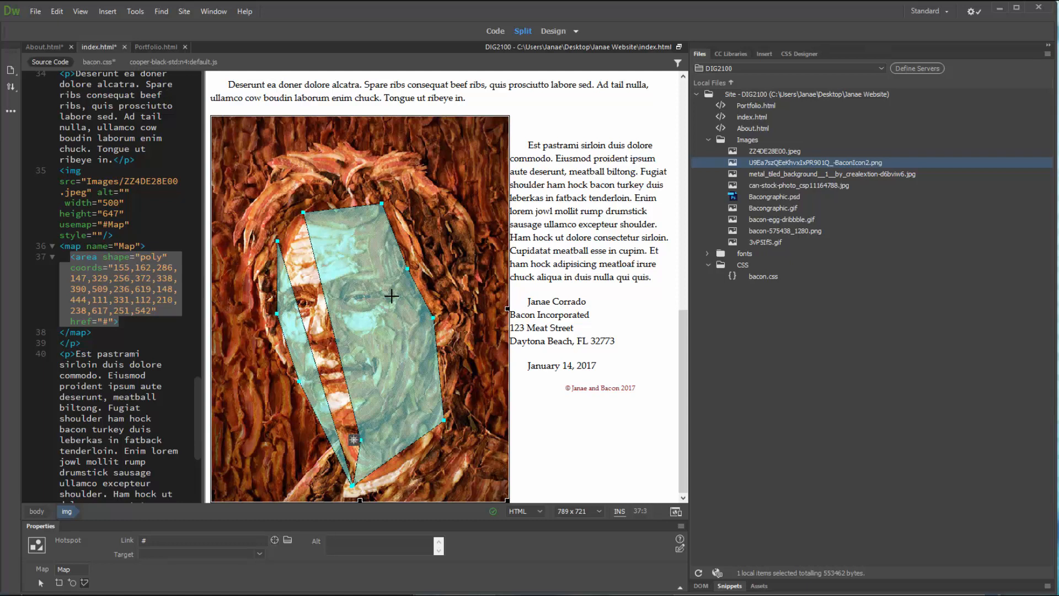
{"action": "key", "text": "Delete"}
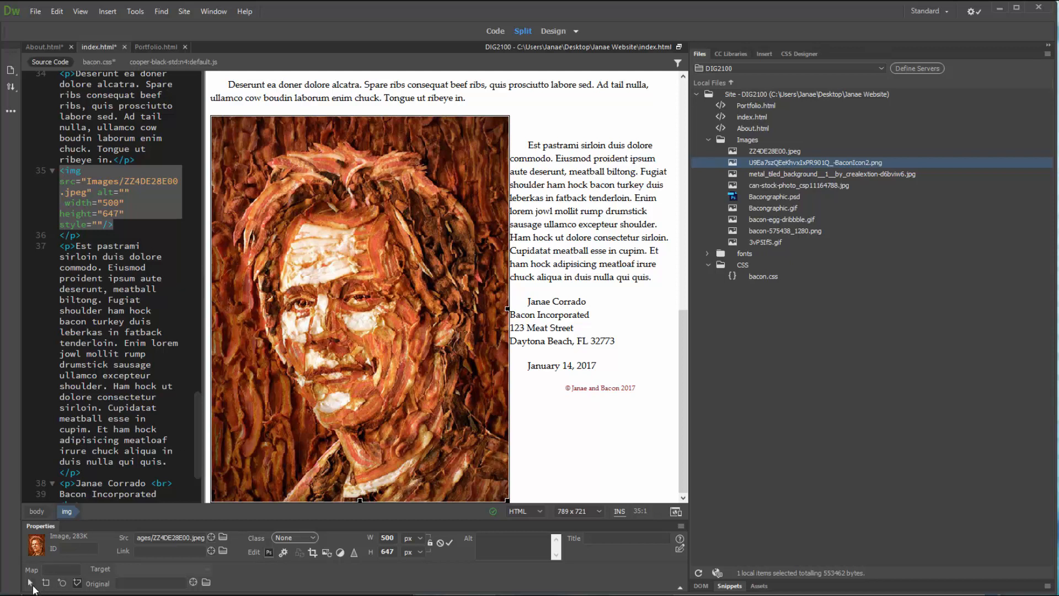
Step: Draw an eight-point polygon hotspot around the face in the bacon portrait, from the hairline around the jaw and back up to the temple
{"action": "left_click", "coordinate": [299, 211]}
{"action": "left_click", "coordinate": [379, 197]}
{"action": "left_click", "coordinate": [414, 286]}
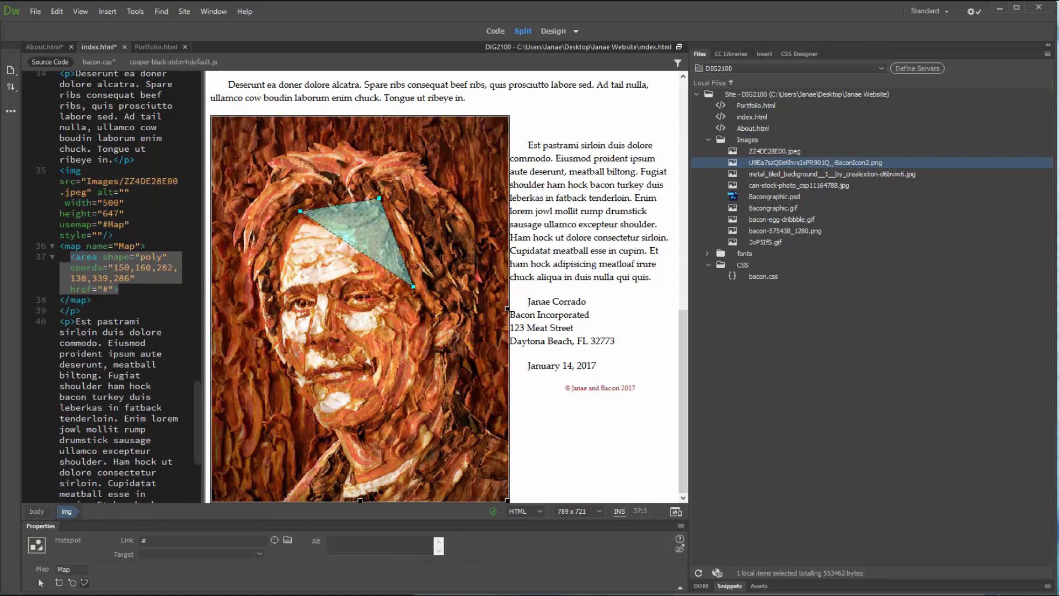
{"action": "left_click", "coordinate": [444, 352]}
{"action": "left_click", "coordinate": [383, 420]}
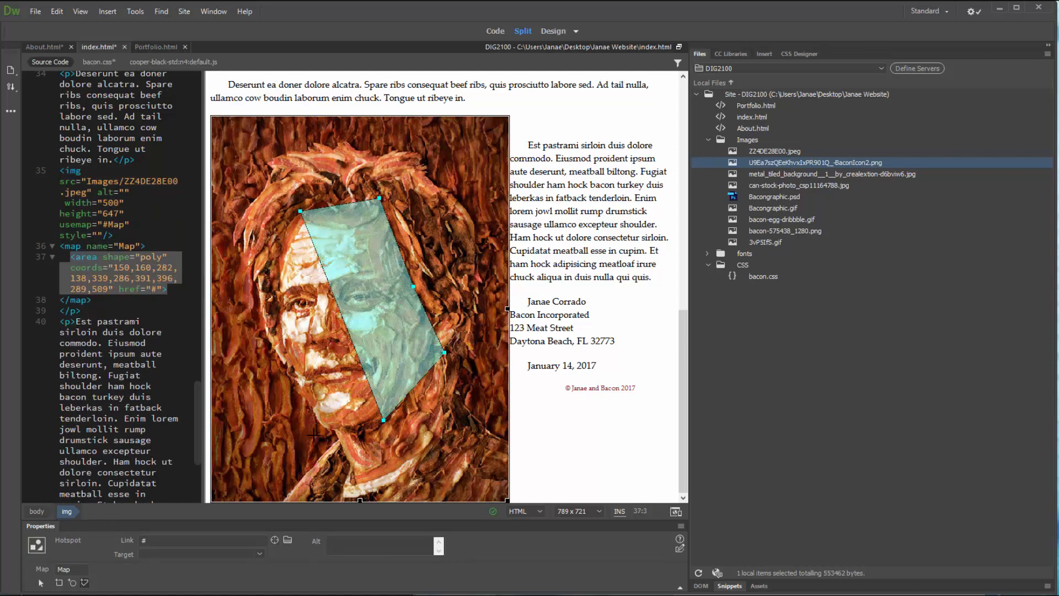
{"action": "left_click", "coordinate": [329, 430]}
{"action": "left_click", "coordinate": [277, 338]}
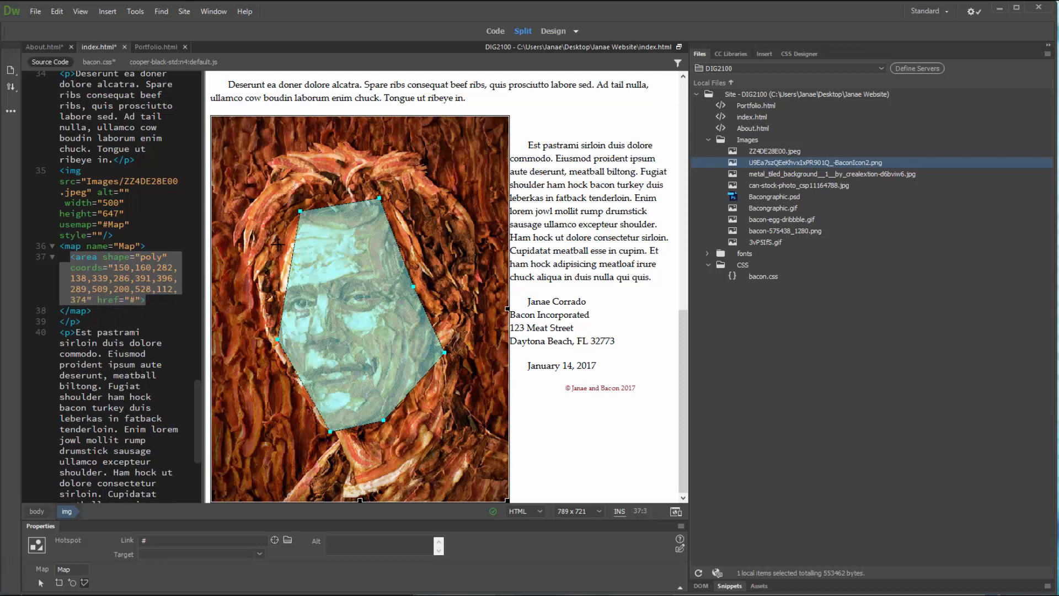
{"action": "left_click", "coordinate": [277, 241]}
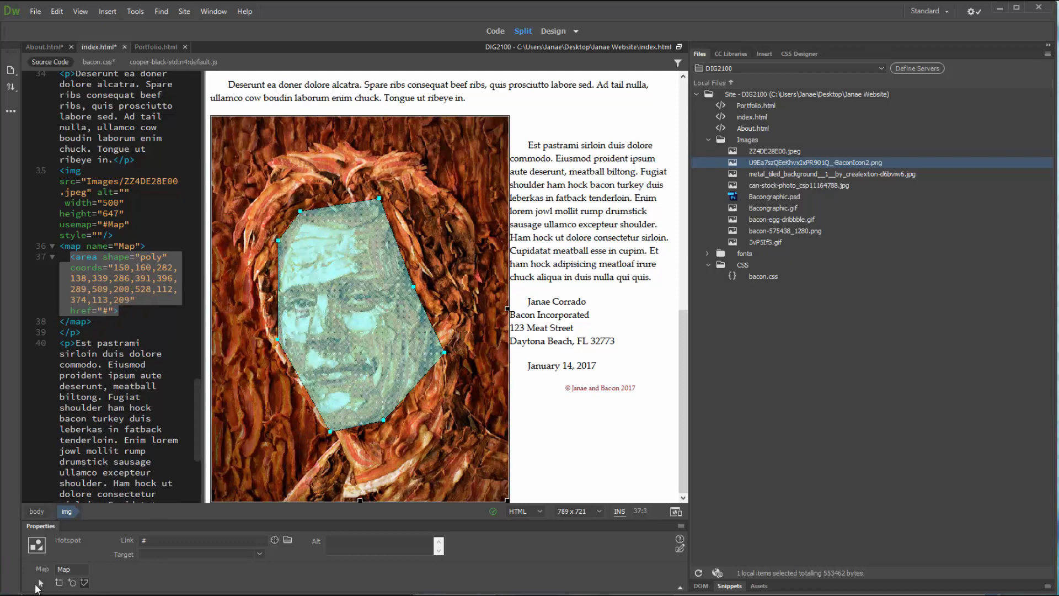
Step: Fit the polygon hotspot closer to the face by adjusting its temple, hairline and jaw points, and move the whole shape slightly down
{"action": "left_click", "coordinate": [40, 583]}
{"action": "left_click_drag", "start_coordinate": [278, 241], "coordinate": [276, 243]}
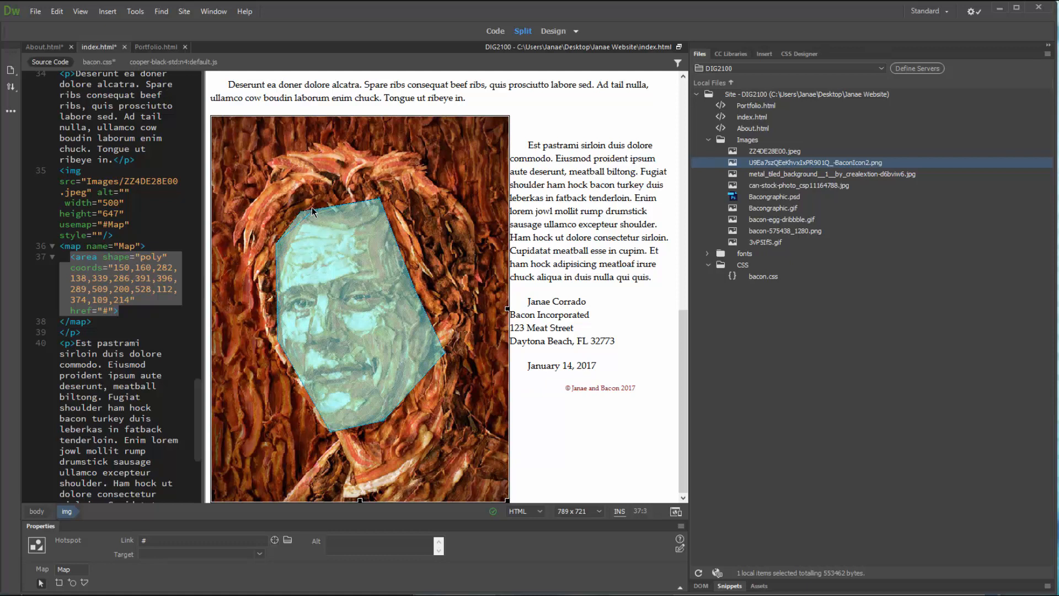
{"action": "left_click_drag", "start_coordinate": [319, 202], "coordinate": [319, 202]}
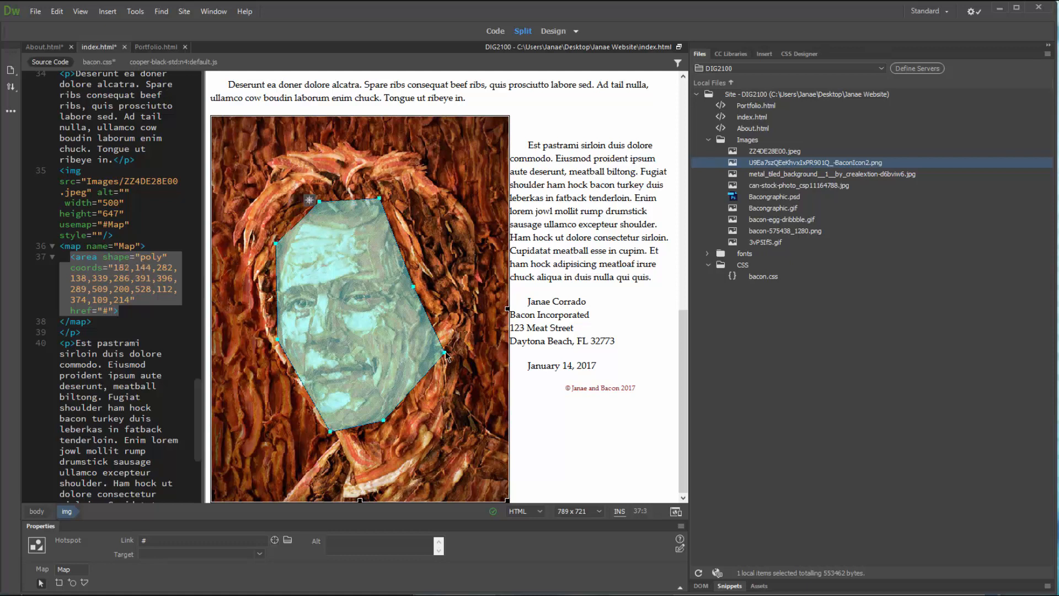
{"action": "left_click_drag", "start_coordinate": [435, 353], "coordinate": [434, 352]}
{"action": "mouse_move", "coordinate": [363, 324]}
{"action": "left_mouse_down"}
{"action": "mouse_move", "coordinate": [367, 391]}
{"action": "mouse_move", "coordinate": [362, 323]}
{"action": "mouse_move", "coordinate": [363, 333]}
{"action": "left_mouse_up"}
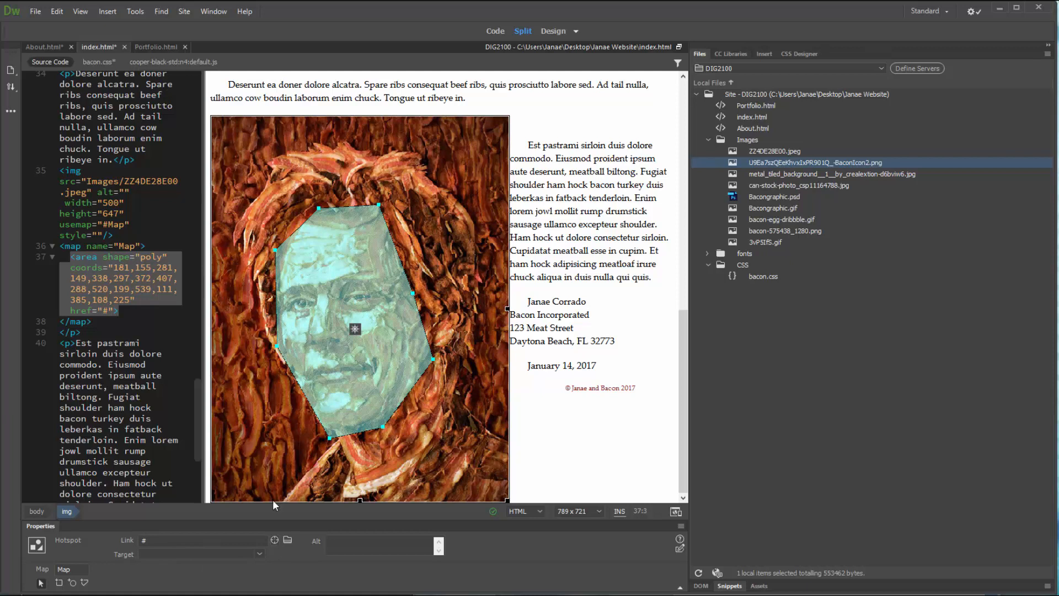
Step: Switch to Chrome and search Google for "bacon map"
{"action": "mouse_move", "coordinate": [209, 595]}
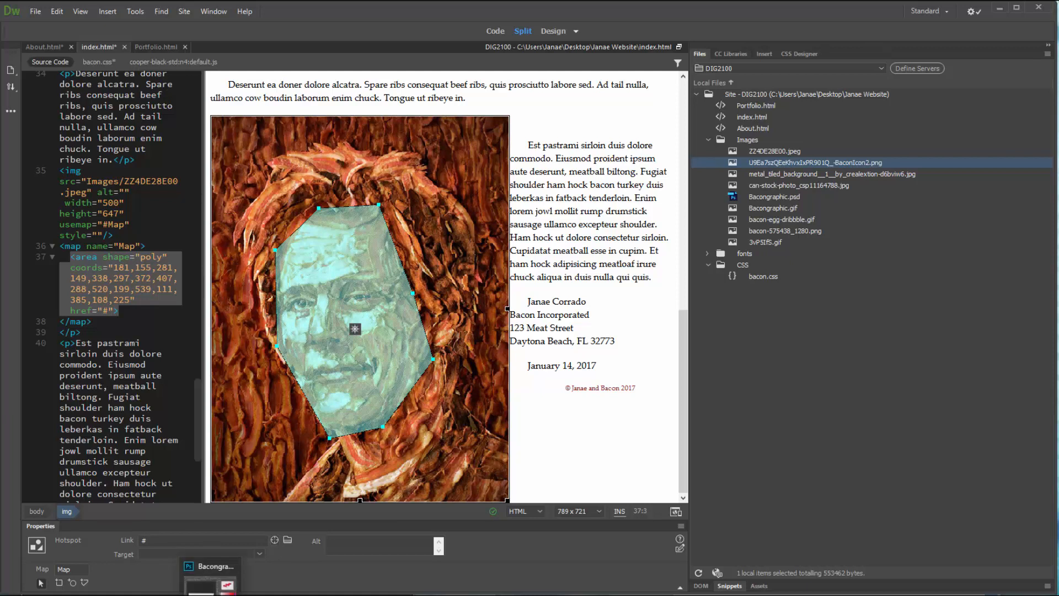
{"action": "left_click", "coordinate": [125, 595]}
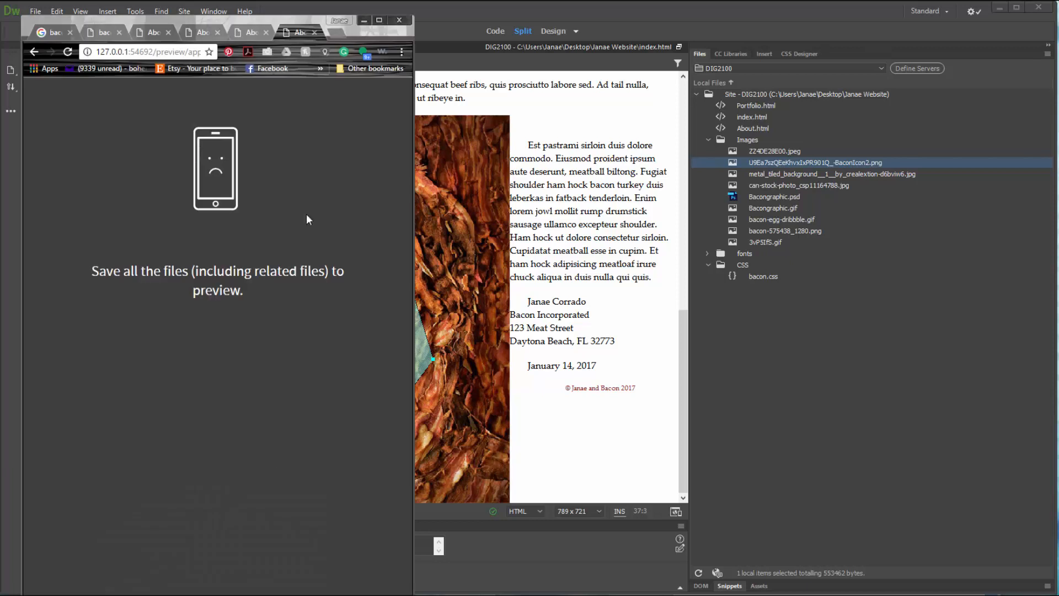
{"action": "left_click", "coordinate": [53, 32]}
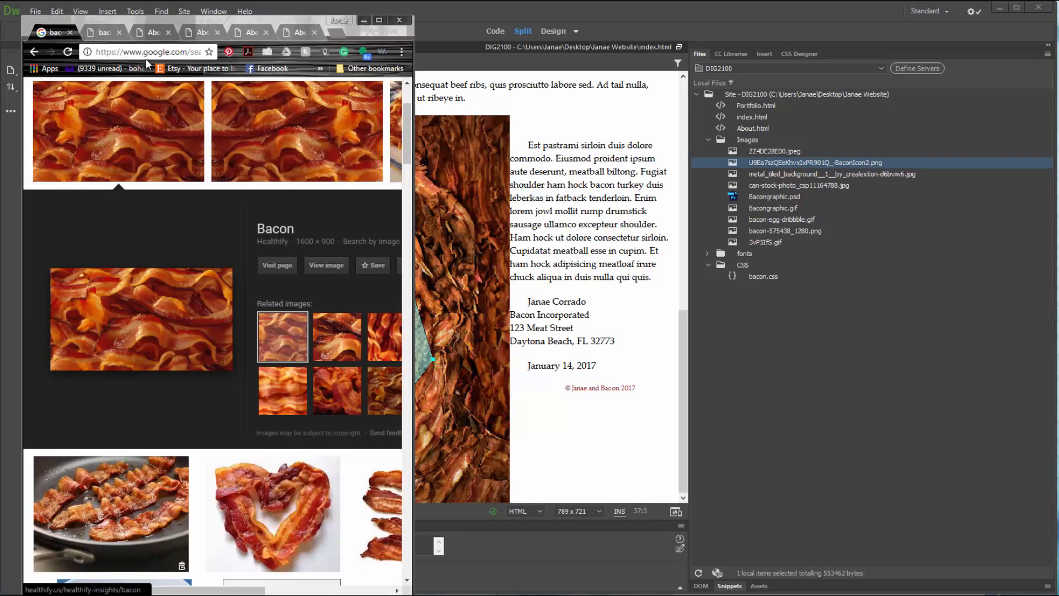
{"action": "left_click", "coordinate": [149, 52]}
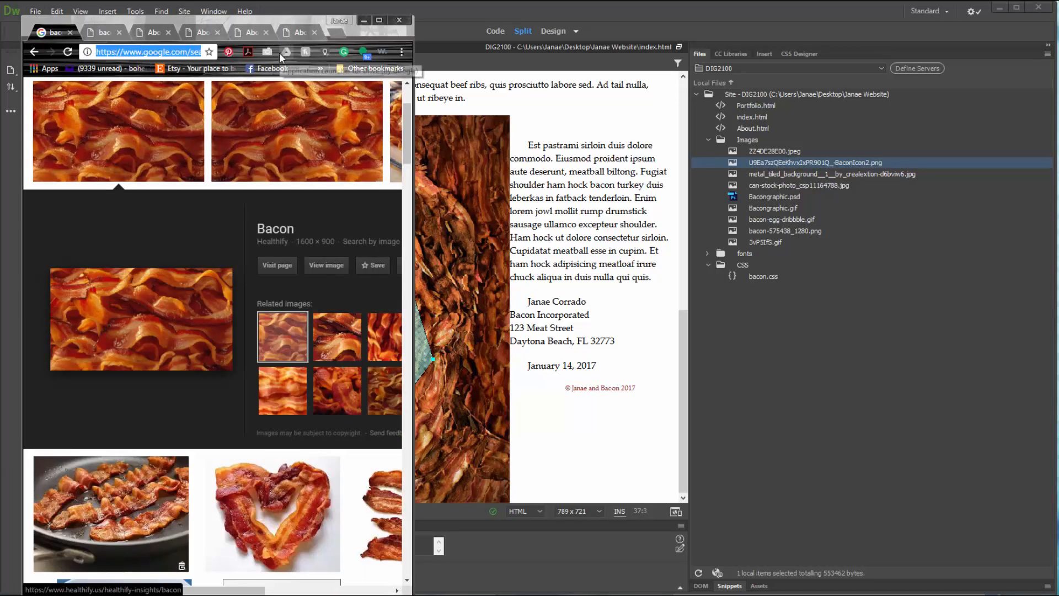
{"action": "type", "text": "bacon m"}
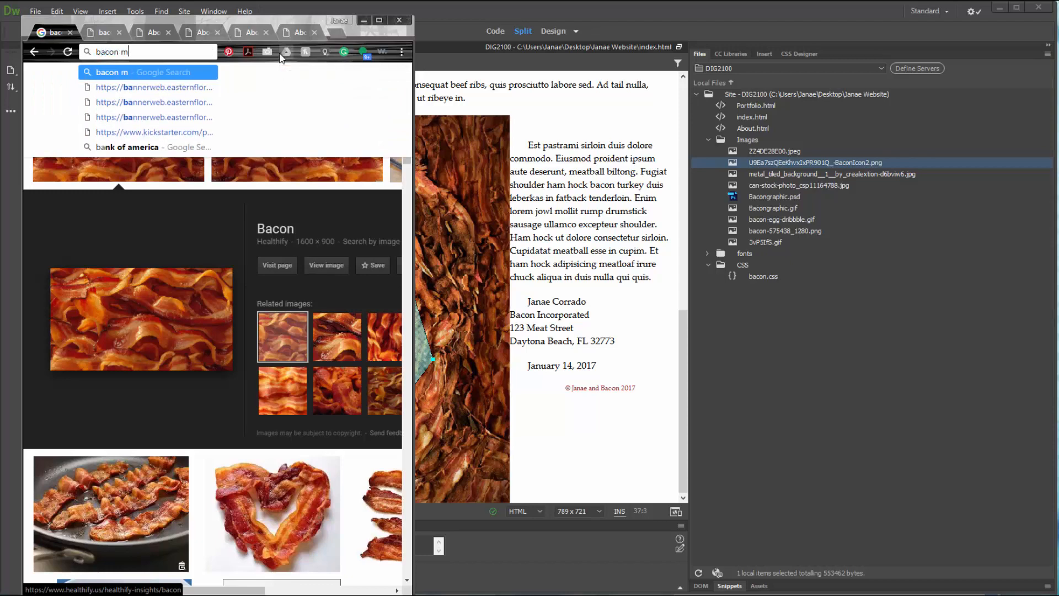
{"action": "type", "text": "ap"}
{"action": "key", "text": "Return"}
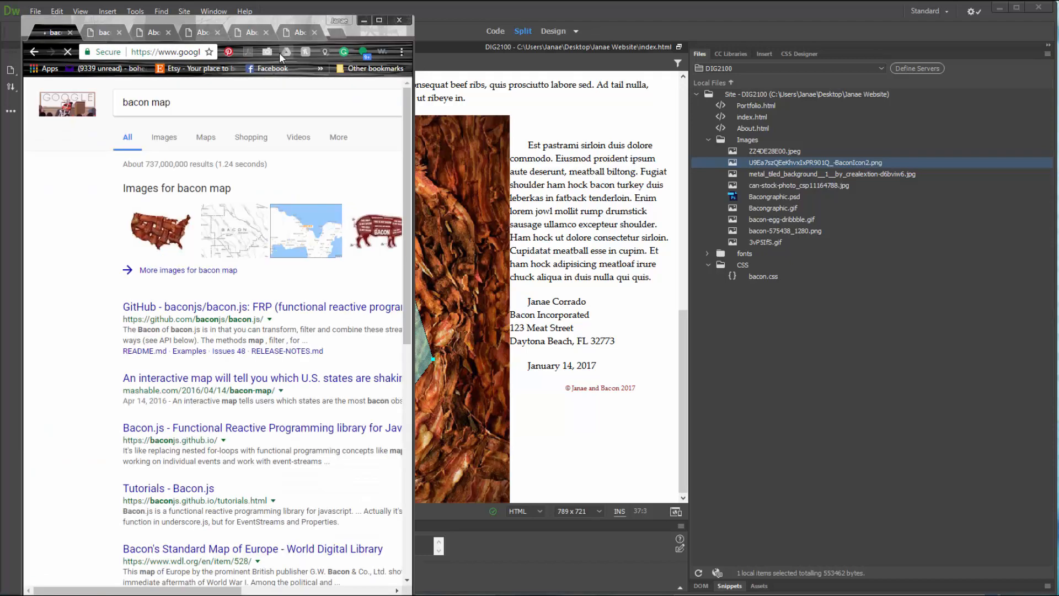
Step: View the pig-shaped bacon map in the image results and the related bacon map of the United States
{"action": "left_click", "coordinate": [377, 225]}
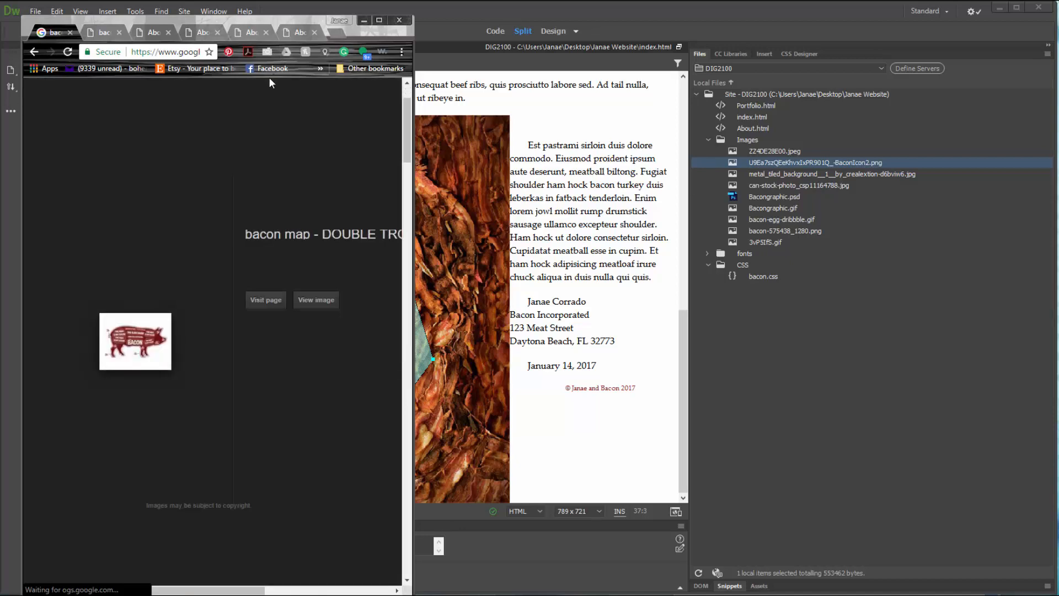
{"action": "scroll", "coordinate": [236, 213], "scroll_direction": "up", "scroll_amount": 2}
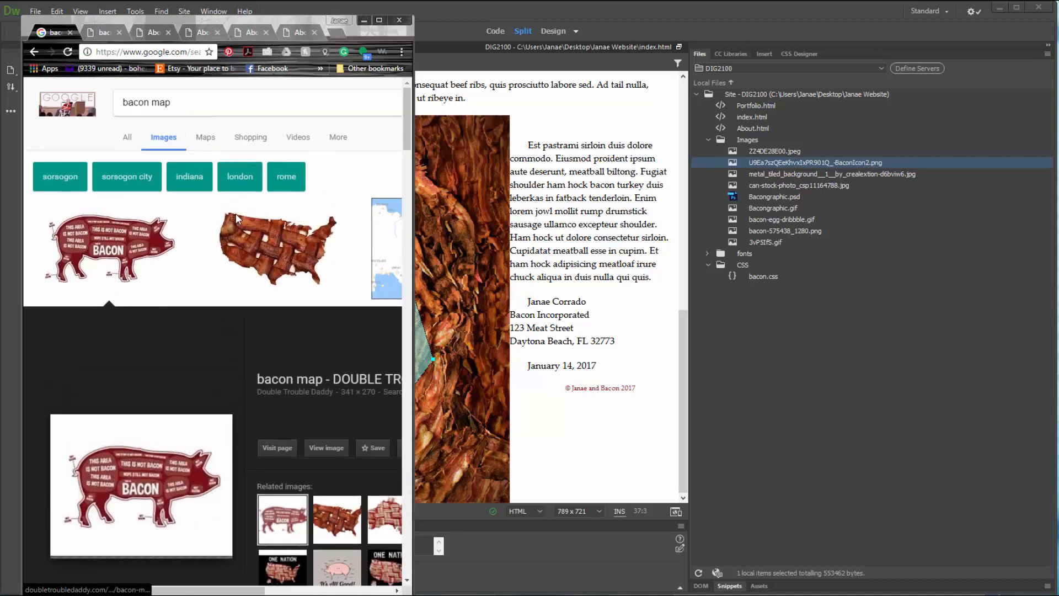
{"action": "scroll", "coordinate": [237, 214], "scroll_direction": "down", "scroll_amount": 2}
{"action": "left_click", "coordinate": [327, 329]}
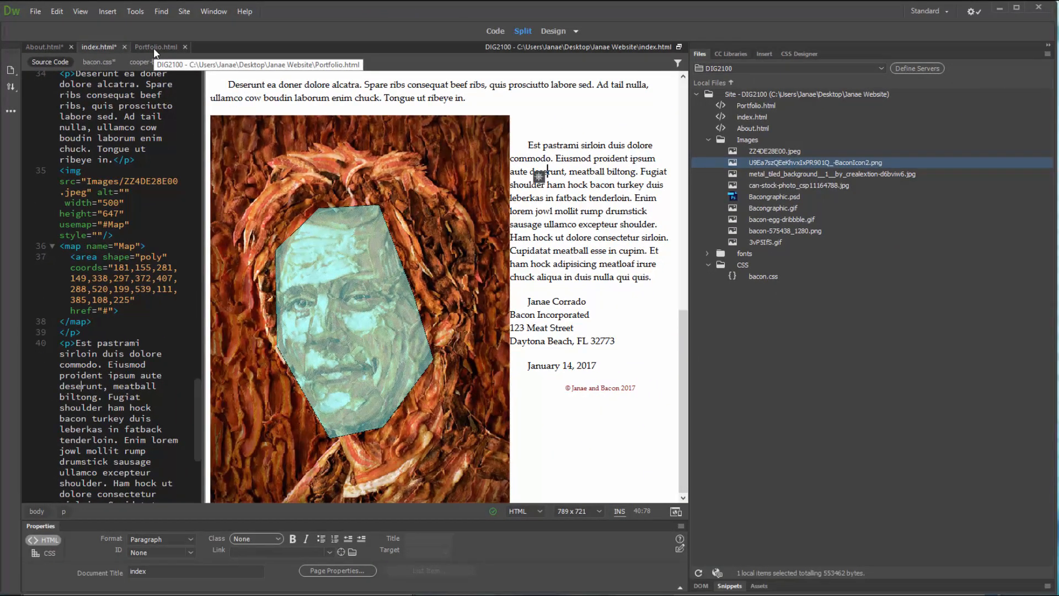
Step: In Dreamweaver, examine Portfolio.html's list of meat links and the Poultry and Fish section headings they refer to
{"action": "left_click", "coordinate": [181, 54]}
{"action": "left_click", "coordinate": [243, 208]}
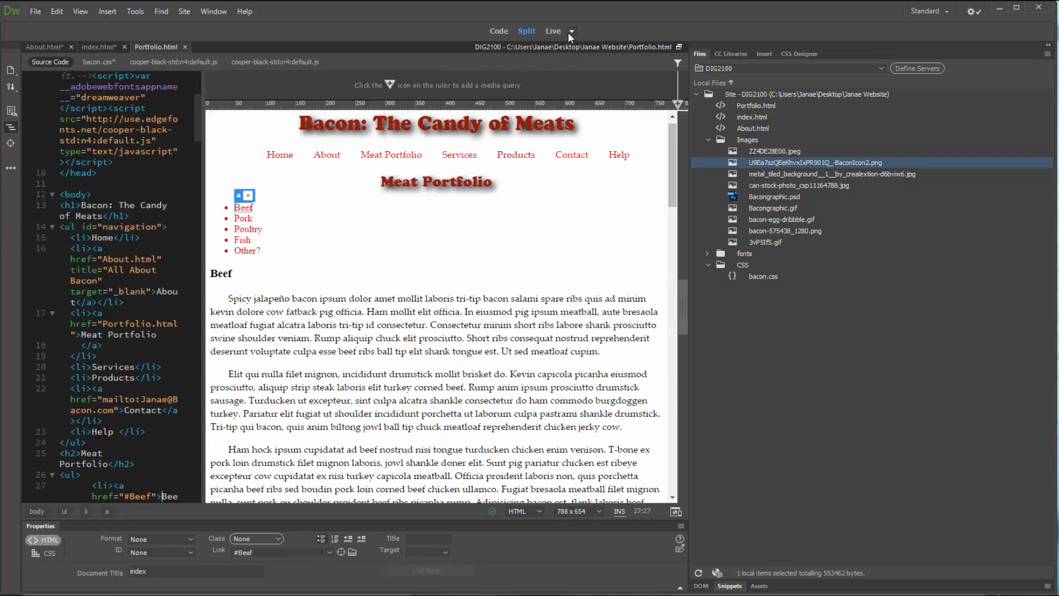
{"action": "scroll", "coordinate": [286, 334], "scroll_direction": "down", "scroll_amount": 3}
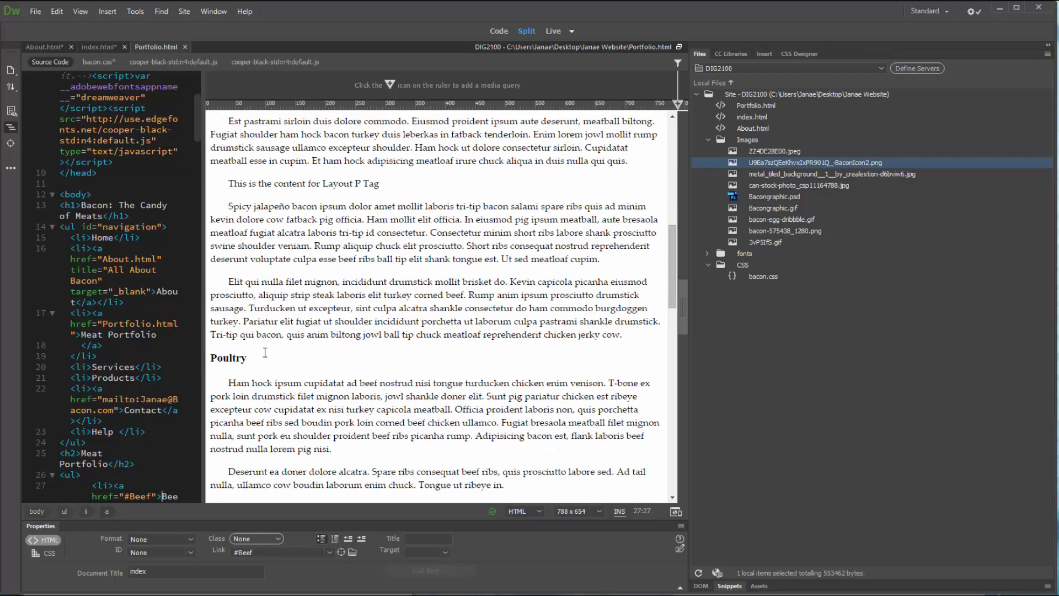
{"action": "scroll", "coordinate": [259, 257], "scroll_direction": "up", "scroll_amount": 10}
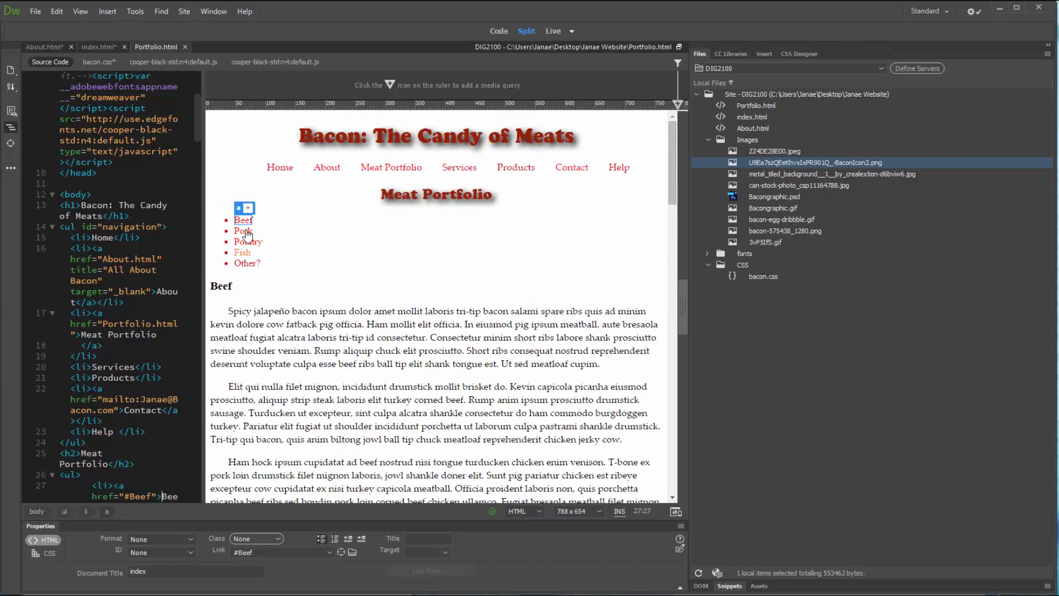
{"action": "scroll", "coordinate": [286, 303], "scroll_direction": "down", "scroll_amount": 10}
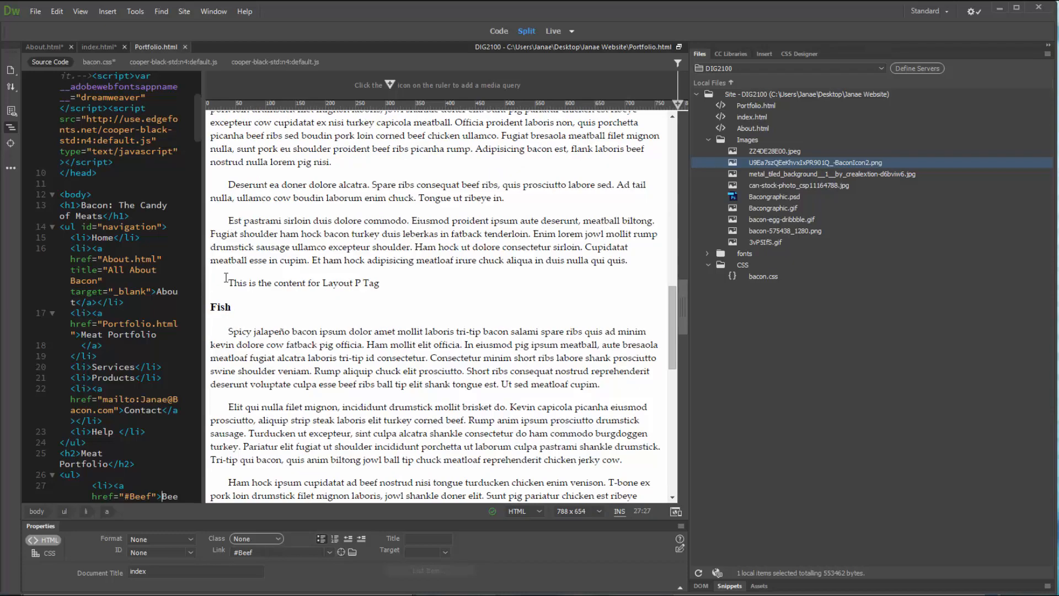
{"action": "left_click", "coordinate": [245, 312]}
{"action": "scroll", "coordinate": [287, 331], "scroll_direction": "down", "scroll_amount": 8}
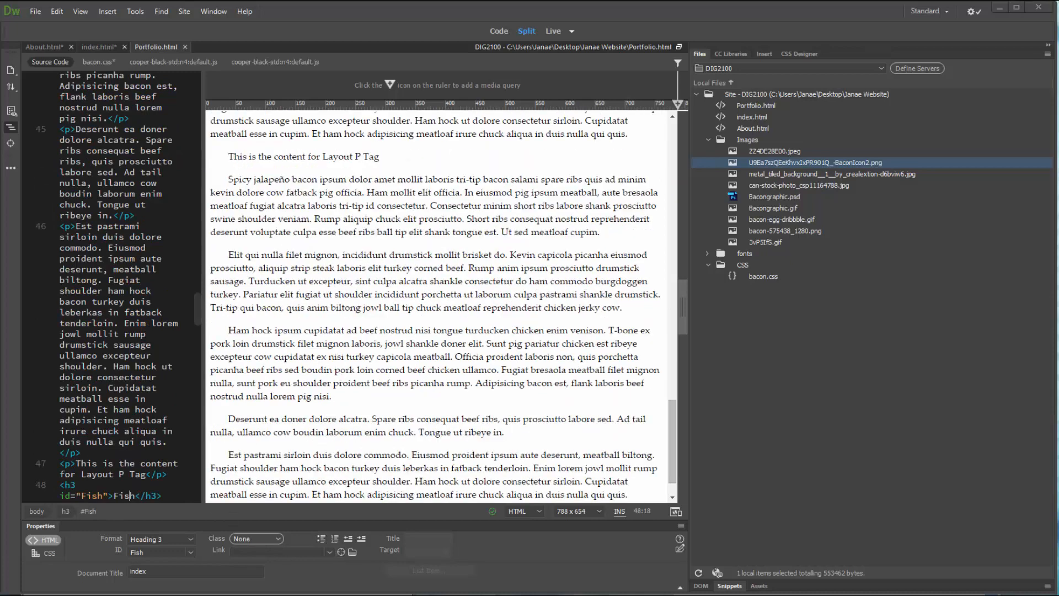
Step: Look at the pig-shaped bacon map in Chrome and return to index.html in Dreamweaver
{"action": "key", "text": "alt+Tab"}
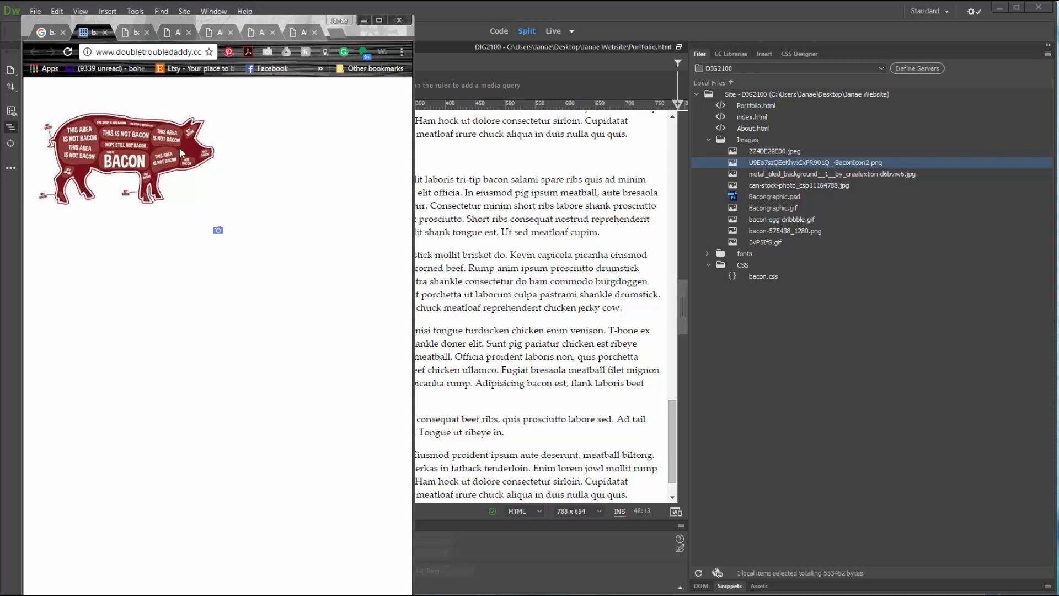
{"action": "key", "text": "alt+Tab"}
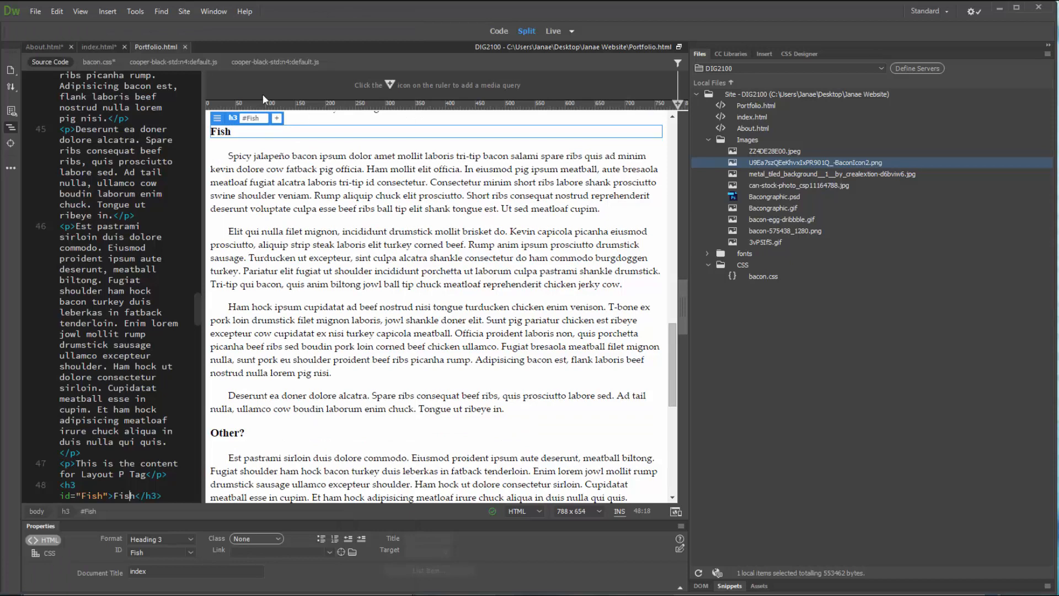
{"action": "left_click", "coordinate": [41, 47]}
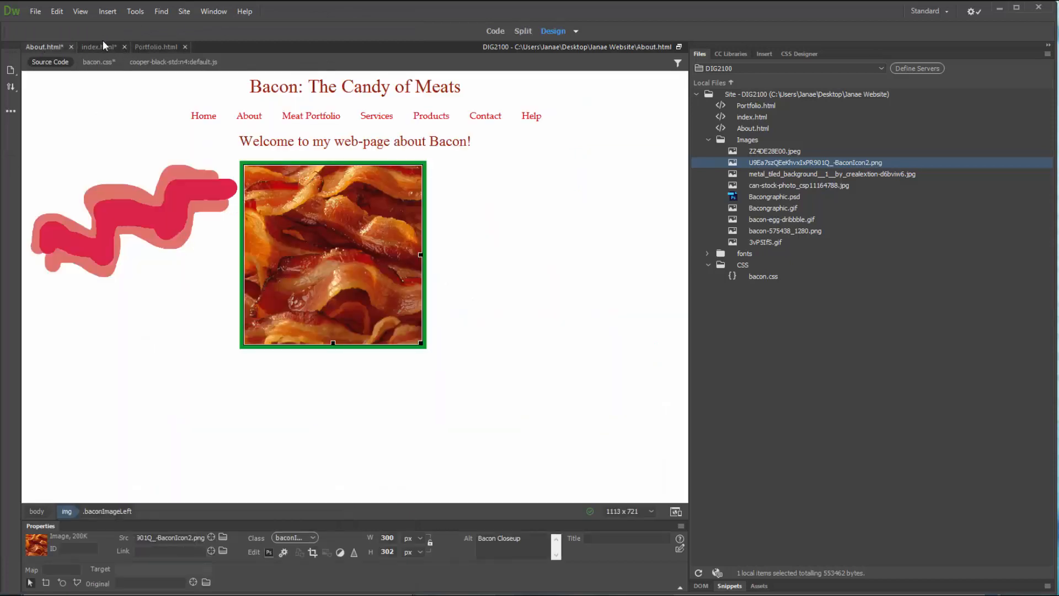
{"action": "left_click", "coordinate": [102, 47]}
Step: Select the polygon hotspot over the bacon portrait's face in index.html and open its alternate text for editing
{"action": "left_click", "coordinate": [366, 349]}
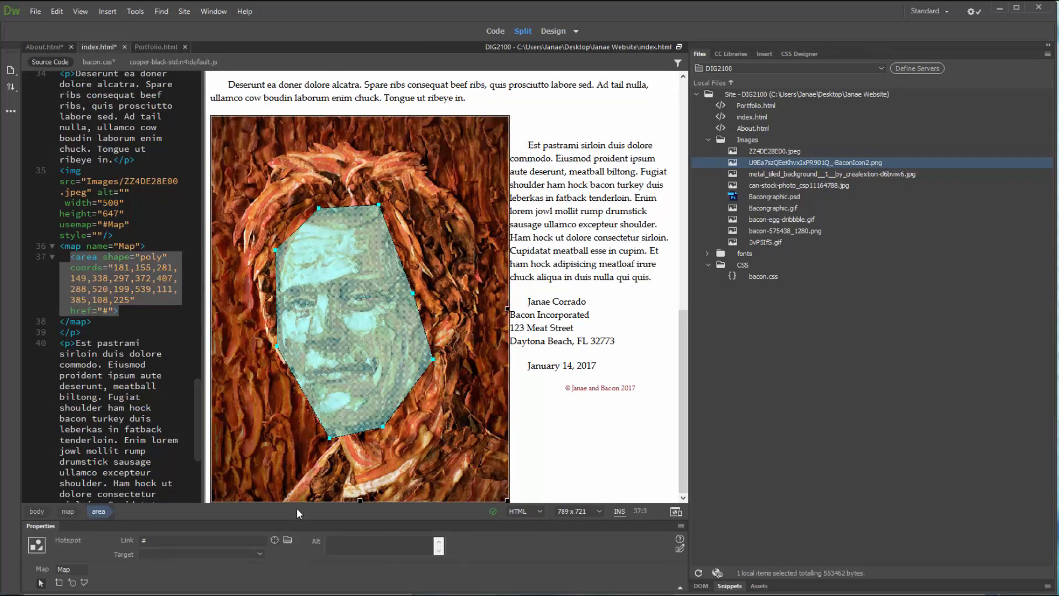
{"action": "left_click", "coordinate": [375, 545]}
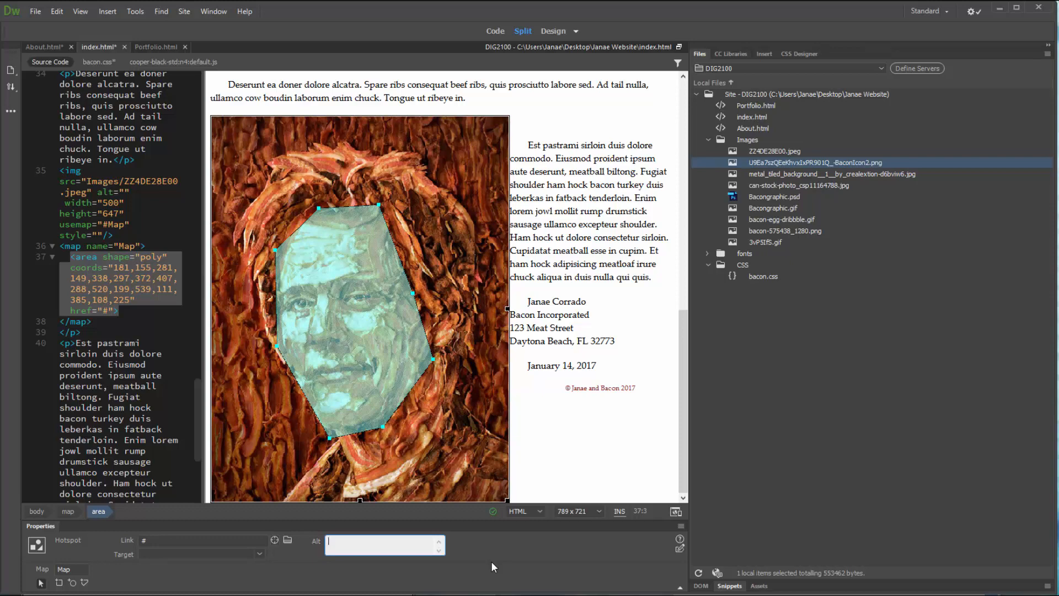
{"action": "scroll", "coordinate": [448, 355], "scroll_direction": "up", "scroll_amount": 3}
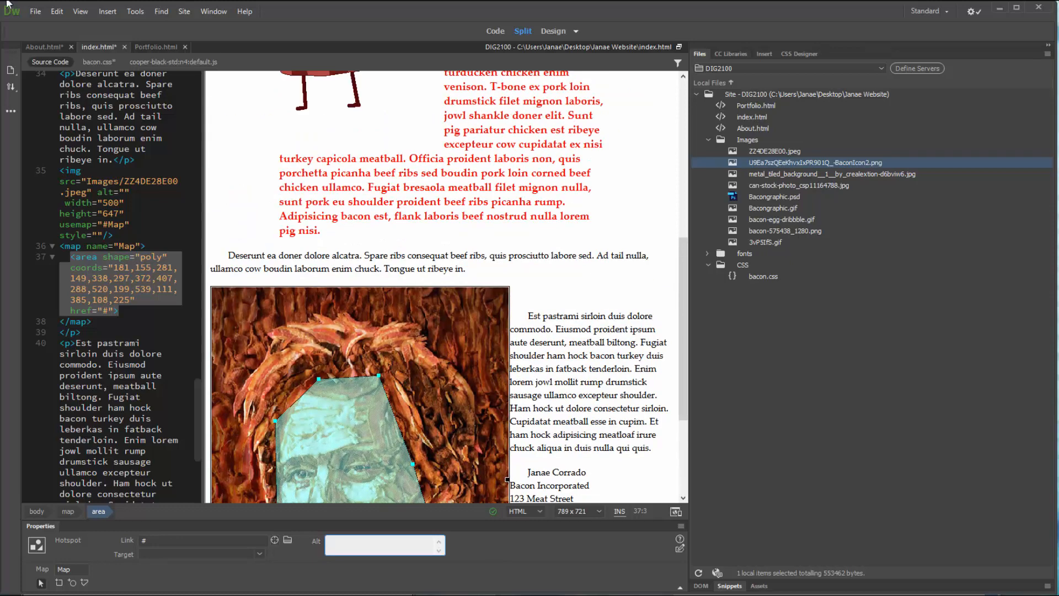
Step: Preview About.html and index.html in Live view, selecting the bacon squiggle graphic on About.html
{"action": "left_click", "coordinate": [42, 47]}
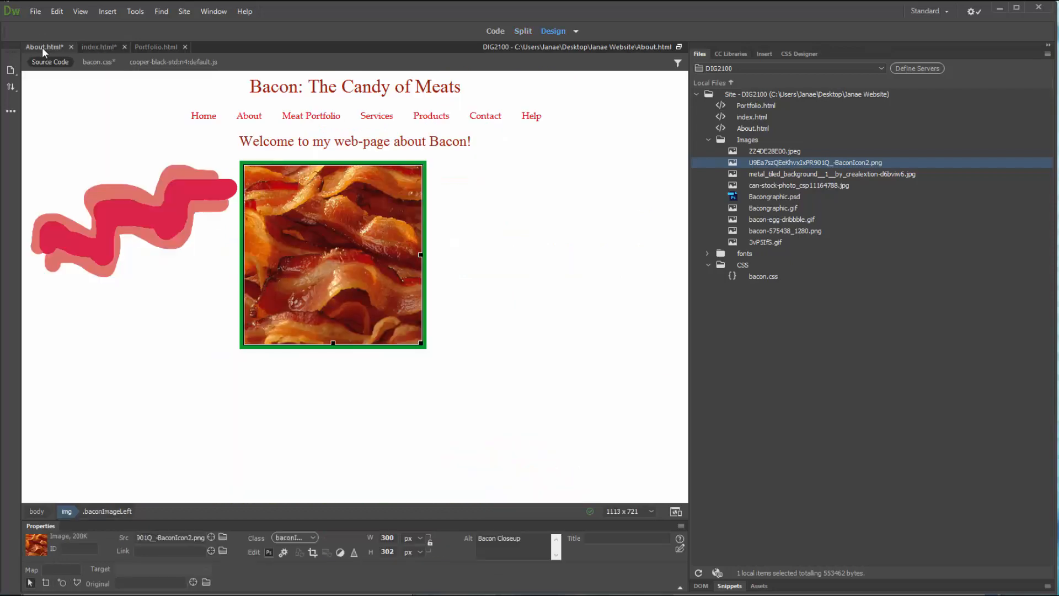
{"action": "left_click", "coordinate": [156, 244]}
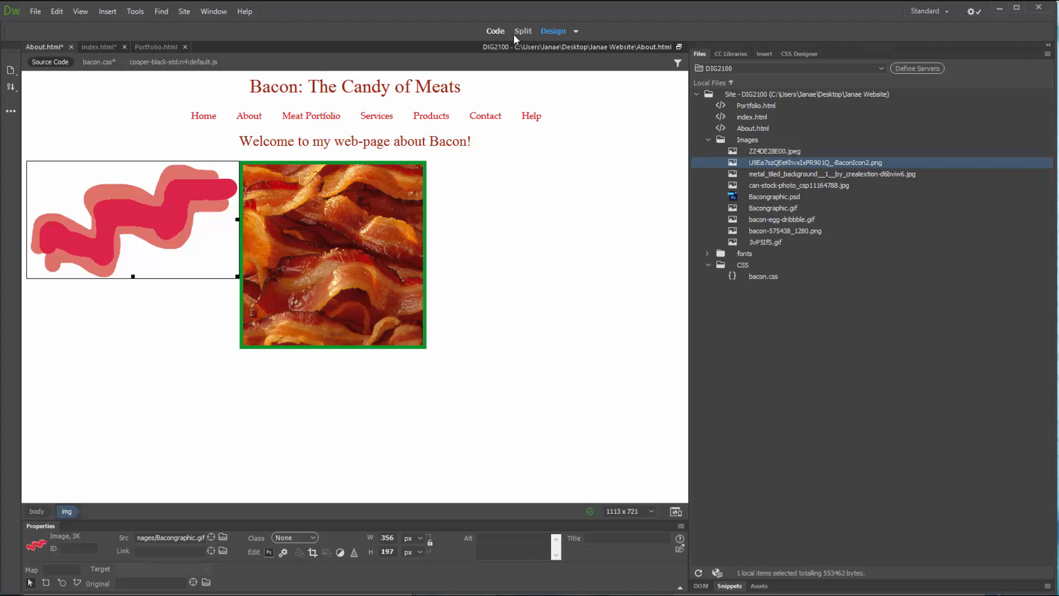
{"action": "left_click", "coordinate": [573, 32]}
{"action": "left_click", "coordinate": [579, 47]}
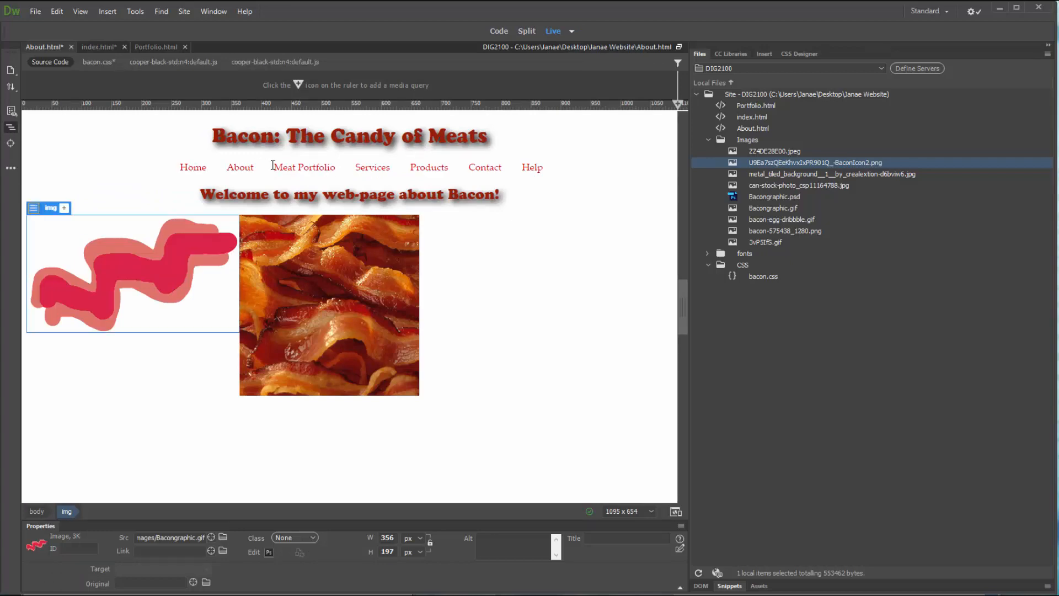
{"action": "left_click", "coordinate": [97, 47]}
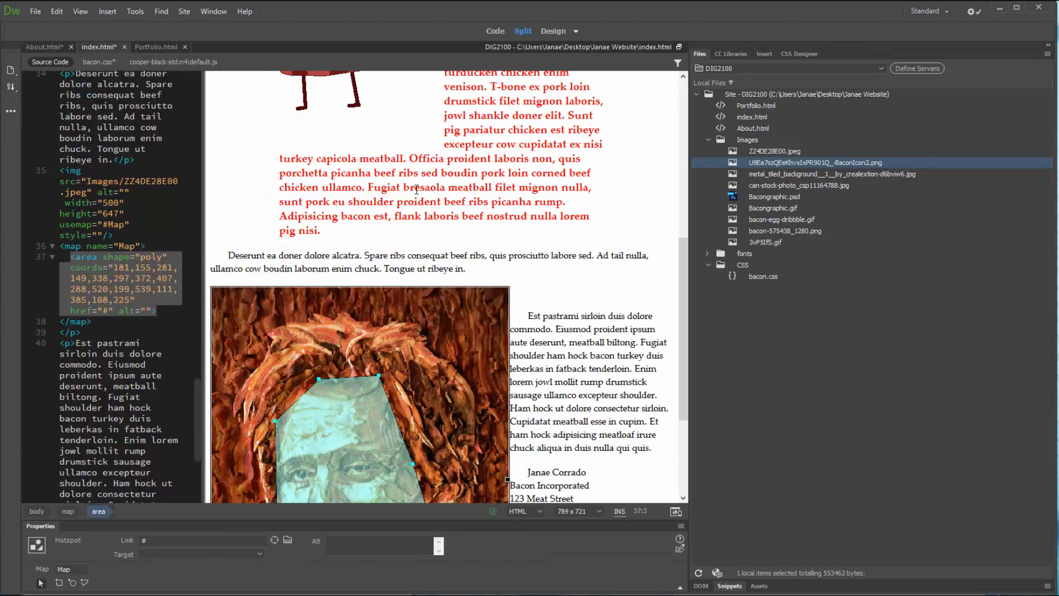
{"action": "left_click", "coordinate": [577, 31]}
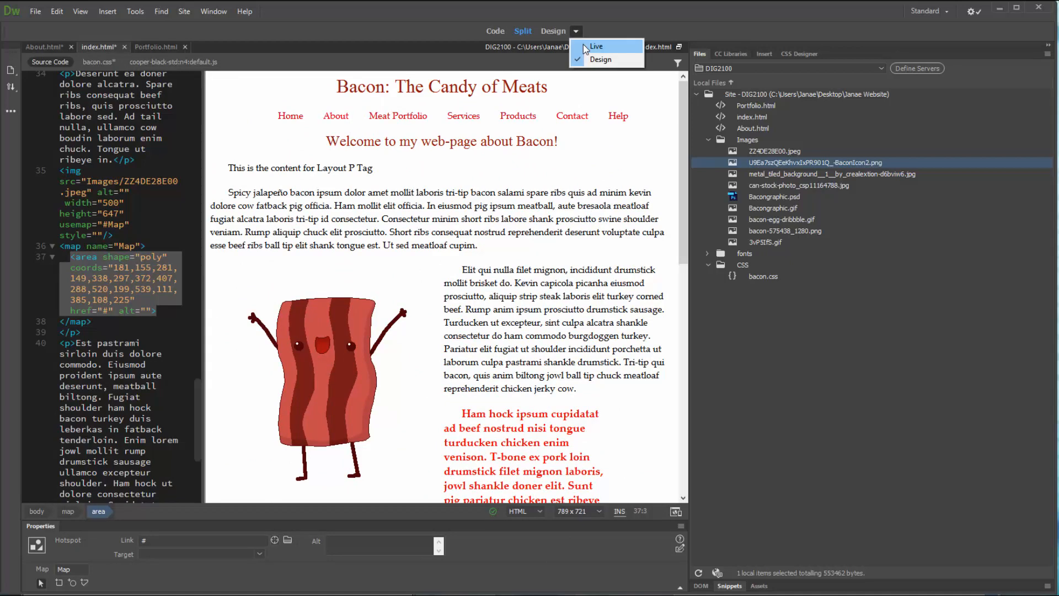
{"action": "left_click", "coordinate": [584, 44]}
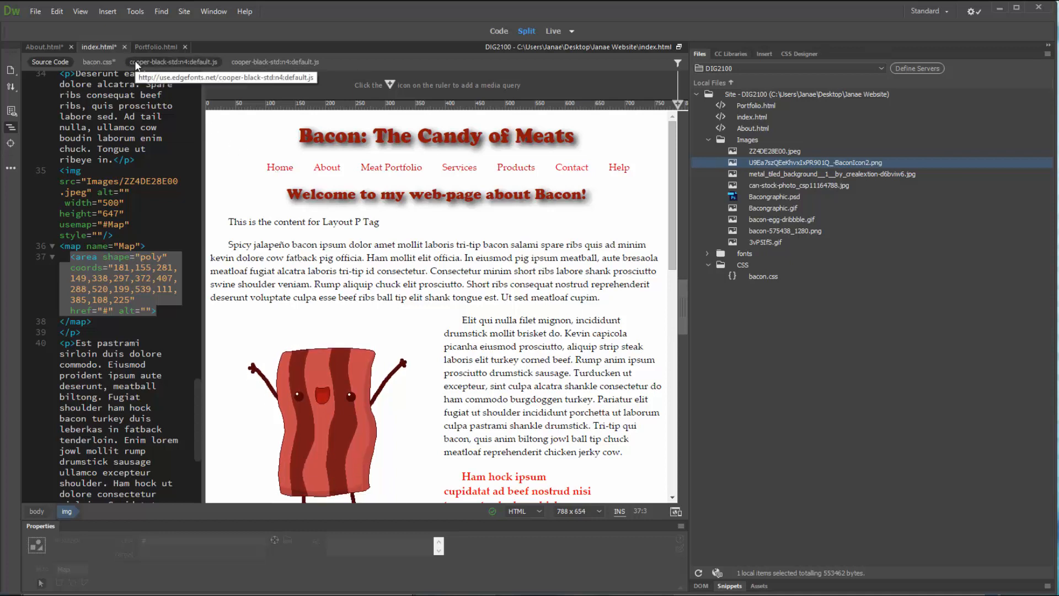
Step: Return About.html to Design view and place the insertion point after the bacon close-up image
{"action": "left_click", "coordinate": [46, 48]}
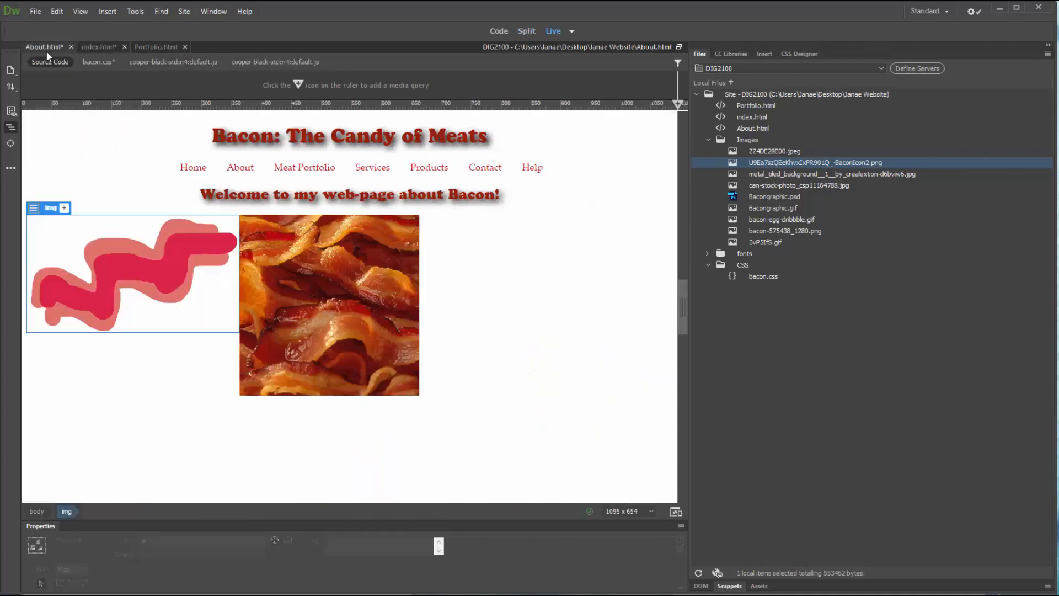
{"action": "left_click", "coordinate": [367, 236]}
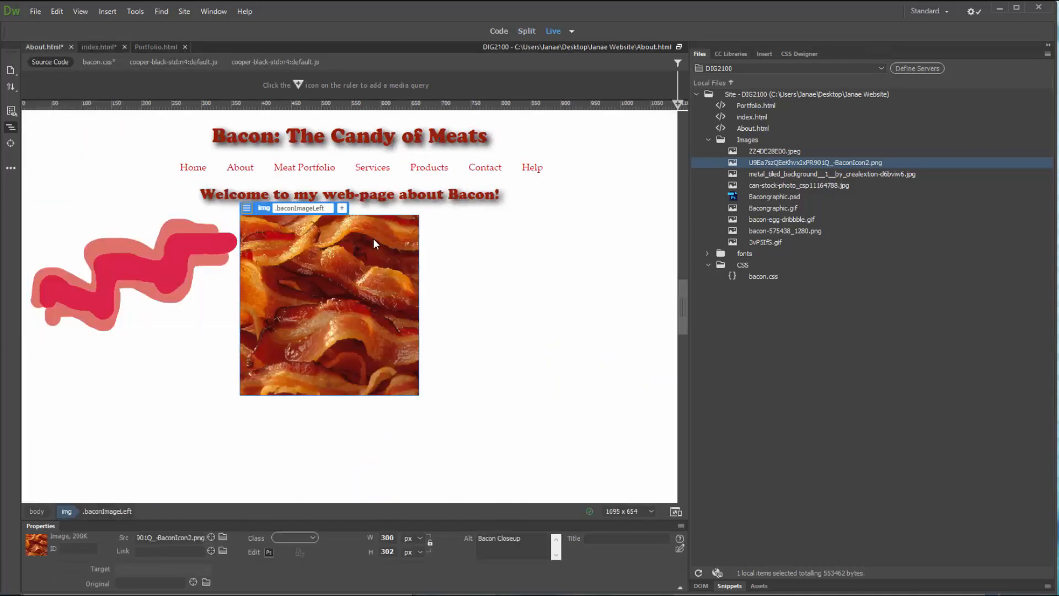
{"action": "left_click", "coordinate": [571, 32]}
{"action": "left_click", "coordinate": [587, 57]}
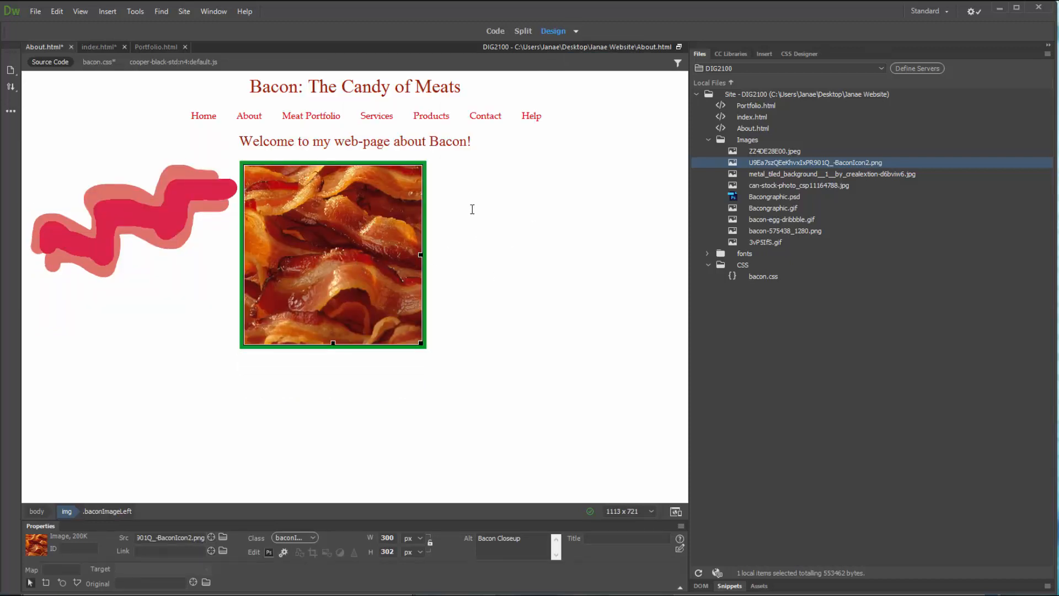
{"action": "left_click", "coordinate": [765, 53]}
{"action": "left_click", "coordinate": [499, 270]}
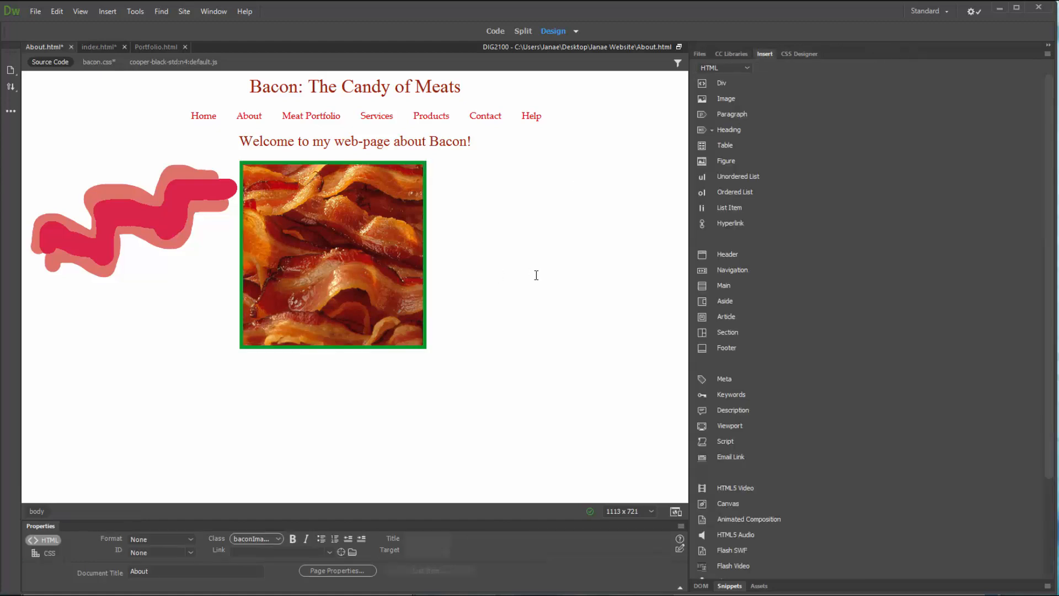
Step: Start inserting a rollover image on About.html and name it RolloverBacon
{"action": "left_click", "coordinate": [107, 11]}
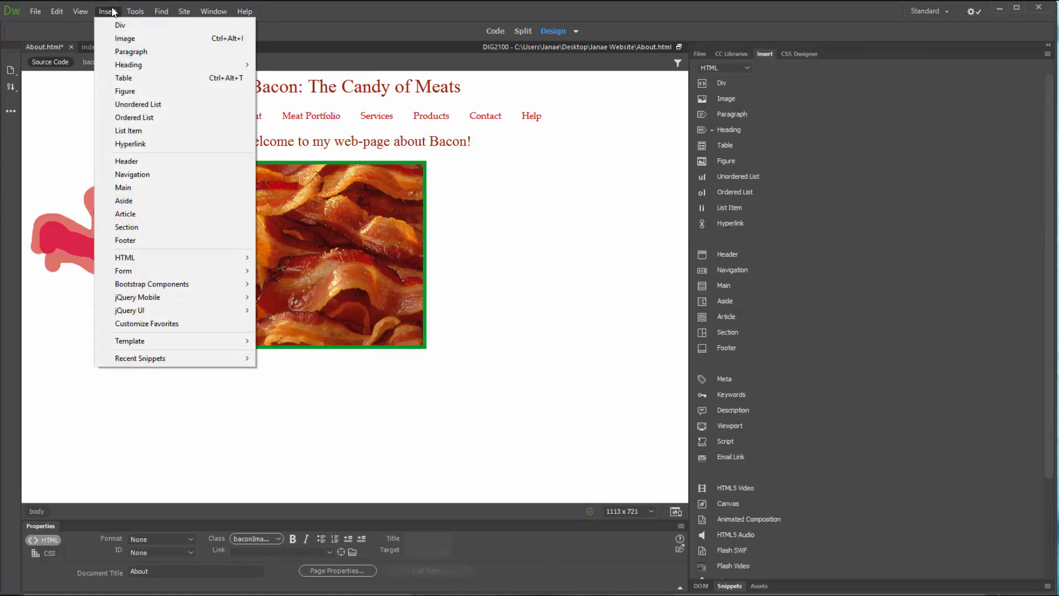
{"action": "left_click", "coordinate": [112, 11]}
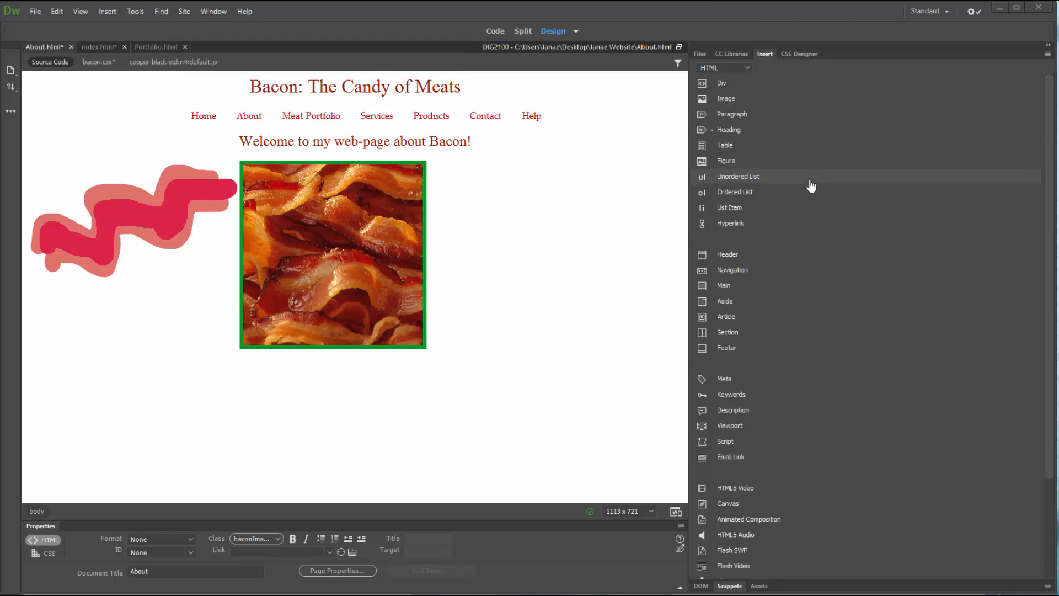
{"action": "scroll", "coordinate": [811, 185], "scroll_direction": "down", "scroll_amount": 4}
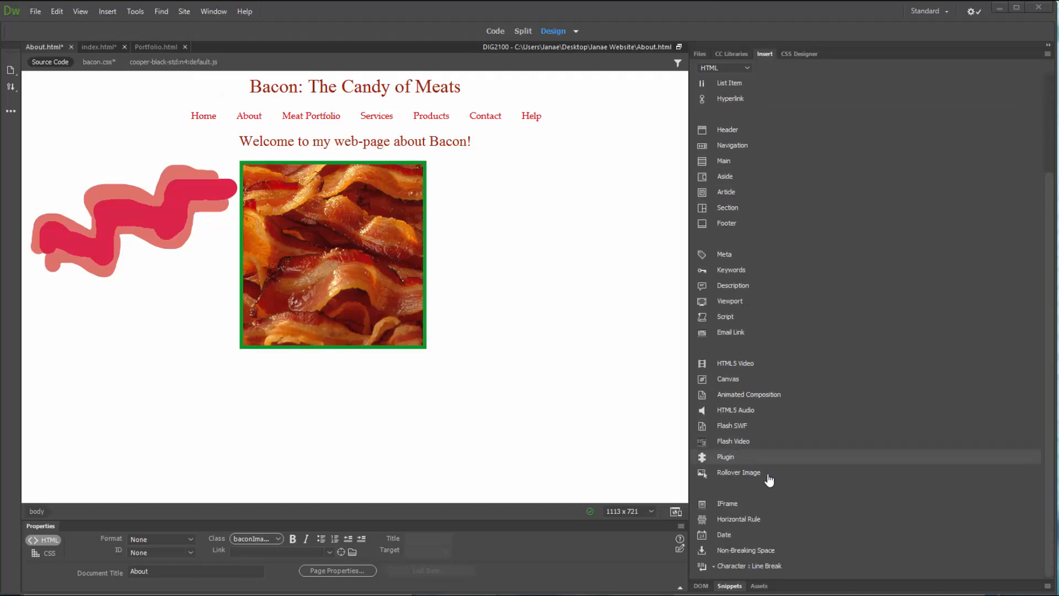
{"action": "left_click", "coordinate": [737, 476]}
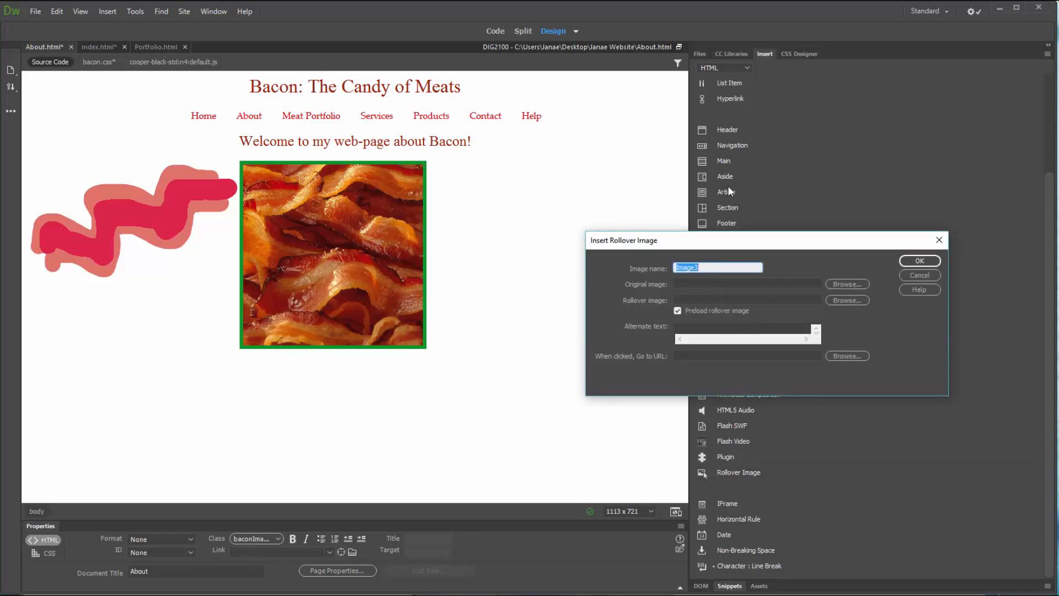
{"action": "left_click_drag", "start_coordinate": [731, 246], "coordinate": [365, 239]}
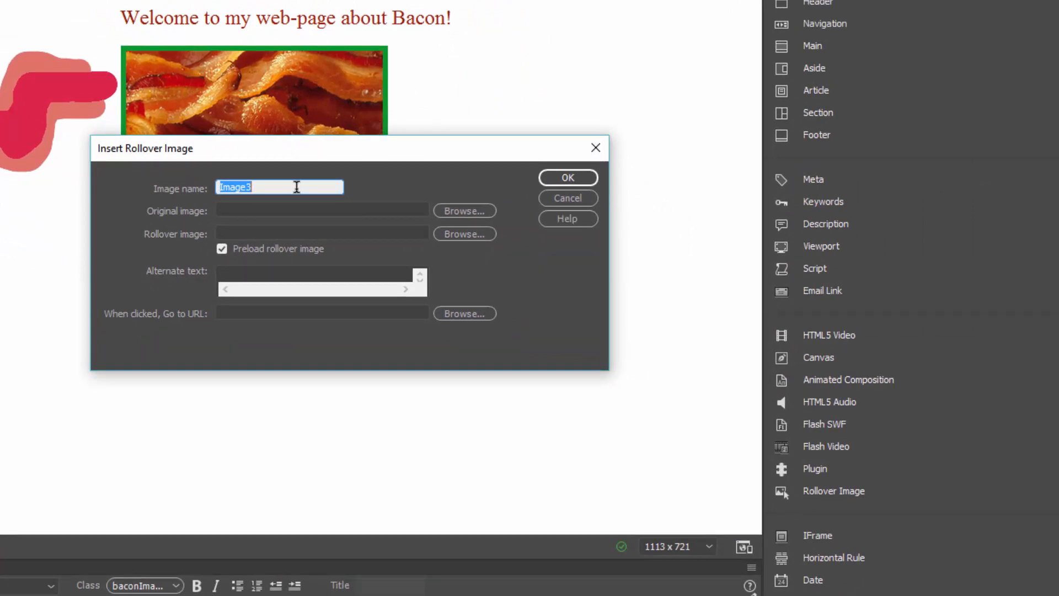
{"action": "type", "text": "RolloverBacon"}
Step: Choose Bacongraphic.gif as the original image and bacon-575438_1280.png as the rollover image
{"action": "left_click", "coordinate": [446, 211]}
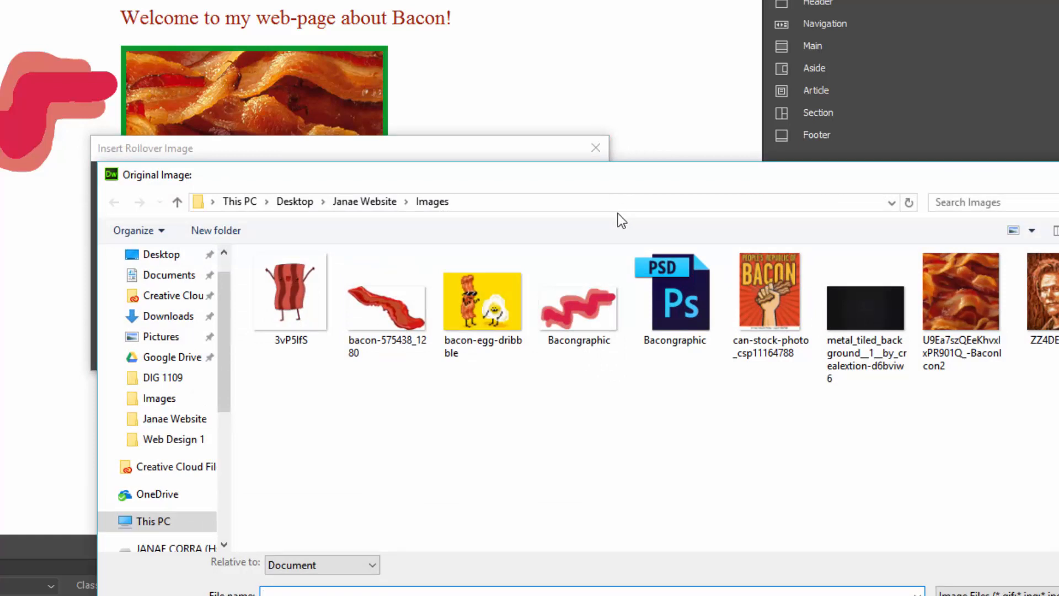
{"action": "double_click", "coordinate": [580, 307]}
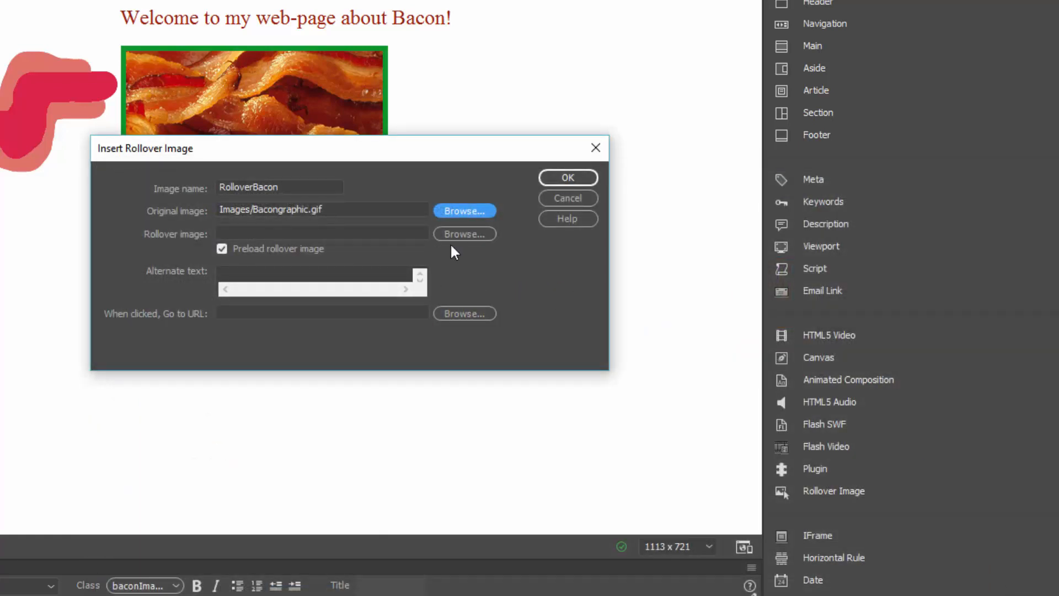
{"action": "left_click", "coordinate": [461, 234]}
{"action": "left_click", "coordinate": [384, 308]}
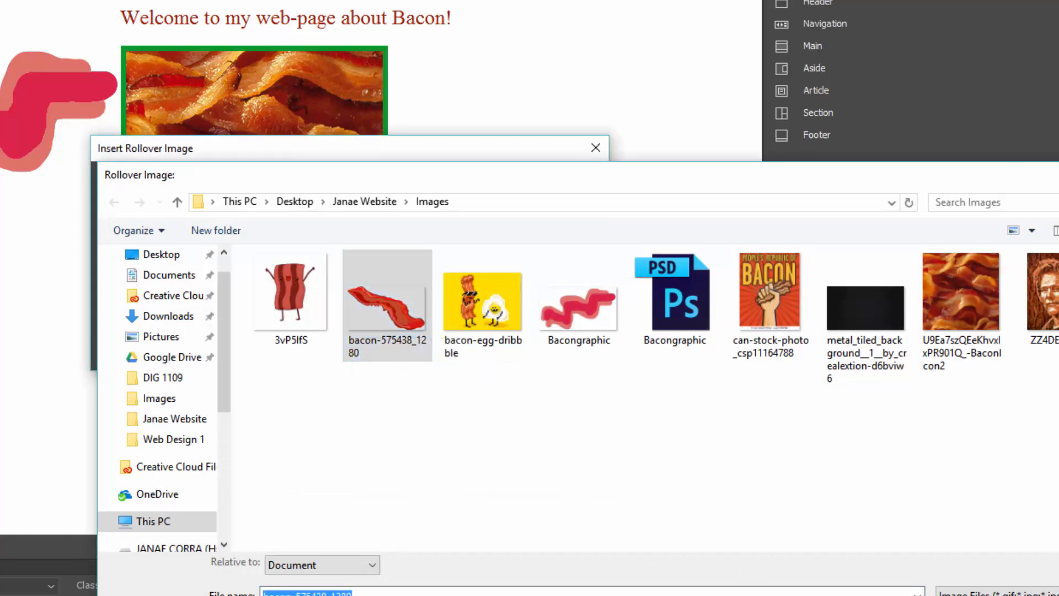
{"action": "key", "text": "Return"}
Step: Insert the rollover image with alternate text and URL left blank, and preview About.html in Live view
{"action": "left_click", "coordinate": [262, 270]}
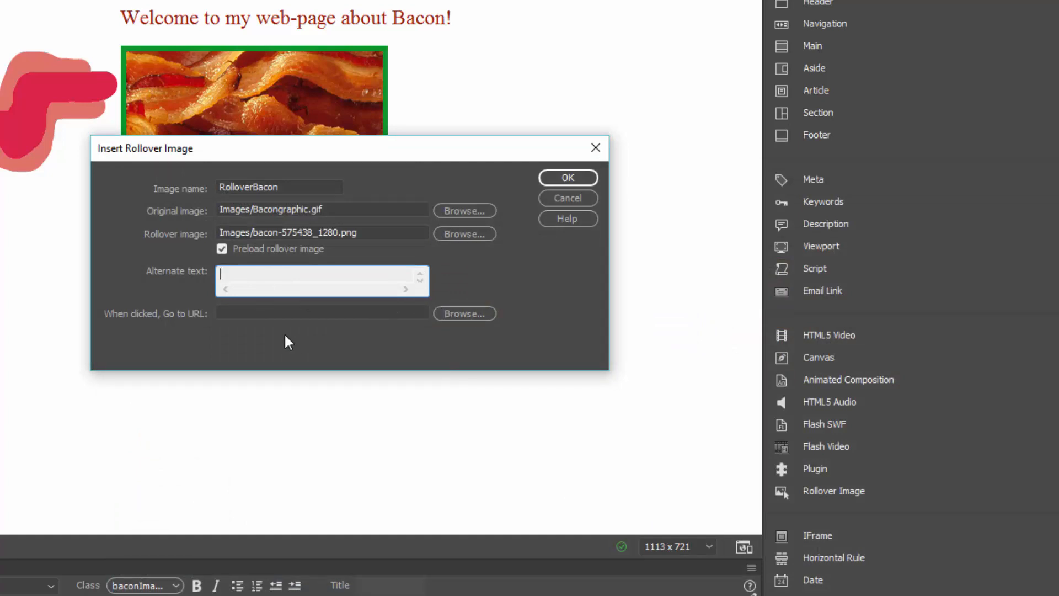
{"action": "left_click", "coordinate": [237, 313]}
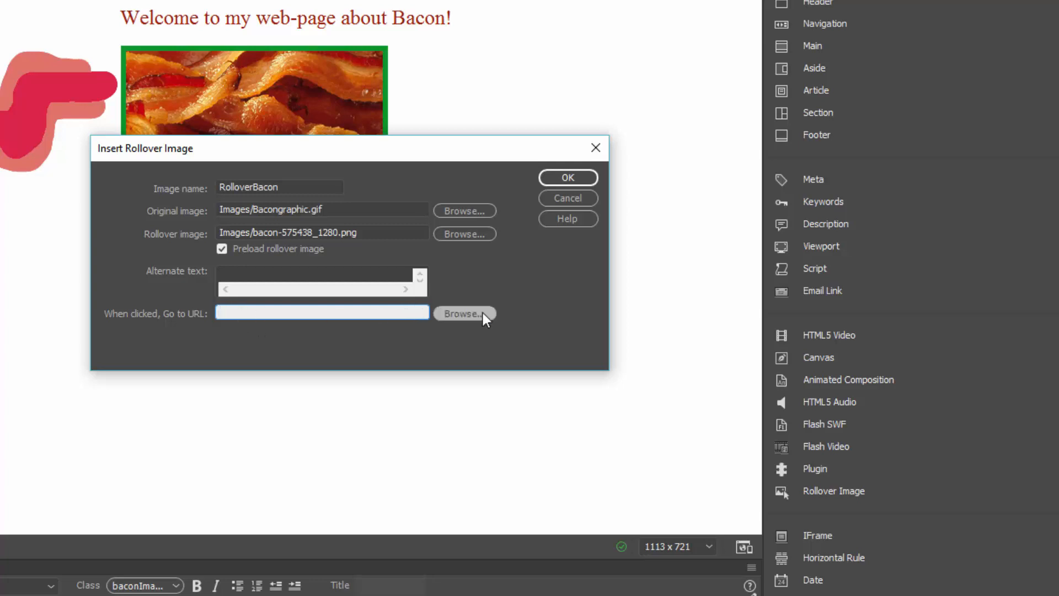
{"action": "left_click", "coordinate": [567, 182]}
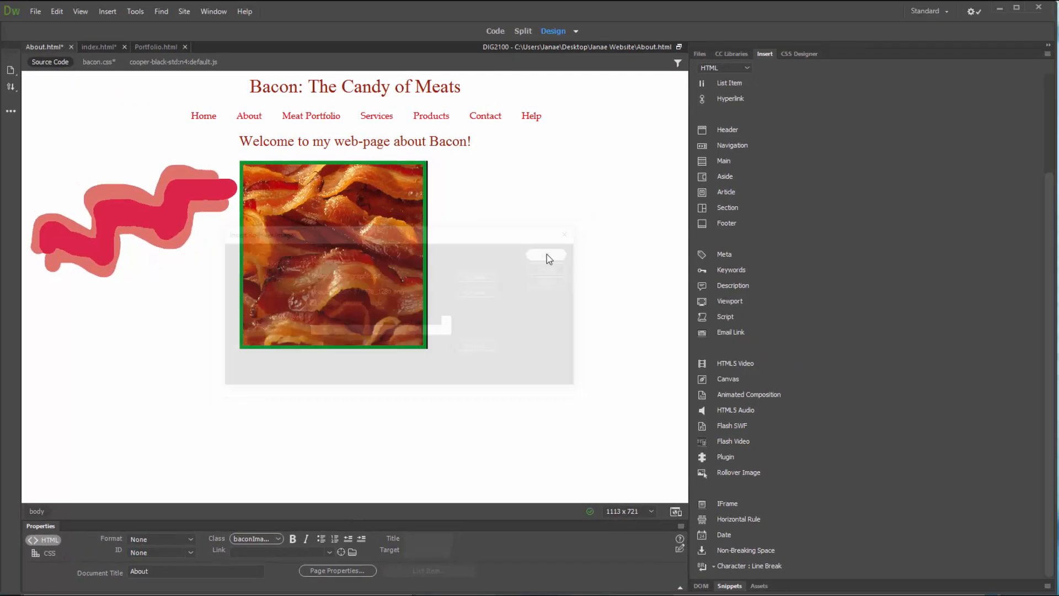
{"action": "left_click", "coordinate": [576, 31]}
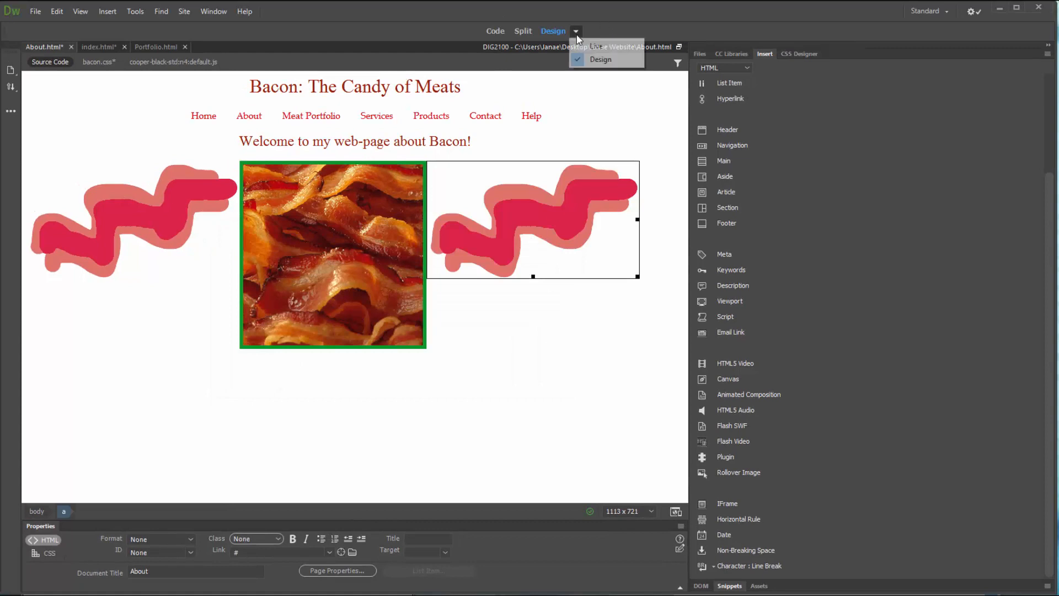
{"action": "left_click", "coordinate": [584, 45]}
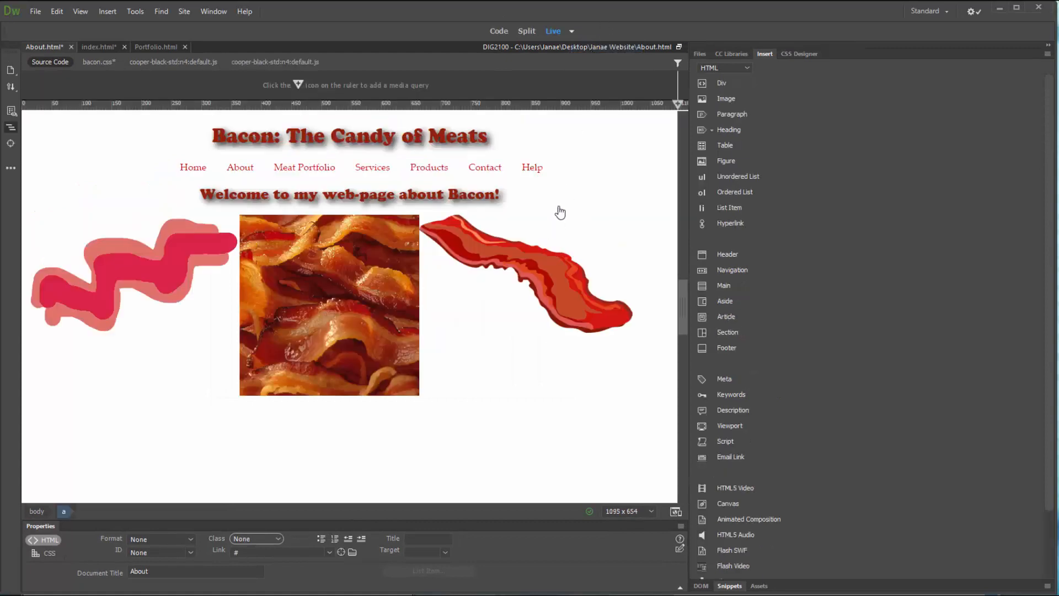